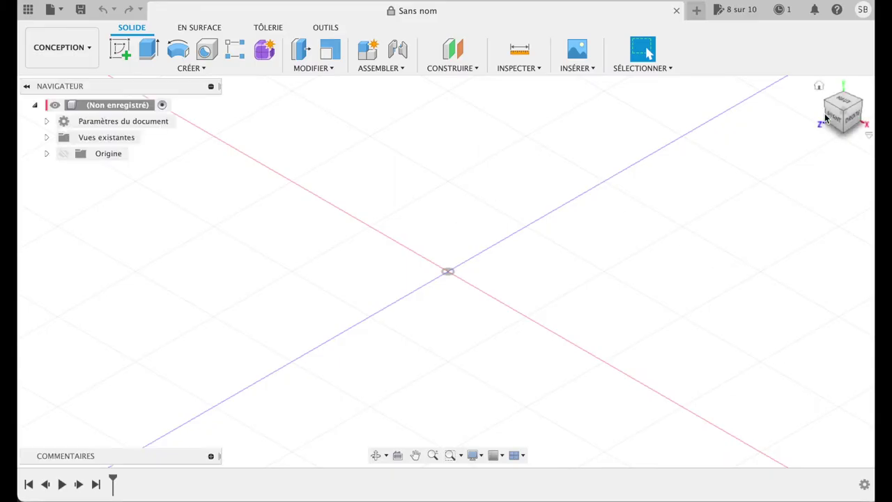
- Look over the Design preferences and close them without changes
{"action": "left_click", "coordinate": [863, 10]}
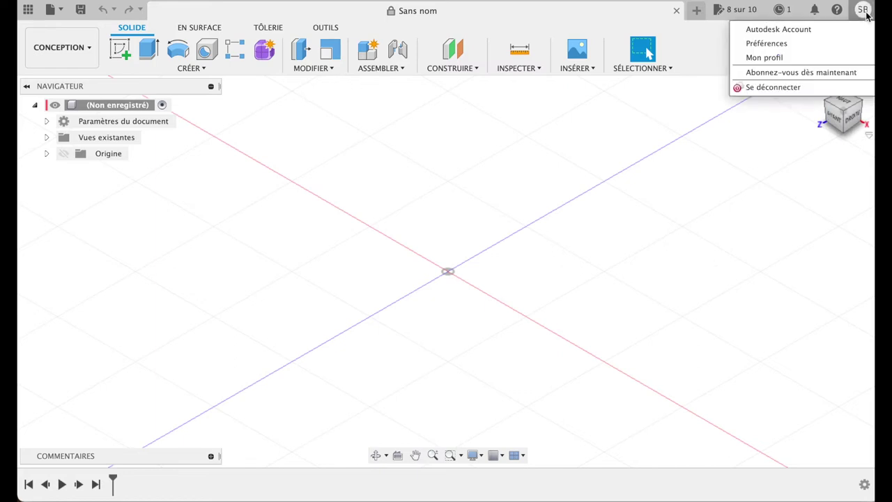
{"action": "left_click", "coordinate": [811, 48]}
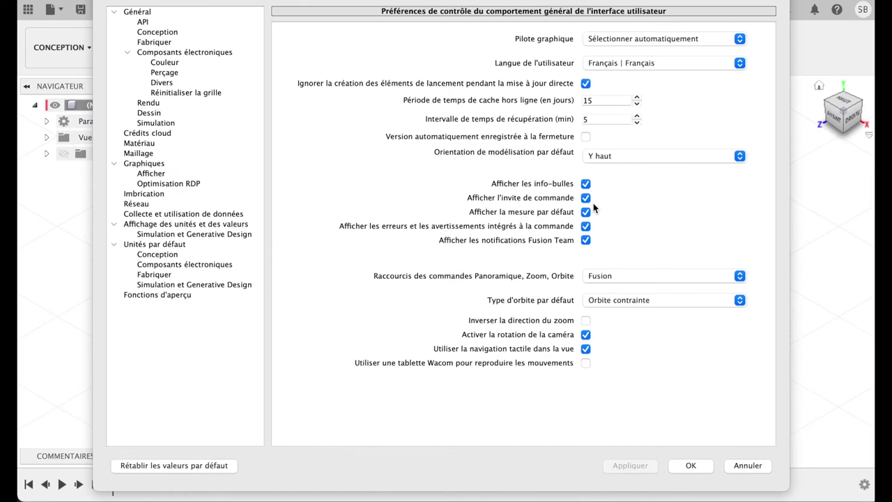
{"action": "left_click", "coordinate": [159, 32]}
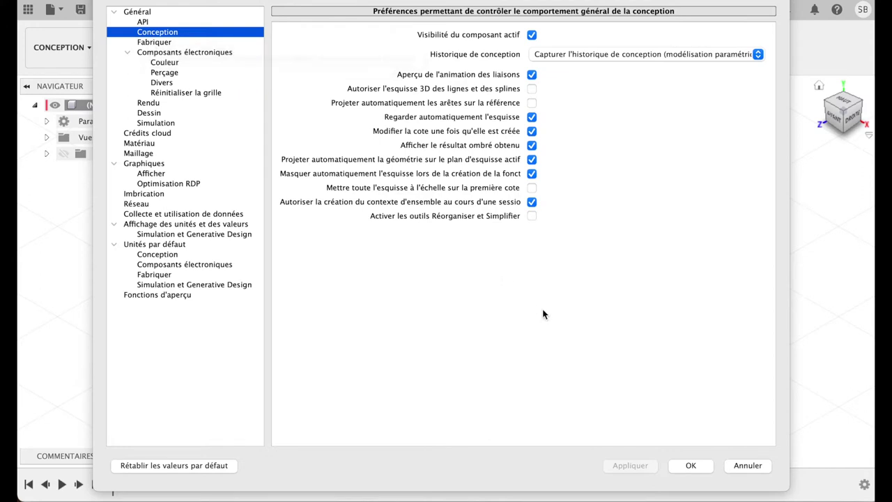
{"action": "left_click", "coordinate": [758, 469]}
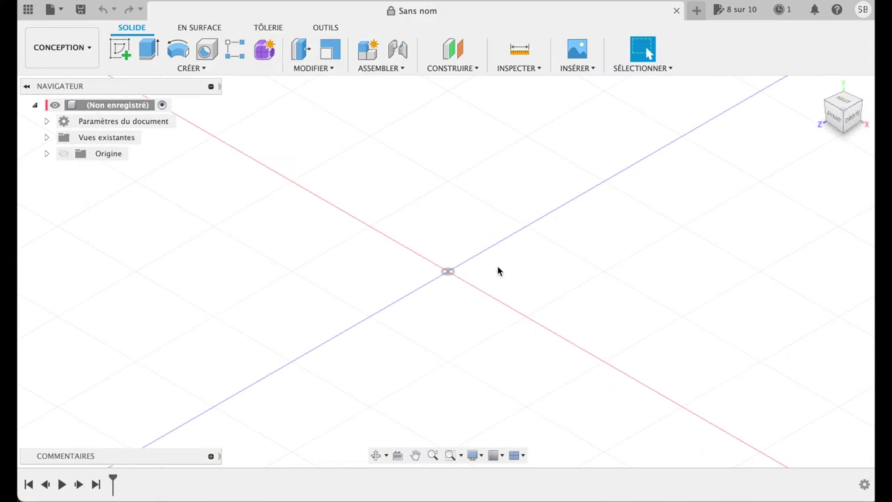
- Sketch a 50 × 50 mm square on the front plane, its bottom-right corner at the origin
{"action": "left_click", "coordinate": [123, 54]}
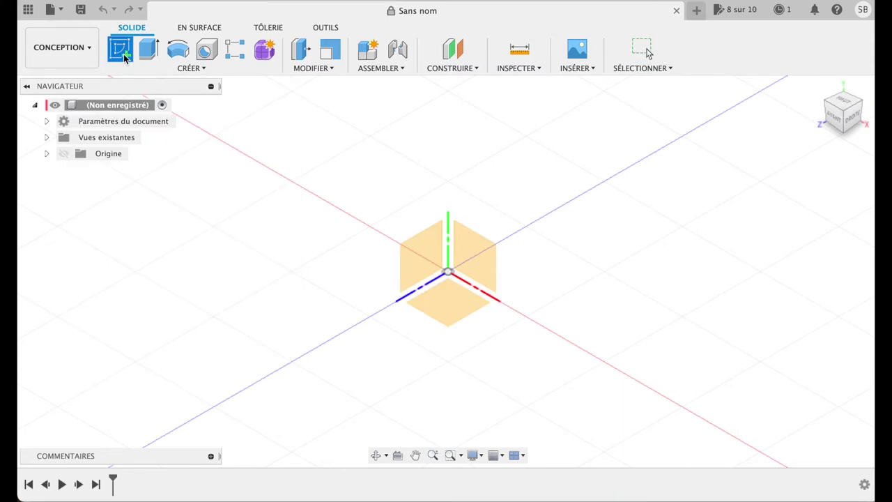
{"action": "left_click", "coordinate": [477, 257]}
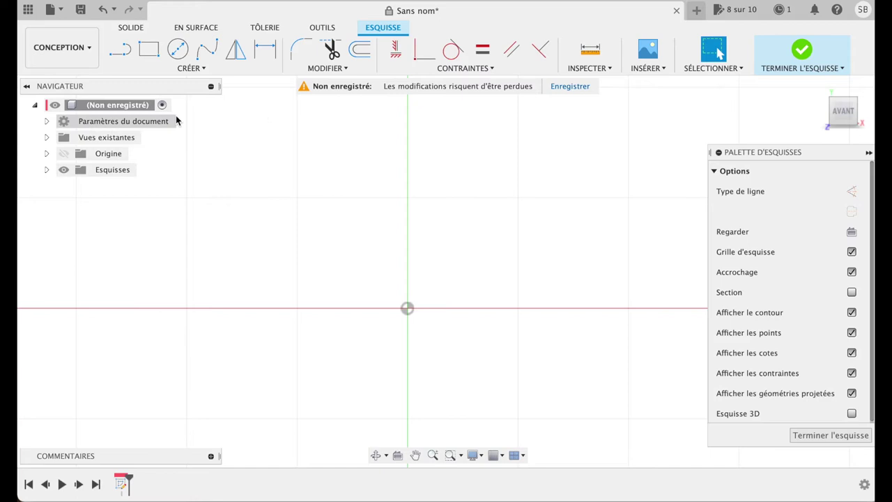
{"action": "left_click", "coordinate": [148, 48]}
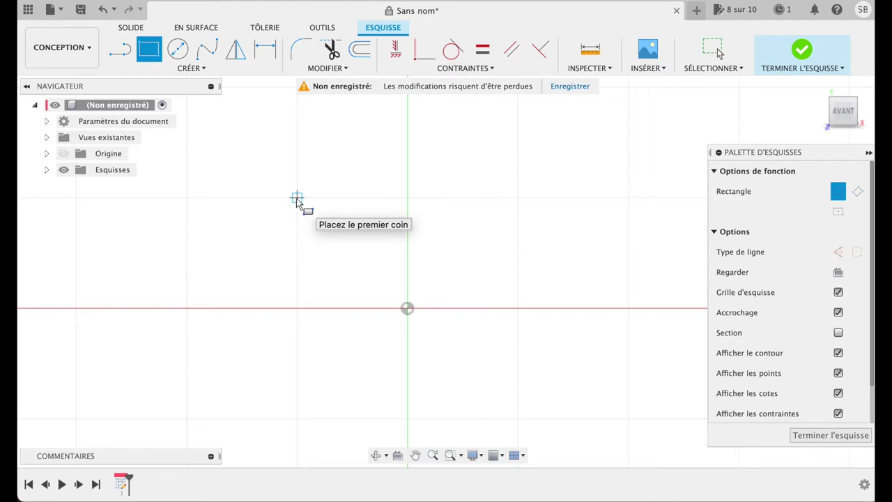
{"action": "left_click", "coordinate": [297, 199]}
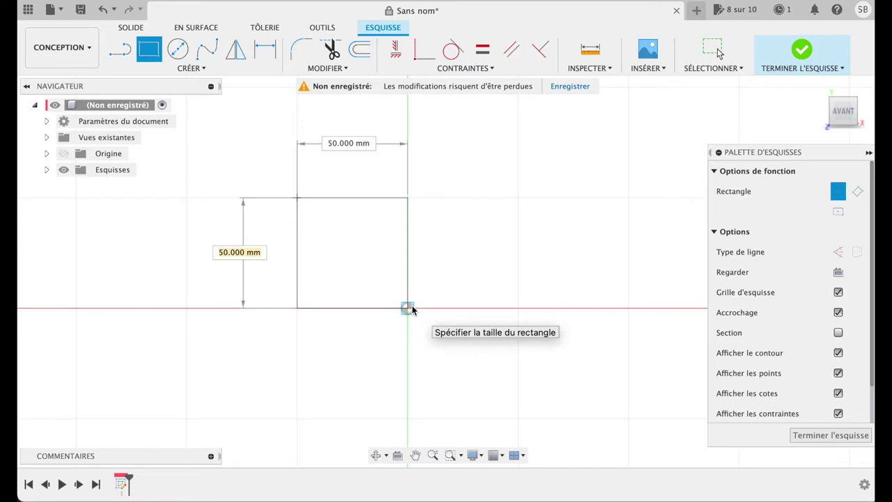
{"action": "left_click", "coordinate": [409, 309]}
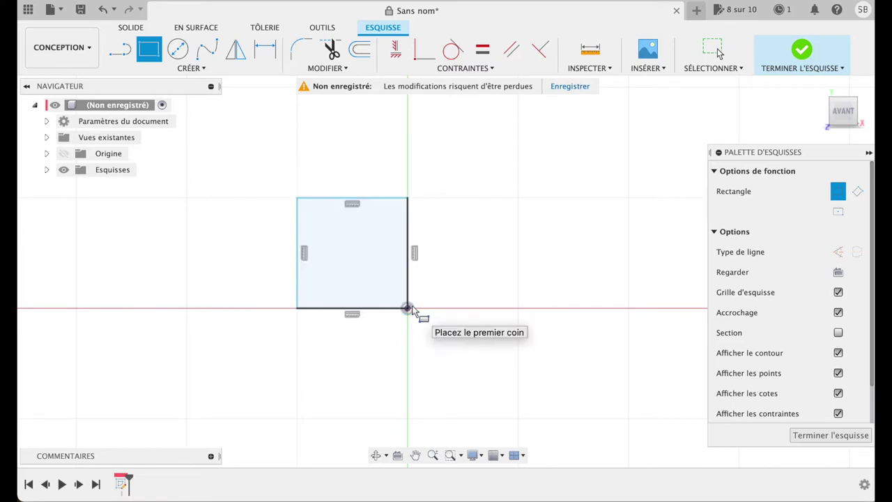
{"action": "key", "text": "e"}
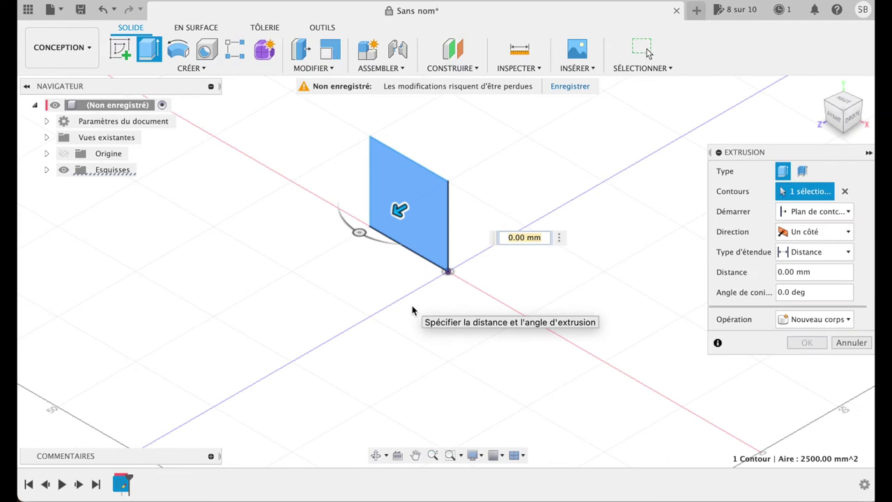
- Extrude the square 50 mm into a solid cube and view it from the front
{"action": "type", "text": "50"}
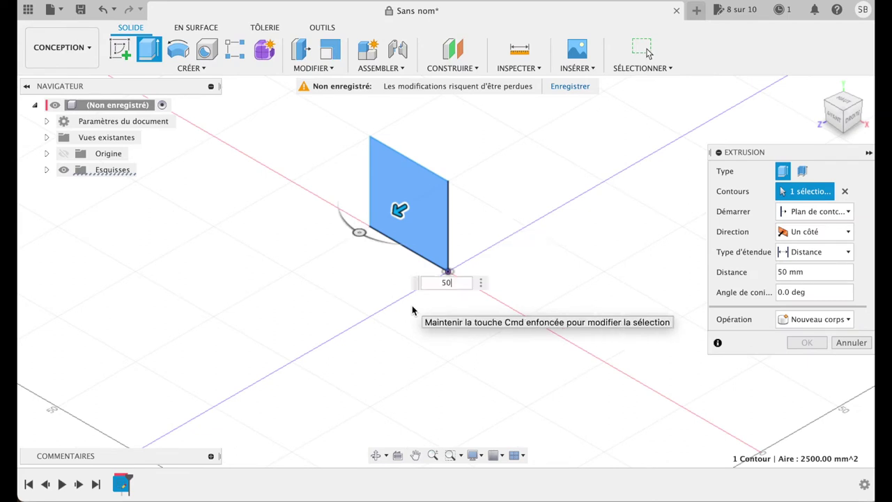
{"action": "key", "text": "Return"}
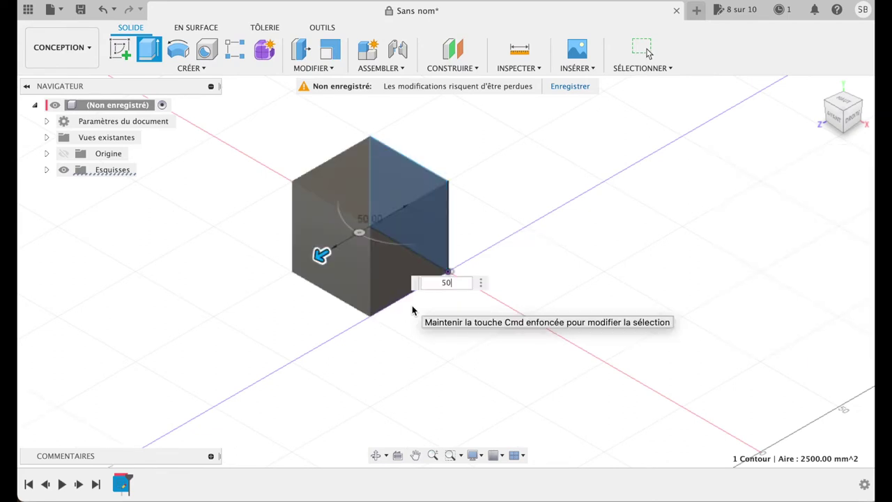
{"action": "left_click", "coordinate": [836, 122]}
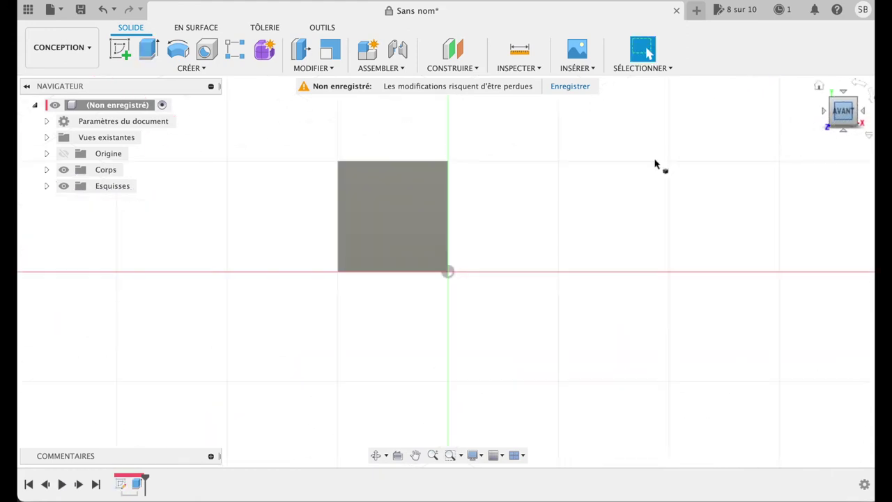
{"action": "left_click", "coordinate": [818, 85]}
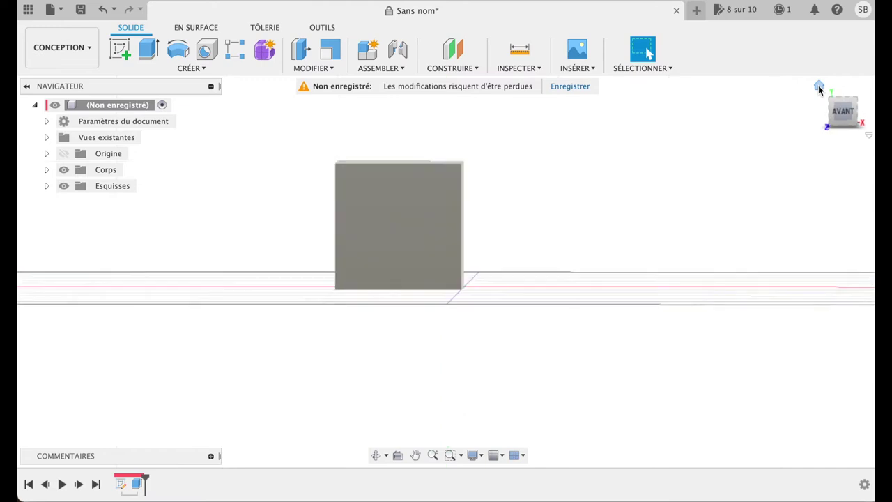
{"action": "left_click", "coordinate": [834, 124]}
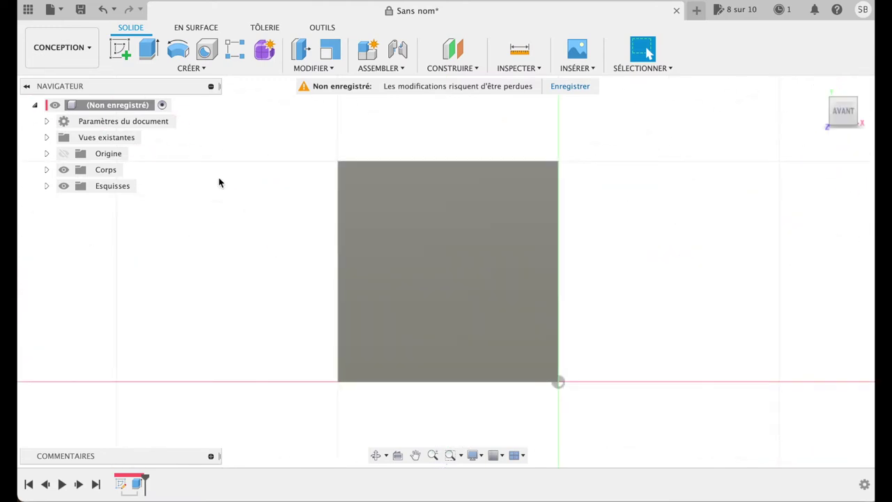
{"action": "left_click", "coordinate": [119, 59]}
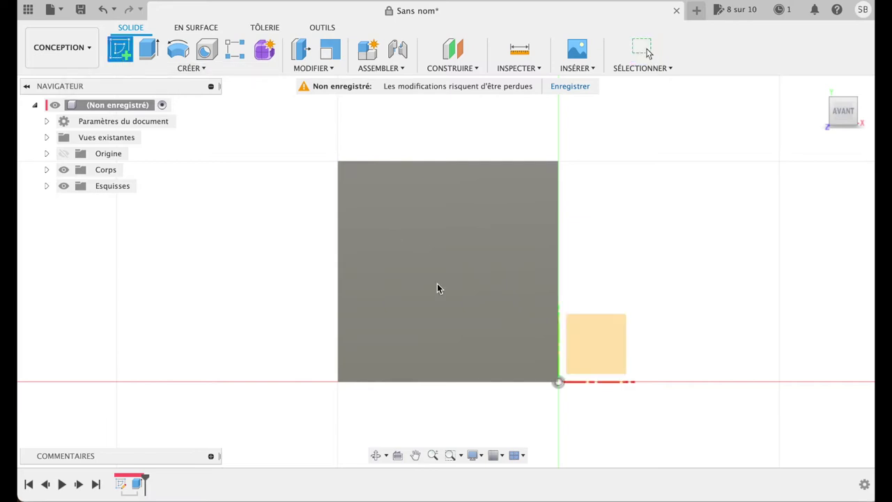
- On the cube's front face, draw a 20 mm construction line up from the bottom-right corner
{"action": "left_click", "coordinate": [443, 296]}
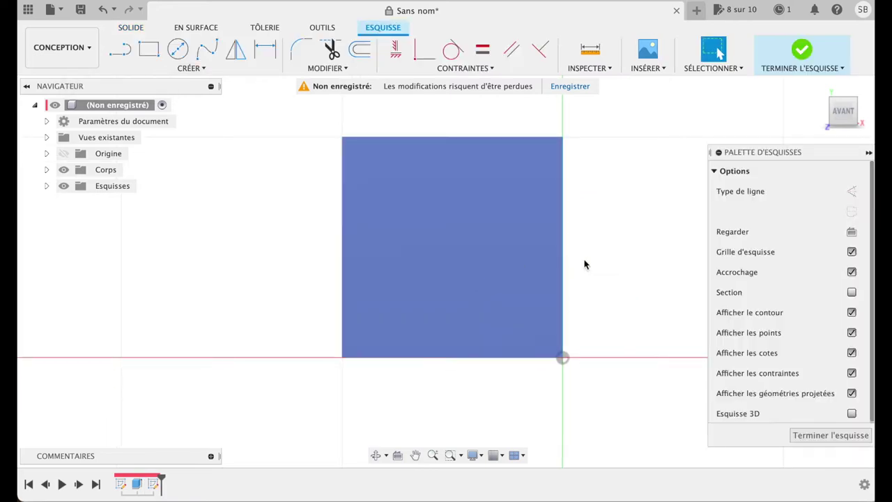
{"action": "left_click", "coordinate": [851, 191]}
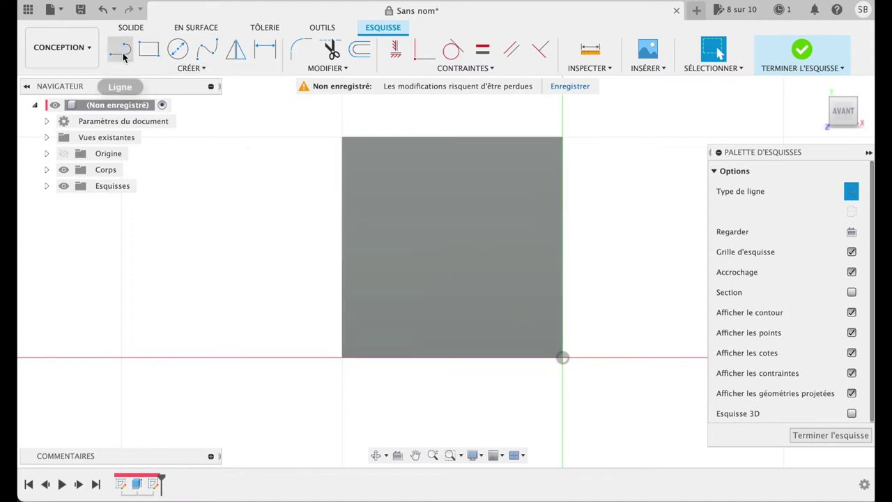
{"action": "left_click", "coordinate": [120, 49]}
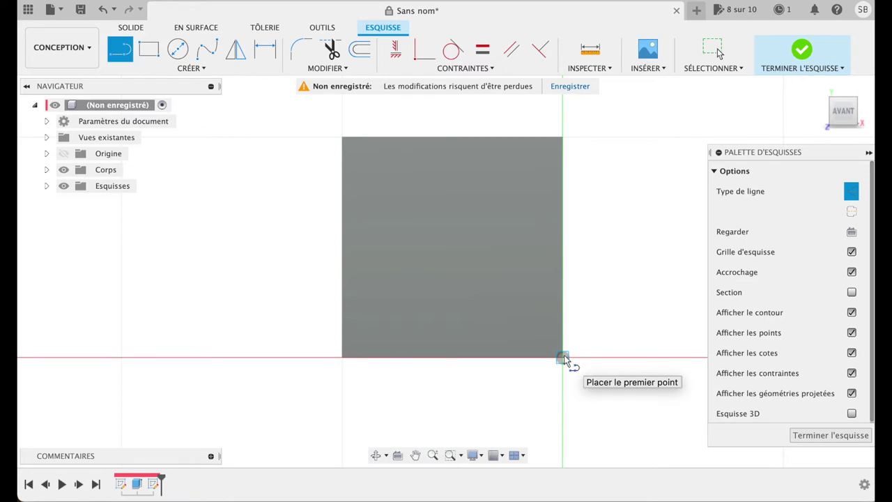
{"action": "left_click", "coordinate": [562, 358]}
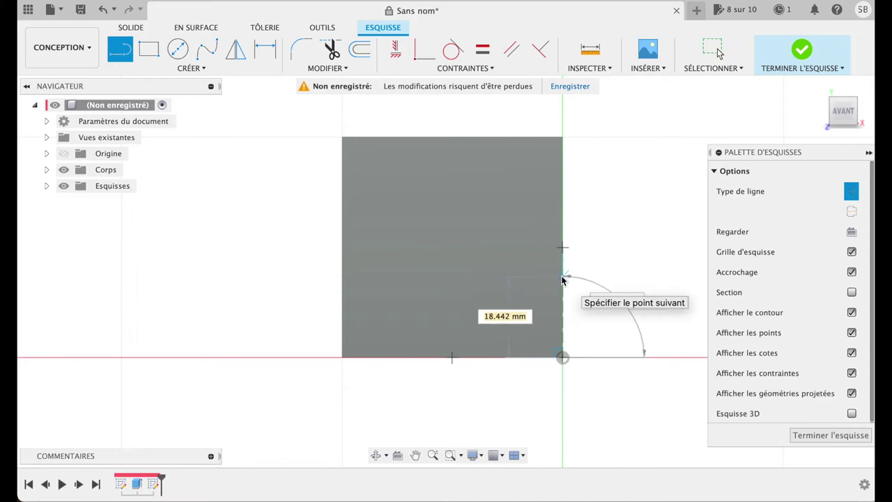
{"action": "type", "text": "20"}
{"action": "key", "text": "Return"}
- Complete a 17 mm-high construction outline reaching the cube's right edge
{"action": "left_click", "coordinate": [562, 270]}
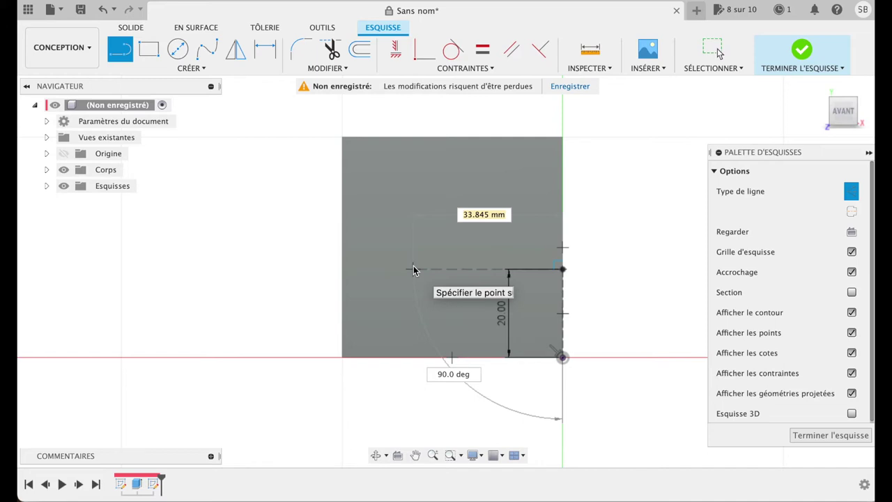
{"action": "left_click", "coordinate": [414, 269]}
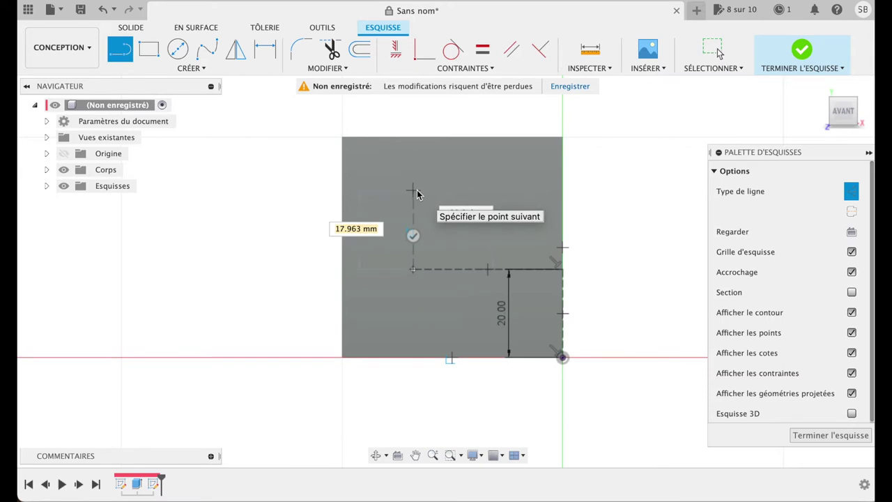
{"action": "type", "text": "&è"}
{"action": "type", "text": "7"}
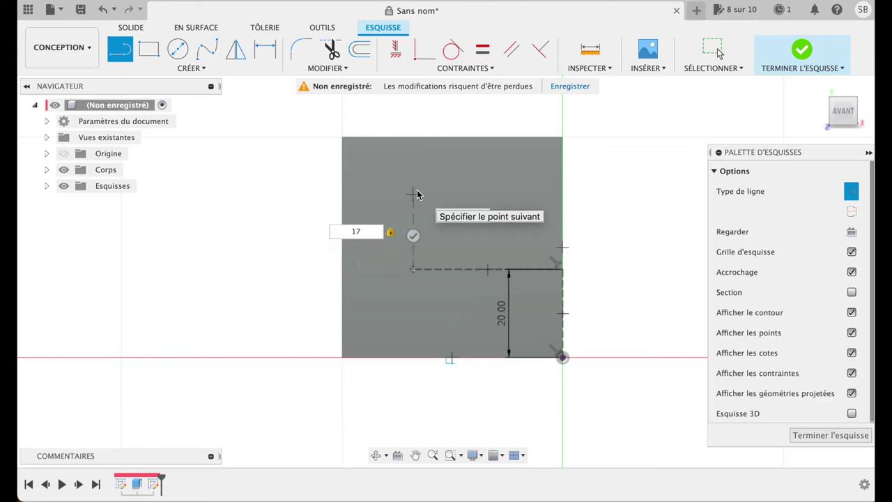
{"action": "key", "text": "Return"}
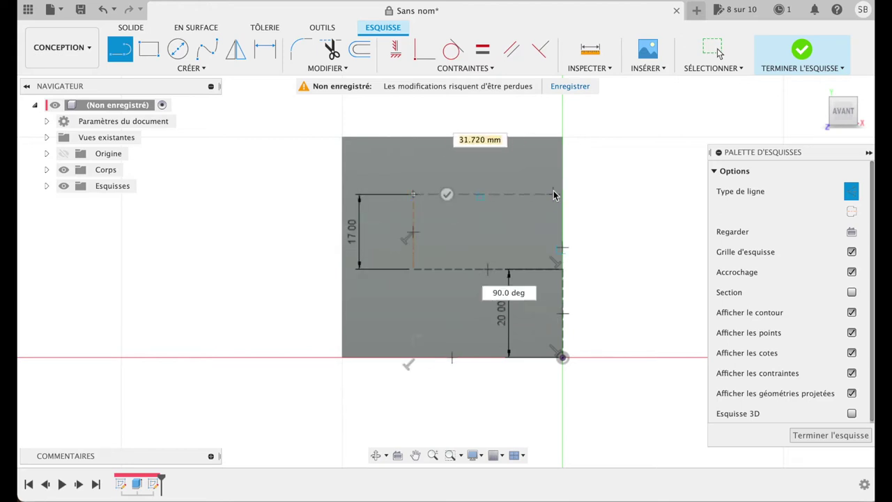
{"action": "left_click", "coordinate": [562, 195]}
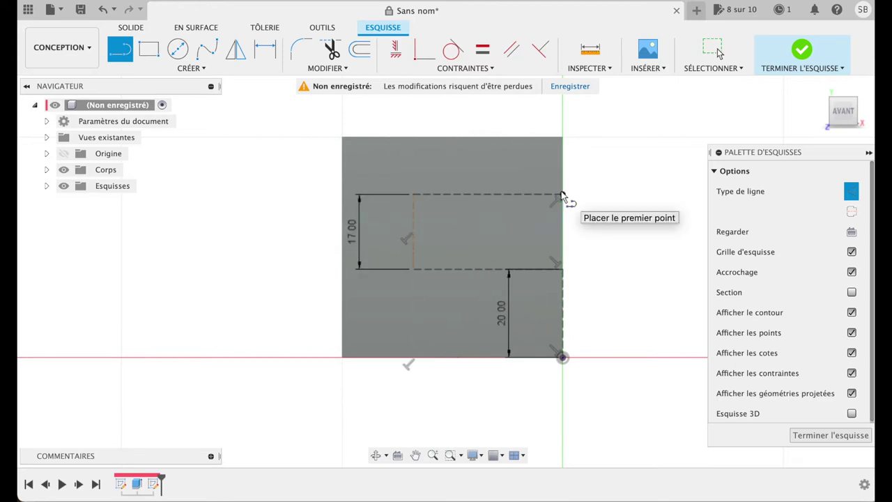
{"action": "left_click", "coordinate": [561, 269]}
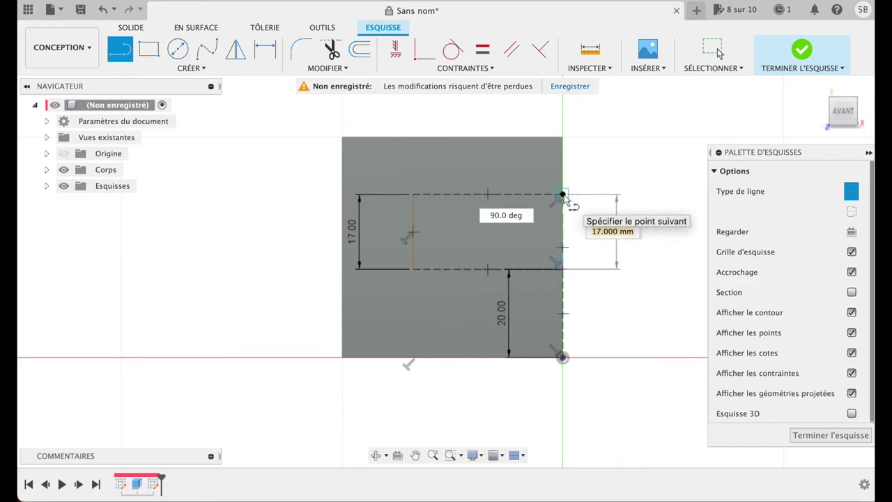
{"action": "left_click", "coordinate": [563, 196]}
{"action": "key", "text": "Escape"}
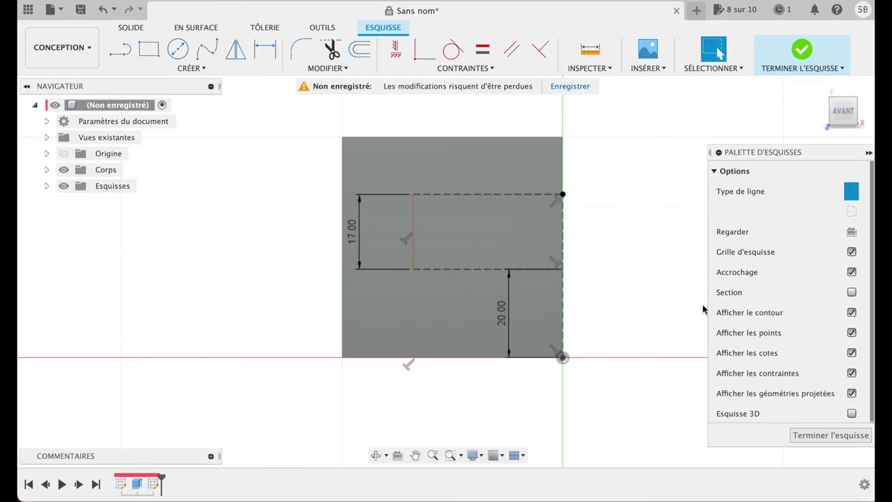
- Draw a normal two-corner rectangle over the 17 mm construction outline
{"action": "left_click", "coordinate": [851, 193]}
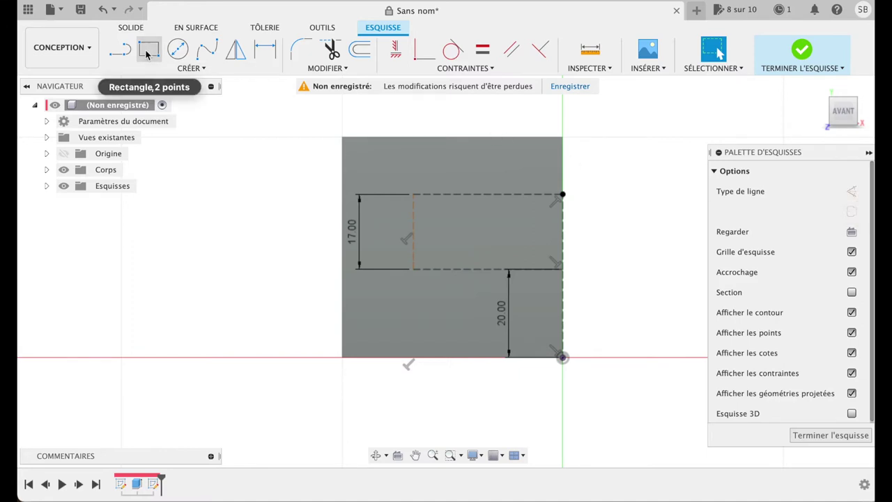
{"action": "left_click", "coordinate": [149, 49]}
{"action": "left_click", "coordinate": [414, 197]}
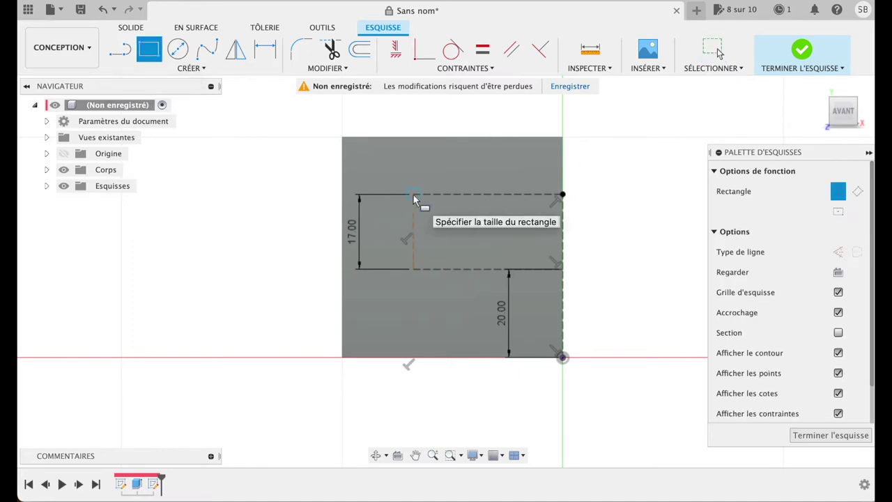
{"action": "left_click", "coordinate": [564, 272]}
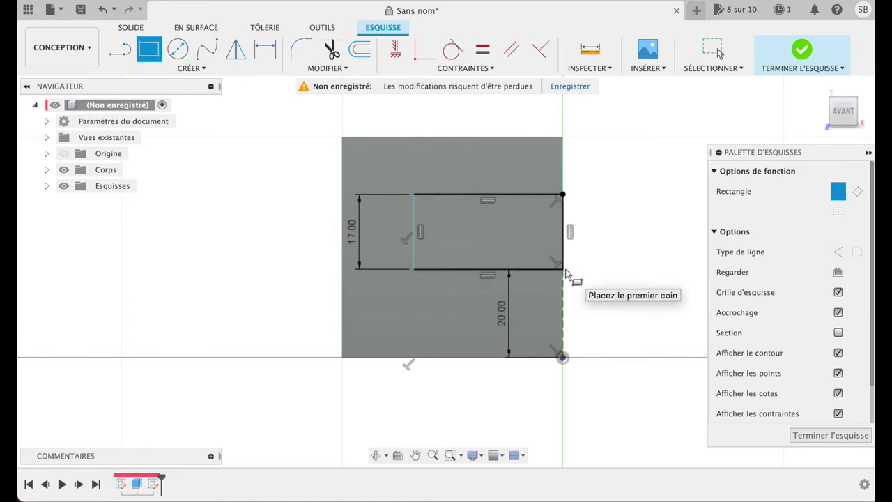
- Select the rectangle profile for extrusion and view the cube from its right side
{"action": "key", "text": "e"}
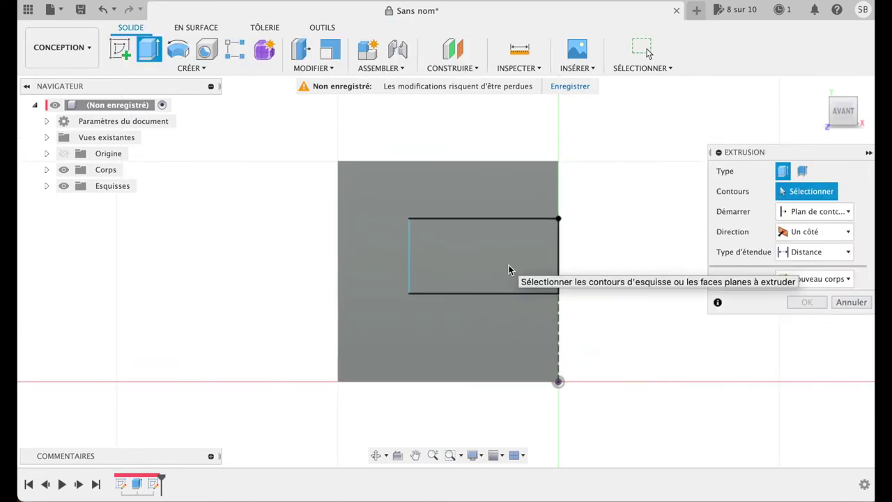
{"action": "left_click", "coordinate": [509, 266]}
{"action": "left_click", "coordinate": [509, 268]}
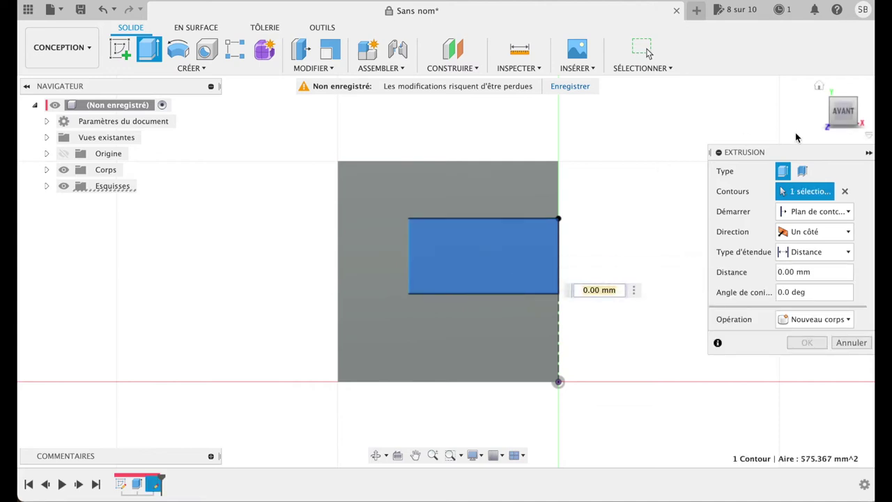
{"action": "left_click_drag", "start_coordinate": [841, 119], "coordinate": [735, 126]}
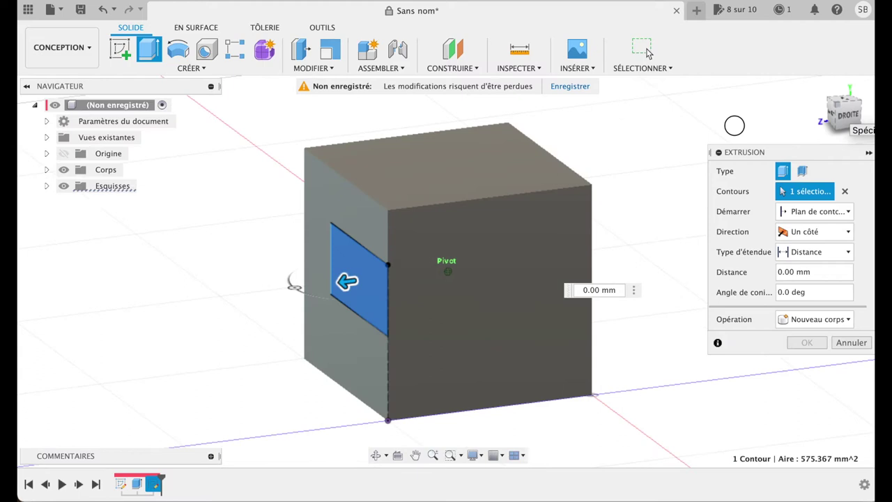
{"action": "left_click_drag", "start_coordinate": [734, 126], "coordinate": [699, 112]}
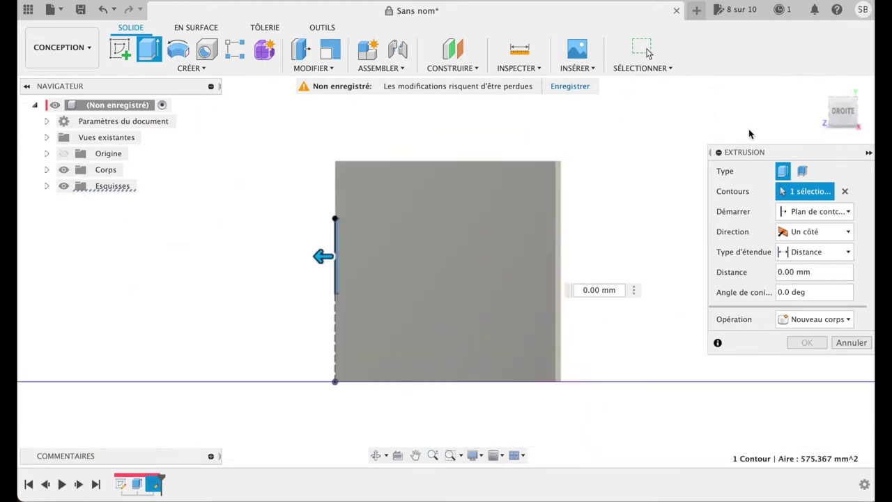
{"action": "left_click", "coordinate": [846, 114]}
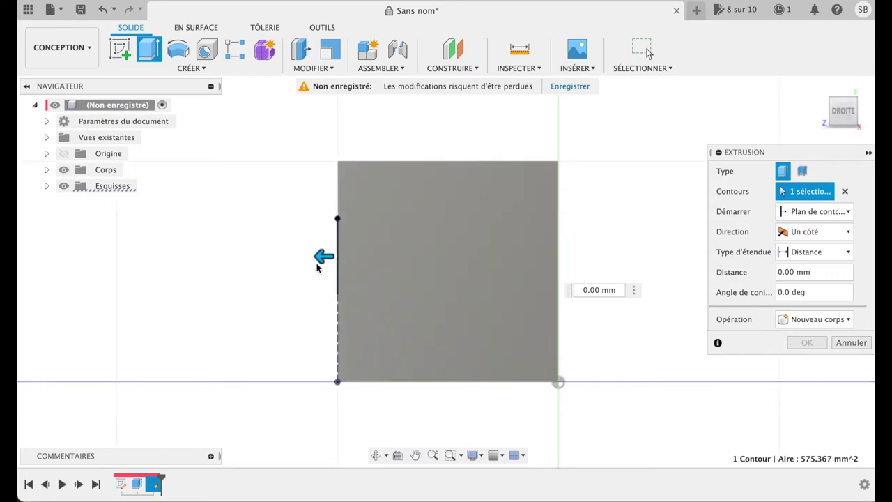
- Cut the rectangle through the cube as a two-sided extrusion with side 2 at 10 mm
{"action": "mouse_move", "coordinate": [321, 255]}
{"action": "left_mouse_down"}
{"action": "mouse_move", "coordinate": [565, 279]}
{"action": "mouse_move", "coordinate": [516, 279]}
{"action": "mouse_move", "coordinate": [583, 274]}
{"action": "left_mouse_up"}
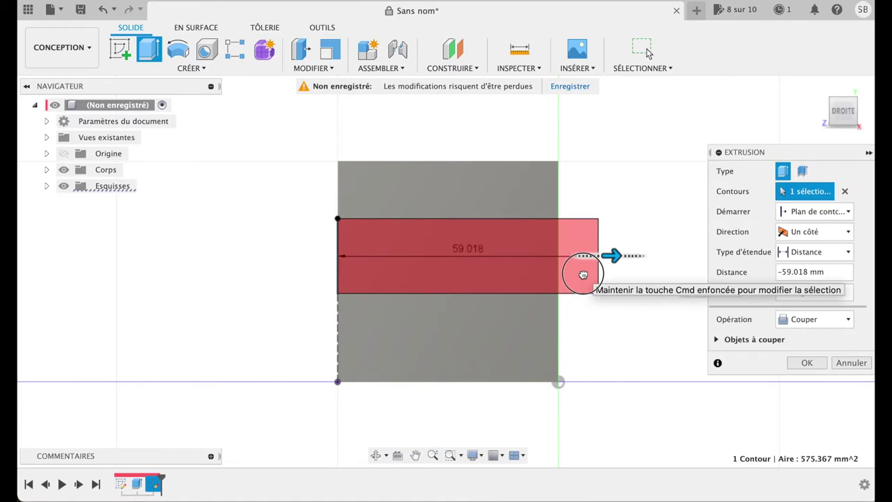
{"action": "left_click", "coordinate": [812, 231]}
{"action": "left_click", "coordinate": [801, 266]}
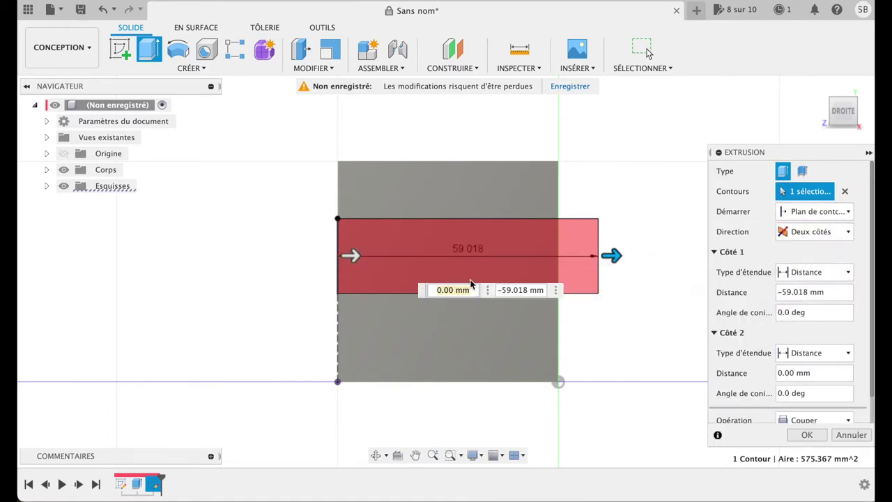
{"action": "left_click_drag", "start_coordinate": [353, 257], "coordinate": [387, 262]}
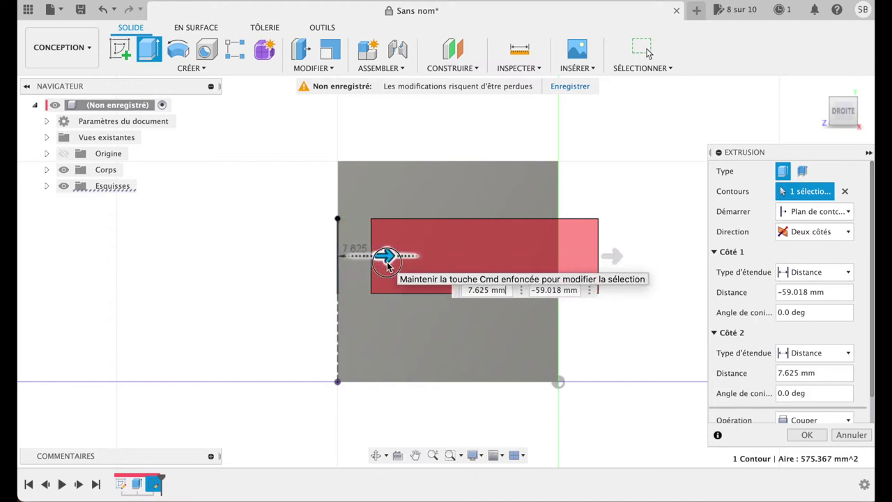
{"action": "left_click_drag", "start_coordinate": [387, 263], "coordinate": [394, 265]}
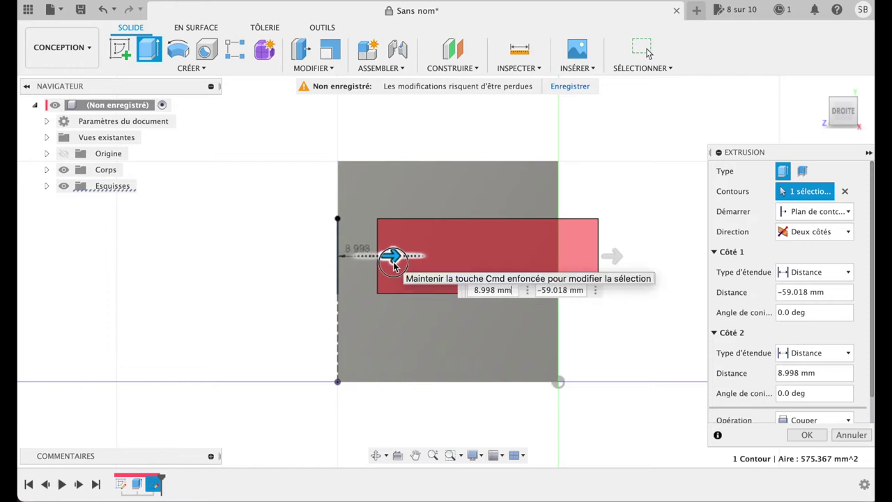
{"action": "left_click_drag", "start_coordinate": [394, 263], "coordinate": [395, 262]}
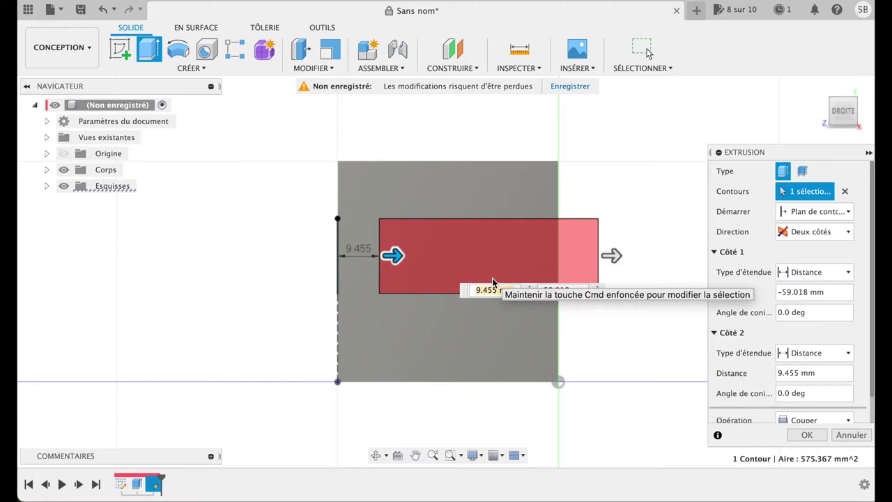
{"action": "type", "text": "10"}
{"action": "key", "text": "Return"}
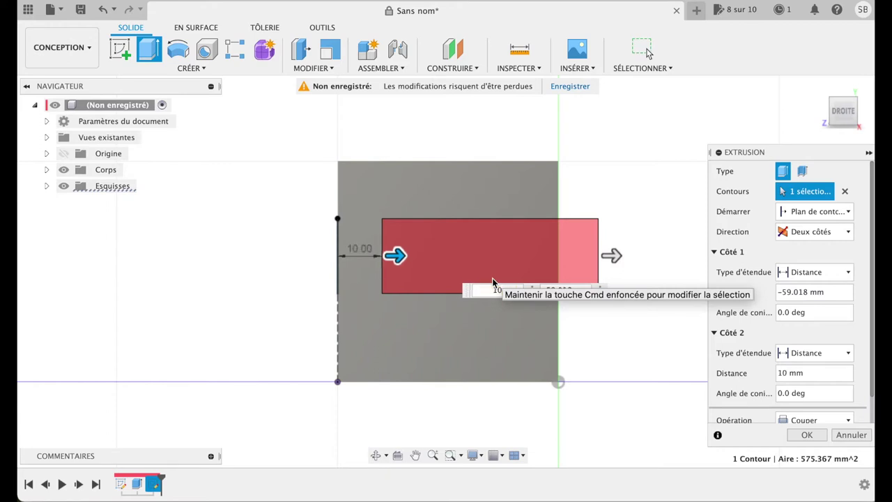
{"action": "key", "text": "Return"}
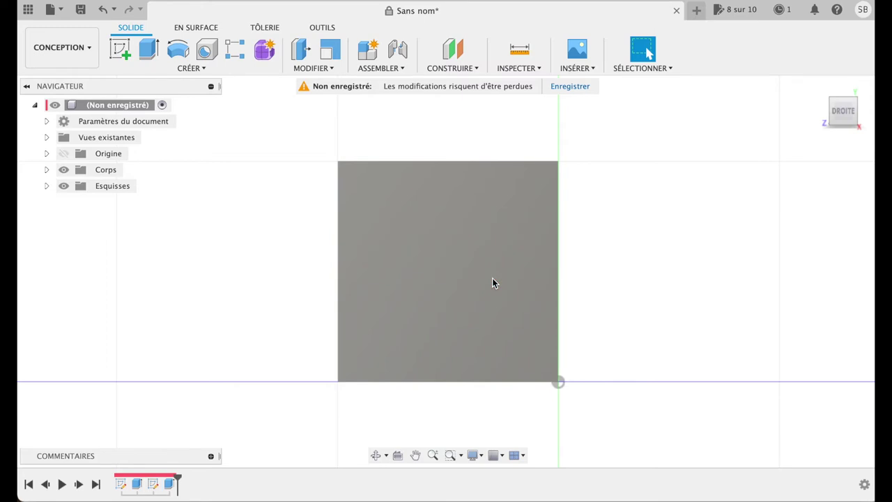
- Check the notched cube from home, front and angled views, then show the Inspecter list
{"action": "mouse_move", "coordinate": [841, 110]}
{"action": "left_click", "coordinate": [819, 86]}
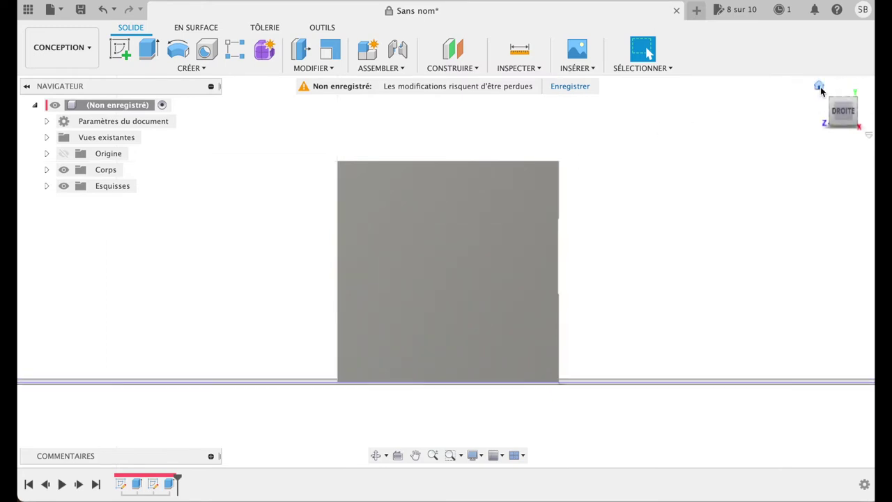
{"action": "mouse_move", "coordinate": [814, 106]}
{"action": "middle_mouse_down", "text": "shift"}
{"action": "mouse_move", "coordinate": [783, 76]}
{"action": "mouse_move", "coordinate": [867, 112]}
{"action": "middle_mouse_up", "text": "shift"}
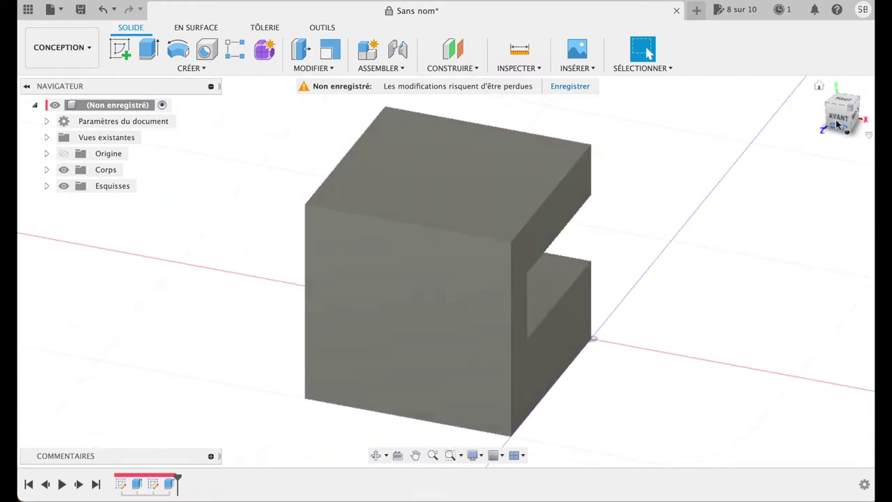
{"action": "left_click", "coordinate": [830, 117]}
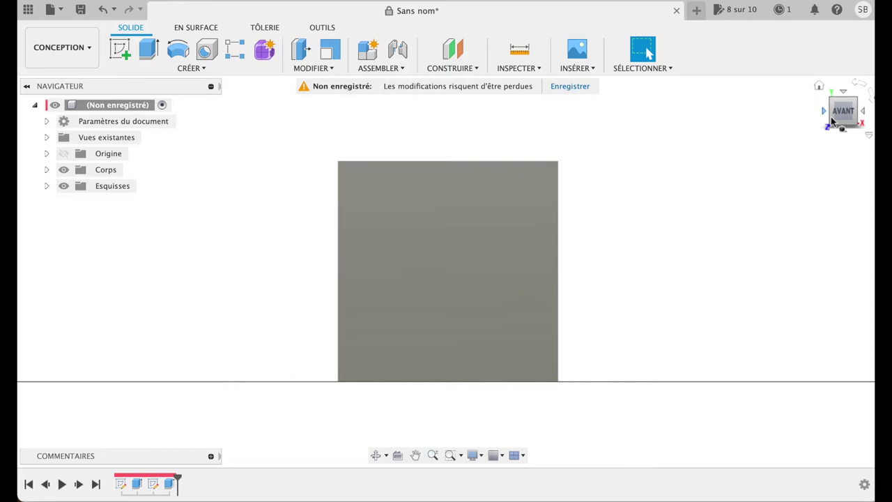
{"action": "mouse_move", "coordinate": [836, 110]}
{"action": "middle_mouse_down", "text": "shift"}
{"action": "mouse_move", "coordinate": [810, 125]}
{"action": "mouse_move", "coordinate": [783, 121]}
{"action": "middle_mouse_up", "text": "shift"}
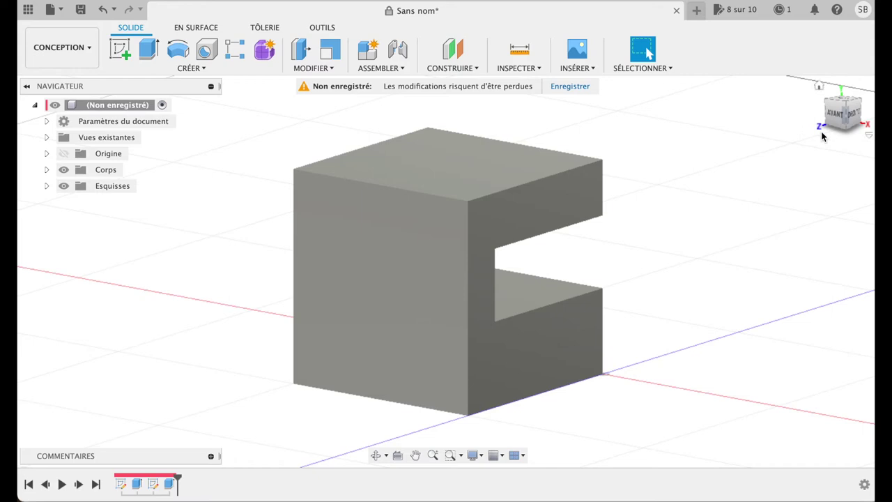
{"action": "left_click", "coordinate": [519, 68]}
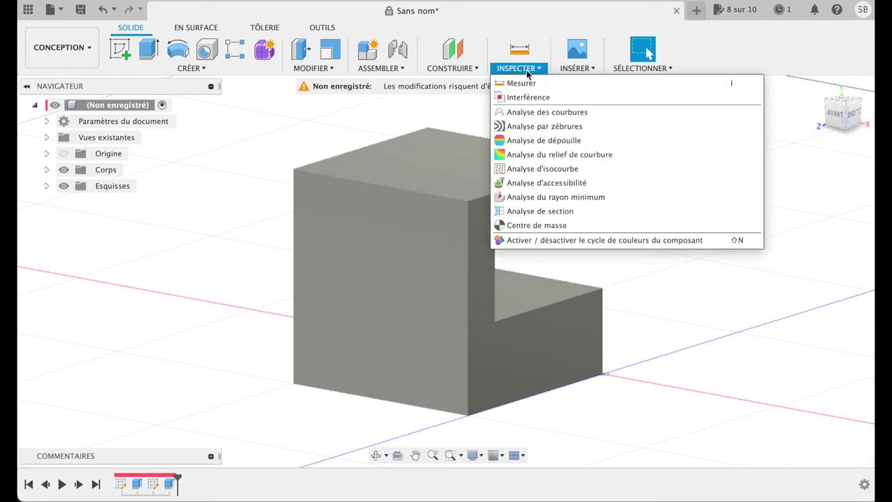
- Measure 13.00 mm from the cube's top corner down to the notch, then return to front view
{"action": "left_click", "coordinate": [522, 84]}
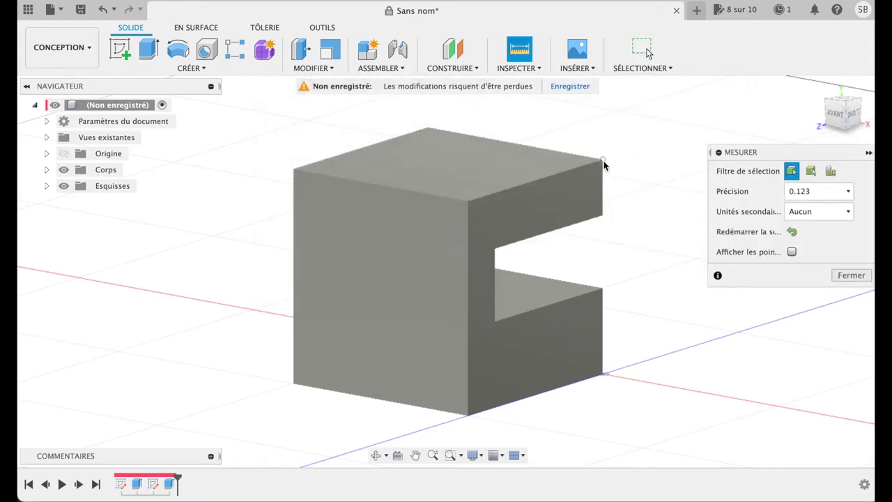
{"action": "left_click", "coordinate": [603, 160]}
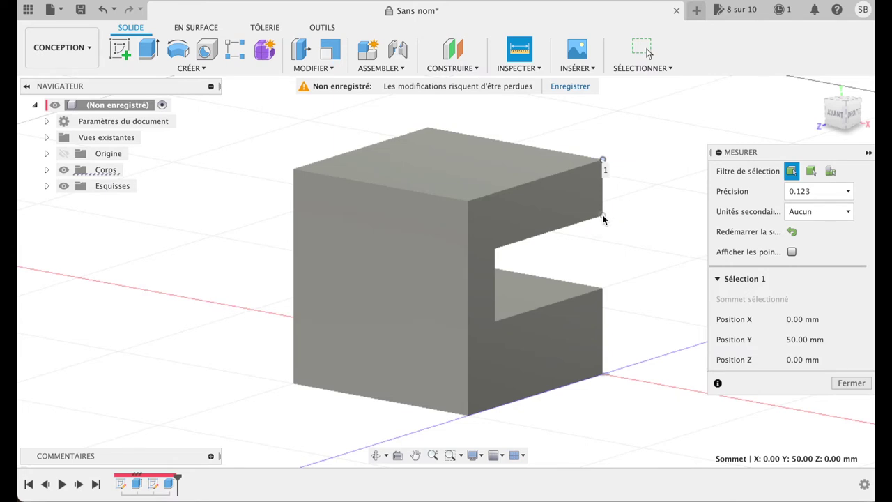
{"action": "left_click", "coordinate": [603, 216]}
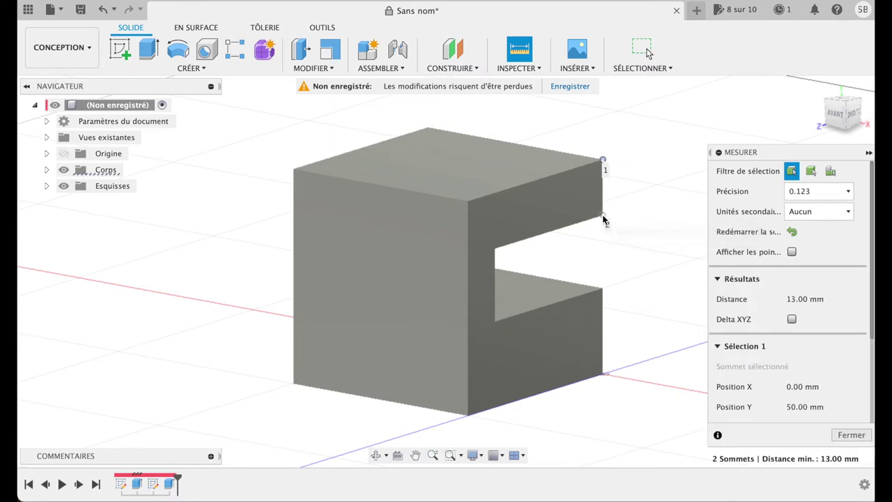
{"action": "left_click", "coordinate": [850, 435]}
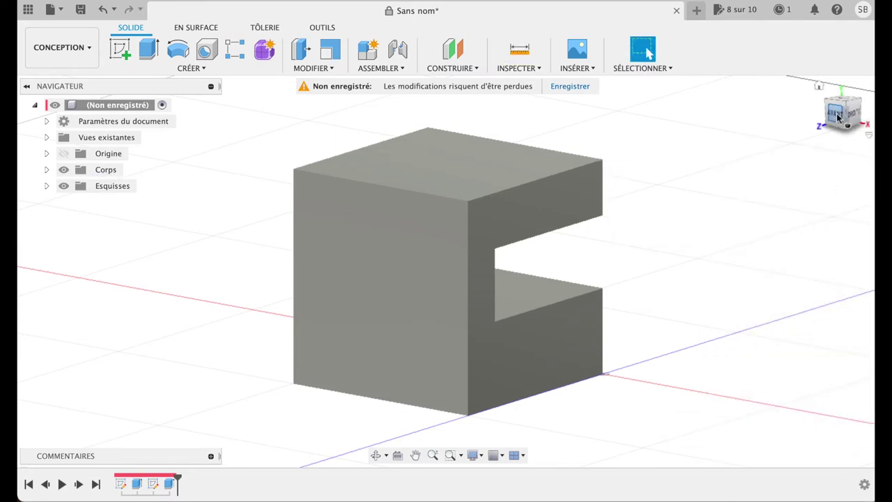
{"action": "left_click", "coordinate": [837, 116]}
{"action": "left_click", "coordinate": [120, 49]}
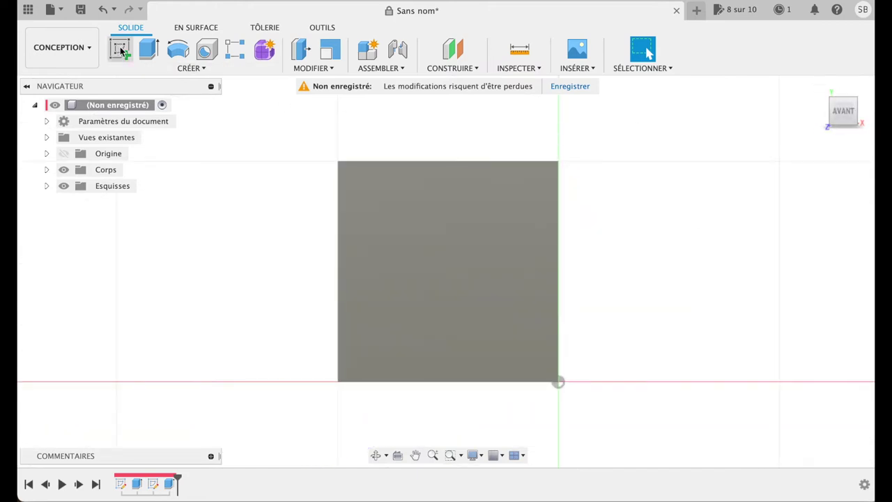
- Sketch on the front face a 13 mm construction line down from the top-right corner
{"action": "left_click", "coordinate": [494, 260]}
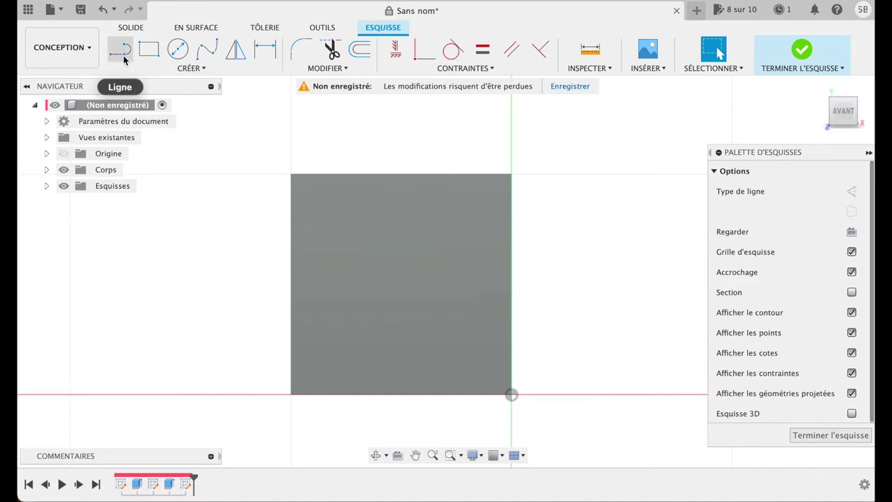
{"action": "left_click", "coordinate": [122, 52]}
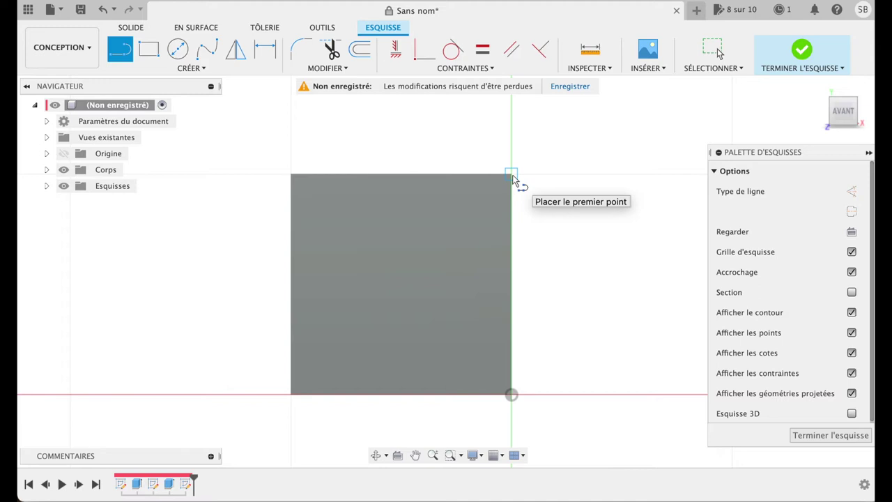
{"action": "key", "text": "Escape"}
{"action": "left_click", "coordinate": [852, 190]}
{"action": "left_click", "coordinate": [120, 50]}
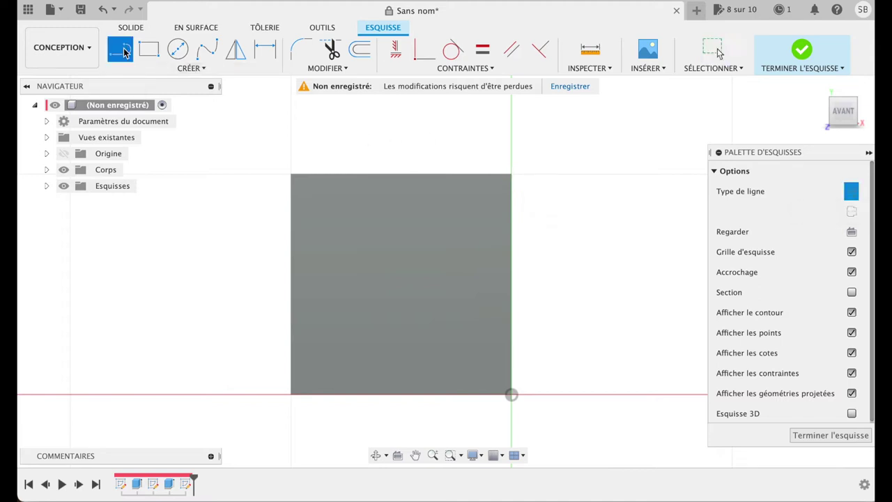
{"action": "left_click", "coordinate": [512, 175]}
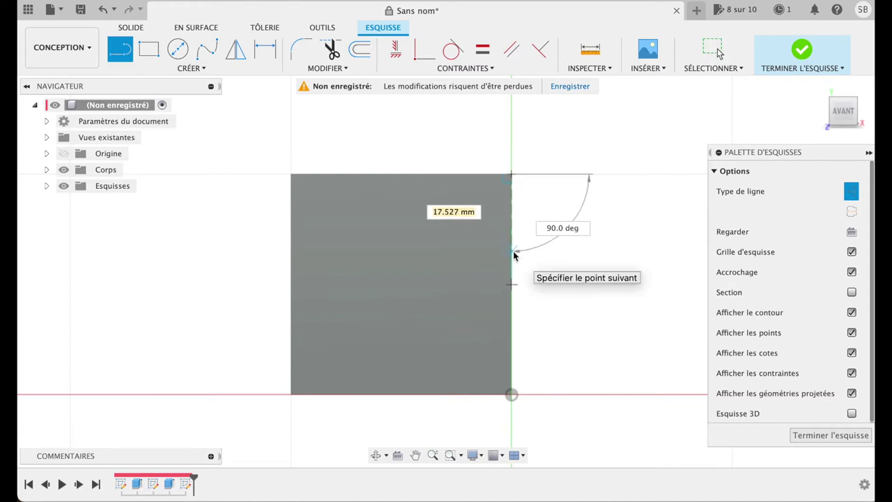
{"action": "type", "text": "13"}
{"action": "key", "text": "Tab"}
{"action": "key", "text": "Return"}
{"action": "key", "text": "Escape"}
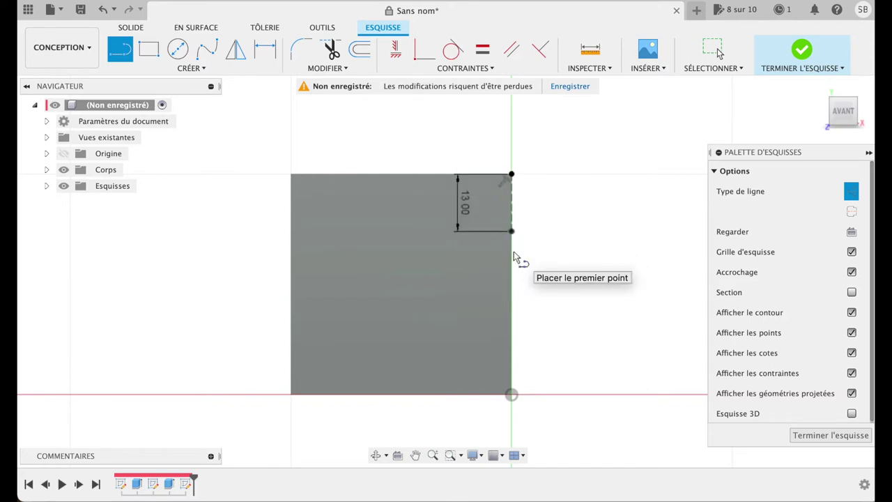
{"action": "key", "text": "Escape"}
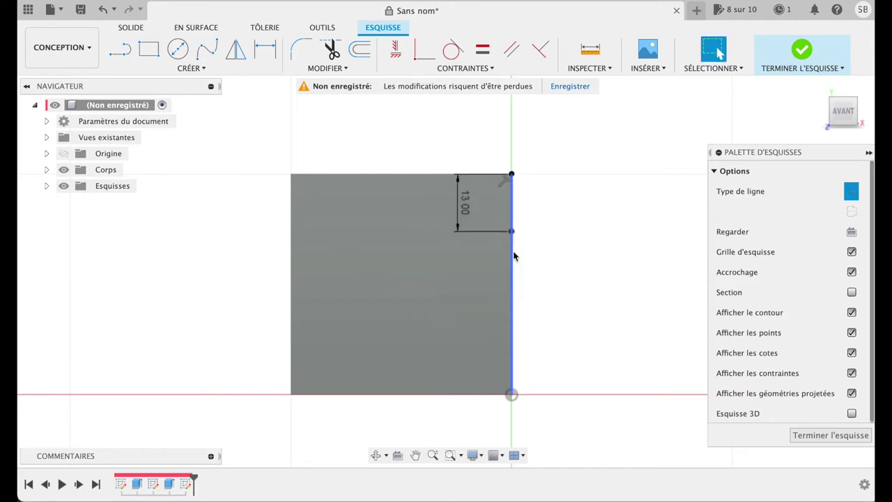
- Orbit to check the notched cube and return to the flat front view
{"action": "mouse_move", "coordinate": [845, 117]}
{"action": "left_mouse_down"}
{"action": "mouse_move", "coordinate": [787, 117]}
{"action": "mouse_move", "coordinate": [849, 114]}
{"action": "left_mouse_up"}
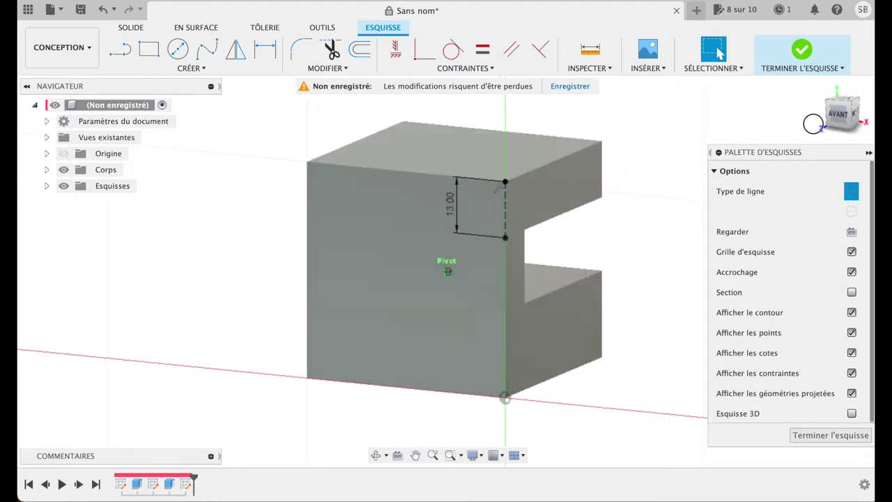
{"action": "left_click", "coordinate": [849, 113]}
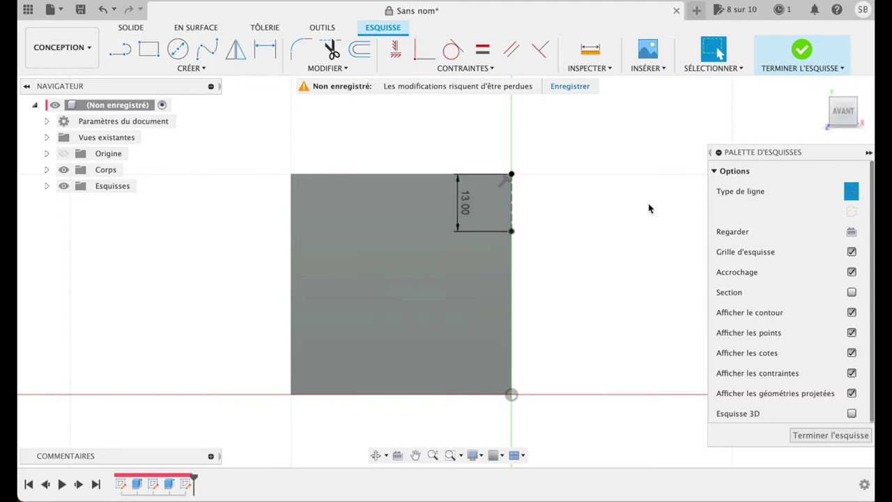
{"action": "left_click", "coordinate": [120, 49]}
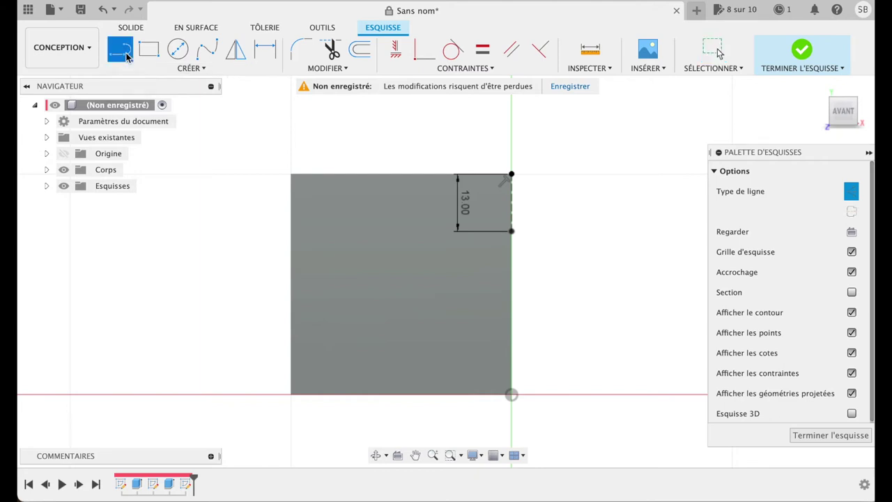
- Draw a 10 mm construction line down from the cube's top-right corner
{"action": "left_click", "coordinate": [511, 174]}
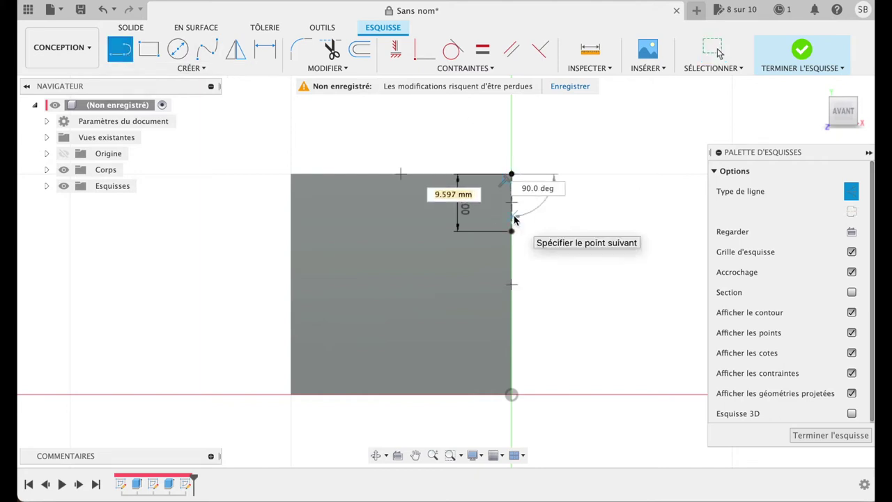
{"action": "type", "text": "8"}
{"action": "key", "text": "Tab"}
{"action": "key", "text": "Return"}
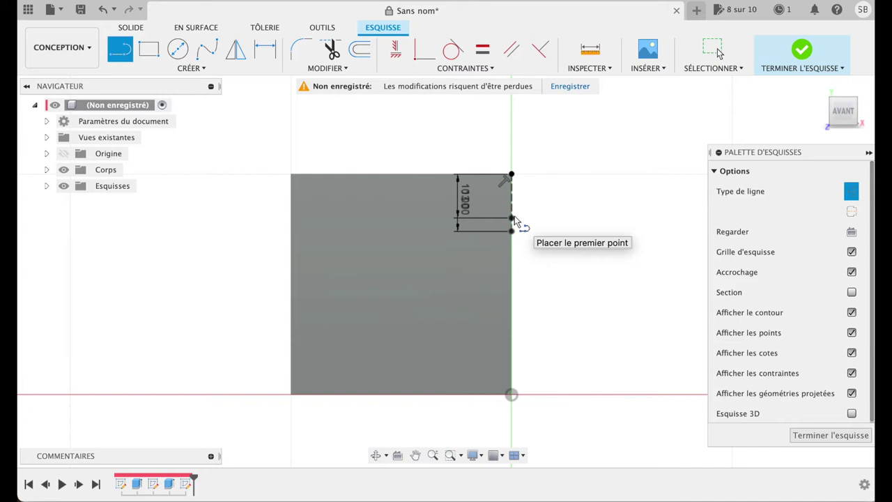
- Draw a slope from the 10 mm point to the top-left corner and close a profile above it
{"action": "left_click", "coordinate": [842, 192]}
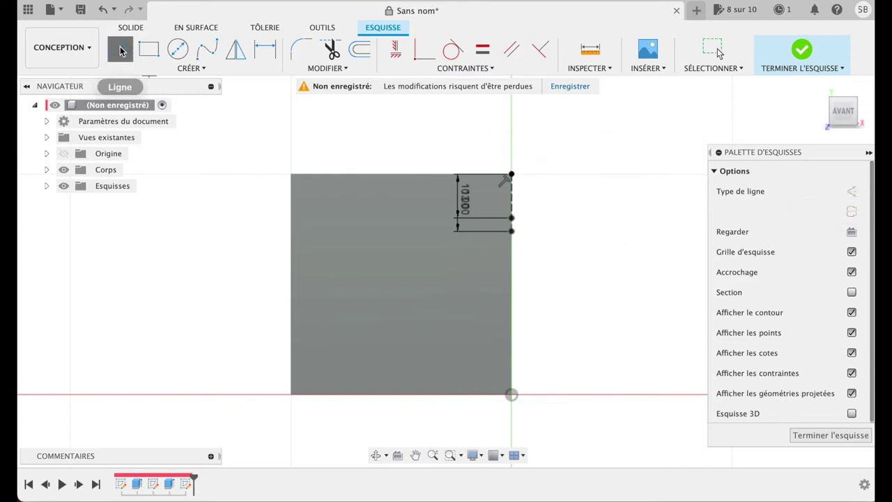
{"action": "left_click", "coordinate": [514, 219]}
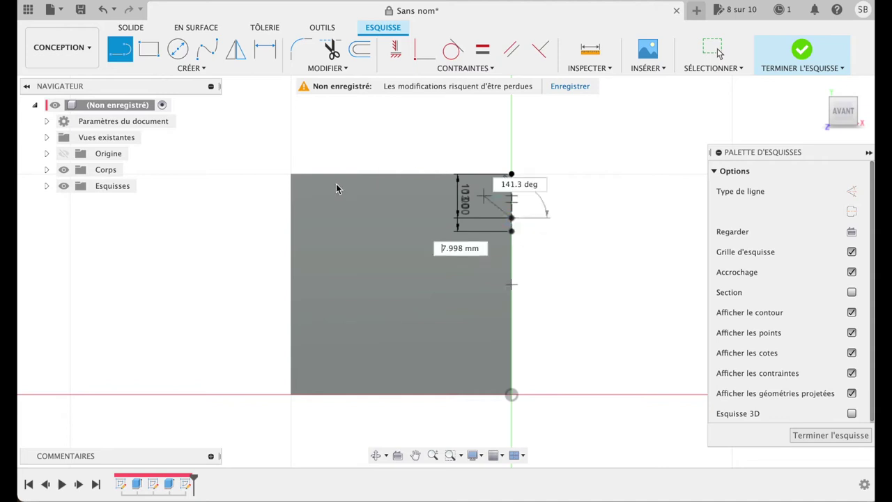
{"action": "left_click", "coordinate": [291, 175]}
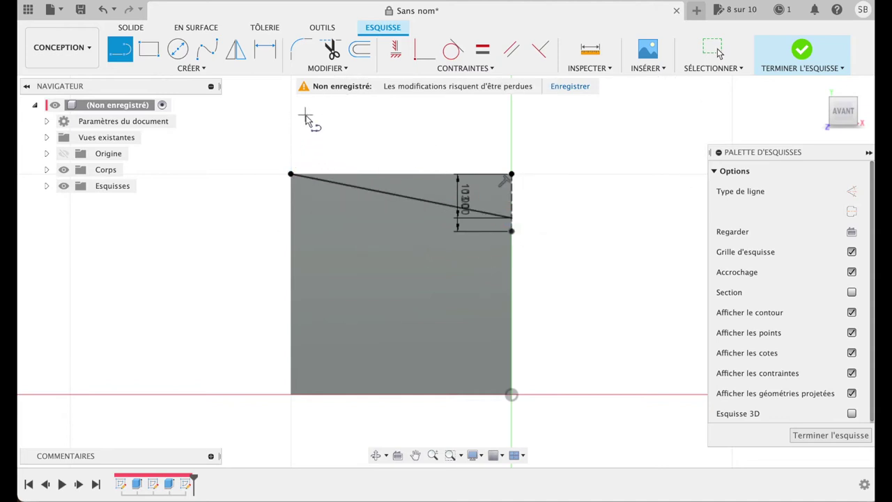
{"action": "left_click", "coordinate": [291, 174]}
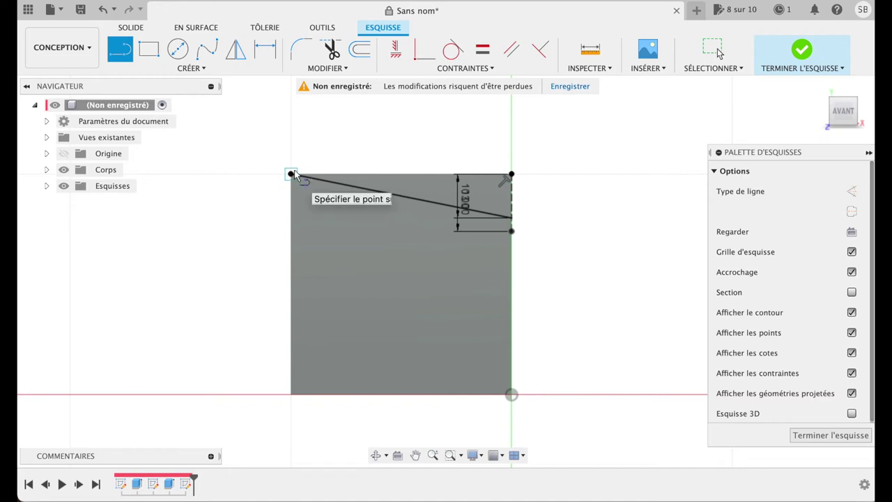
{"action": "left_click", "coordinate": [317, 116]}
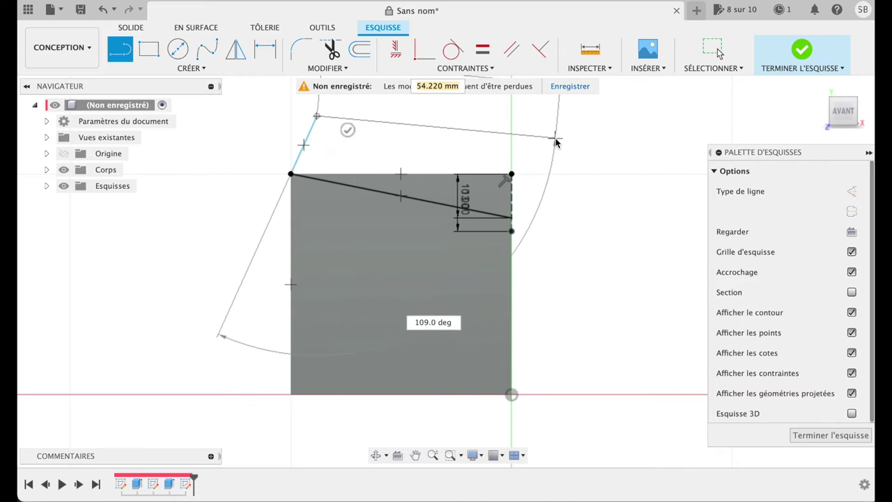
{"action": "left_click", "coordinate": [572, 146]}
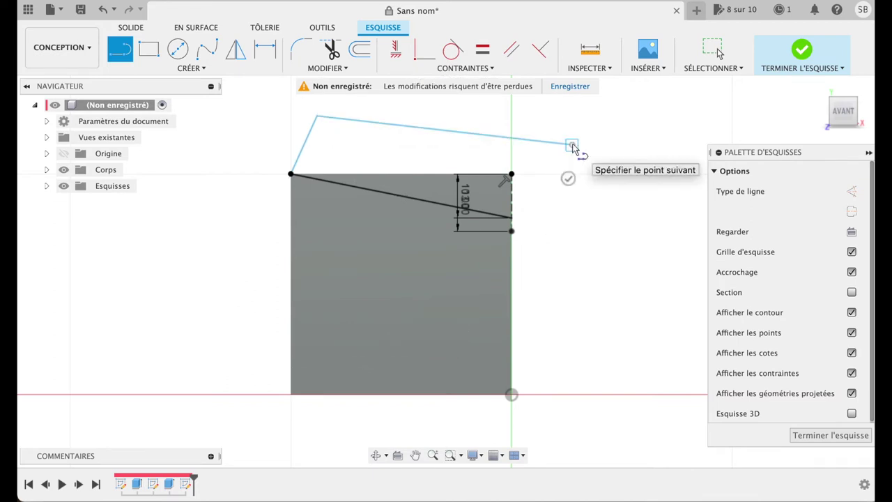
{"action": "left_click", "coordinate": [514, 220]}
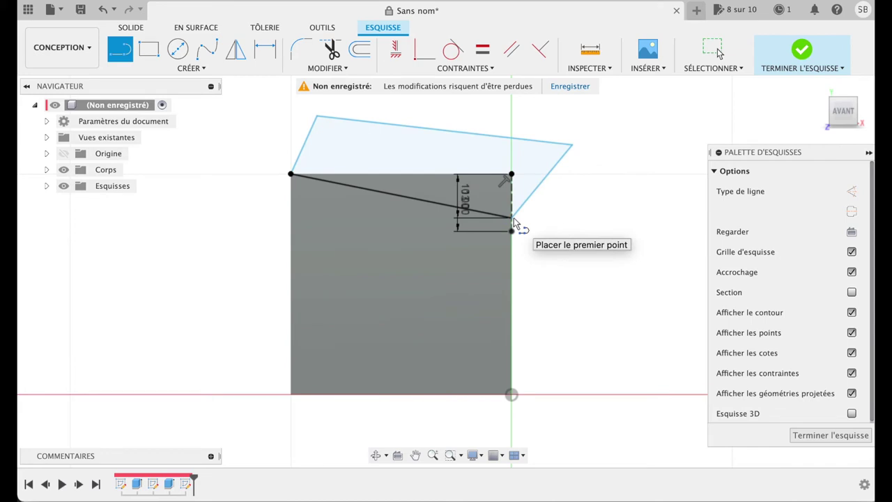
{"action": "key", "text": "Escape"}
{"action": "key", "text": "e"}
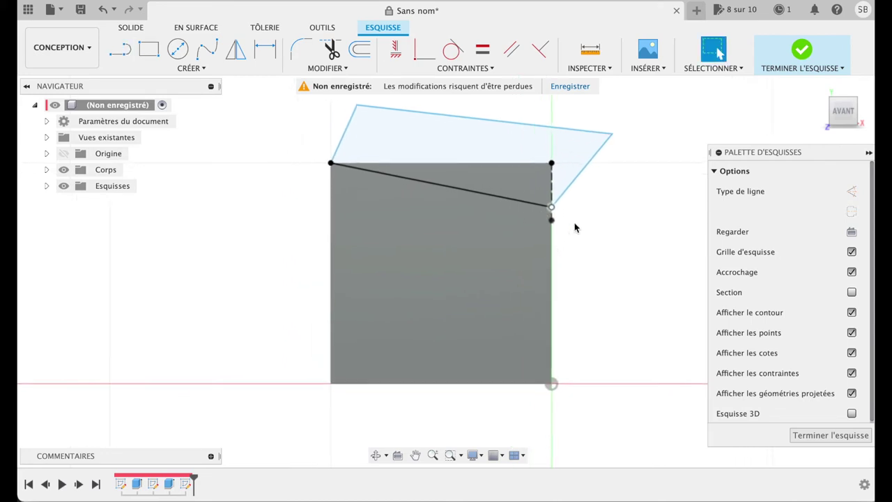
- Cut both wedge profiles through the cube as a two-sided extrusion, −66.018 mm and −15.474 mm
{"action": "left_click", "coordinate": [532, 148]}
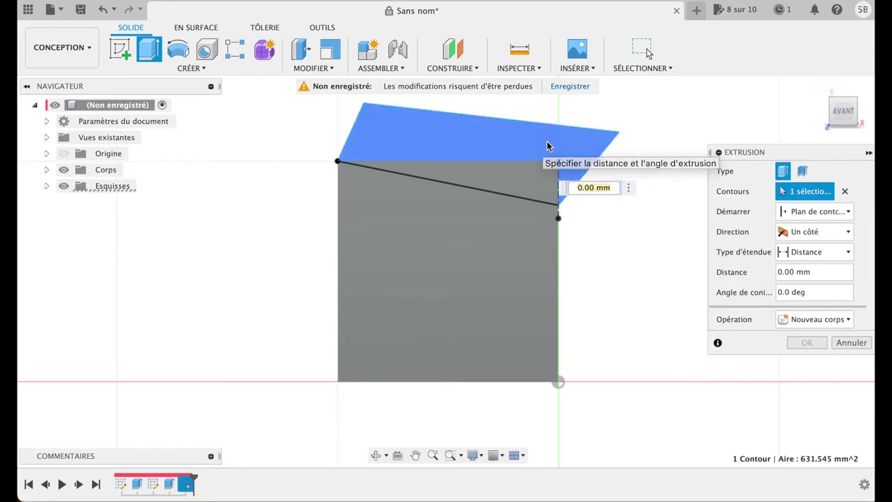
{"action": "left_click", "coordinate": [537, 174]}
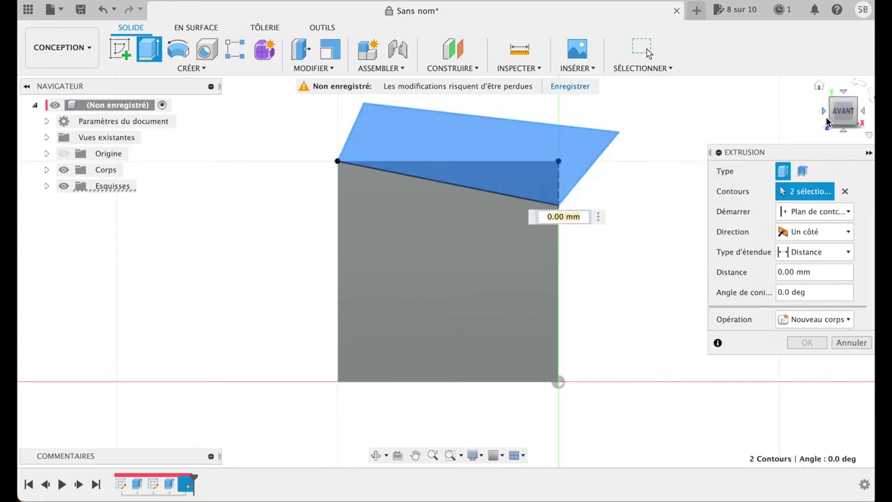
{"action": "left_click_drag", "start_coordinate": [845, 113], "coordinate": [726, 120]}
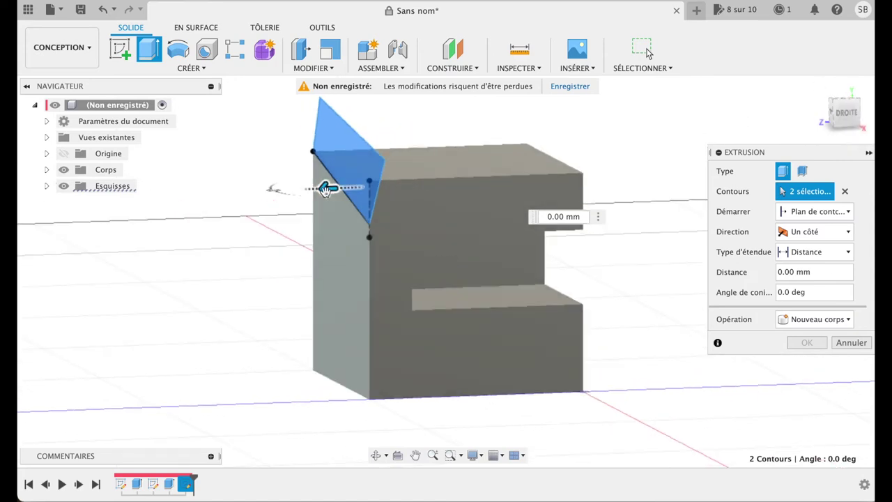
{"action": "left_click_drag", "start_coordinate": [328, 187], "coordinate": [609, 230]}
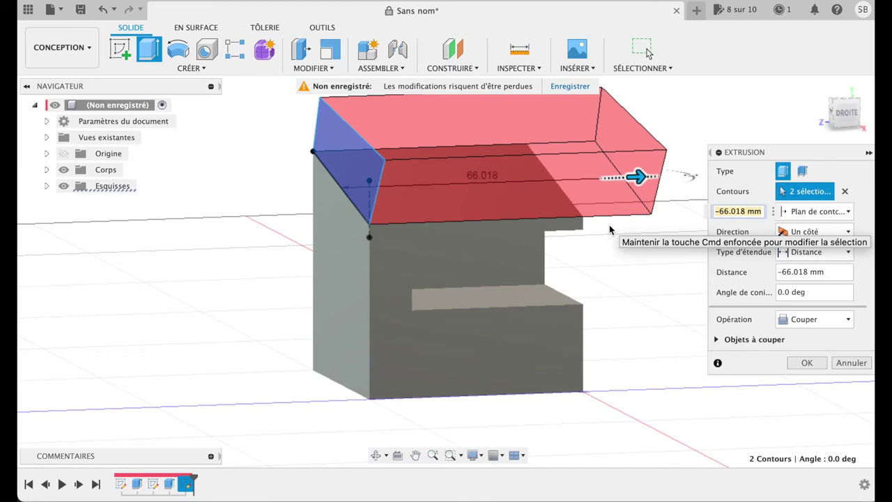
{"action": "left_click", "coordinate": [788, 233]}
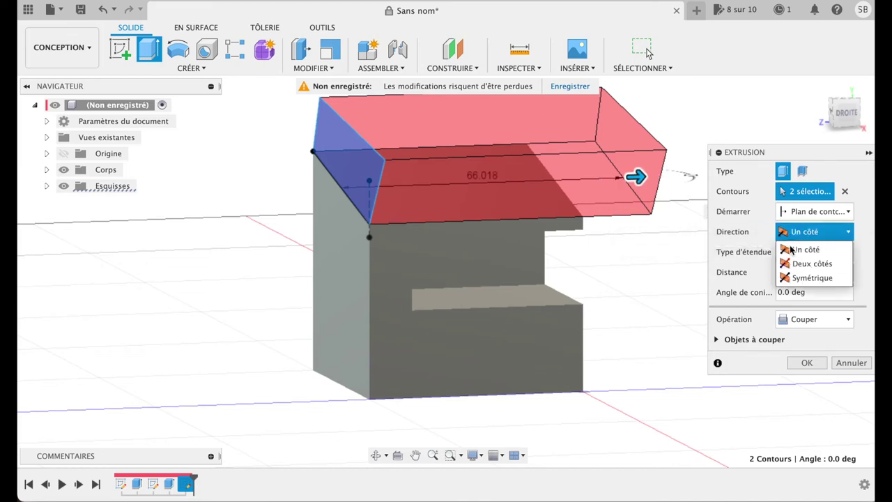
{"action": "left_click", "coordinate": [801, 263]}
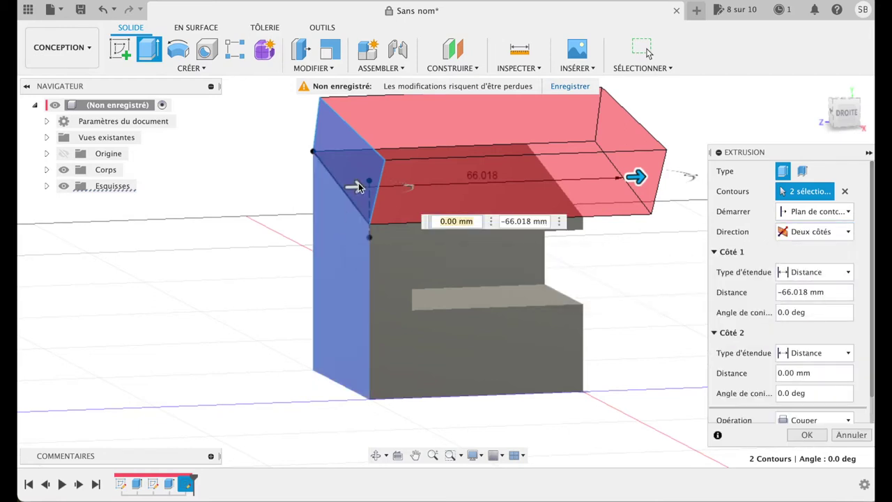
{"action": "left_click_drag", "start_coordinate": [357, 187], "coordinate": [313, 193]}
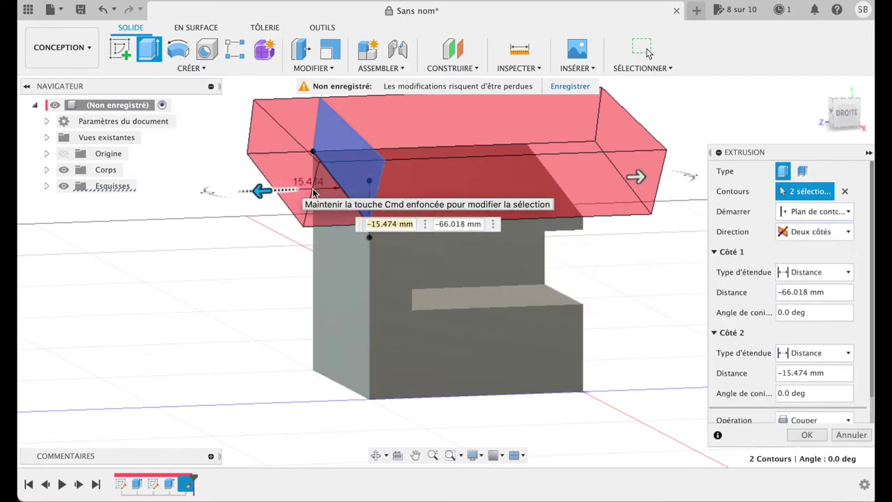
{"action": "left_click", "coordinate": [806, 435]}
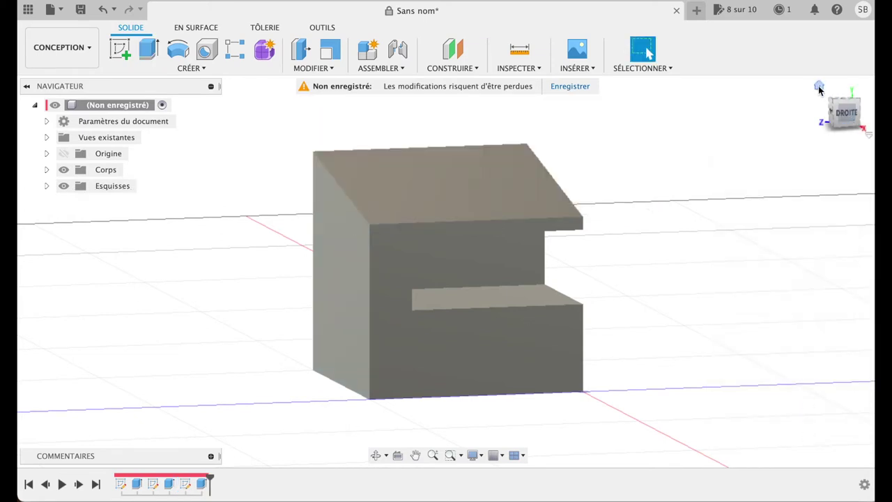
- Orbit around the sloped, notched body and settle on the straight right-side view
{"action": "left_click", "coordinate": [819, 88]}
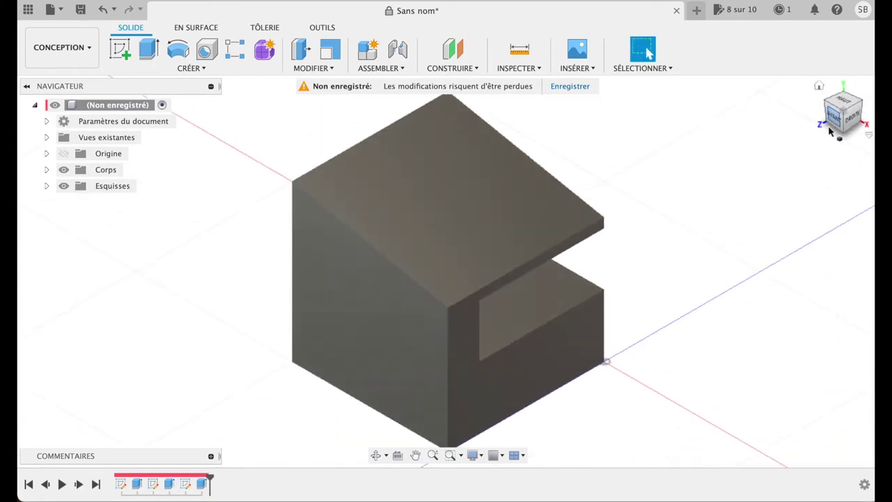
{"action": "left_click", "coordinate": [833, 119]}
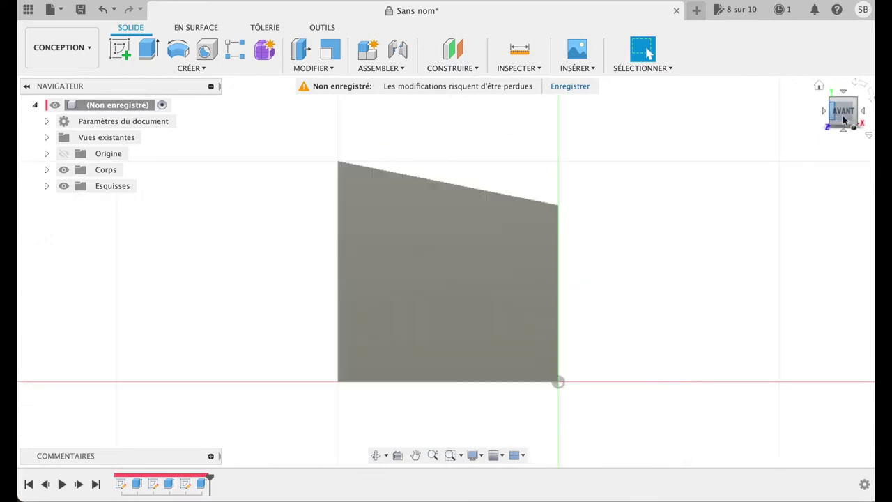
{"action": "mouse_move", "coordinate": [838, 113]}
{"action": "left_mouse_down"}
{"action": "mouse_move", "coordinate": [744, 115]}
{"action": "mouse_move", "coordinate": [718, 106]}
{"action": "mouse_move", "coordinate": [716, 121]}
{"action": "left_mouse_up"}
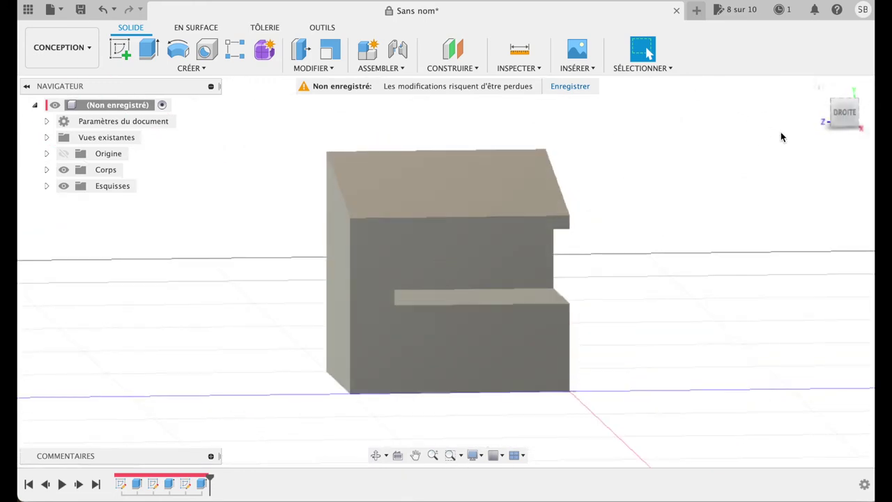
{"action": "left_click", "coordinate": [850, 120]}
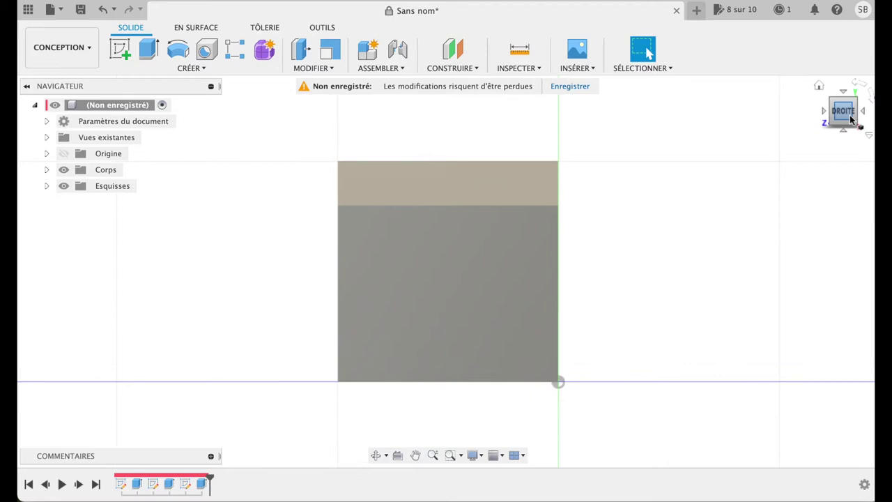
{"action": "left_click_drag", "start_coordinate": [849, 120], "coordinate": [847, 136]}
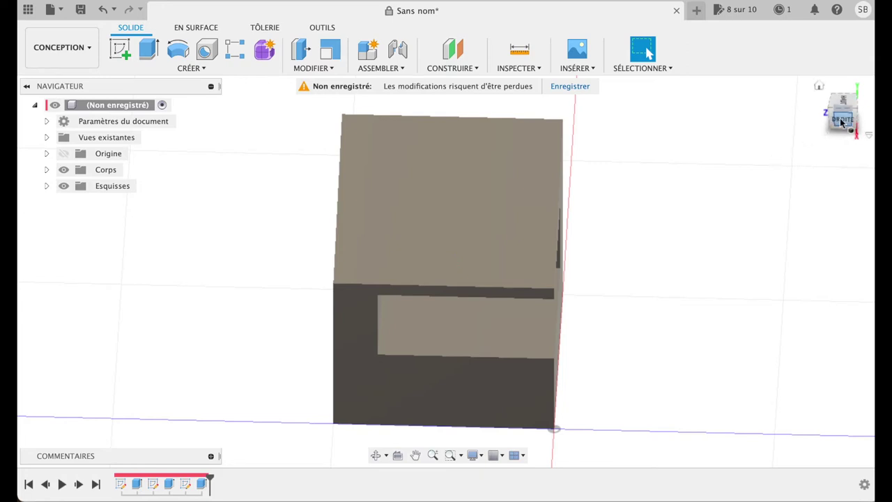
{"action": "left_click", "coordinate": [841, 122]}
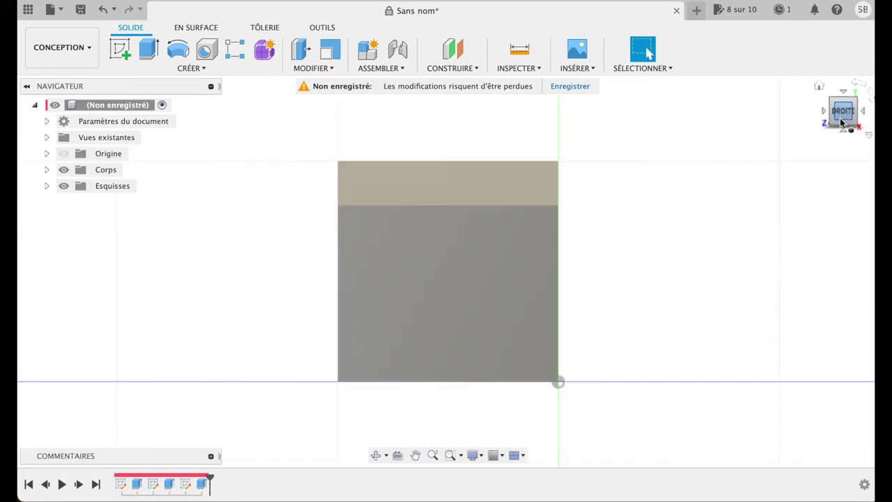
{"action": "mouse_move", "coordinate": [843, 117]}
{"action": "left_mouse_down"}
{"action": "mouse_move", "coordinate": [732, 118]}
{"action": "mouse_move", "coordinate": [832, 122]}
{"action": "left_mouse_up"}
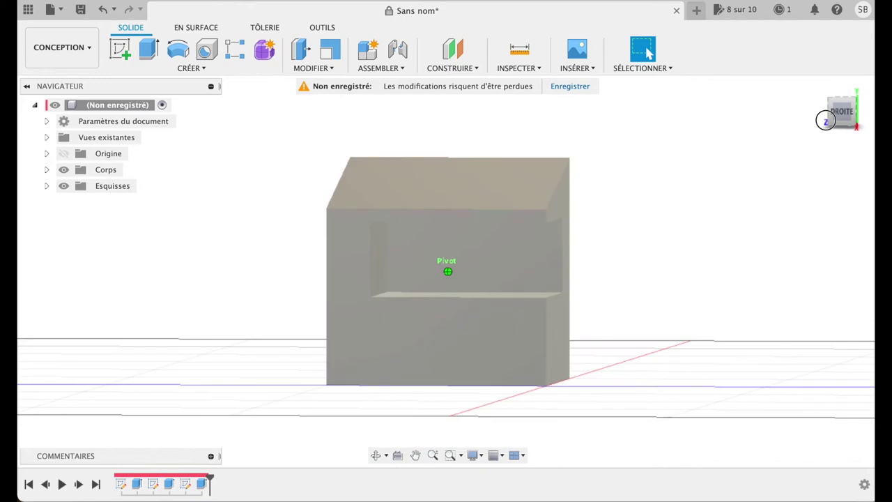
{"action": "left_click", "coordinate": [529, 221]}
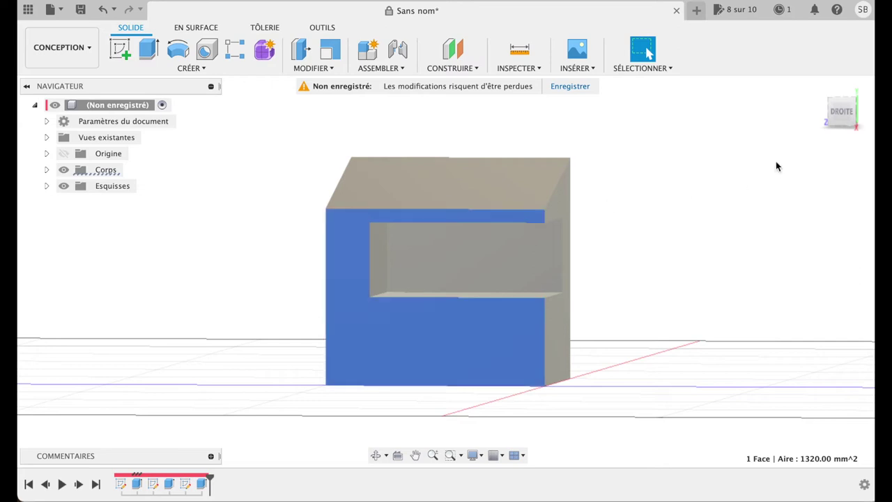
{"action": "left_click", "coordinate": [840, 113]}
{"action": "left_click", "coordinate": [680, 194]}
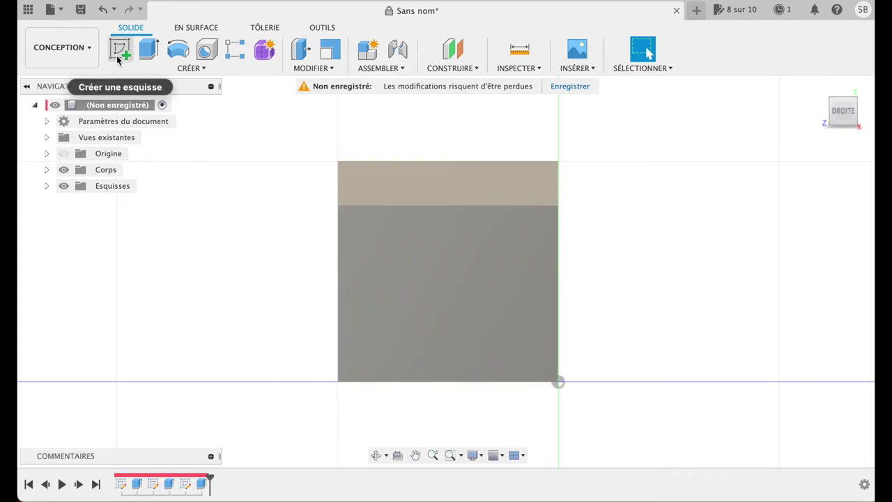
- Start a sketch on the body's right-side plane, then cancel the Rectangle tool
{"action": "left_click", "coordinate": [117, 57]}
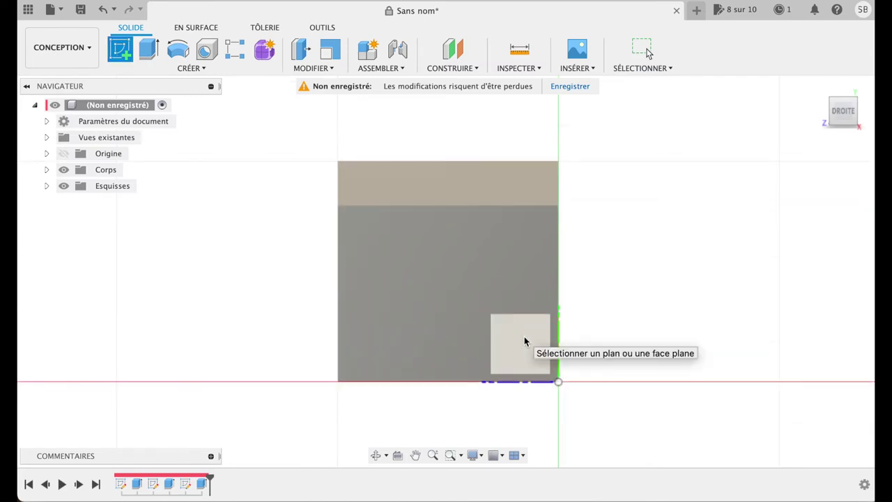
{"action": "left_click", "coordinate": [524, 340]}
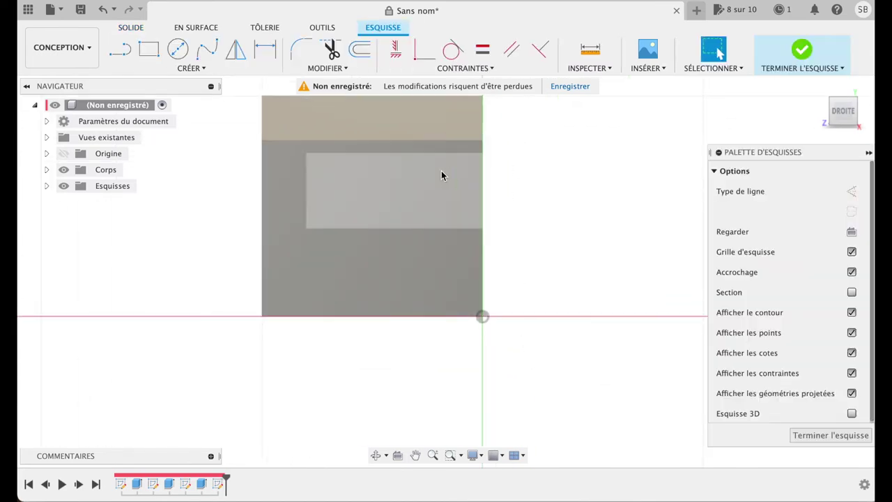
{"action": "left_click", "coordinate": [148, 48]}
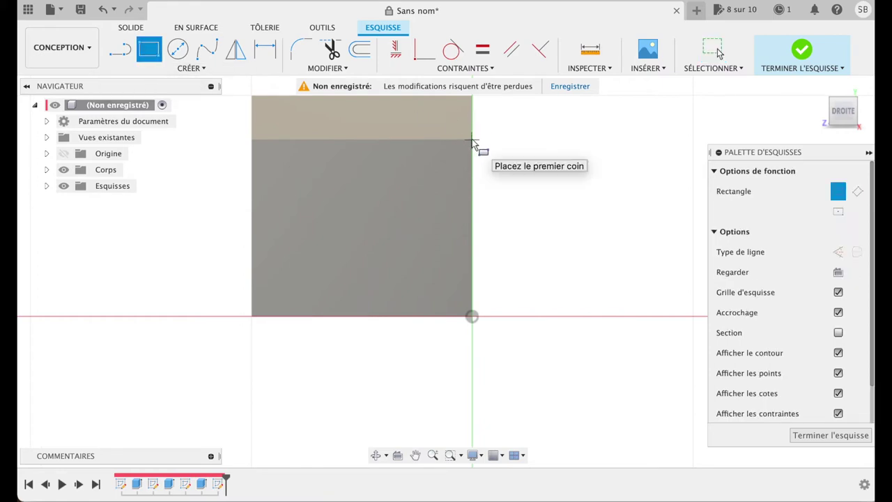
{"action": "scroll", "coordinate": [472, 142], "scroll_direction": "up", "scroll_amount": 3}
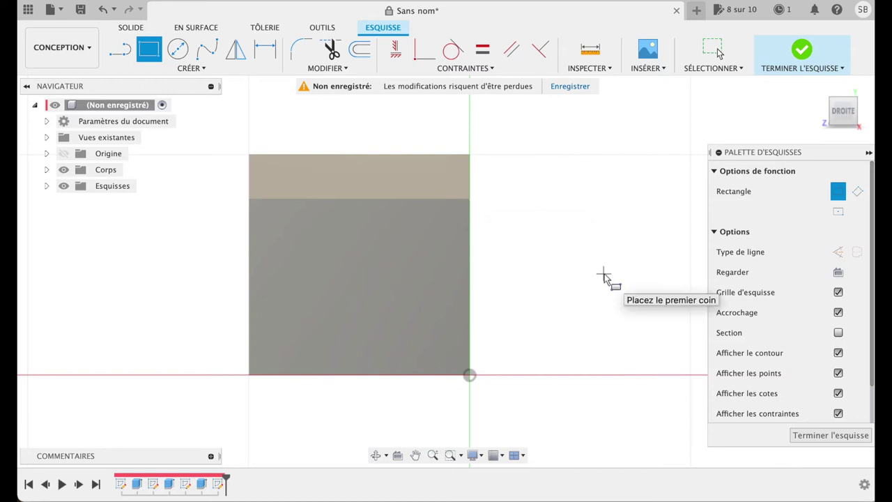
{"action": "key", "text": "Escape"}
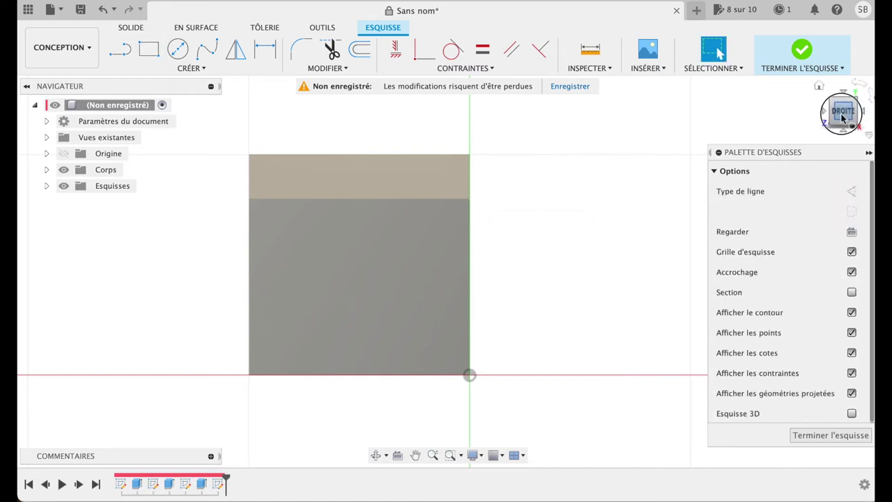
- Switch to the back (ARRIÈRE) view and select the body's 1674.633 mm² back face
{"action": "left_click", "coordinate": [844, 115]}
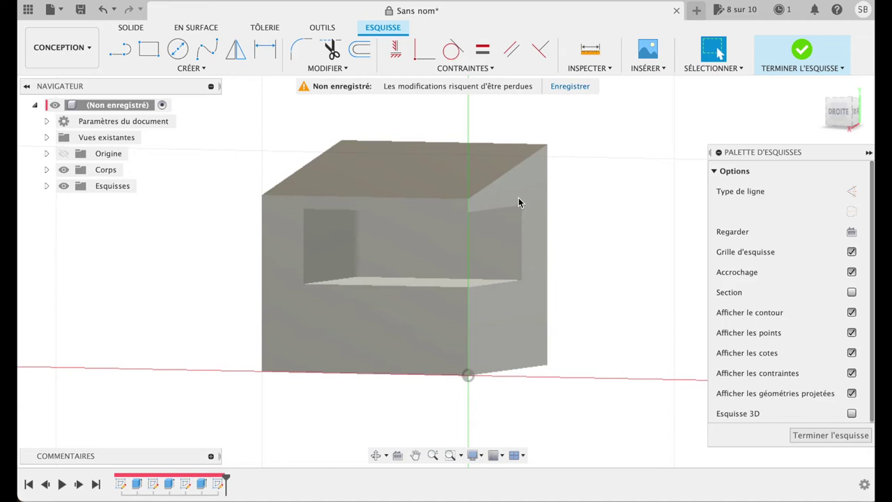
{"action": "left_click", "coordinate": [842, 118]}
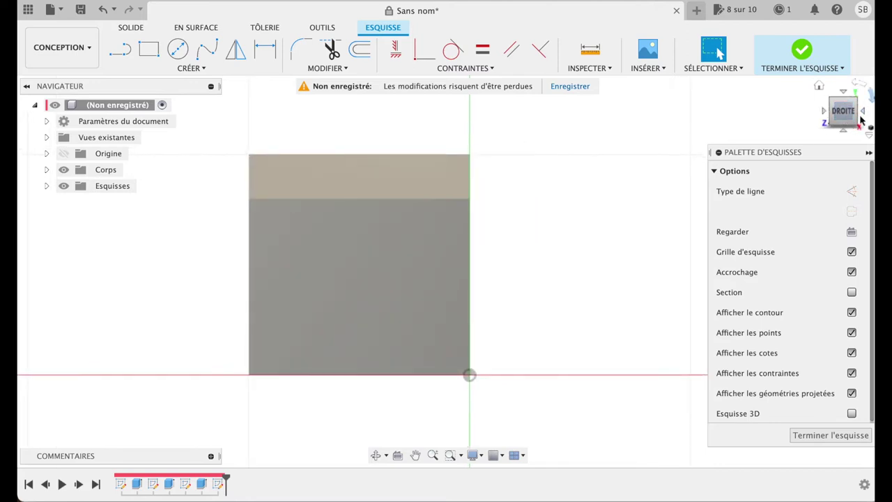
{"action": "left_click", "coordinate": [864, 114]}
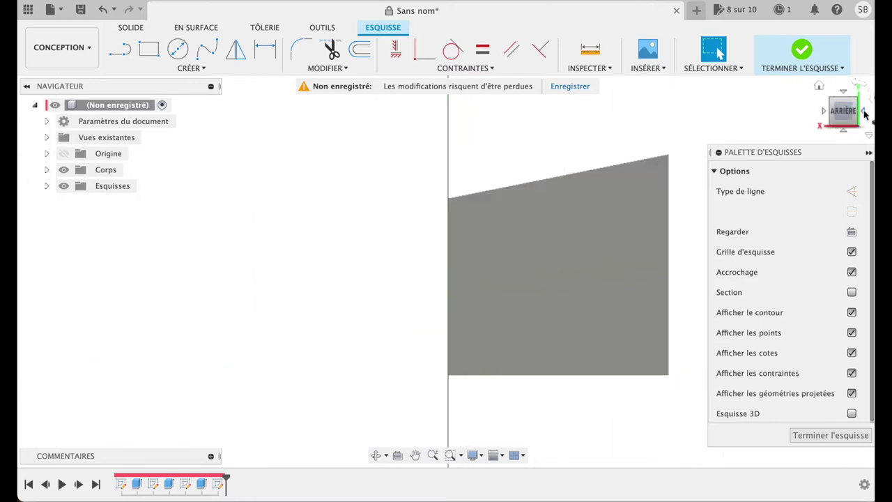
{"action": "left_click", "coordinate": [523, 203]}
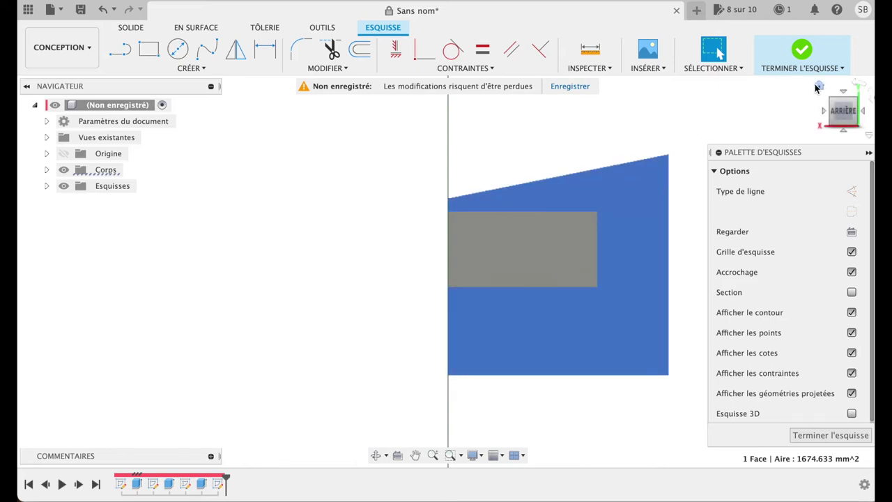
{"action": "left_click", "coordinate": [819, 86]}
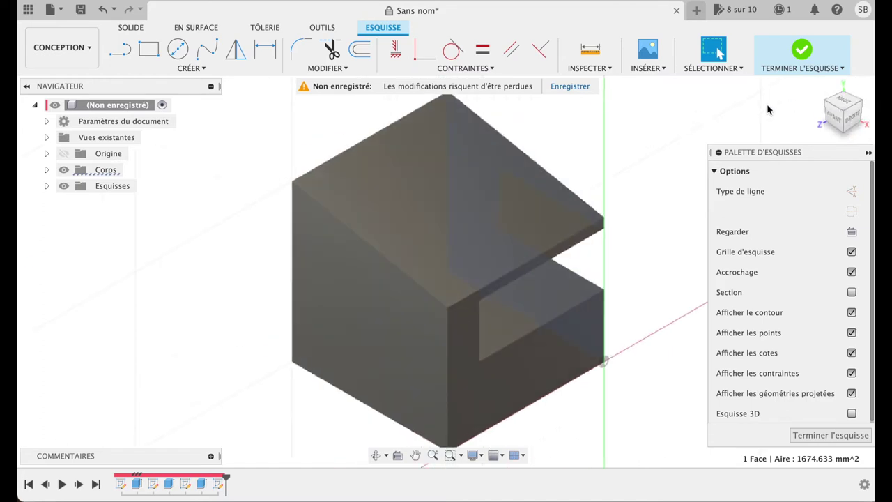
{"action": "mouse_move", "coordinate": [768, 110]}
{"action": "middle_mouse_down", "text": "shift"}
{"action": "mouse_move", "coordinate": [749, 135]}
{"action": "mouse_move", "coordinate": [721, 88]}
{"action": "middle_mouse_up", "text": "shift"}
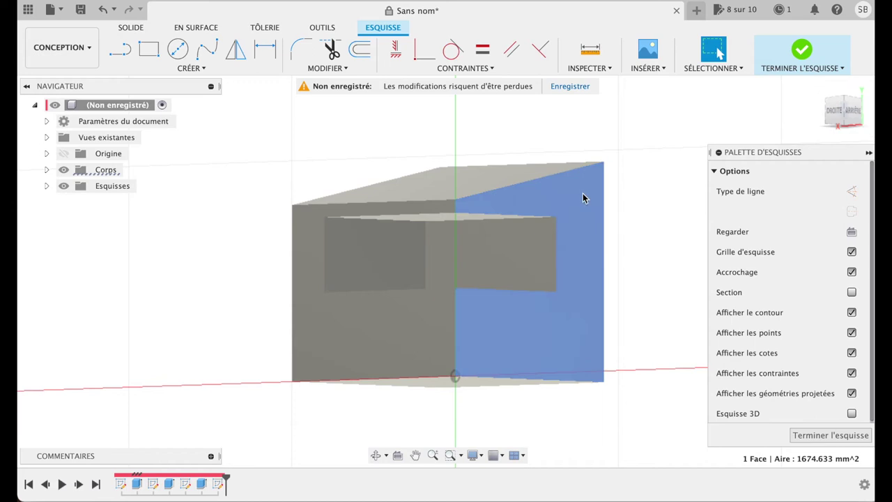
{"action": "key", "text": "e"}
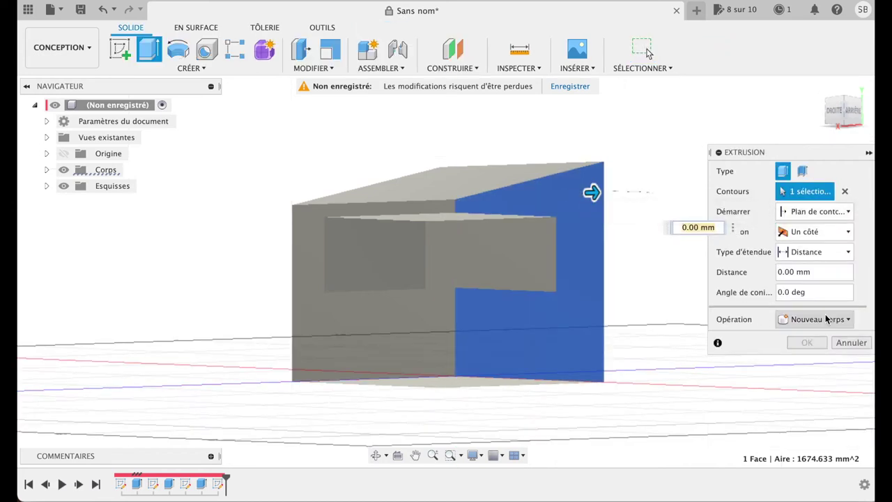
- Extrude the back face 16.085 mm outward with the operation set to Nouveau corps
{"action": "left_click_drag", "start_coordinate": [593, 193], "coordinate": [644, 191]}
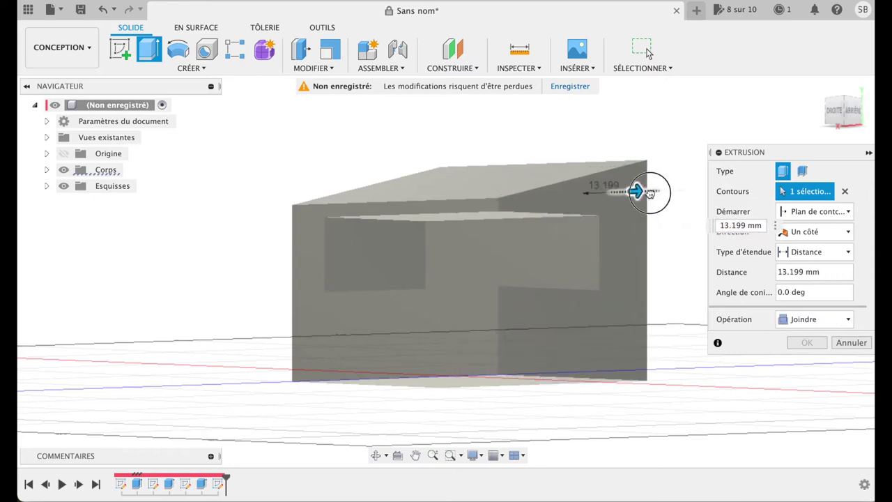
{"action": "left_click", "coordinate": [804, 321]}
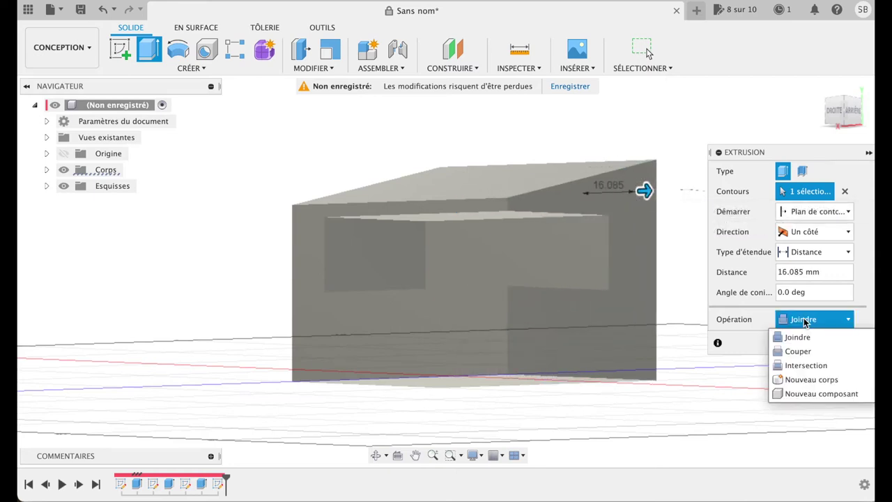
{"action": "left_click", "coordinate": [806, 380]}
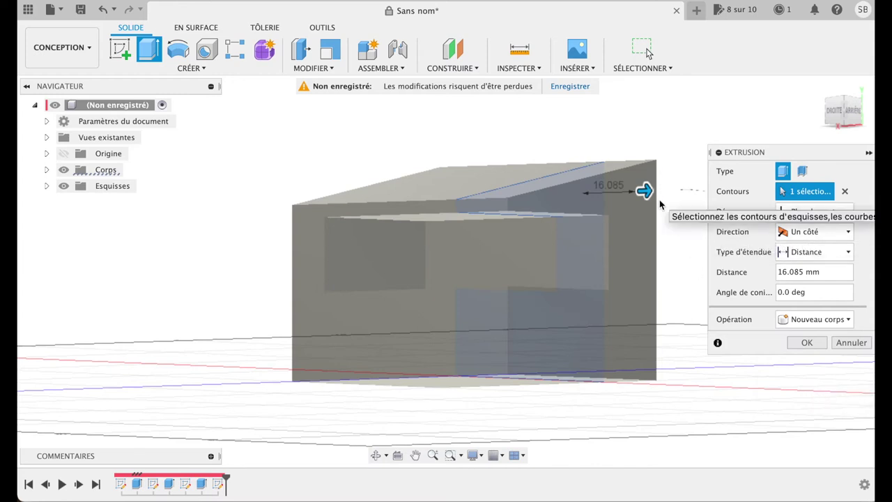
{"action": "left_click", "coordinate": [805, 343]}
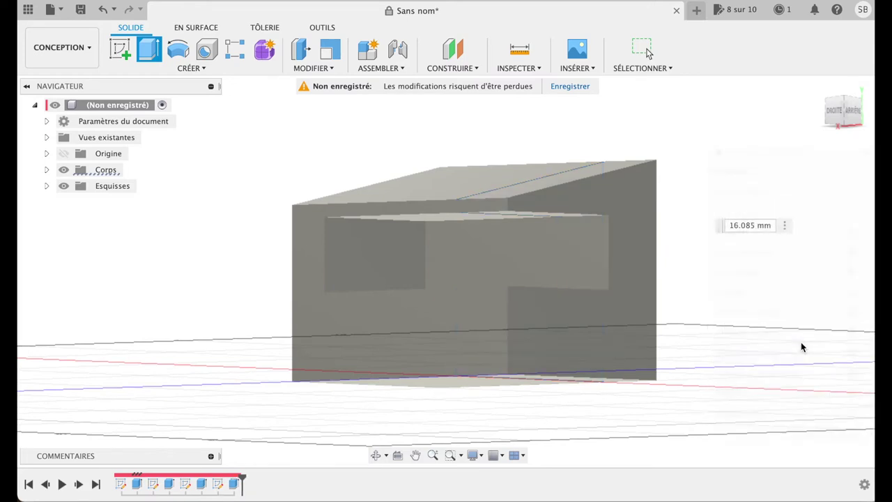
- Hide Corps1 in the Corps list and view the model from the back
{"action": "left_click", "coordinate": [47, 170]}
{"action": "left_click", "coordinate": [76, 186]}
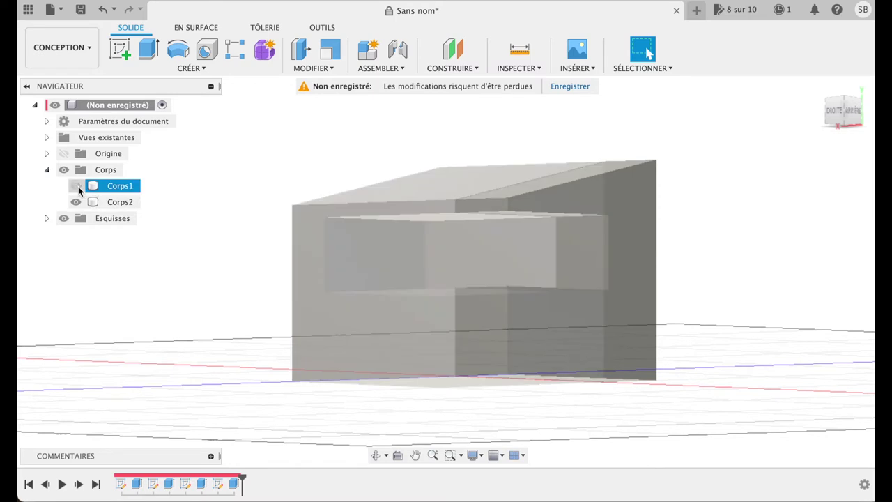
{"action": "mouse_move", "coordinate": [845, 110]}
{"action": "left_click", "coordinate": [855, 111]}
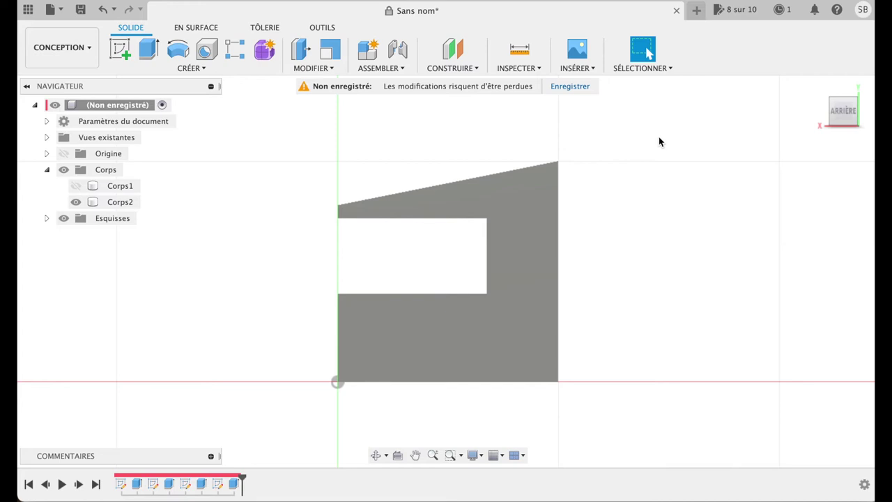
- Sketch two overlapping rectangles on Corps2's back face, one tall on the right and one lower-left
{"action": "left_click", "coordinate": [121, 53]}
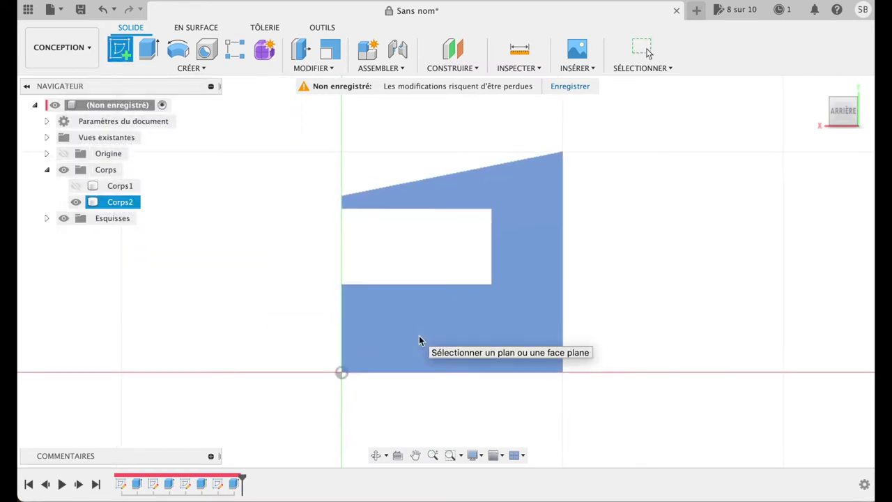
{"action": "left_click", "coordinate": [418, 335]}
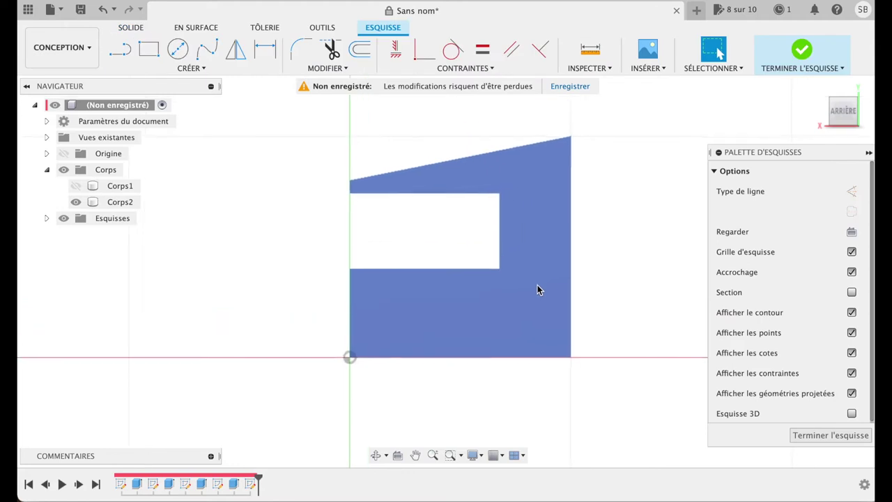
{"action": "left_click", "coordinate": [149, 50]}
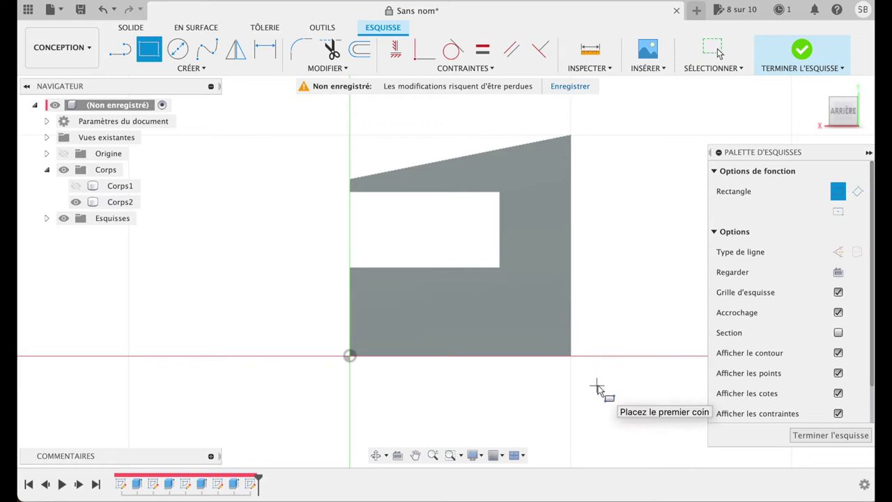
{"action": "left_click", "coordinate": [597, 384]}
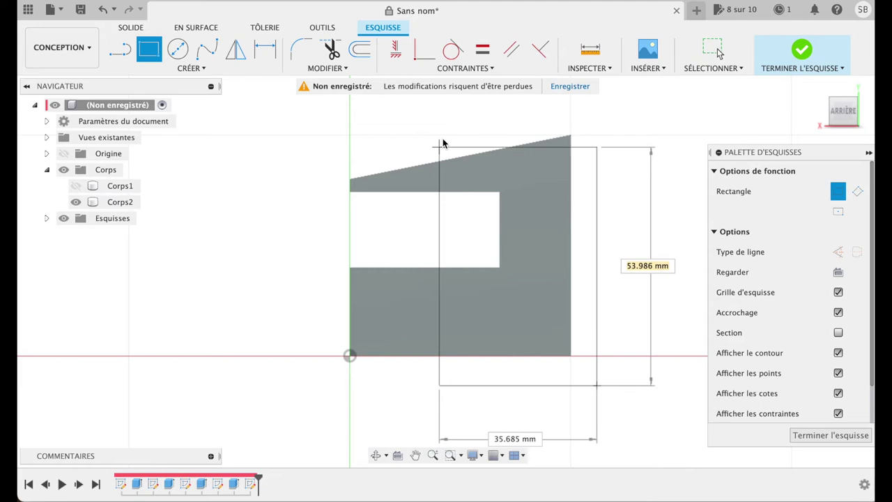
{"action": "left_click", "coordinate": [439, 109]}
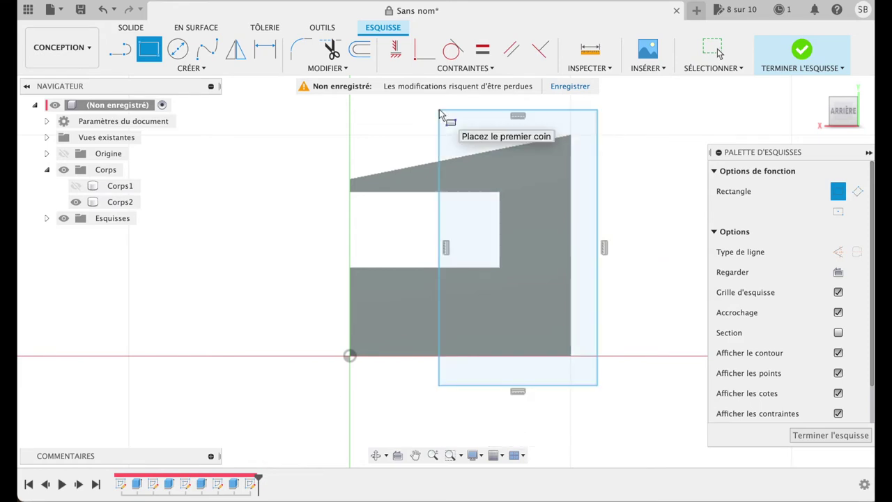
{"action": "left_click", "coordinate": [328, 236]}
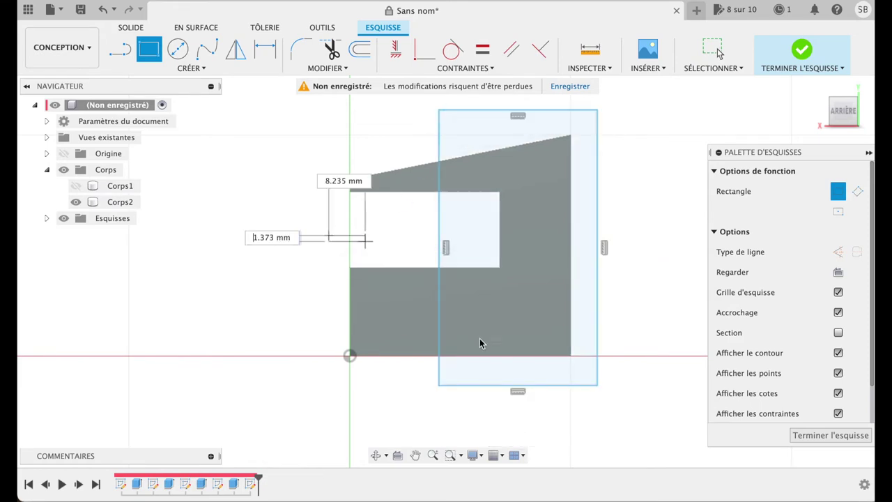
{"action": "left_click", "coordinate": [480, 393]}
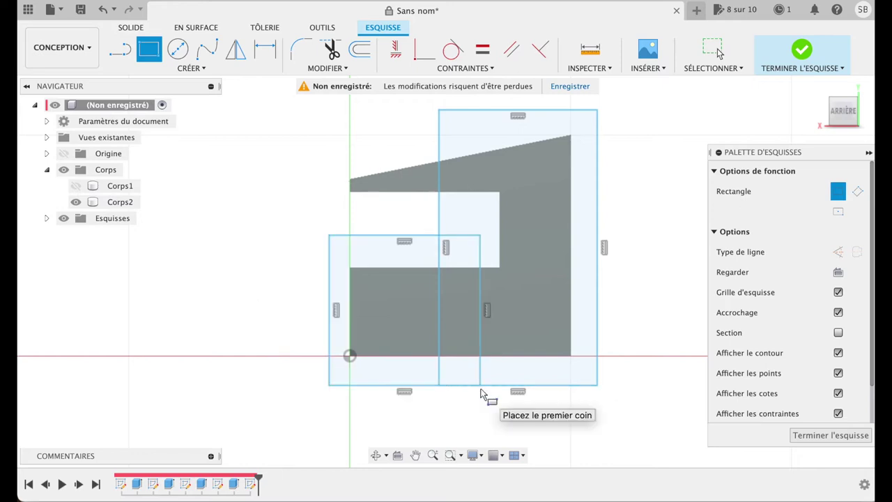
{"action": "key", "text": "e"}
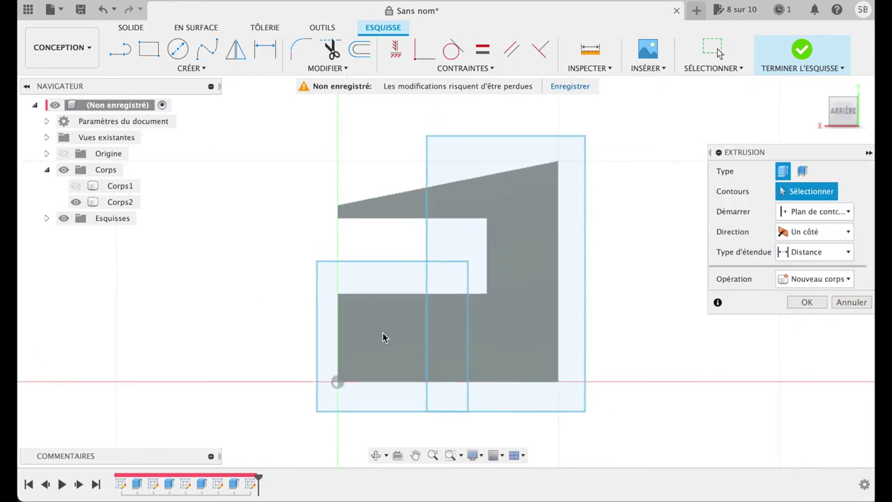
- Select the three rectangle profiles and cut them -36.503 mm into the new body
{"action": "left_click", "coordinate": [384, 325]}
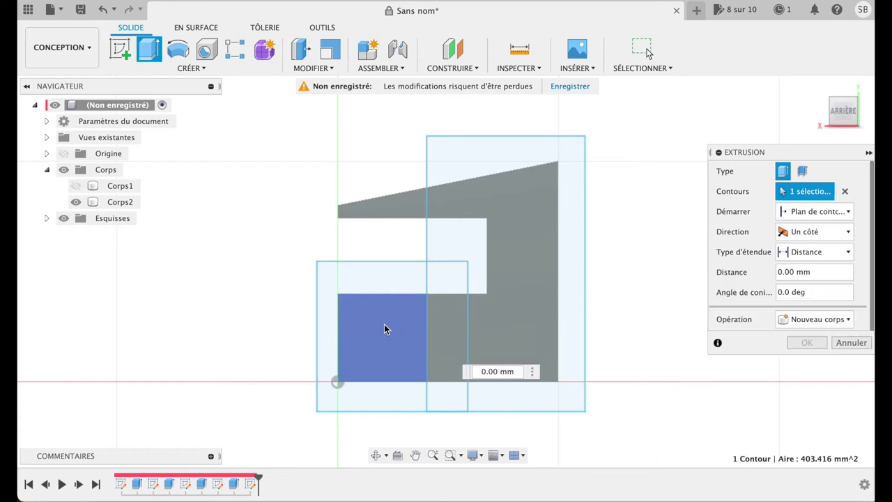
{"action": "left_click", "coordinate": [452, 341]}
{"action": "left_click", "coordinate": [494, 340]}
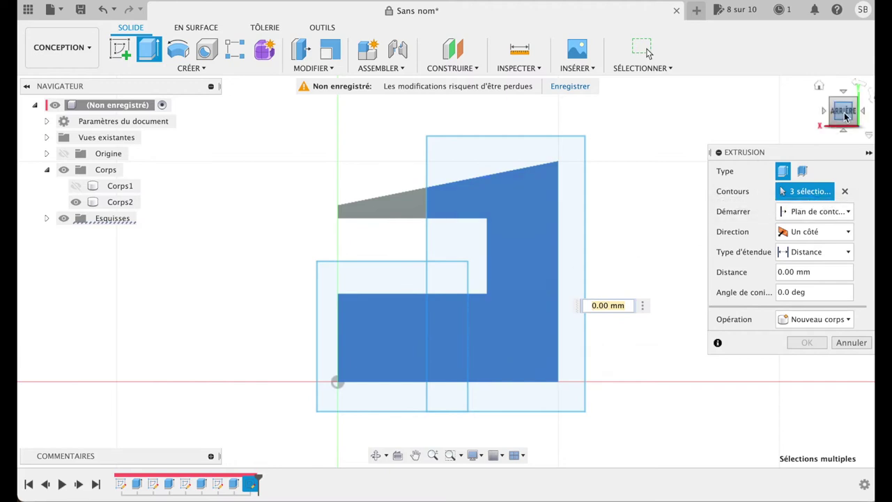
{"action": "left_click_drag", "start_coordinate": [845, 116], "coordinate": [780, 111]}
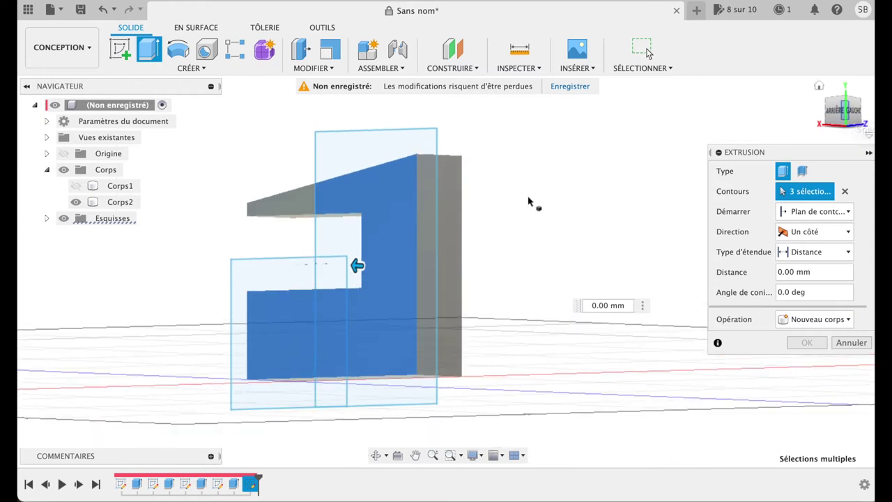
{"action": "left_click_drag", "start_coordinate": [355, 265], "coordinate": [468, 273]}
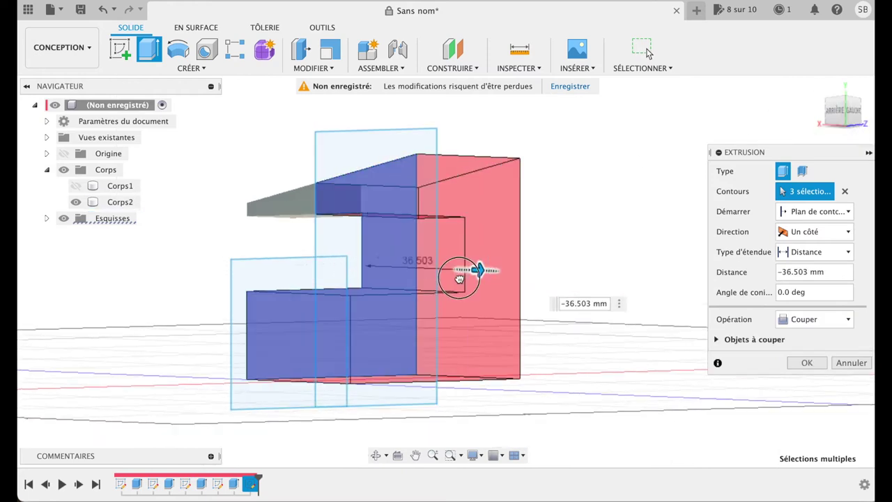
{"action": "left_click", "coordinate": [804, 364]}
{"action": "left_click", "coordinate": [805, 364]}
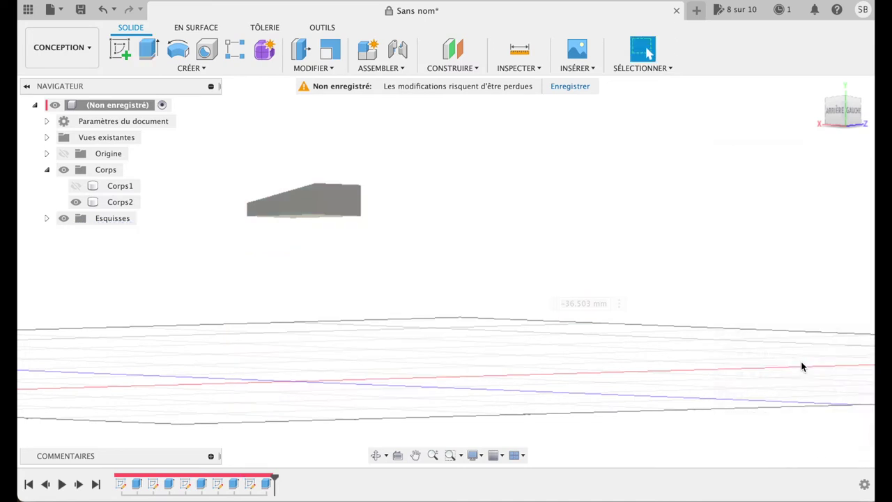
- Toggle Corps1 on and off while orbiting to compare the cube with the wedge, leaving it hidden
{"action": "left_click", "coordinate": [834, 120]}
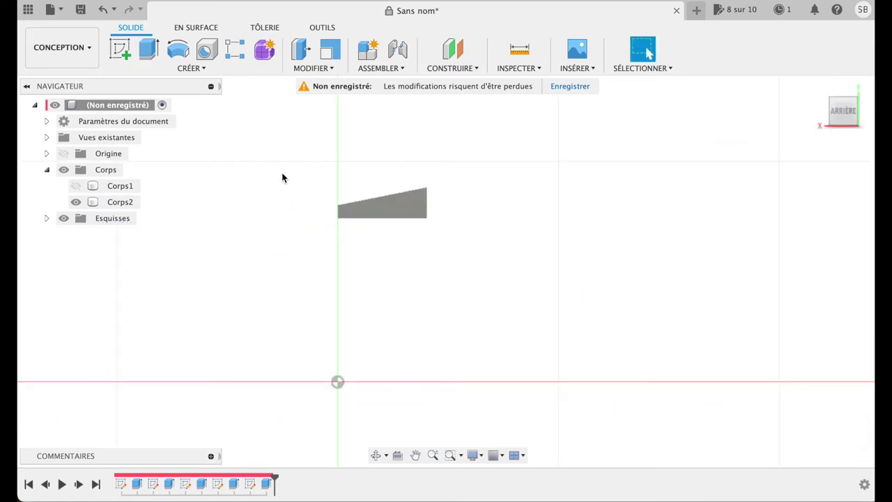
{"action": "left_click", "coordinate": [75, 186]}
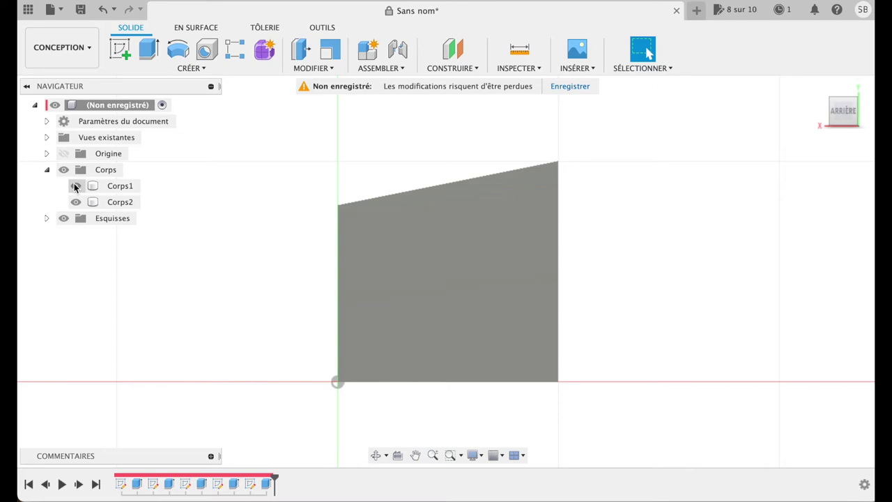
{"action": "mouse_move", "coordinate": [842, 110]}
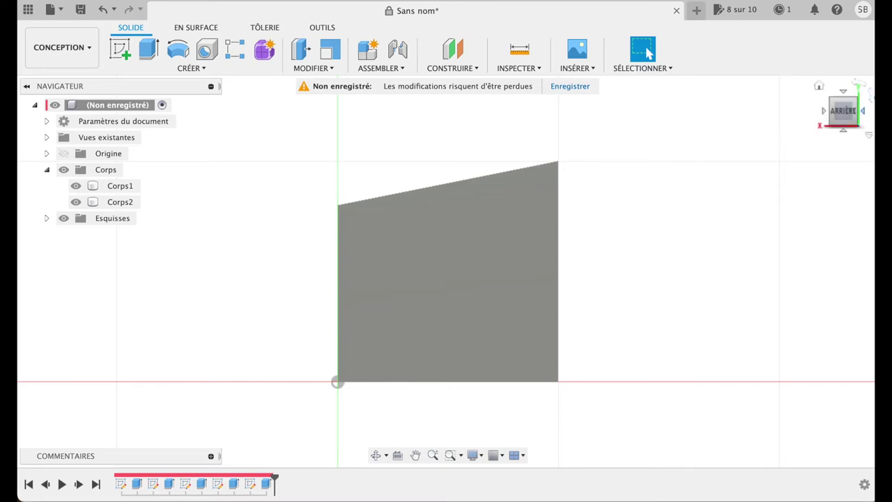
{"action": "left_click_drag", "start_coordinate": [861, 142], "coordinate": [873, 169]}
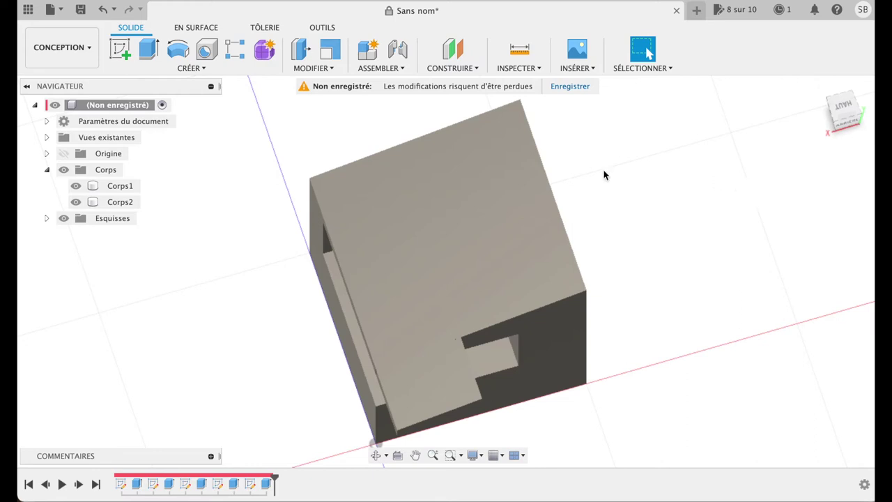
{"action": "left_click", "coordinate": [79, 186]}
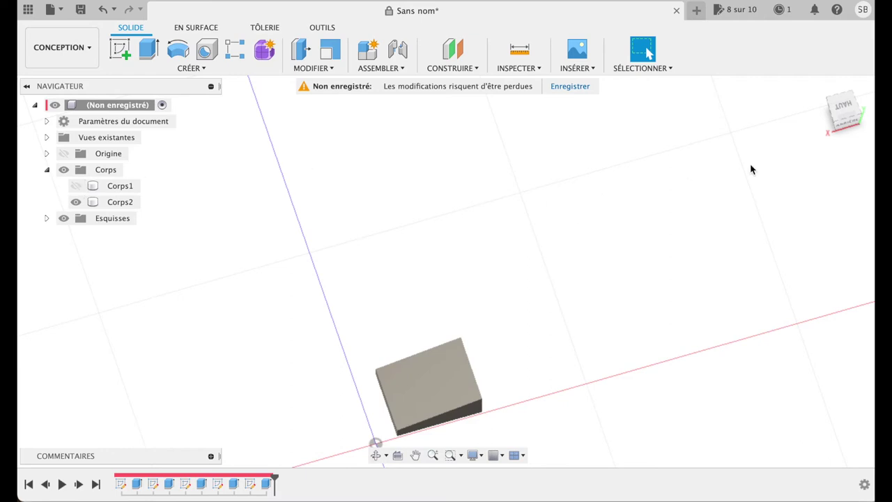
{"action": "mouse_move", "coordinate": [844, 120]}
{"action": "left_mouse_down"}
{"action": "mouse_move", "coordinate": [863, 76]}
{"action": "mouse_move", "coordinate": [834, 79]}
{"action": "left_mouse_up"}
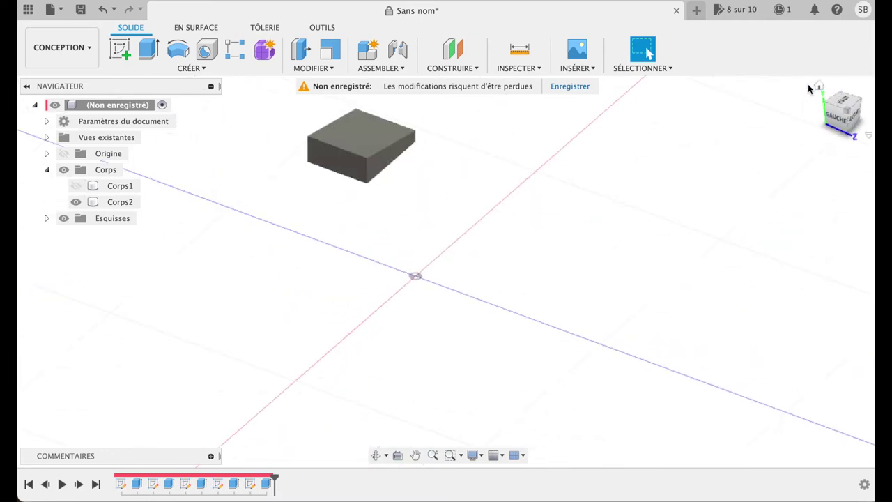
{"action": "left_click", "coordinate": [819, 86]}
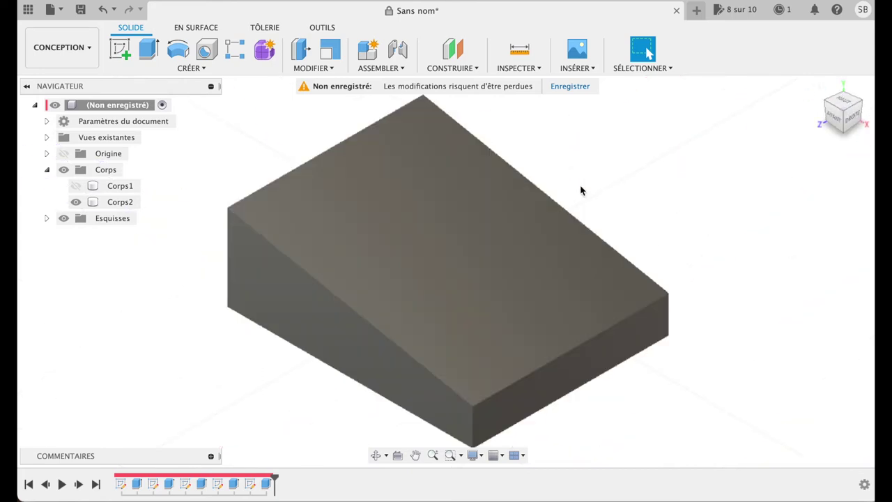
{"action": "left_click", "coordinate": [76, 186]}
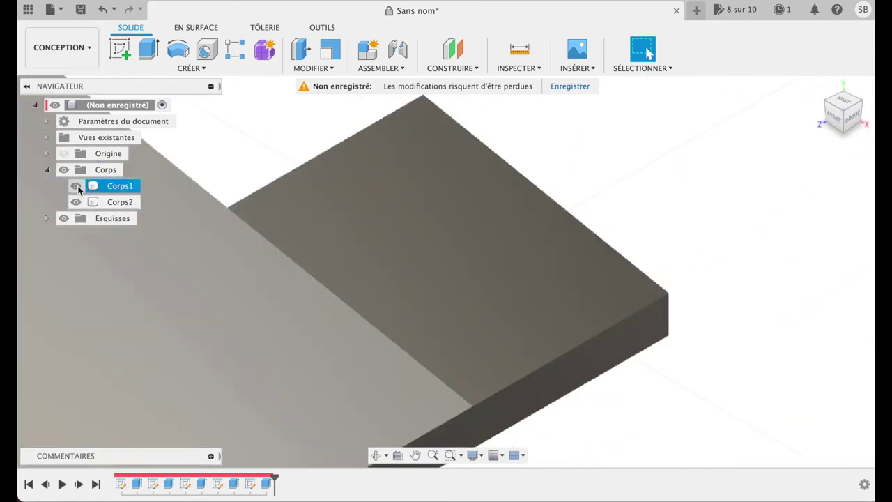
{"action": "left_click", "coordinate": [76, 186]}
- Select the wedge's end face and zoom out
{"action": "left_click", "coordinate": [320, 327]}
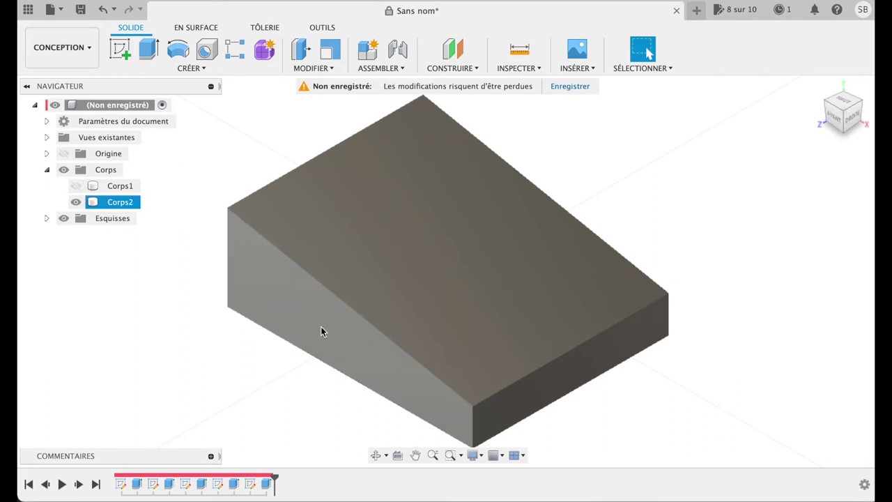
{"action": "scroll", "coordinate": [483, 259], "scroll_direction": "down", "scroll_amount": 3}
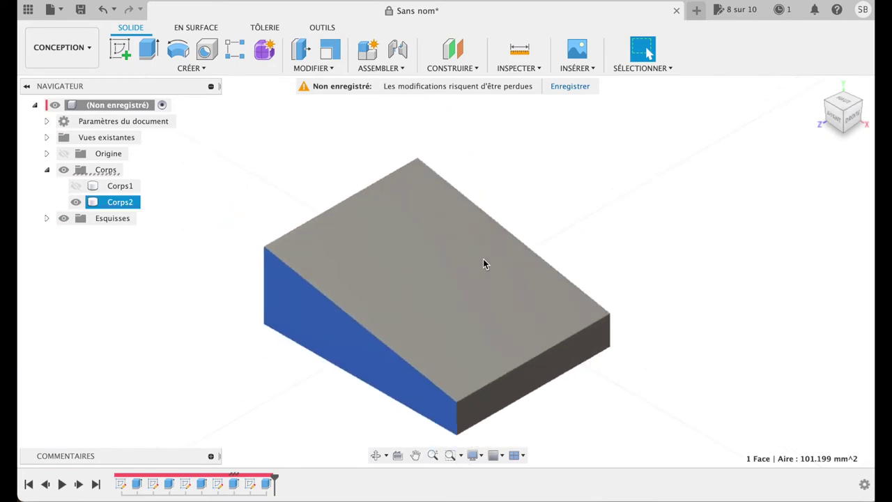
{"action": "scroll", "coordinate": [482, 264], "scroll_direction": "down", "scroll_amount": 2}
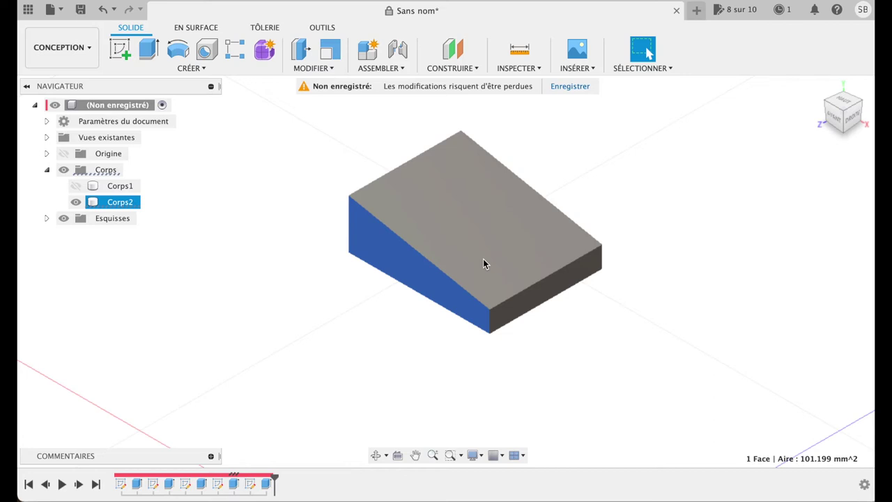
- Show Corps1 and extrude the wedge's end face as a Couper cut 42.418 mm across the cube
{"action": "key", "text": "e"}
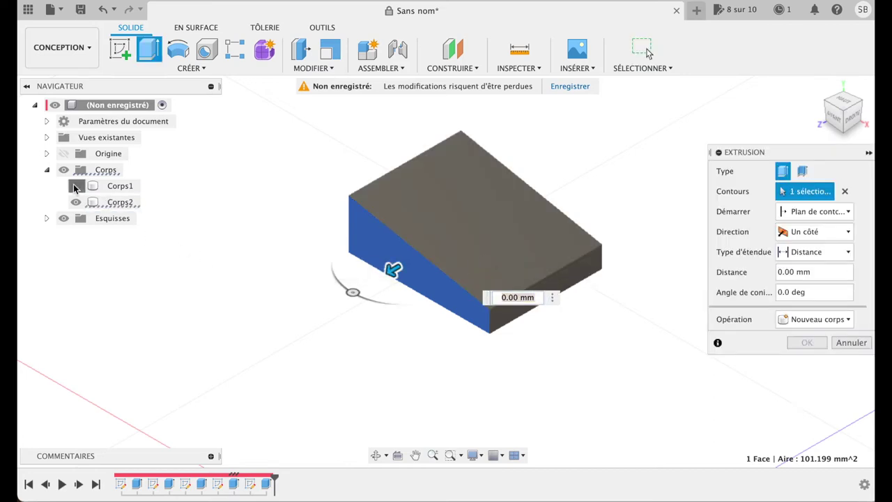
{"action": "left_click", "coordinate": [76, 187]}
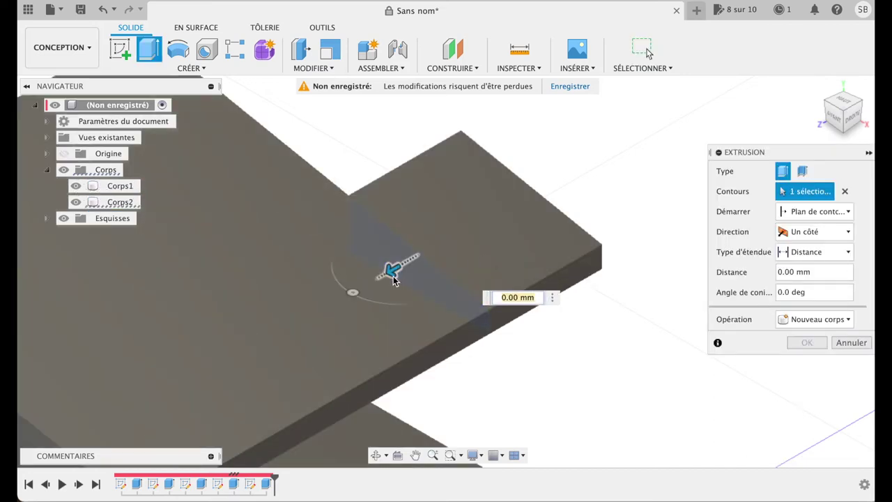
{"action": "middle_click_drag", "start_coordinate": [394, 279], "coordinate": [435, 247]}
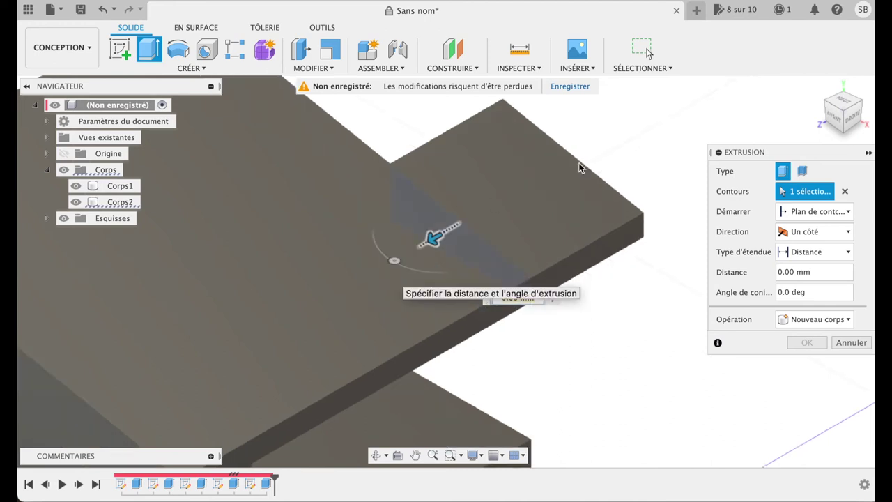
{"action": "left_click", "coordinate": [851, 120]}
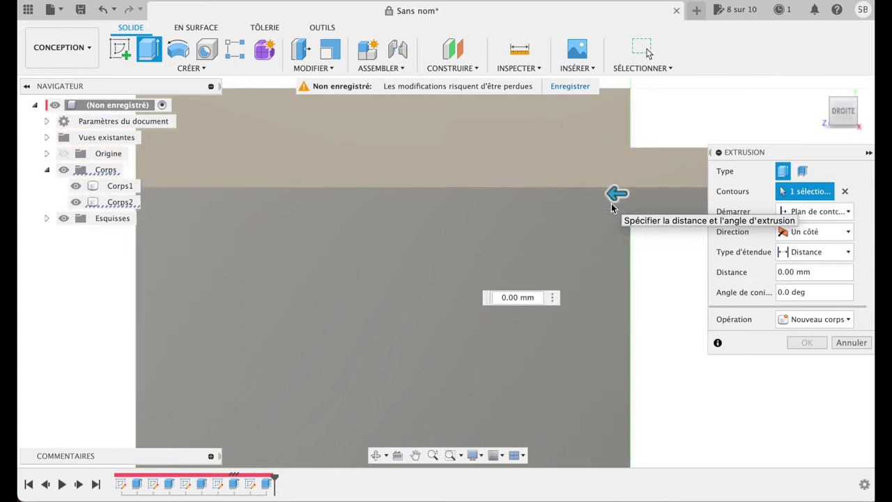
{"action": "left_click_drag", "start_coordinate": [606, 194], "coordinate": [501, 193]}
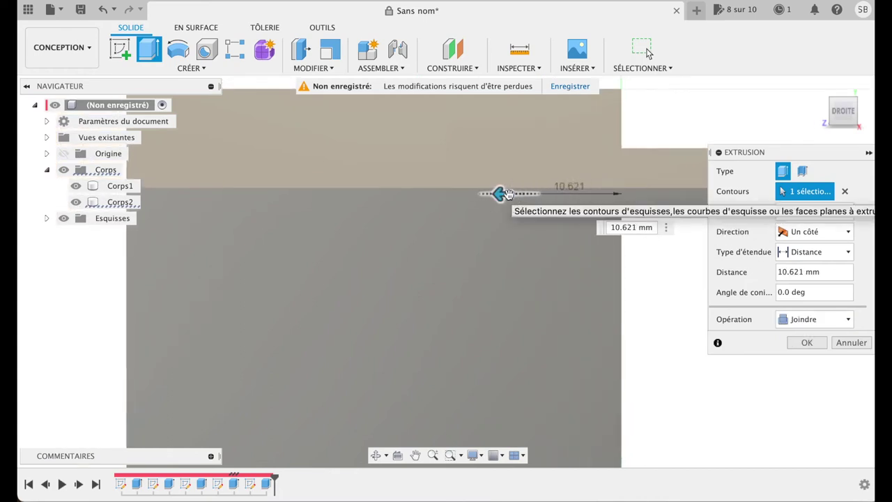
{"action": "left_click", "coordinate": [818, 323]}
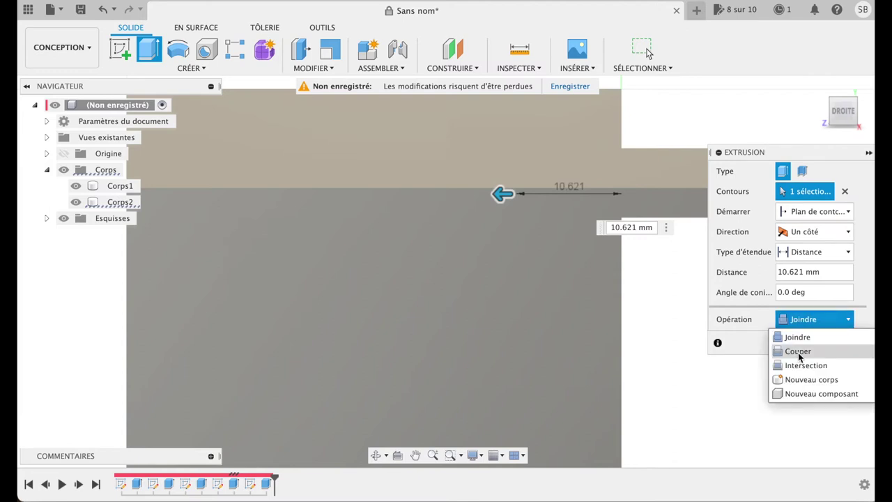
{"action": "left_click", "coordinate": [798, 351]}
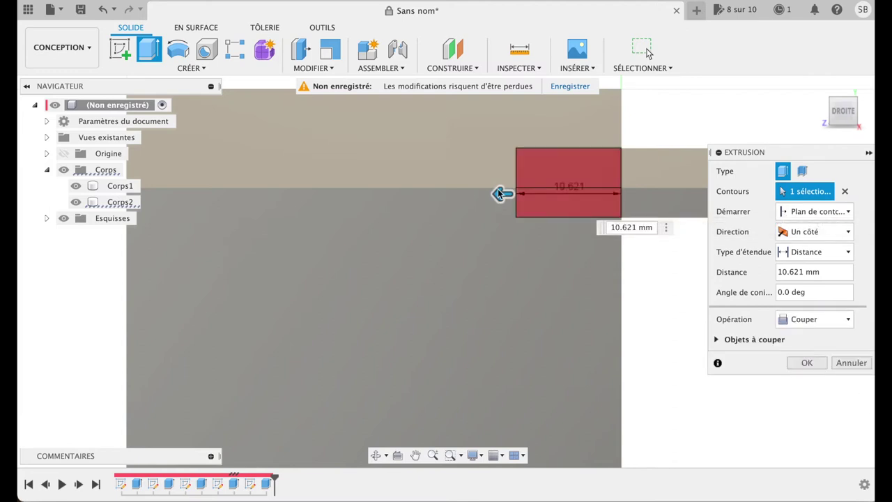
{"action": "left_click_drag", "start_coordinate": [501, 194], "coordinate": [189, 171]}
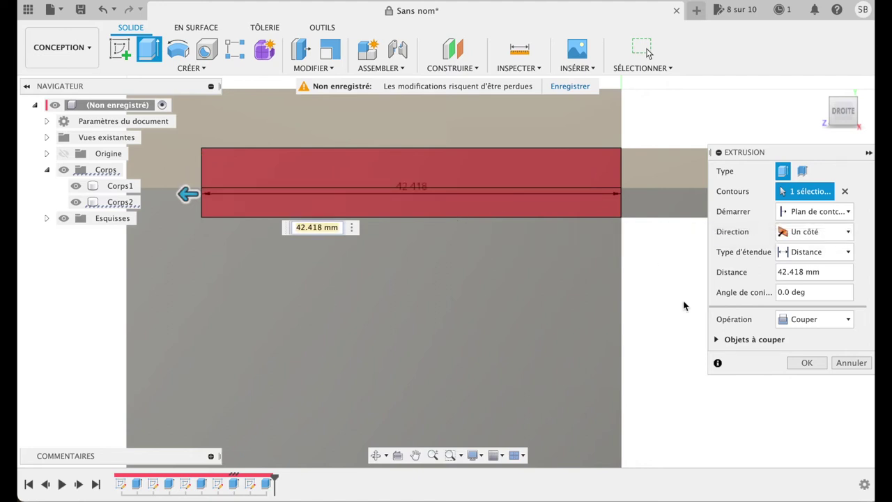
{"action": "left_click", "coordinate": [805, 364]}
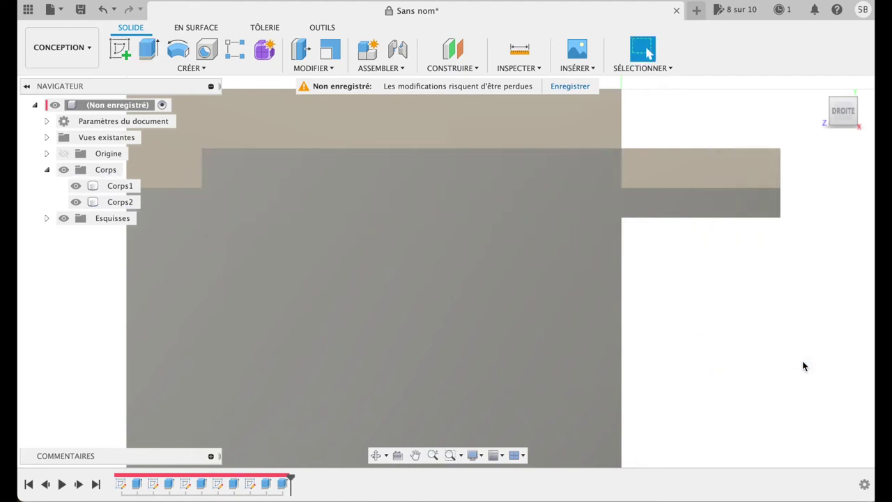
- Hide Corps2, orbit and zoom into the notch, and select its narrow leftover face
{"action": "left_click", "coordinate": [397, 189]}
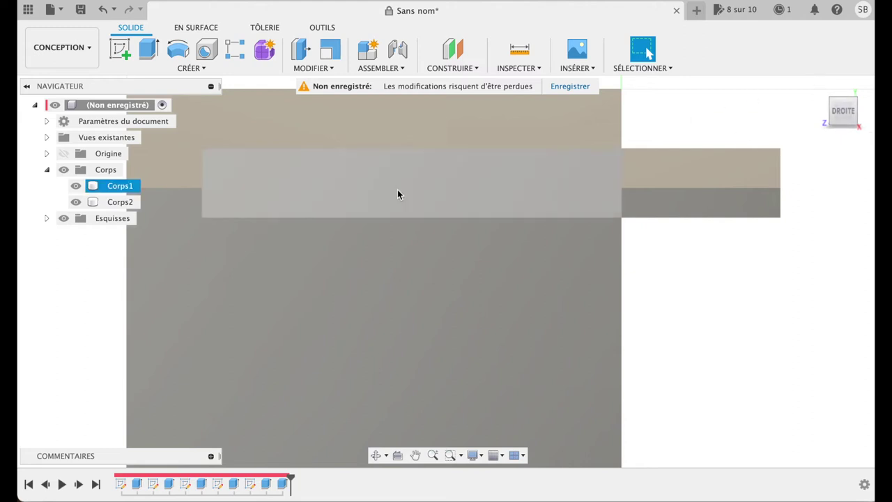
{"action": "left_click", "coordinate": [75, 202]}
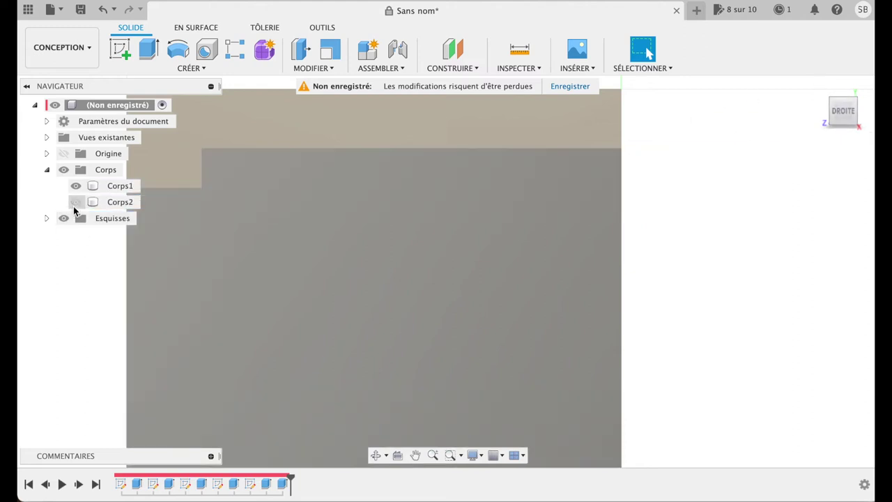
{"action": "left_click", "coordinate": [820, 87]}
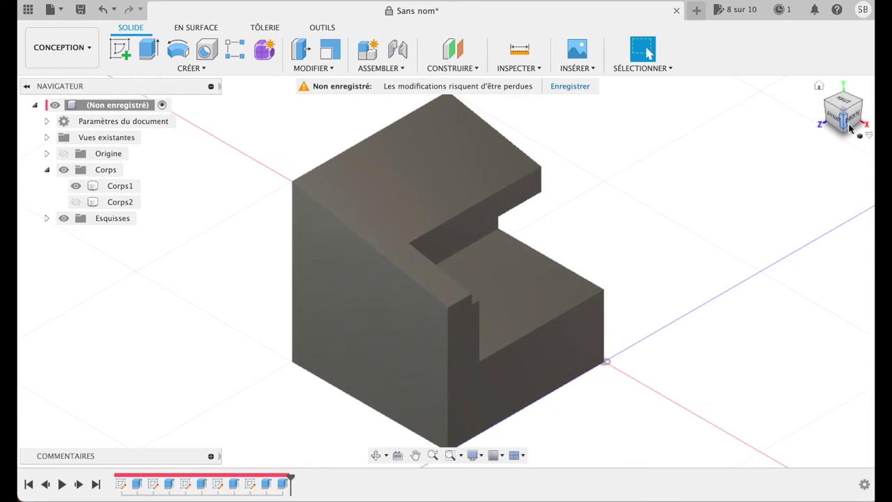
{"action": "left_click", "coordinate": [853, 123]}
{"action": "mouse_move", "coordinate": [853, 123]}
{"action": "left_mouse_down"}
{"action": "mouse_move", "coordinate": [757, 133]}
{"action": "mouse_move", "coordinate": [746, 123]}
{"action": "left_mouse_up"}
{"action": "left_click", "coordinate": [365, 249]}
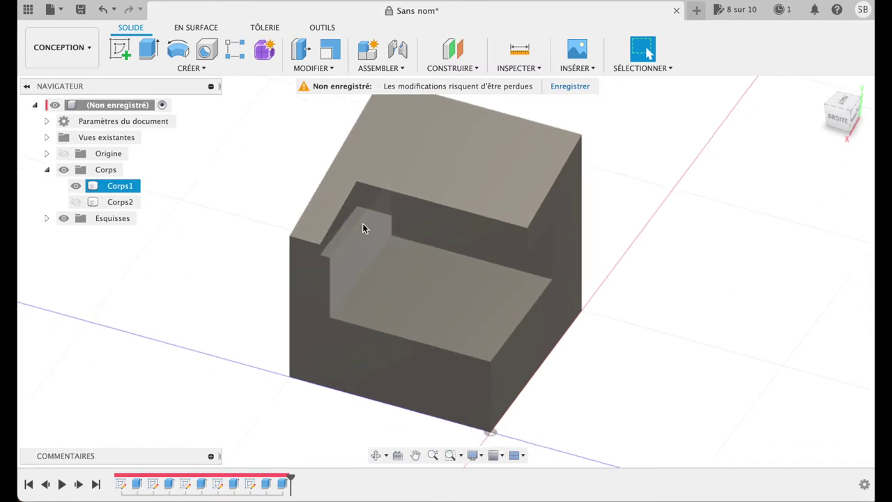
{"action": "scroll", "coordinate": [363, 229], "scroll_direction": "up", "scroll_amount": 3}
{"action": "scroll", "coordinate": [362, 229], "scroll_direction": "up", "scroll_amount": 2}
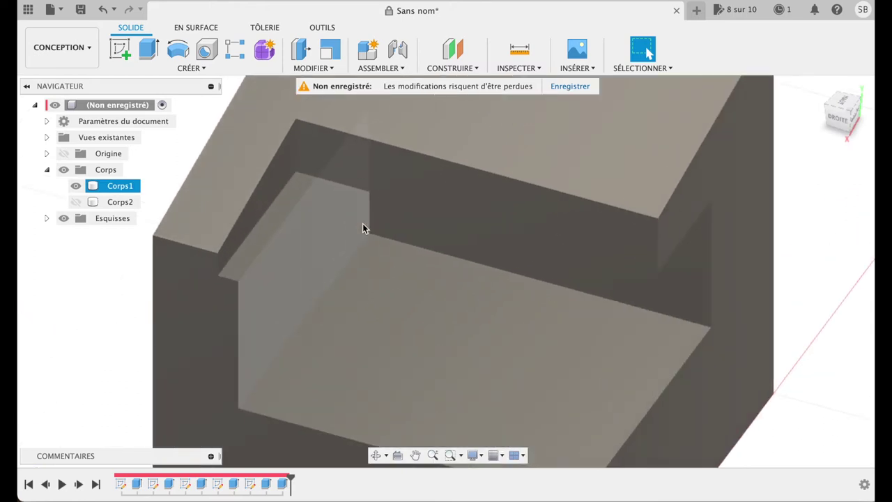
{"action": "left_click", "coordinate": [283, 172]}
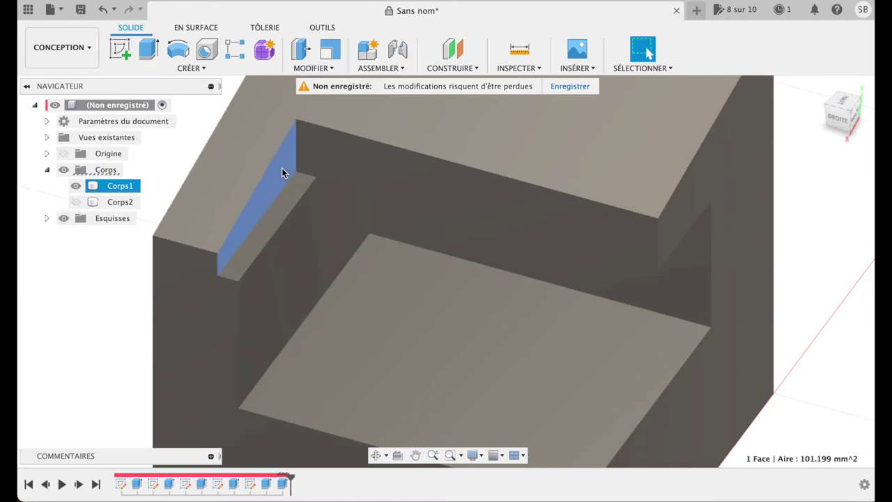
- Extrude the narrow notch face 2.451 mm as a Joindre operation to fill the gap
{"action": "key", "text": "e"}
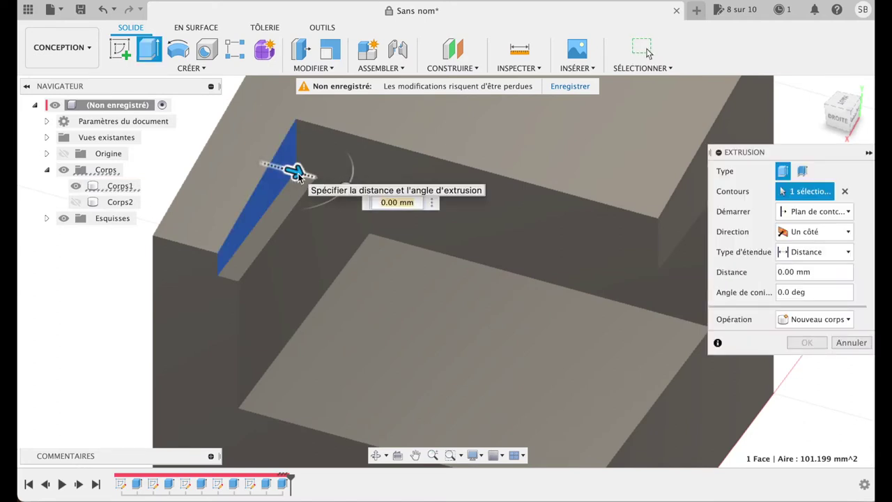
{"action": "left_click_drag", "start_coordinate": [297, 175], "coordinate": [315, 193]}
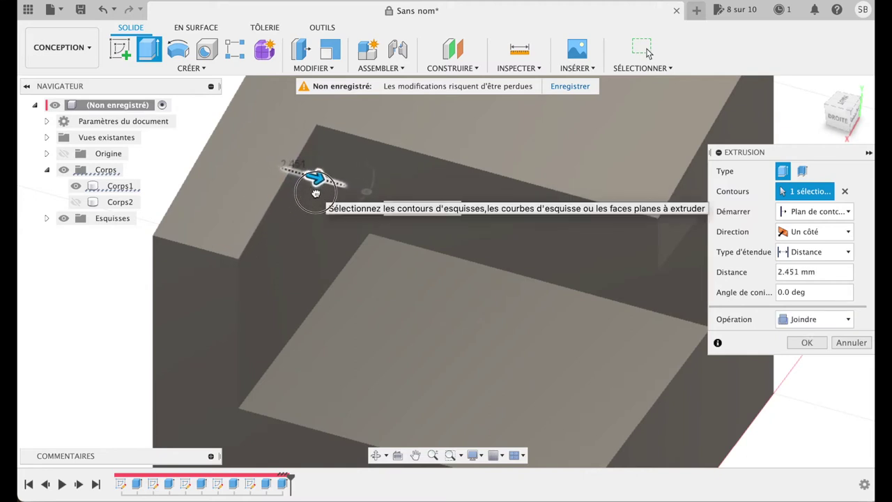
{"action": "left_click", "coordinate": [806, 342]}
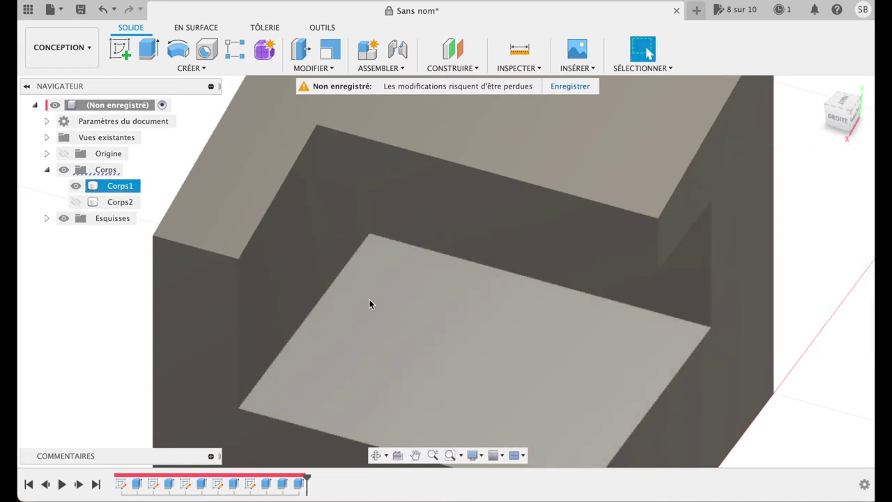
{"action": "left_click", "coordinate": [833, 123]}
{"action": "left_click", "coordinate": [339, 269]}
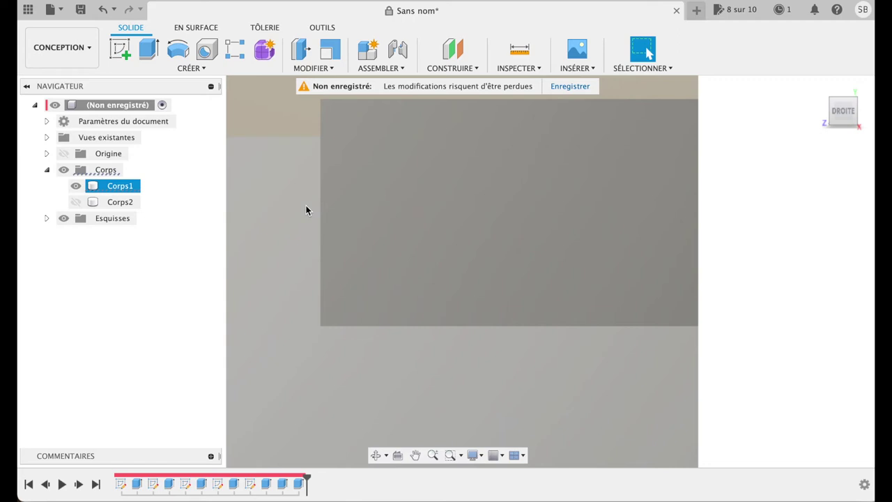
{"action": "scroll", "coordinate": [328, 188], "scroll_direction": "up", "scroll_amount": 3}
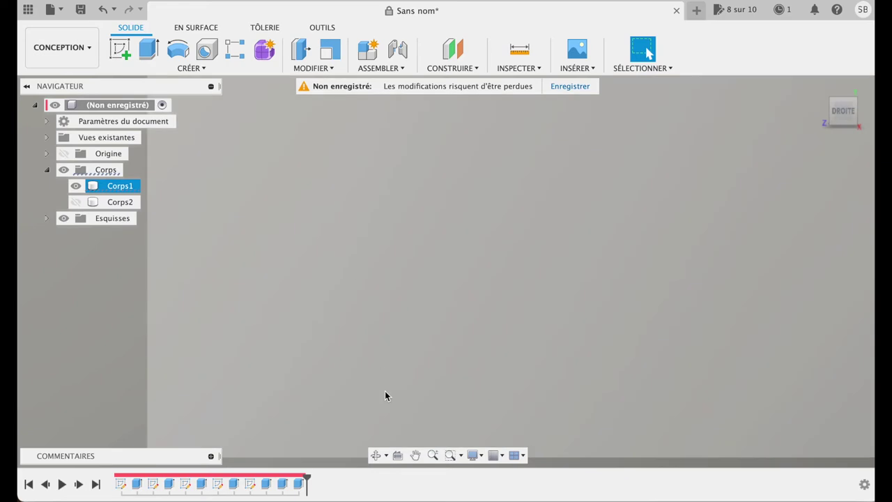
{"action": "left_click", "coordinate": [418, 453]}
{"action": "left_click_drag", "start_coordinate": [337, 283], "coordinate": [593, 438]}
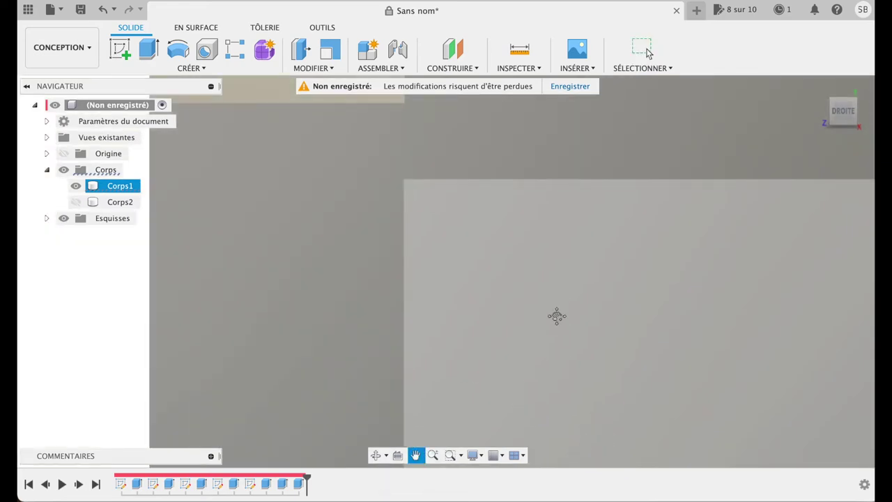
{"action": "left_click_drag", "start_coordinate": [557, 315], "coordinate": [479, 423]}
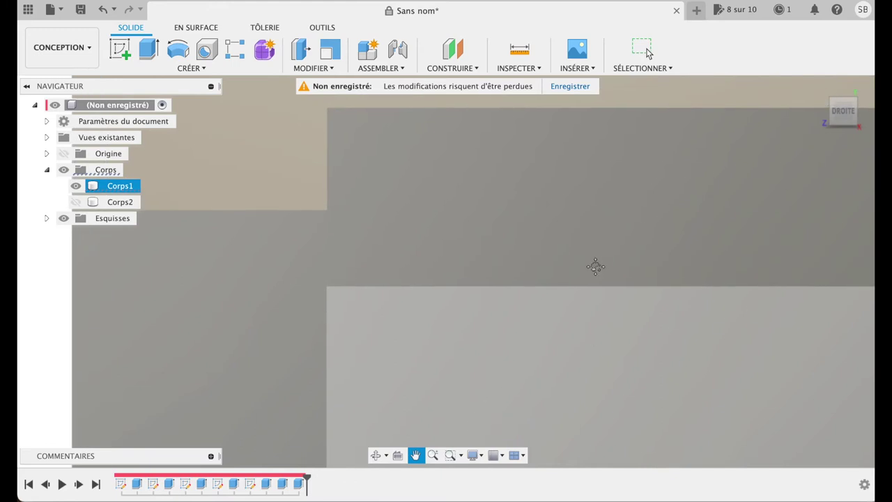
{"action": "key", "text": "Escape"}
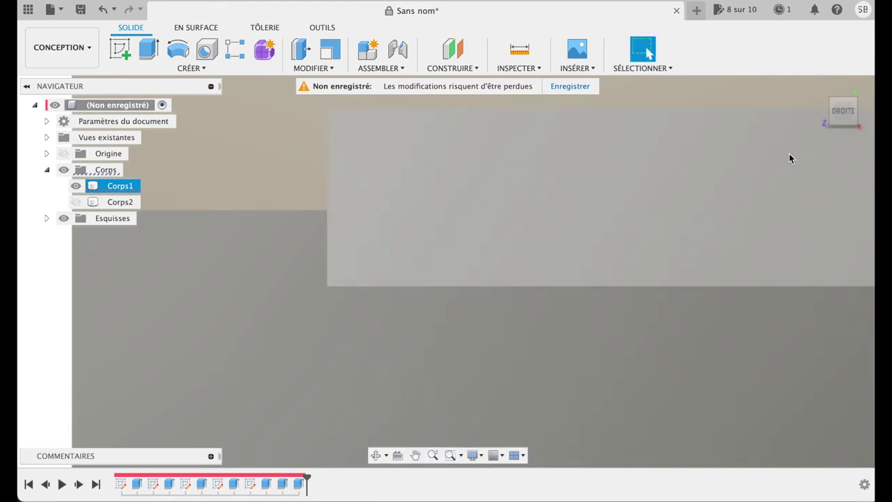
{"action": "left_click", "coordinate": [841, 114]}
{"action": "left_click", "coordinate": [844, 116]}
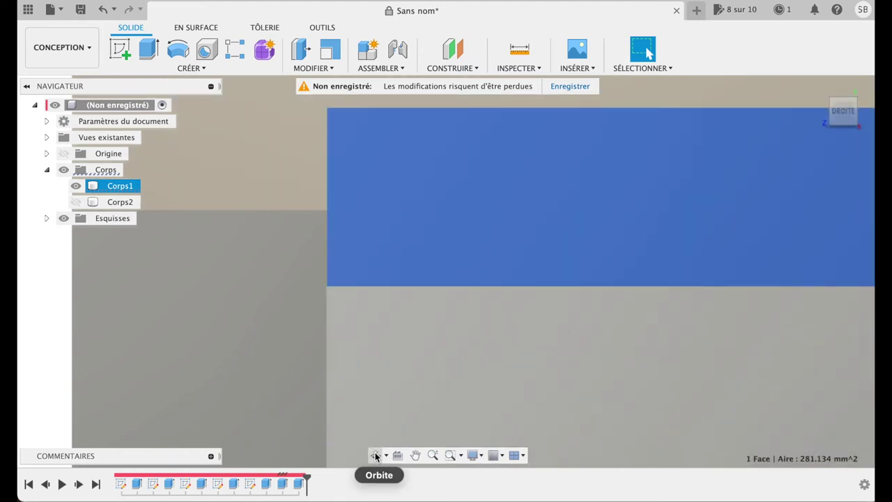
{"action": "left_click", "coordinate": [375, 454]}
{"action": "mouse_move", "coordinate": [619, 198]}
{"action": "left_mouse_down"}
{"action": "mouse_move", "coordinate": [604, 213]}
{"action": "mouse_move", "coordinate": [589, 209]}
{"action": "mouse_move", "coordinate": [598, 193]}
{"action": "mouse_move", "coordinate": [607, 195]}
{"action": "left_mouse_up"}
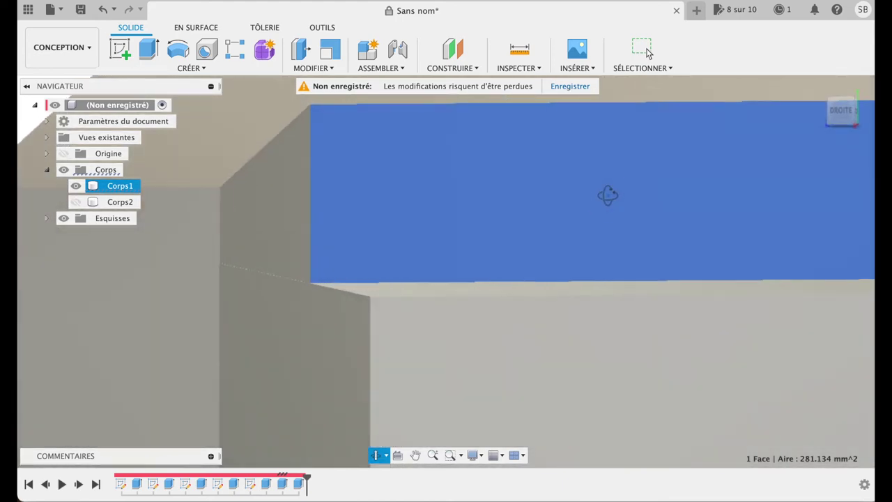
{"action": "left_click", "coordinate": [608, 195]}
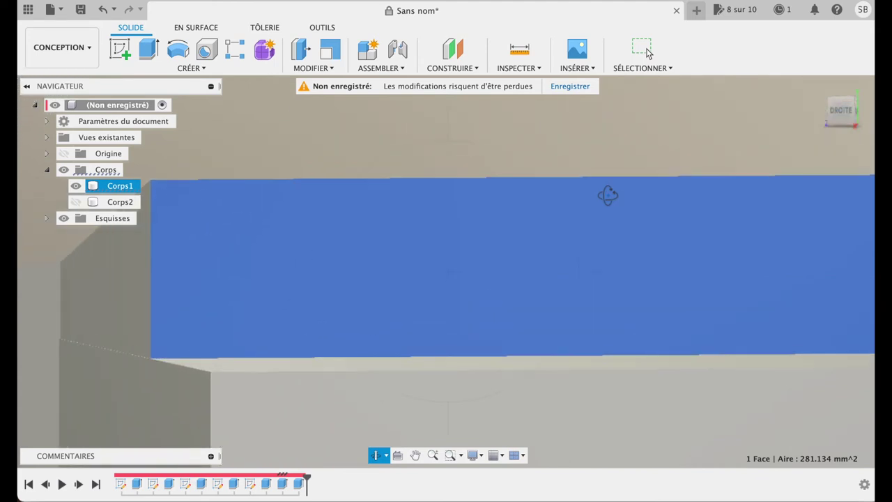
{"action": "left_click_drag", "start_coordinate": [465, 266], "coordinate": [451, 264]}
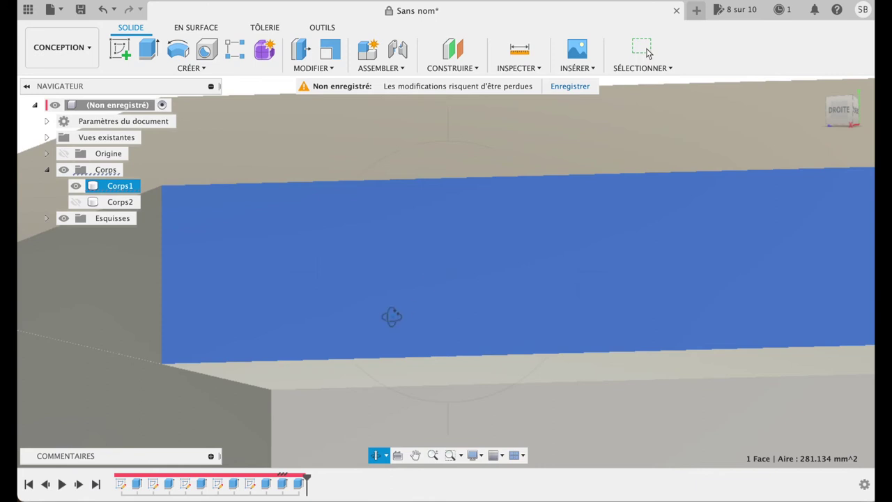
{"action": "left_click_drag", "start_coordinate": [393, 317], "coordinate": [365, 328]}
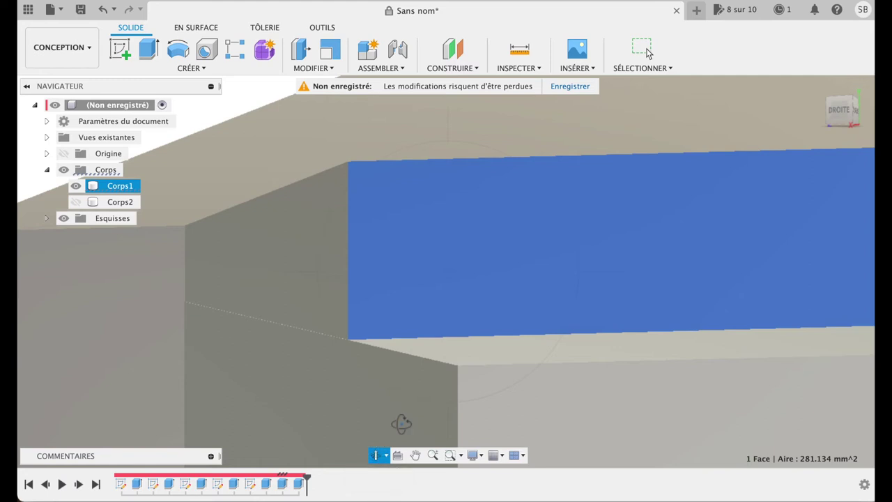
{"action": "left_click", "coordinate": [646, 52]}
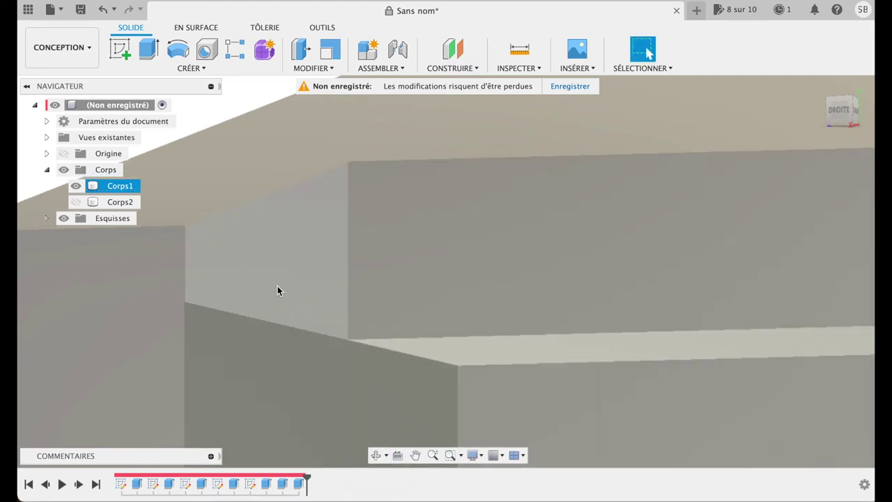
{"action": "left_click", "coordinate": [277, 287]}
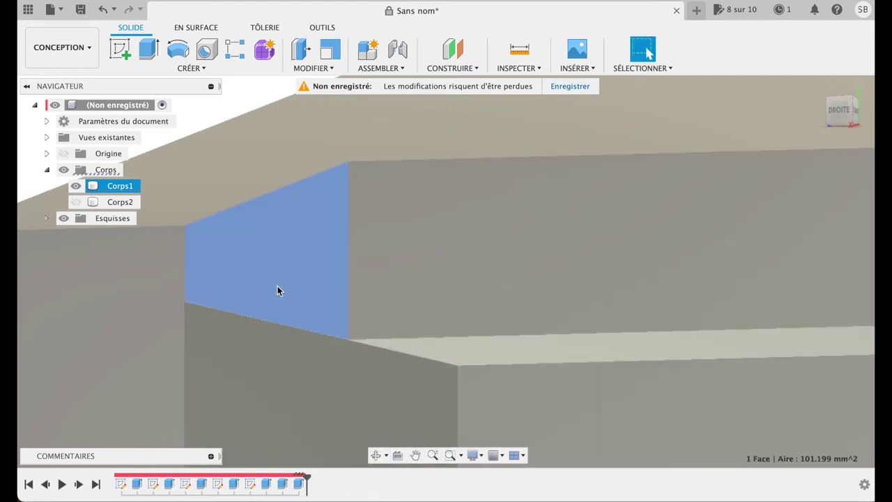
{"action": "key", "text": "e"}
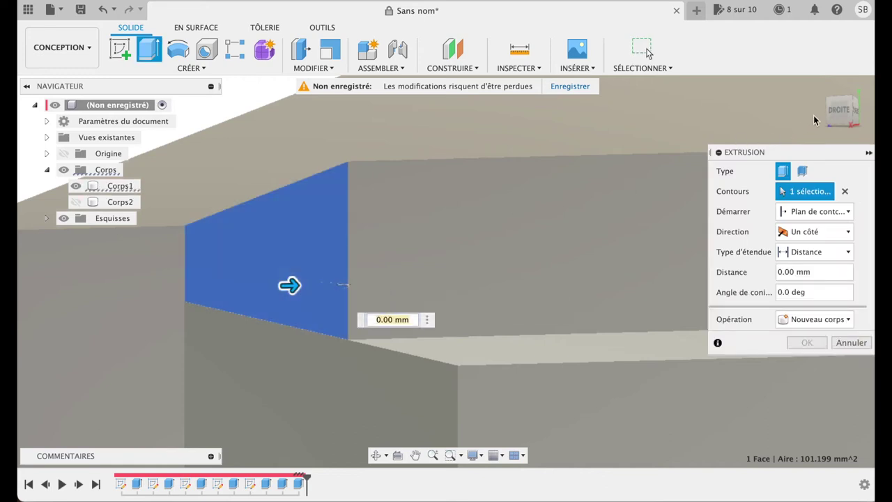
{"action": "middle_click_drag", "start_coordinate": [840, 110], "coordinate": [868, 111], "text": "shift"}
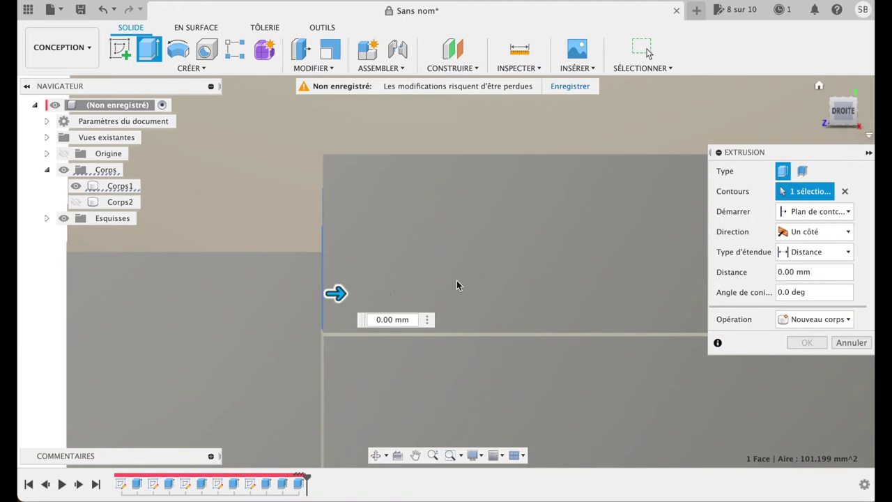
{"action": "scroll", "coordinate": [380, 293], "scroll_direction": "up", "scroll_amount": 1}
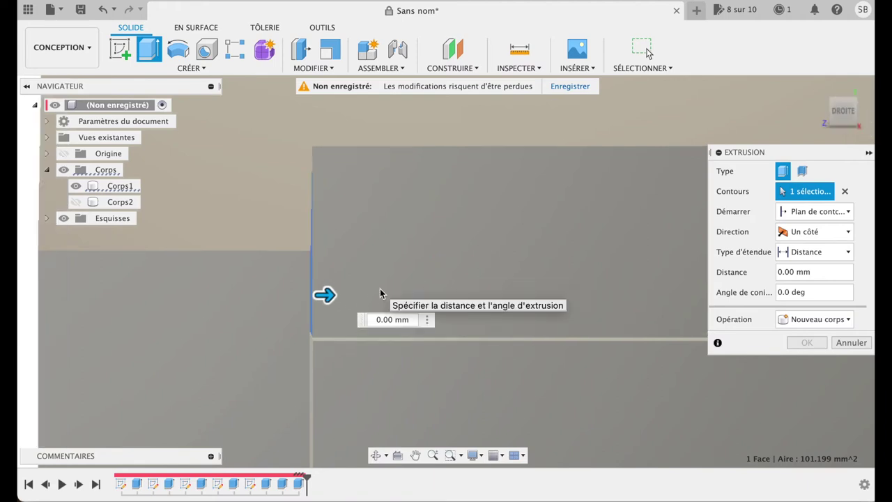
{"action": "scroll", "coordinate": [380, 289], "scroll_direction": "up", "scroll_amount": 2}
{"action": "scroll", "coordinate": [379, 288], "scroll_direction": "up", "scroll_amount": 1}
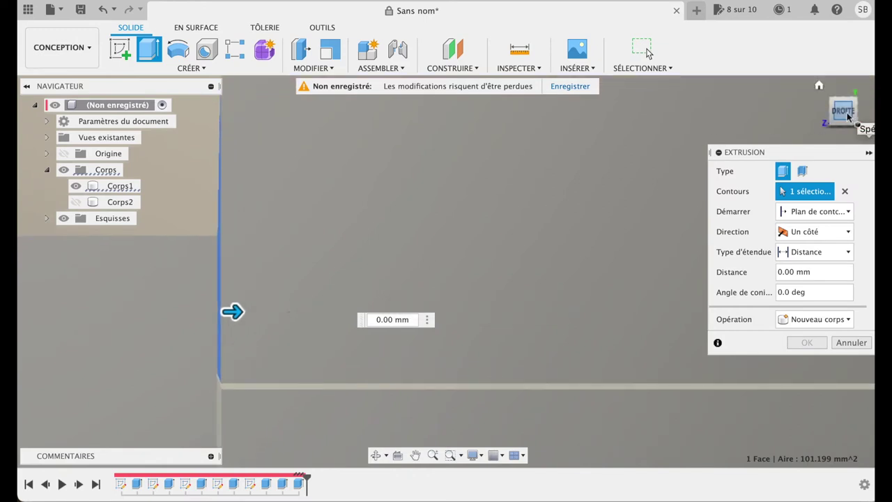
{"action": "scroll", "coordinate": [512, 251], "scroll_direction": "up", "scroll_amount": 1}
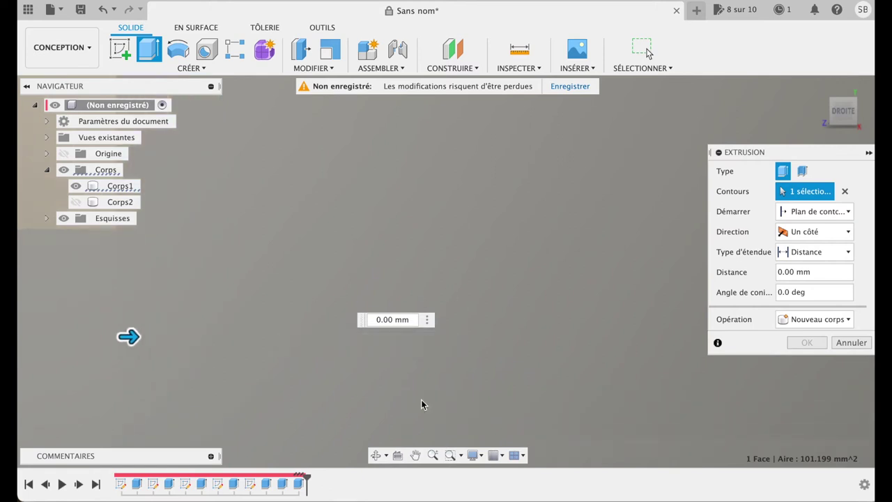
{"action": "left_click", "coordinate": [415, 455]}
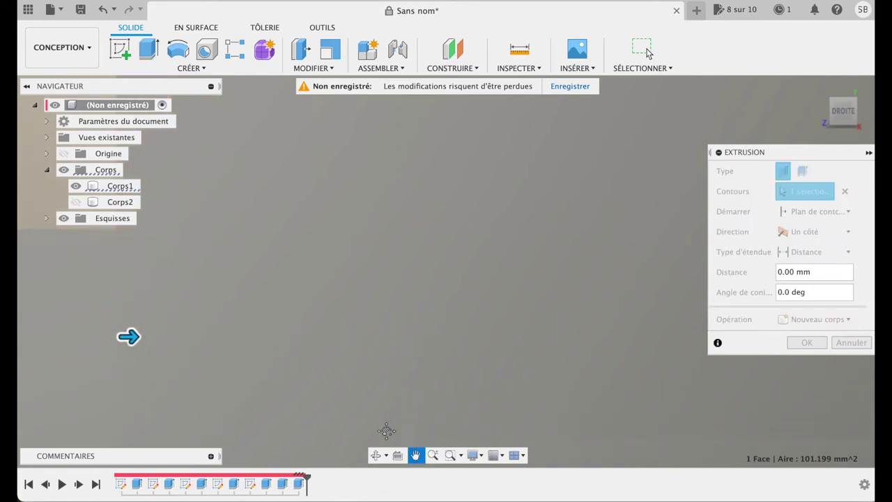
{"action": "left_click_drag", "start_coordinate": [324, 356], "coordinate": [529, 312]}
{"action": "key", "text": "Escape"}
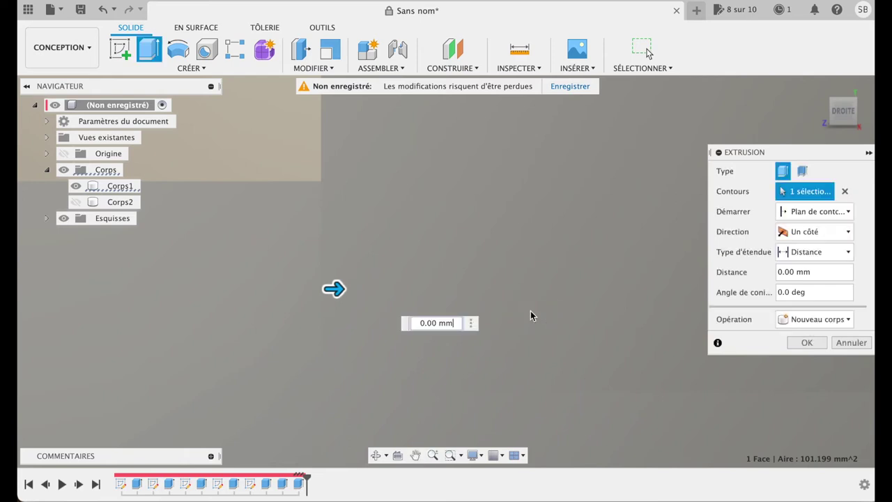
{"action": "left_click_drag", "start_coordinate": [335, 288], "coordinate": [336, 288]}
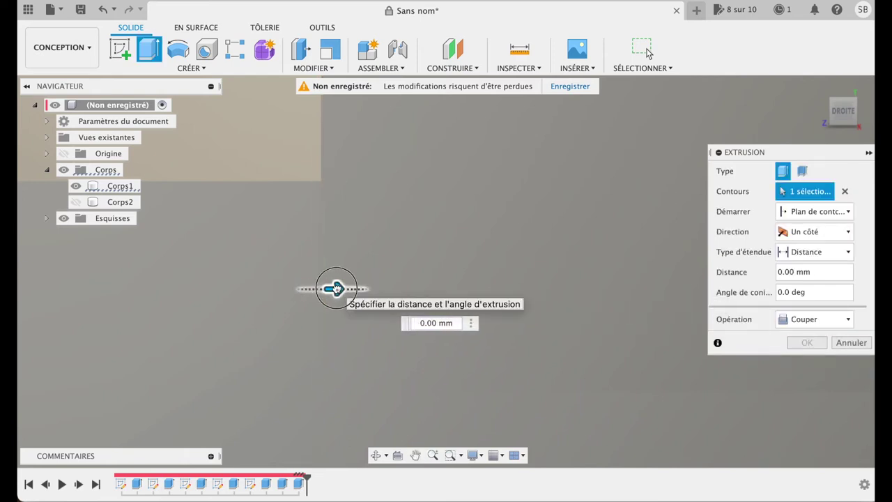
{"action": "left_click", "coordinate": [852, 343]}
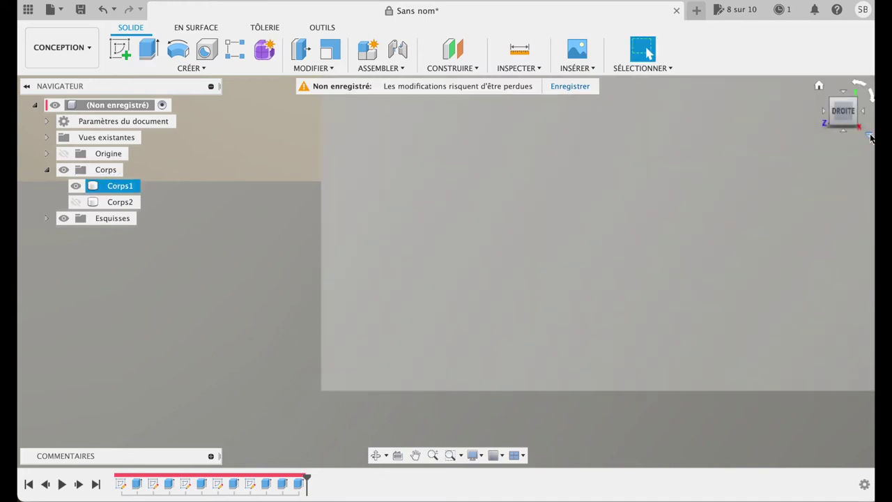
{"action": "left_click", "coordinate": [820, 88]}
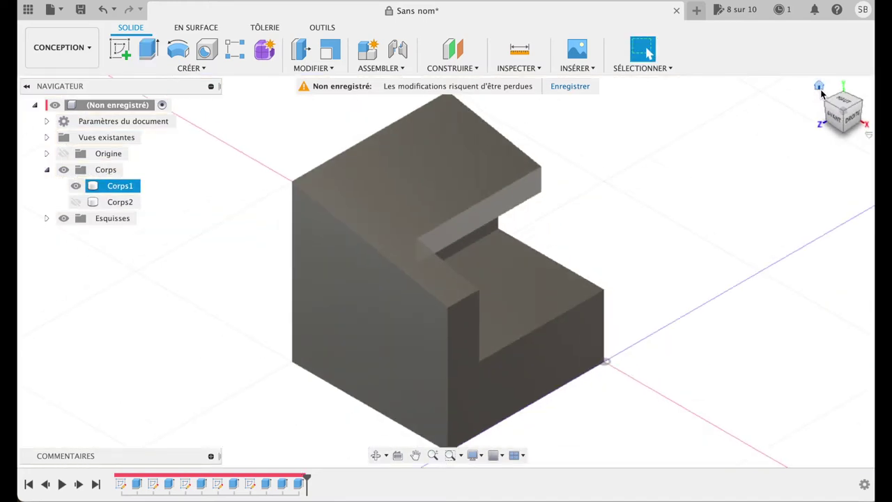
{"action": "left_click", "coordinate": [852, 117]}
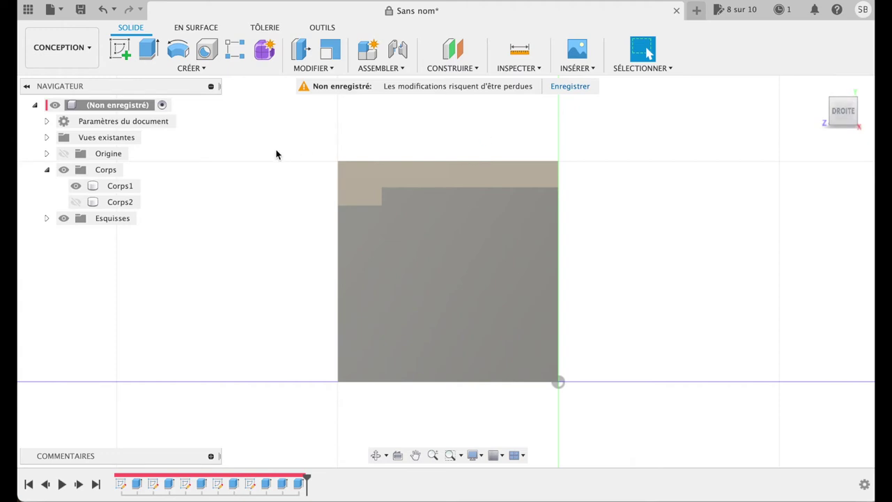
{"action": "left_click", "coordinate": [119, 48]}
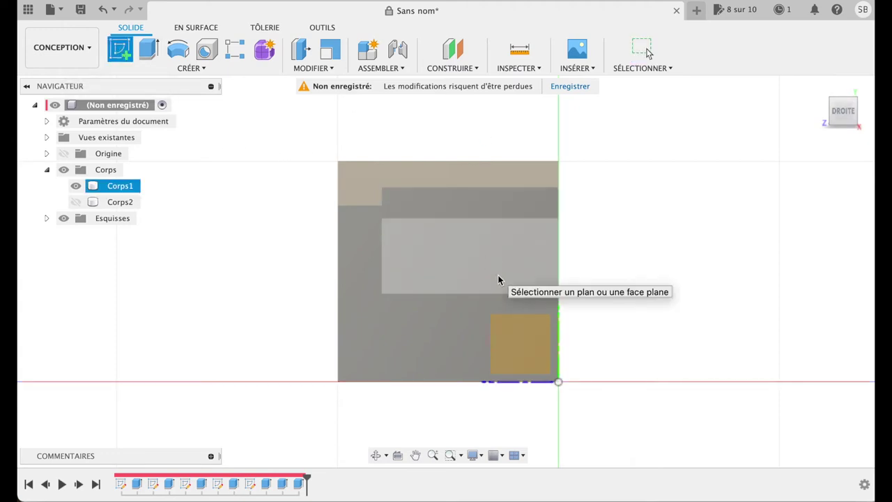
{"action": "key", "text": "Escape"}
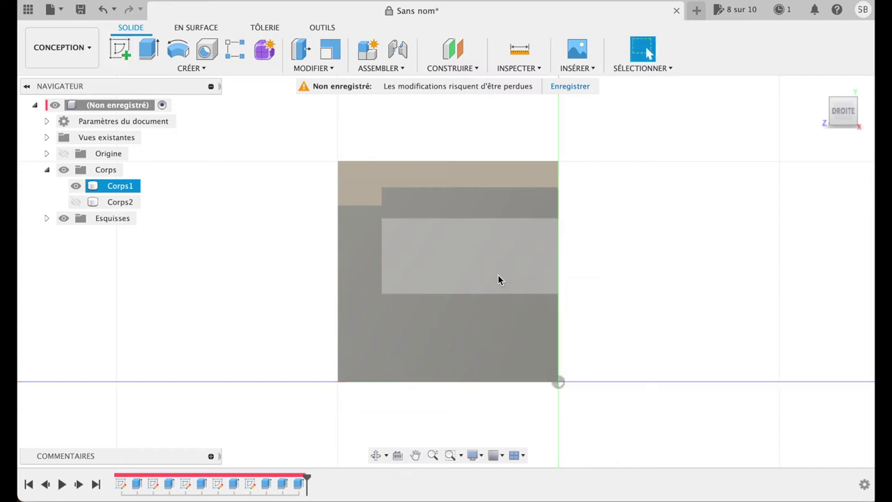
{"action": "left_click", "coordinate": [223, 254]}
{"action": "left_click", "coordinate": [126, 186]}
{"action": "right_click", "coordinate": [127, 189]}
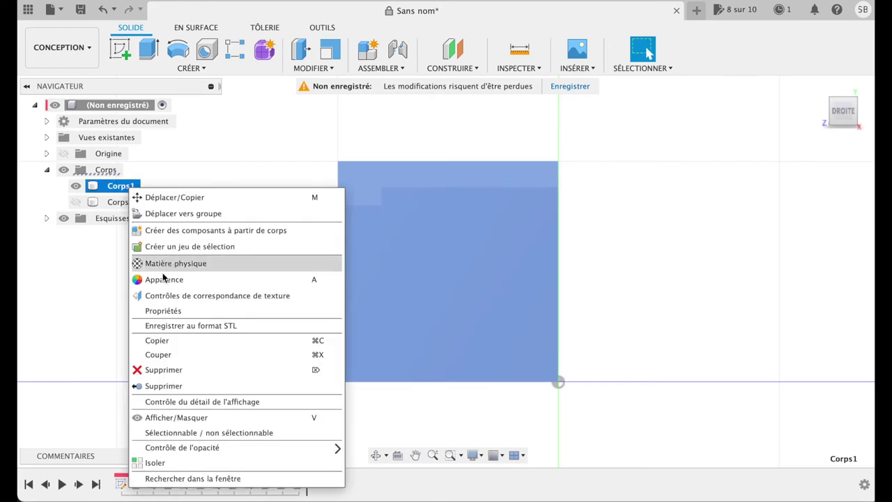
- Expand Plastique > Transparent and try Phénolique (ambre) and Polycarbonate (bronze) on the body
{"action": "key", "text": "Escape"}
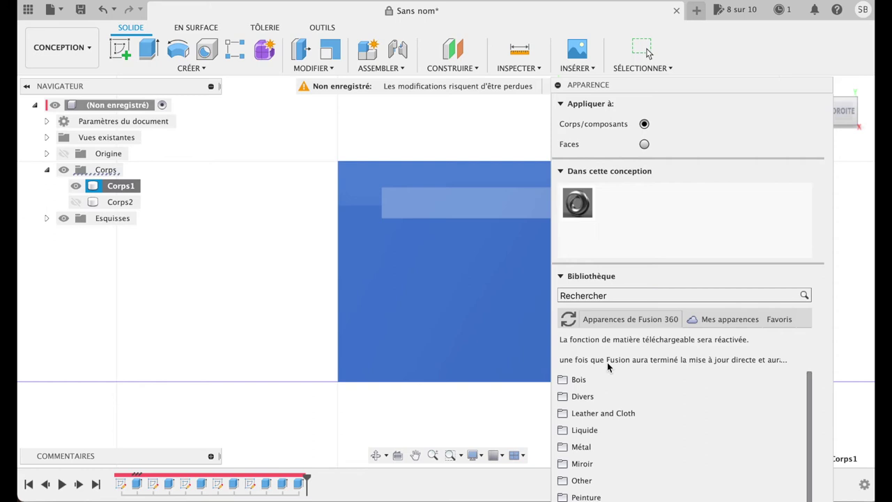
{"action": "scroll", "coordinate": [618, 404], "scroll_direction": "down", "scroll_amount": 3}
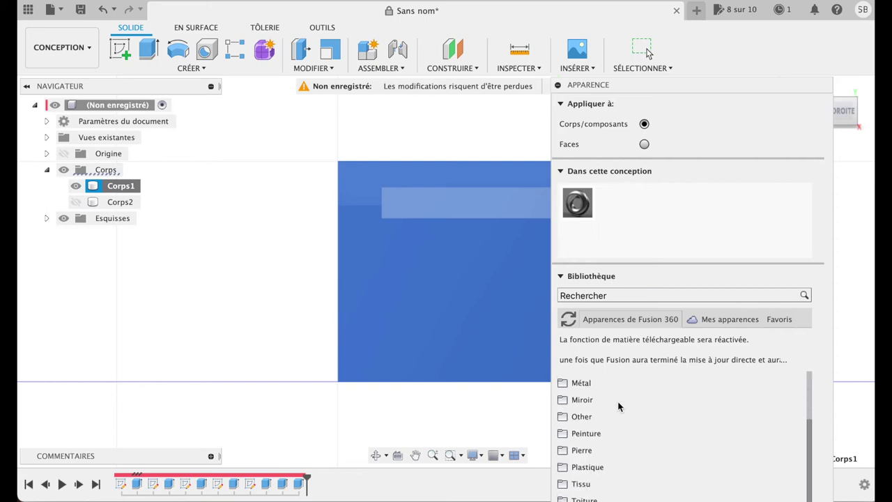
{"action": "left_click", "coordinate": [581, 467]}
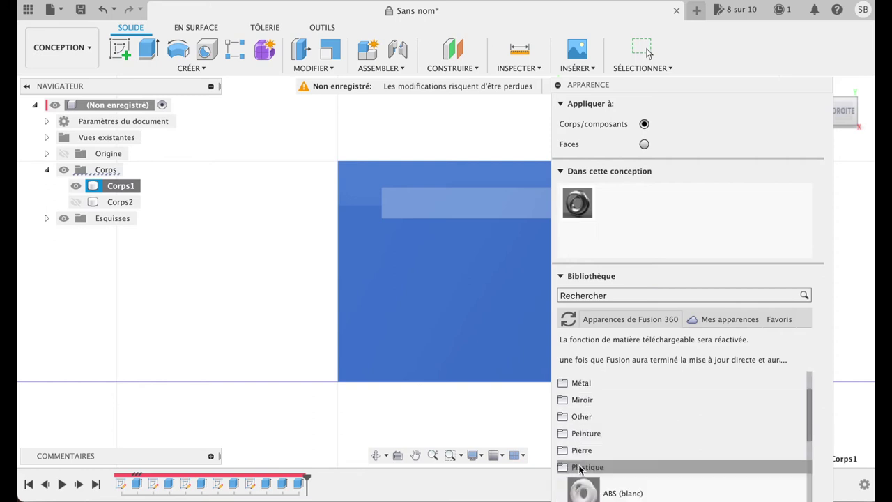
{"action": "scroll", "coordinate": [640, 443], "scroll_direction": "down", "scroll_amount": 5}
{"action": "scroll", "coordinate": [640, 443], "scroll_direction": "down", "scroll_amount": 3}
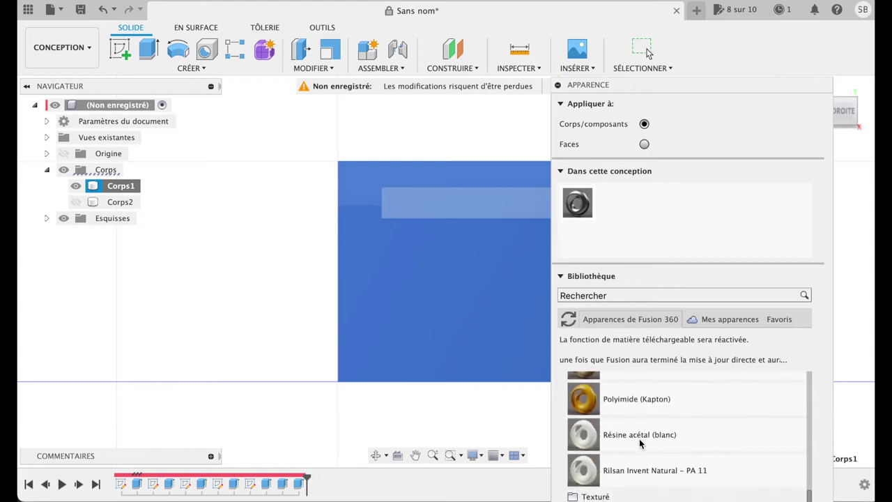
{"action": "scroll", "coordinate": [640, 443], "scroll_direction": "down", "scroll_amount": 3}
{"action": "left_click", "coordinate": [608, 469]}
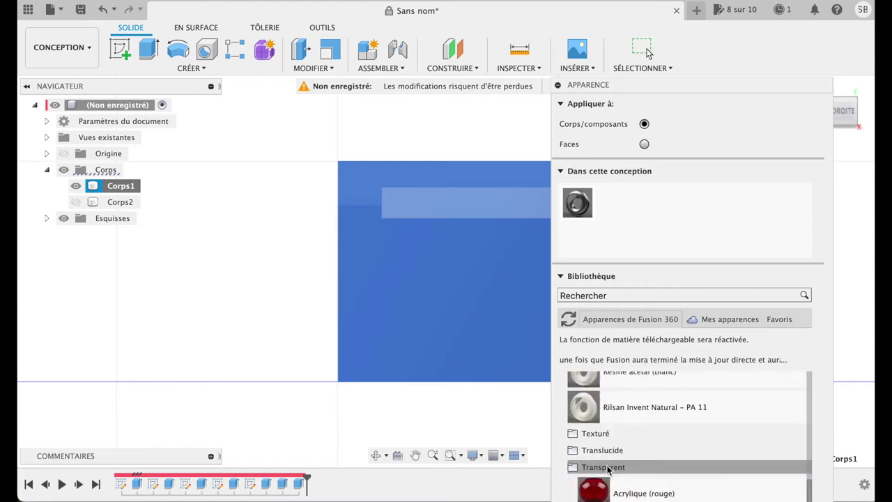
{"action": "scroll", "coordinate": [637, 437], "scroll_direction": "down", "scroll_amount": 3}
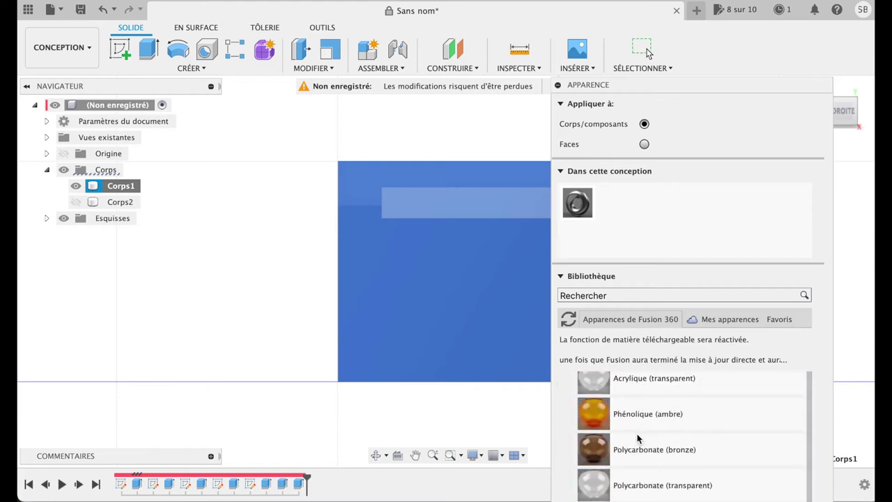
{"action": "left_click_drag", "start_coordinate": [593, 414], "coordinate": [473, 322]}
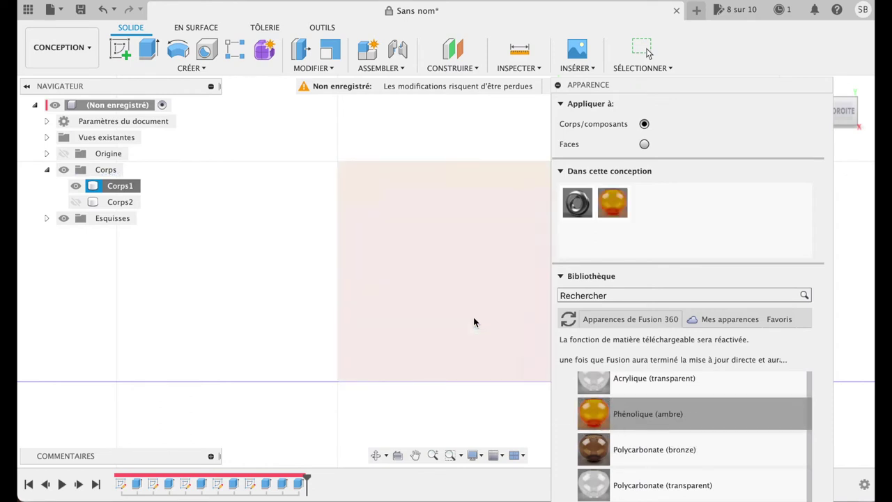
{"action": "left_click_drag", "start_coordinate": [594, 449], "coordinate": [455, 295]}
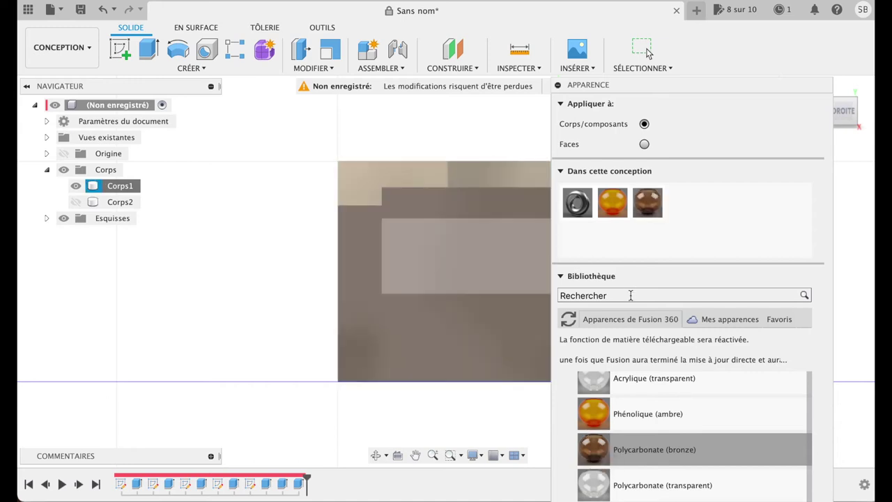
- Apply Acrylique (rouge) to the body and close the appearance library
{"action": "scroll", "coordinate": [592, 415], "scroll_direction": "up", "scroll_amount": 2}
{"action": "scroll", "coordinate": [627, 417], "scroll_direction": "up", "scroll_amount": 2}
{"action": "left_click_drag", "start_coordinate": [593, 446], "coordinate": [472, 355]}
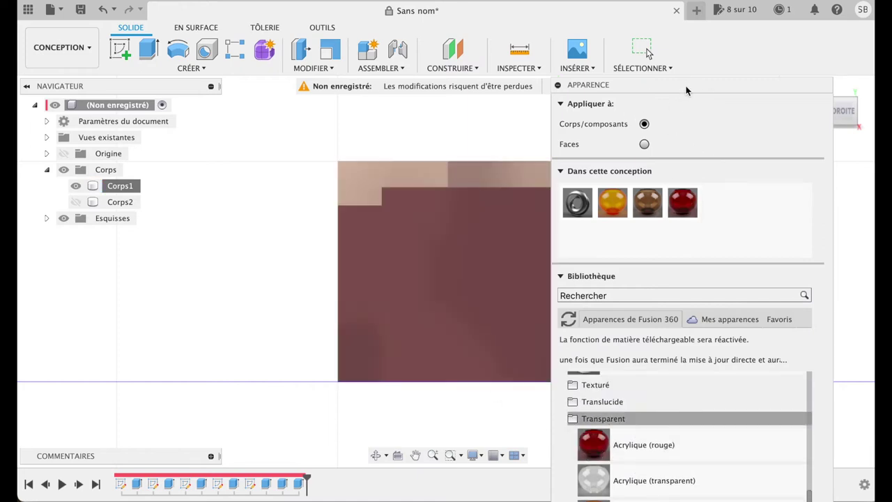
{"action": "left_click_drag", "start_coordinate": [686, 86], "coordinate": [680, 2]}
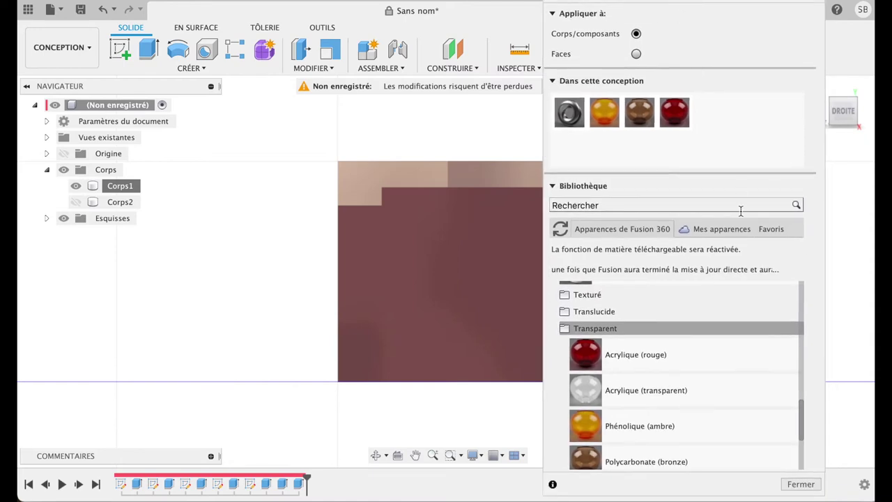
{"action": "left_click", "coordinate": [800, 484]}
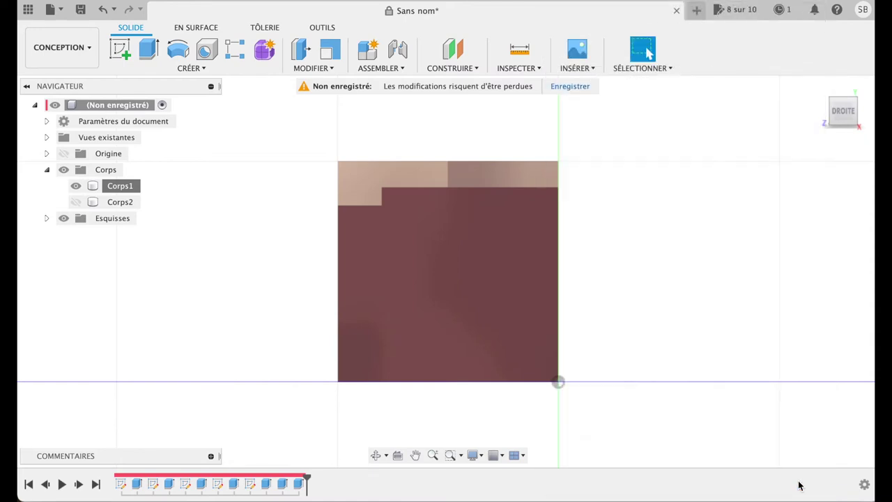
{"action": "mouse_move", "coordinate": [843, 113]}
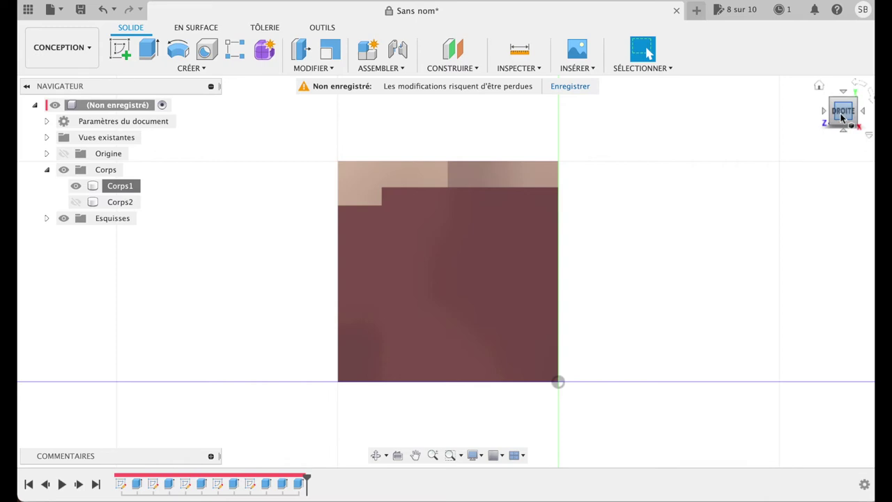
{"action": "left_click", "coordinate": [818, 85]}
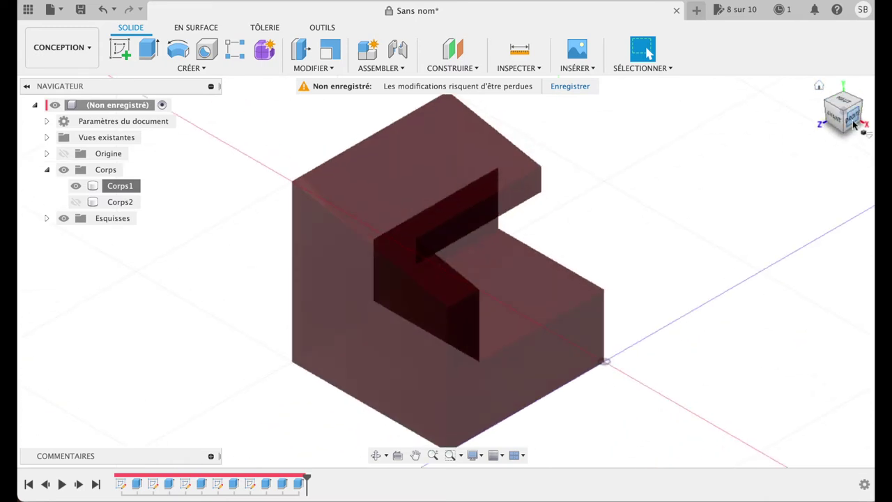
{"action": "left_click", "coordinate": [855, 124]}
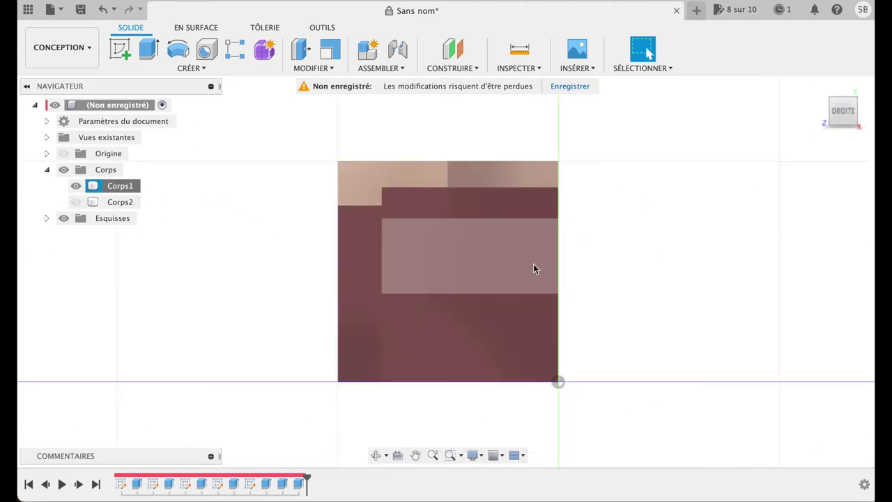
{"action": "scroll", "coordinate": [533, 268], "scroll_direction": "up", "scroll_amount": 2}
{"action": "scroll", "coordinate": [533, 268], "scroll_direction": "up", "scroll_amount": 2}
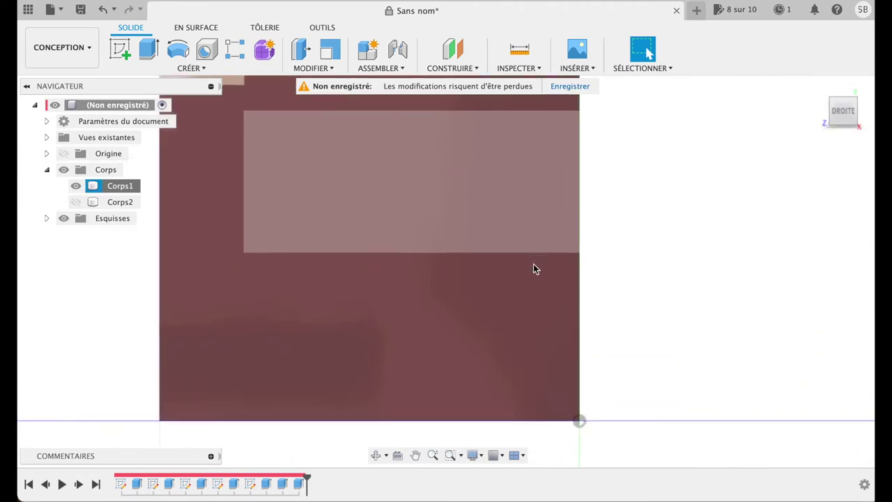
{"action": "scroll", "coordinate": [533, 268], "scroll_direction": "up", "scroll_amount": 1}
{"action": "scroll", "coordinate": [533, 269], "scroll_direction": "down", "scroll_amount": 2}
{"action": "scroll", "coordinate": [530, 265], "scroll_direction": "up", "scroll_amount": 1}
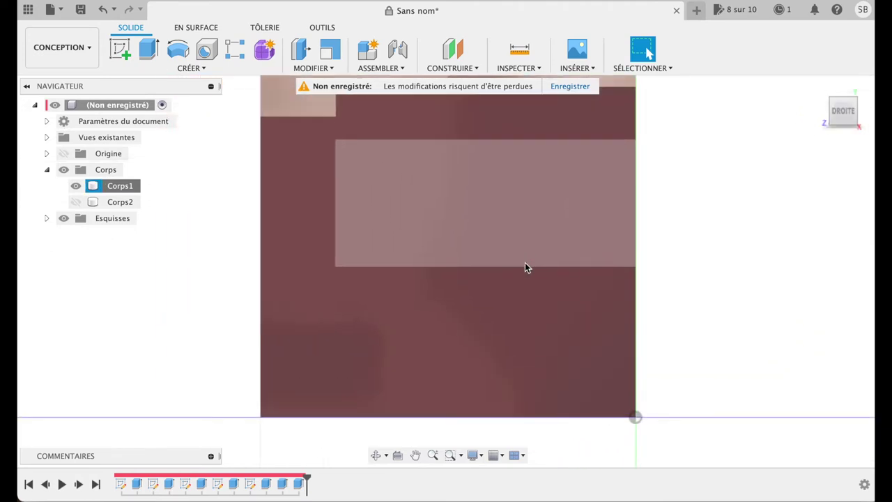
{"action": "mouse_move", "coordinate": [842, 112]}
{"action": "mouse_move", "coordinate": [841, 117]}
{"action": "left_mouse_down"}
{"action": "mouse_move", "coordinate": [807, 125]}
{"action": "mouse_move", "coordinate": [814, 137]}
{"action": "left_mouse_up"}
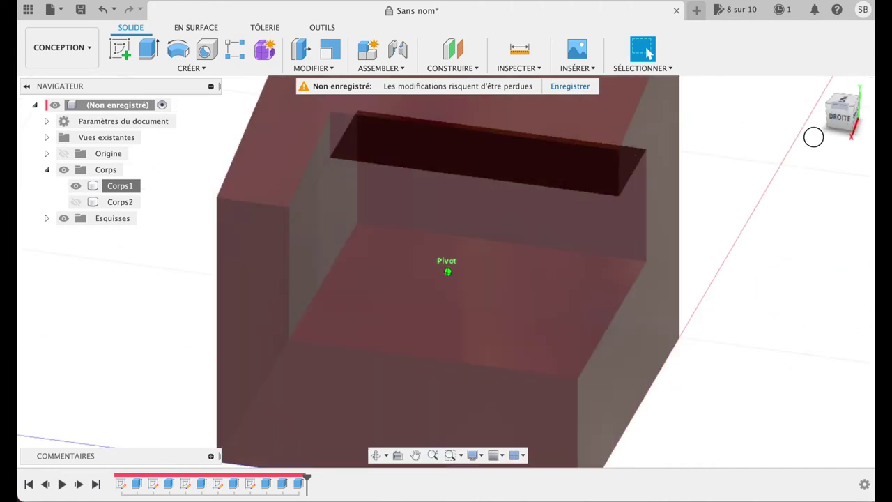
{"action": "left_click_drag", "start_coordinate": [813, 136], "coordinate": [815, 138]}
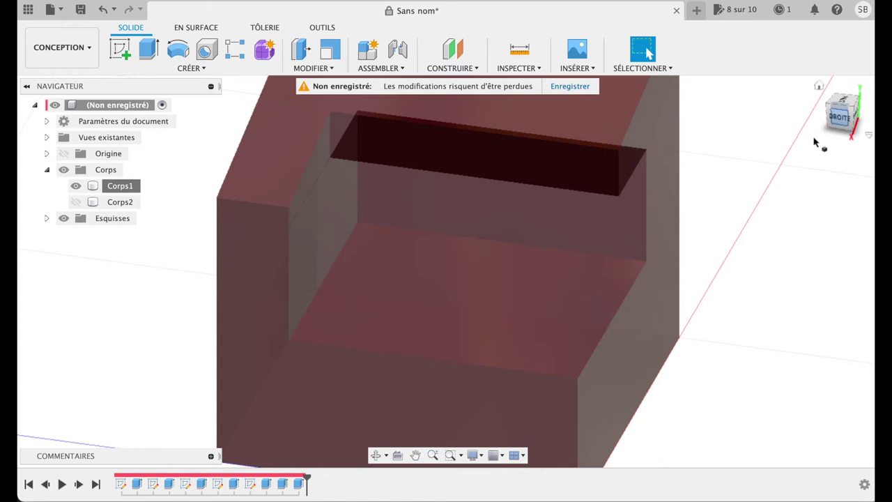
{"action": "left_click", "coordinate": [843, 118]}
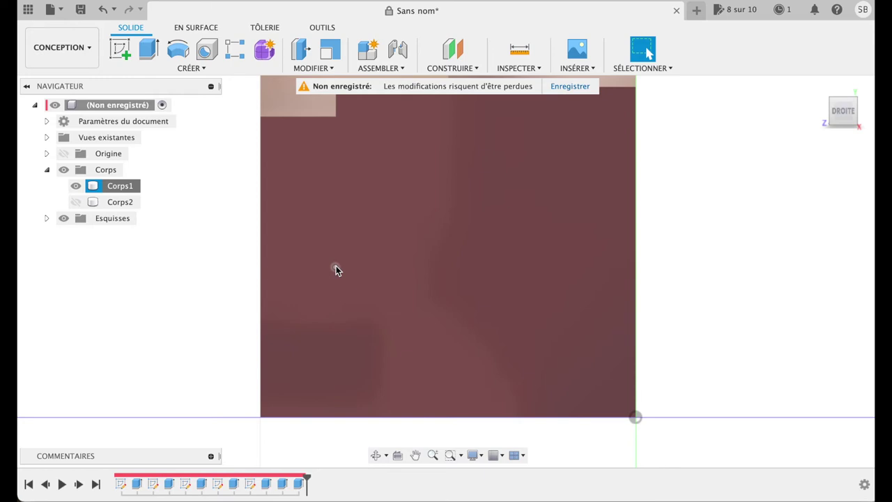
{"action": "left_click", "coordinate": [516, 68]}
{"action": "left_click", "coordinate": [519, 82]}
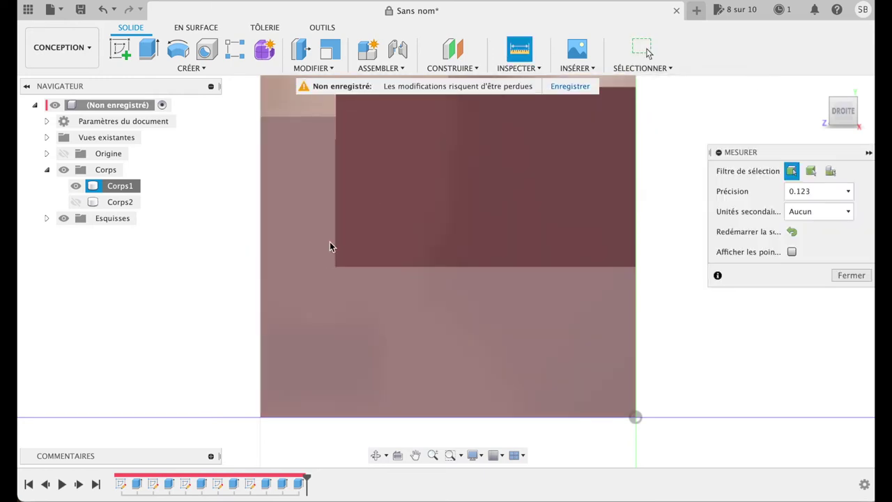
{"action": "left_click", "coordinate": [336, 268]}
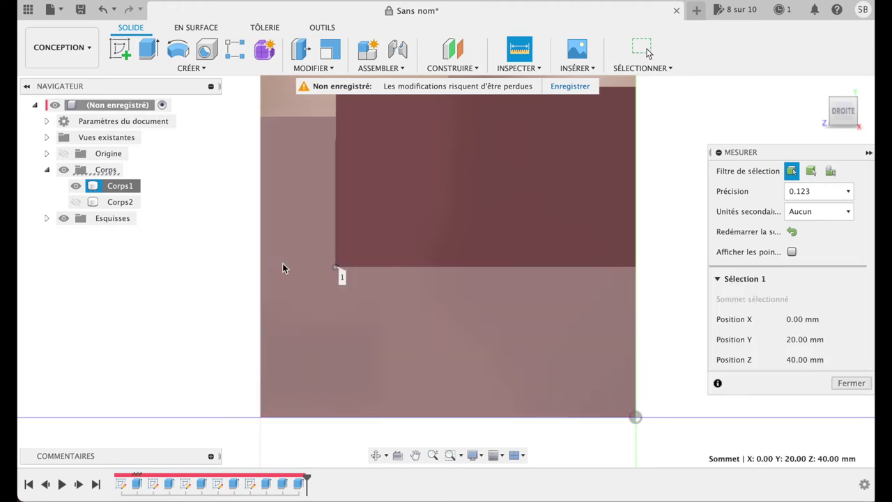
{"action": "left_click", "coordinate": [262, 270]}
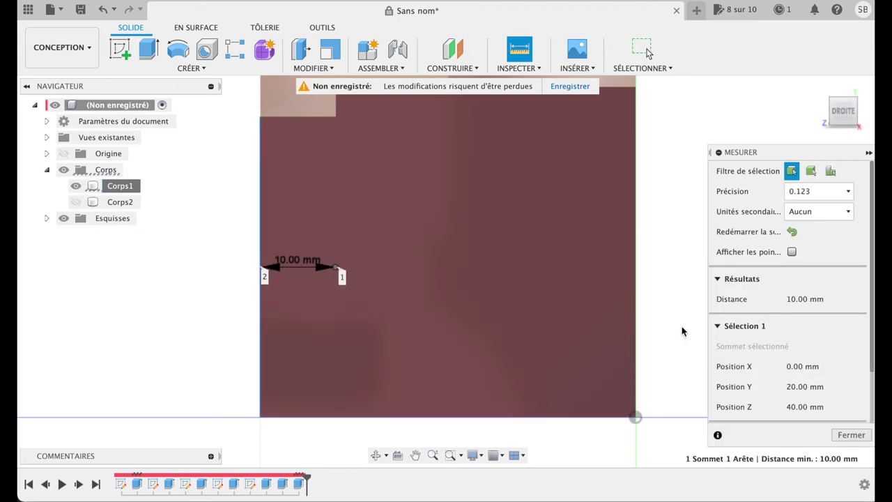
{"action": "left_click", "coordinate": [851, 434]}
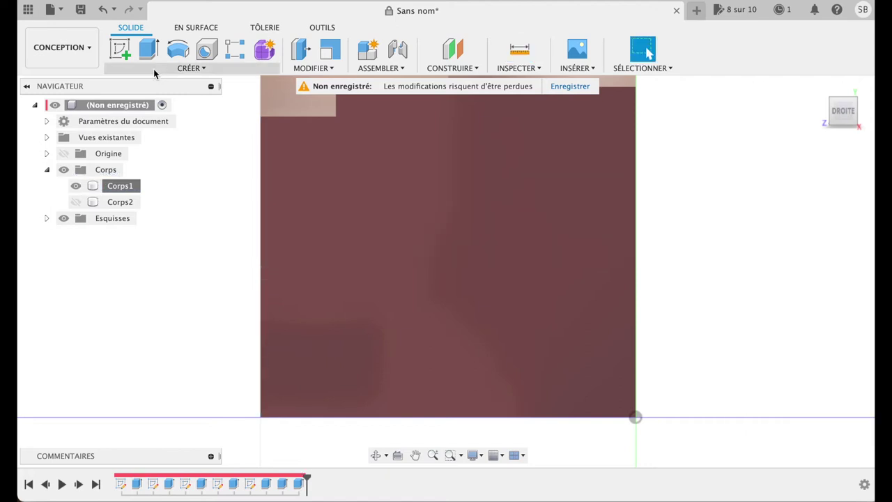
- Start a new sketch on the body's right face and pan the view into position
{"action": "left_click", "coordinate": [119, 50]}
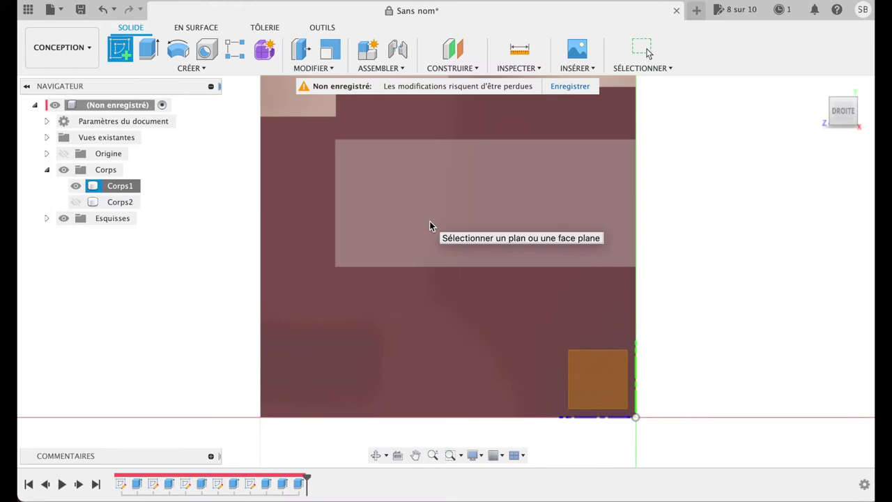
{"action": "left_click", "coordinate": [429, 223]}
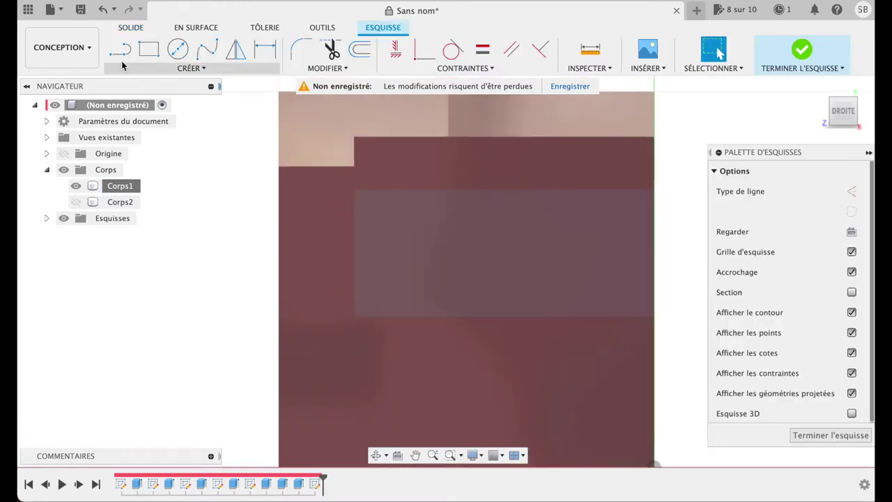
{"action": "left_click", "coordinate": [126, 58]}
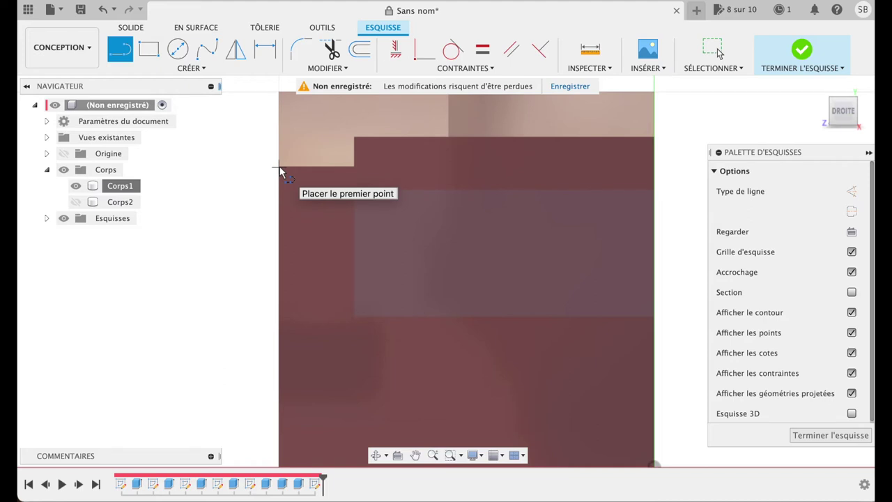
{"action": "scroll", "coordinate": [313, 172], "scroll_direction": "up", "scroll_amount": 2}
{"action": "scroll", "coordinate": [313, 172], "scroll_direction": "up", "scroll_amount": 2}
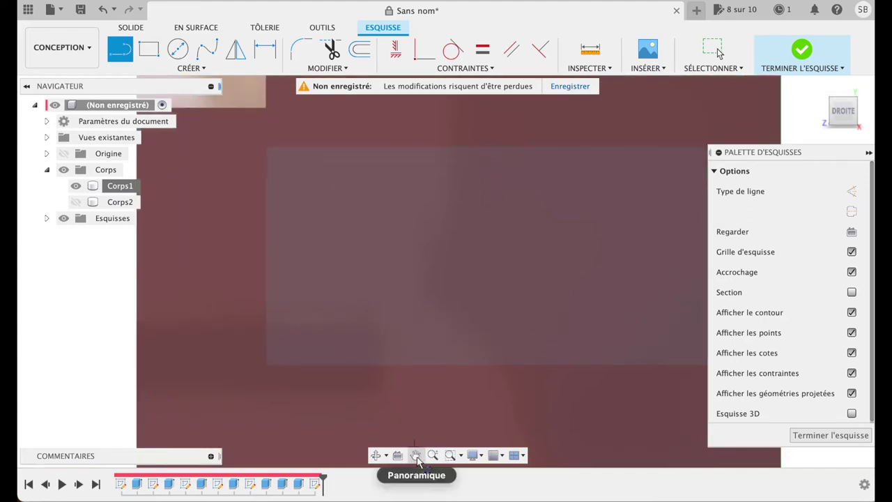
{"action": "left_click", "coordinate": [414, 454]}
{"action": "mouse_move", "coordinate": [500, 261]}
{"action": "left_mouse_down"}
{"action": "mouse_move", "coordinate": [531, 261]}
{"action": "mouse_move", "coordinate": [657, 302]}
{"action": "mouse_move", "coordinate": [622, 322]}
{"action": "left_mouse_up"}
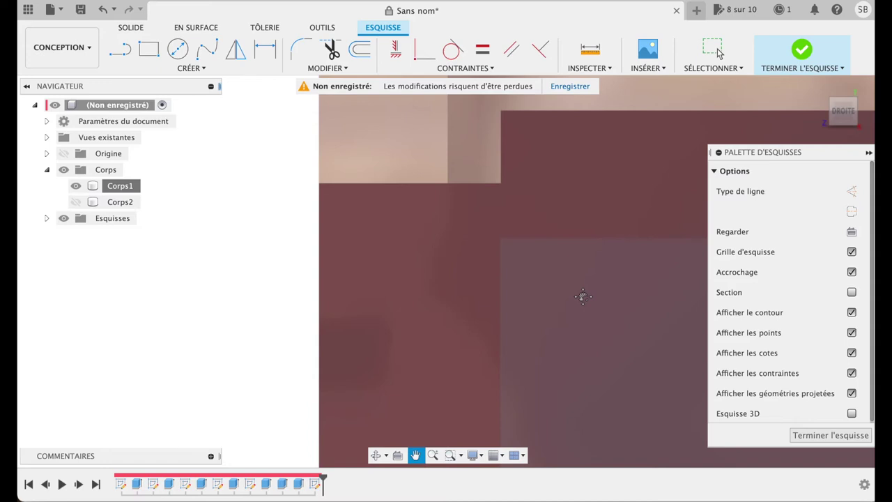
- Draw a 10 mm horizontal line starting at the gap's left corner
{"action": "key", "text": "l"}
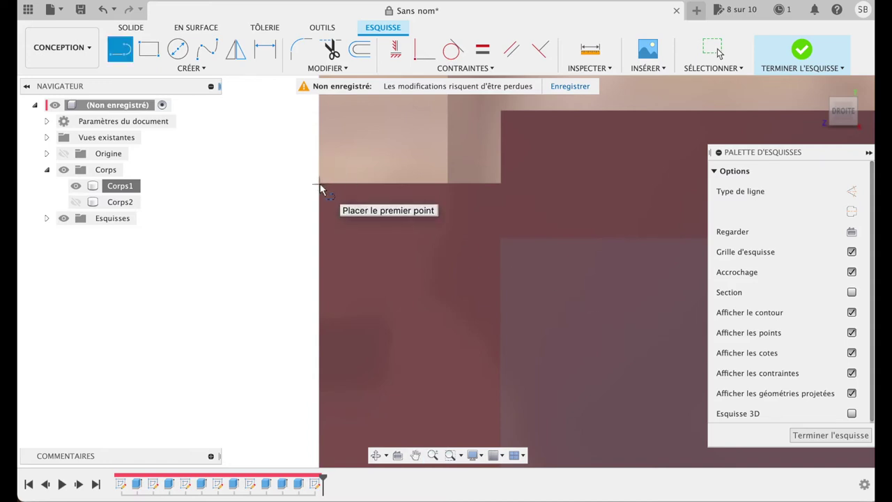
{"action": "left_click", "coordinate": [321, 185]}
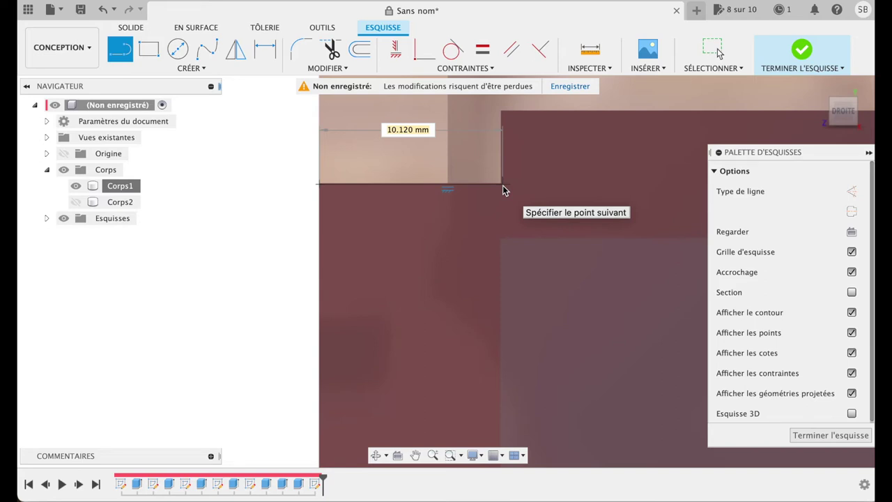
{"action": "type", "text": "10"}
{"action": "key", "text": "Tab"}
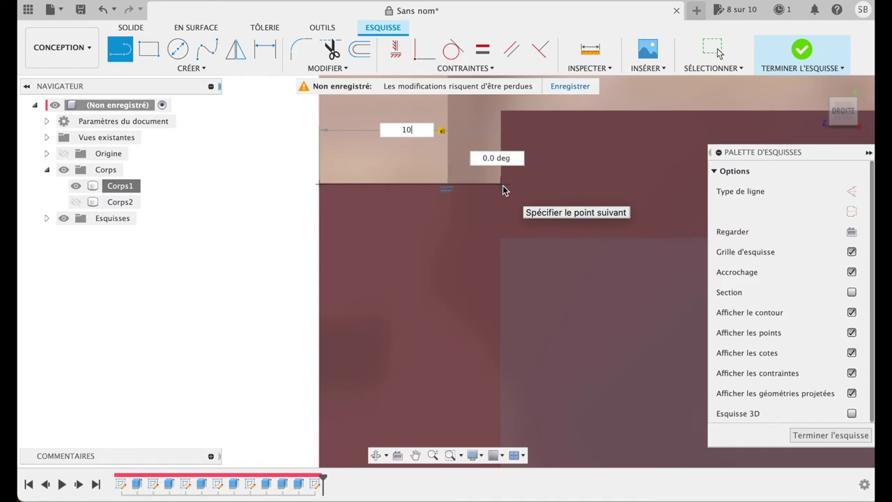
{"action": "key", "text": "Return"}
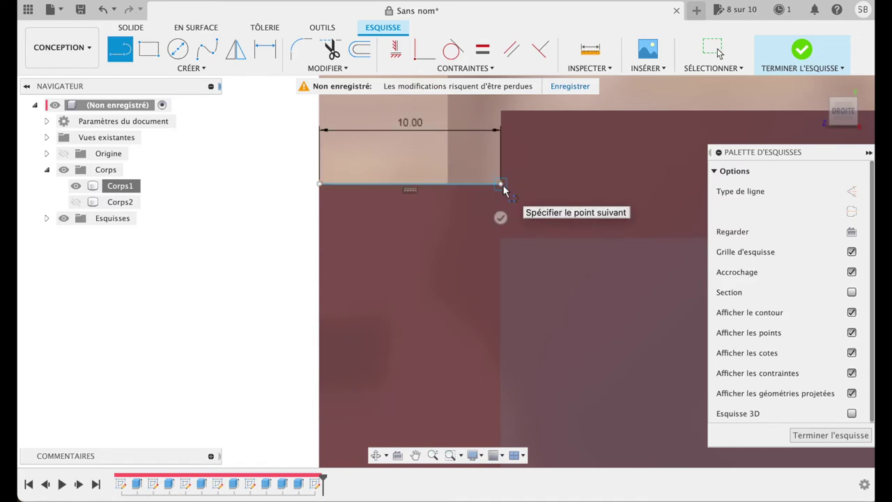
{"action": "key", "text": "Escape"}
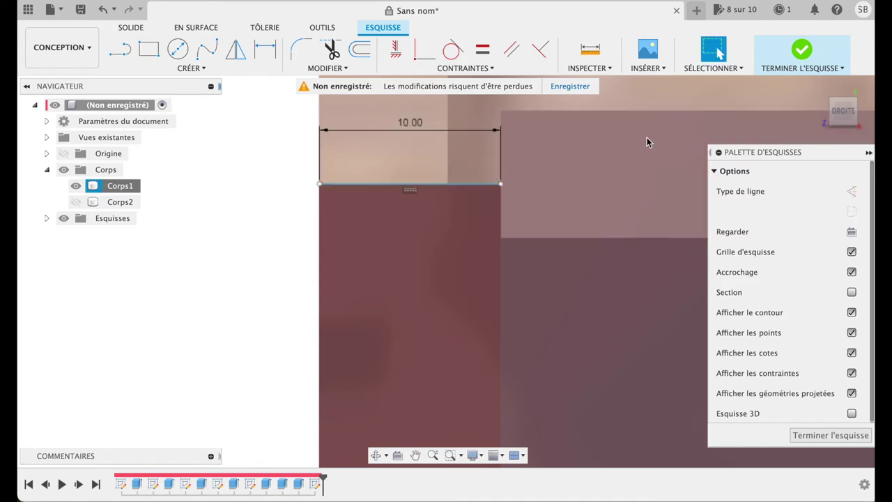
- Cut the narrow sliver face in the gap back by 0.12 mm
{"action": "middle_click_drag", "start_coordinate": [801, 110], "coordinate": [810, 113], "text": "shift"}
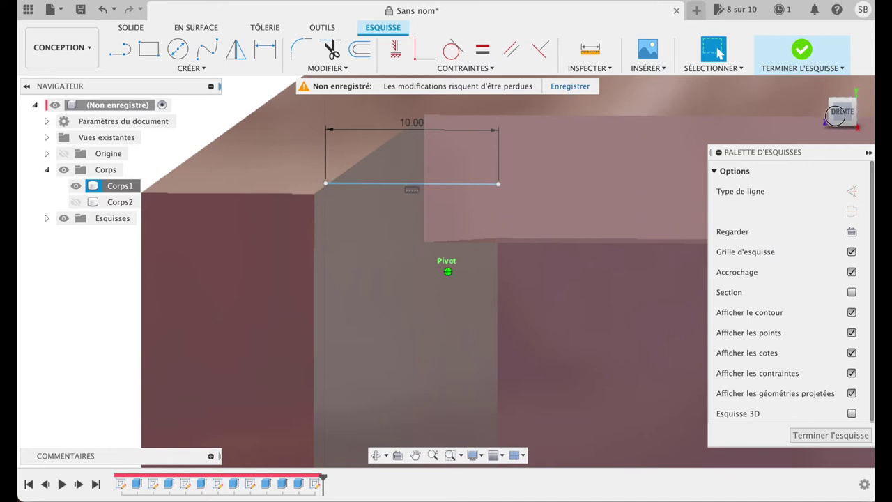
{"action": "middle_click_drag", "start_coordinate": [810, 112], "coordinate": [834, 119], "text": "shift"}
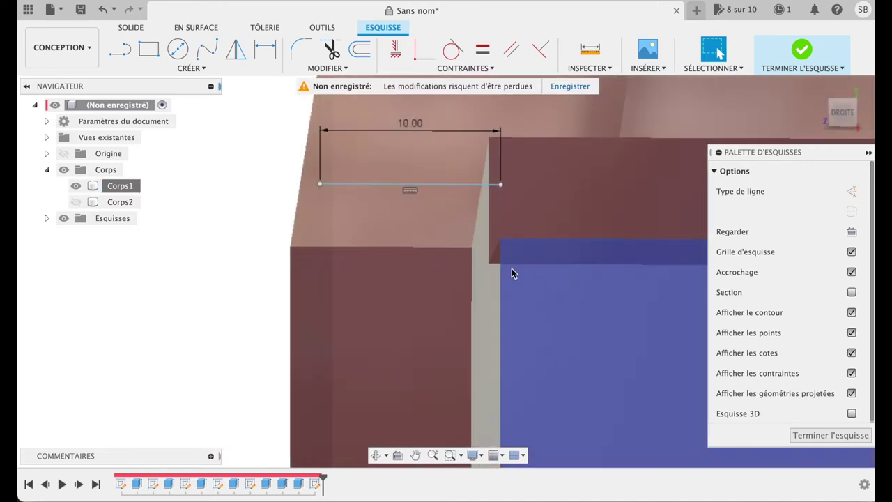
{"action": "left_click", "coordinate": [476, 259]}
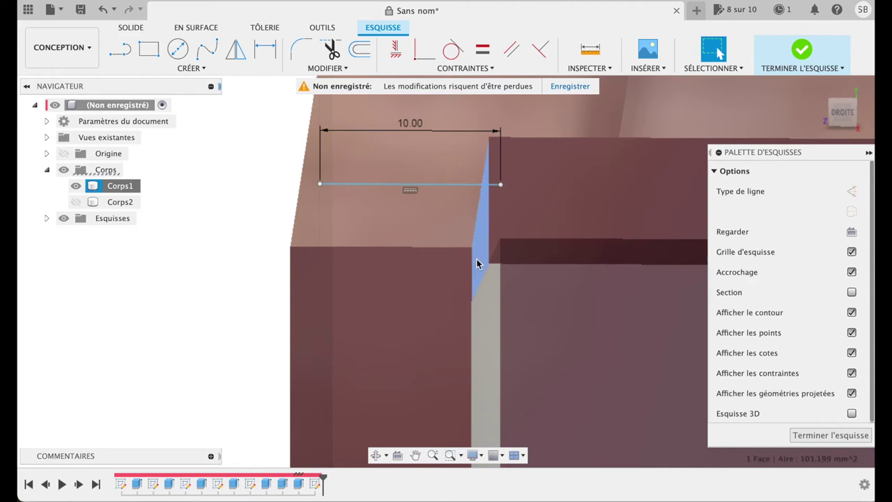
{"action": "key", "text": "e"}
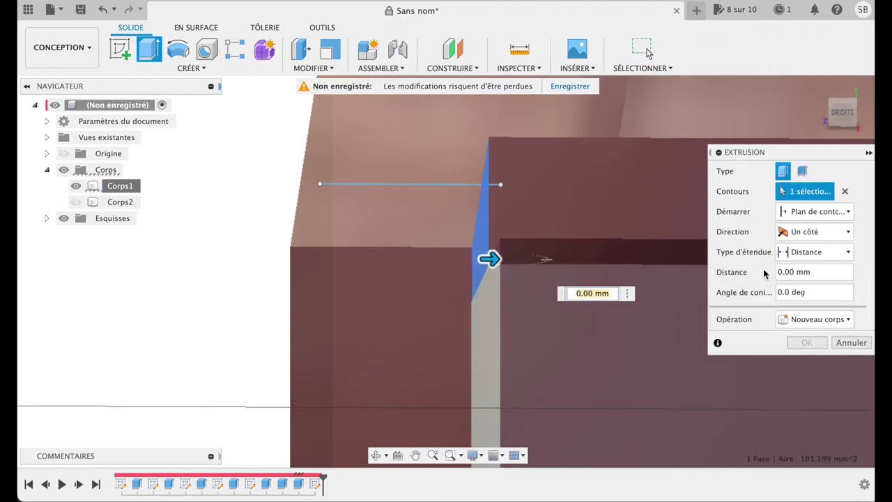
{"action": "mouse_move", "coordinate": [736, 271]}
{"action": "type", "text": "-0"}
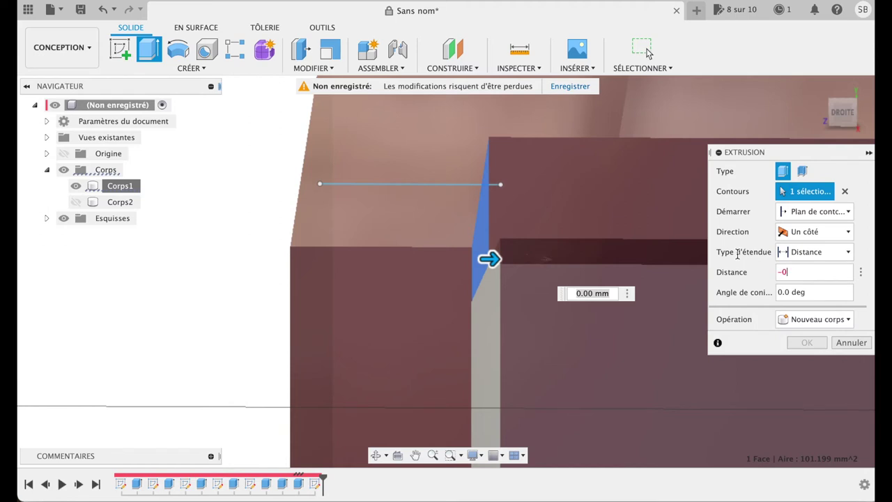
{"action": "type", "text": ".1"}
{"action": "type", "text": "20"}
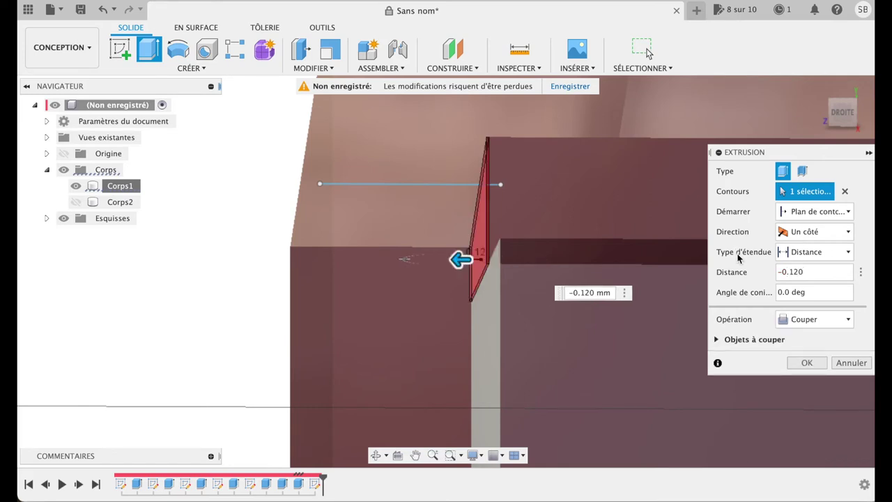
{"action": "left_click", "coordinate": [809, 363]}
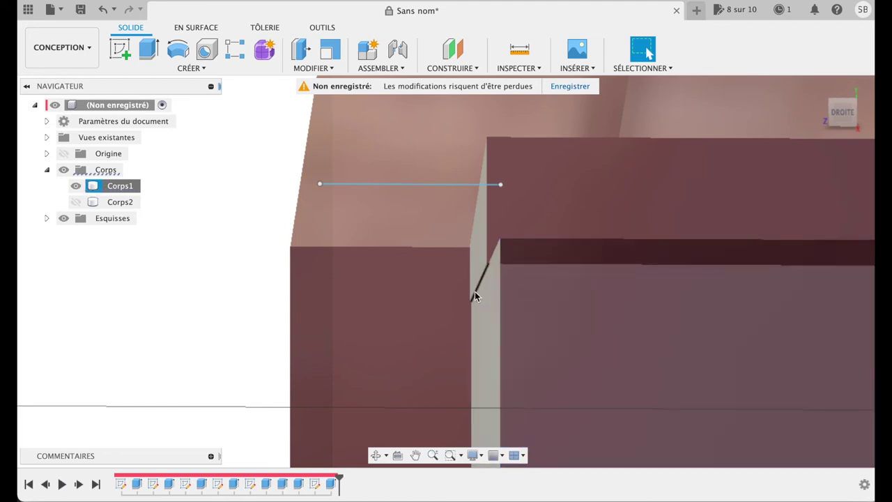
- Extrude the same sliver face 0.116 mm as a Join to close the gap
{"action": "left_click", "coordinate": [478, 271]}
{"action": "left_click", "coordinate": [480, 259]}
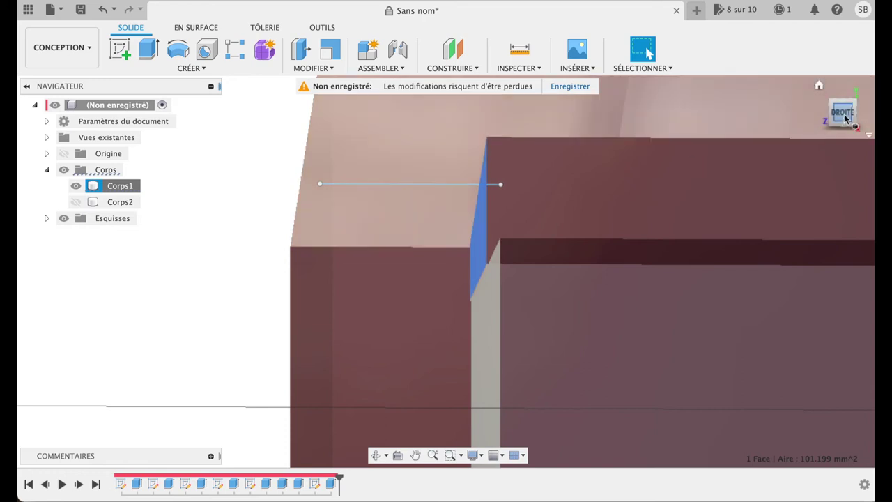
{"action": "key", "text": "e"}
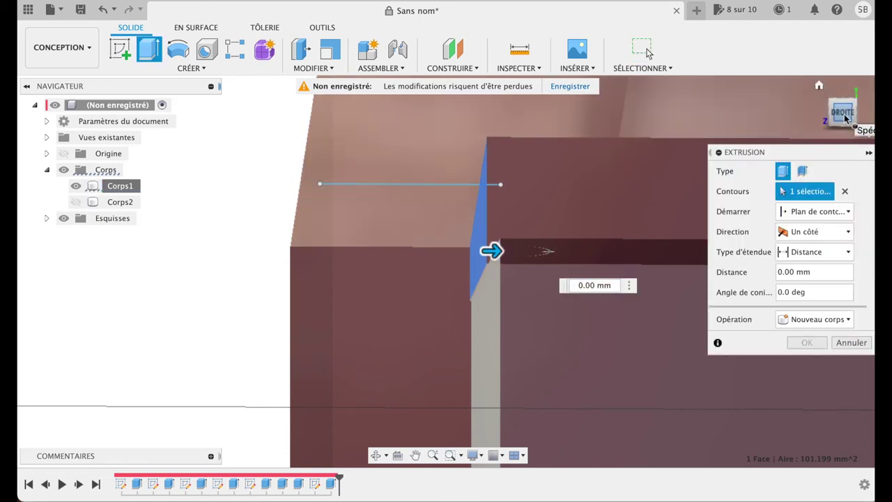
{"action": "left_click", "coordinate": [845, 118]}
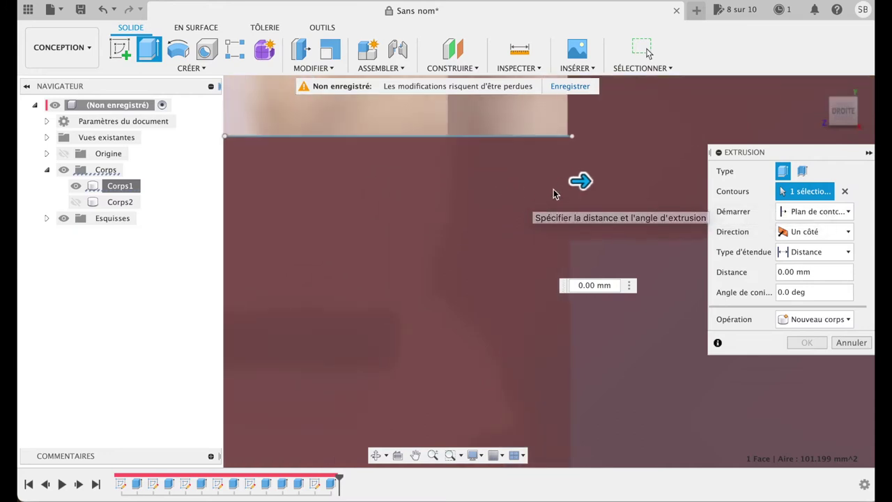
{"action": "left_click_drag", "start_coordinate": [582, 182], "coordinate": [588, 182]}
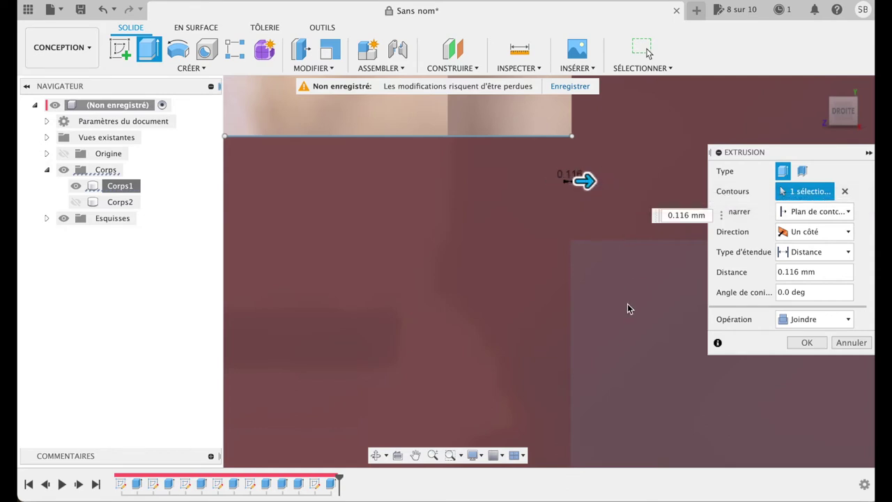
{"action": "left_click", "coordinate": [807, 342]}
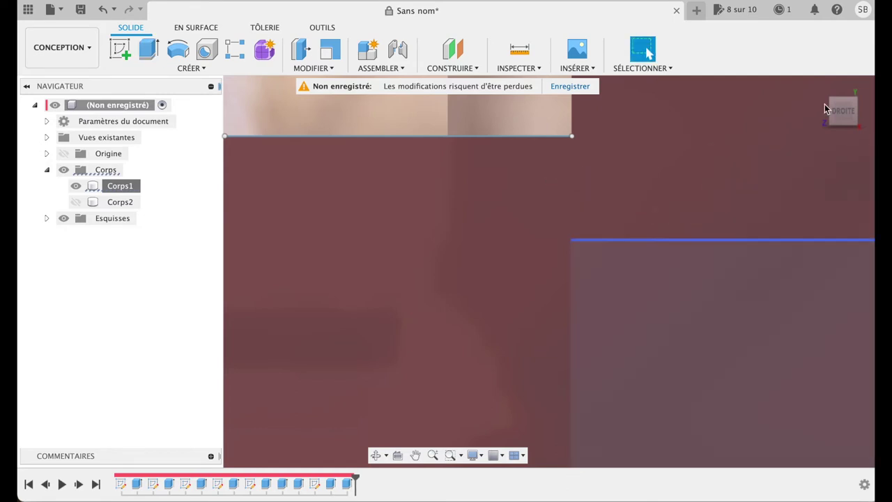
{"action": "left_click", "coordinate": [820, 88]}
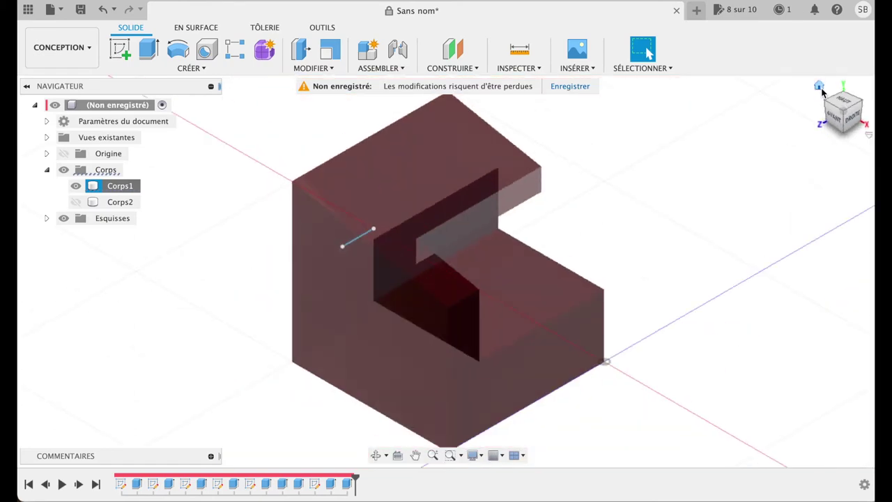
- Delete the leftover 10 mm sketch line and view the model from the right
{"action": "left_click", "coordinate": [353, 244]}
{"action": "key", "text": "Delete"}
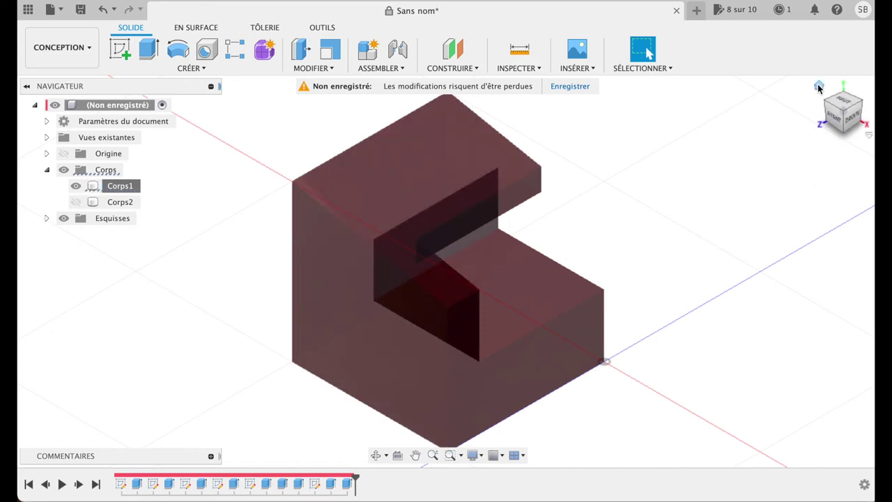
{"action": "left_click", "coordinate": [855, 119]}
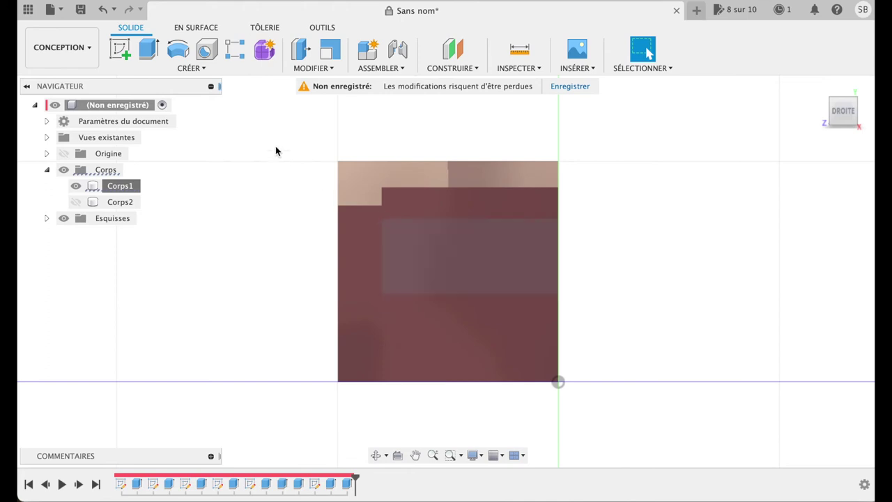
{"action": "left_click", "coordinate": [192, 68]}
- Sketch on the right face a three-tangent circle touching the notch's top, bottom and vertical edges
{"action": "left_click", "coordinate": [120, 50]}
{"action": "left_click", "coordinate": [447, 263]}
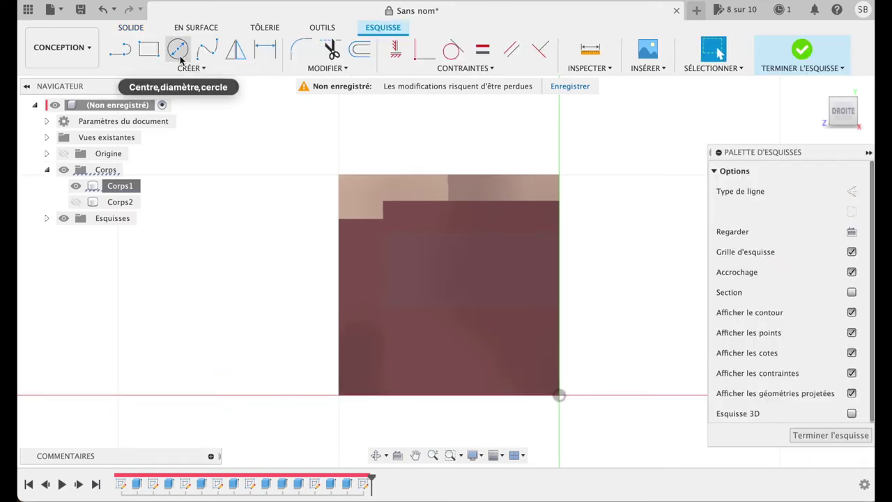
{"action": "left_click", "coordinate": [185, 69]}
{"action": "mouse_move", "coordinate": [131, 111]}
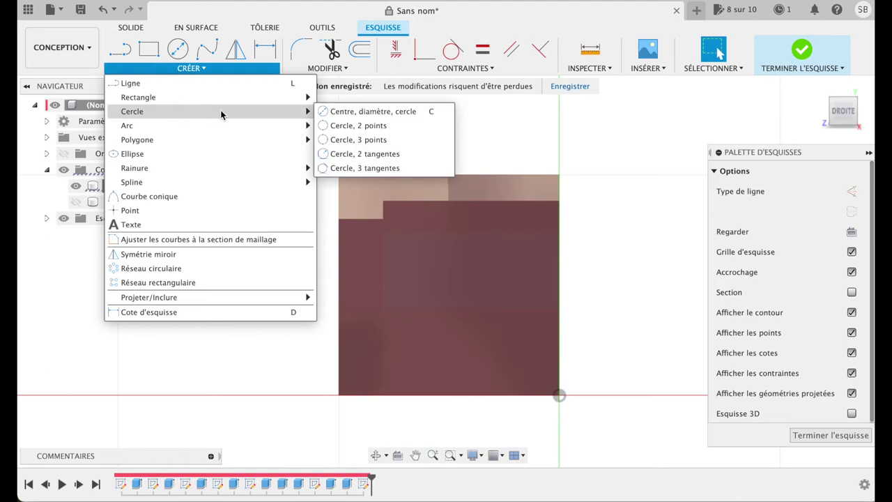
{"action": "left_click", "coordinate": [340, 169]}
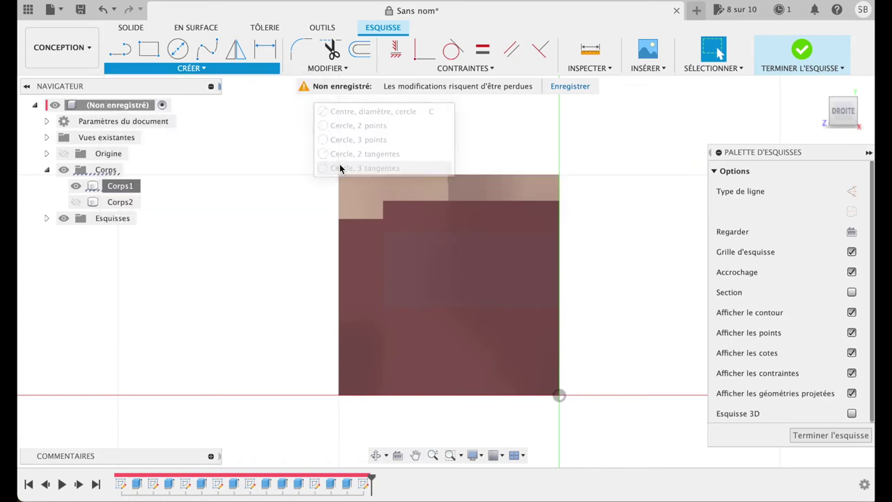
{"action": "left_click", "coordinate": [432, 233]}
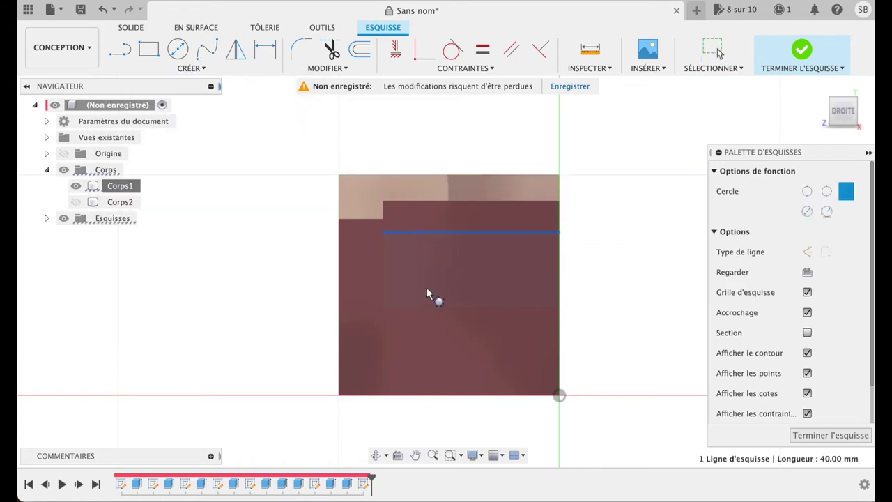
{"action": "left_click", "coordinate": [429, 308]}
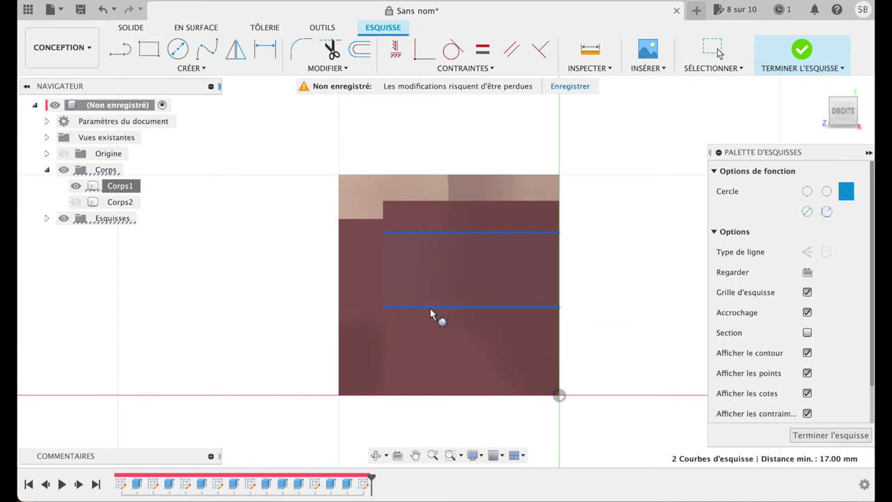
{"action": "left_click", "coordinate": [381, 272]}
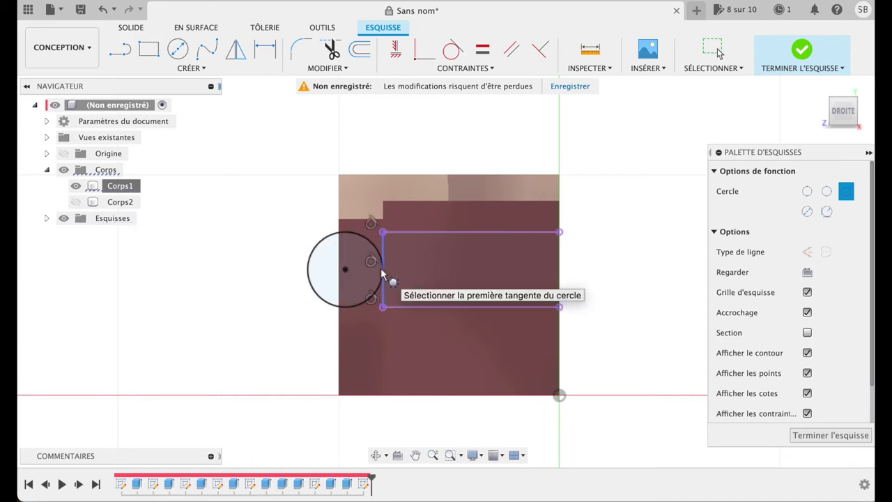
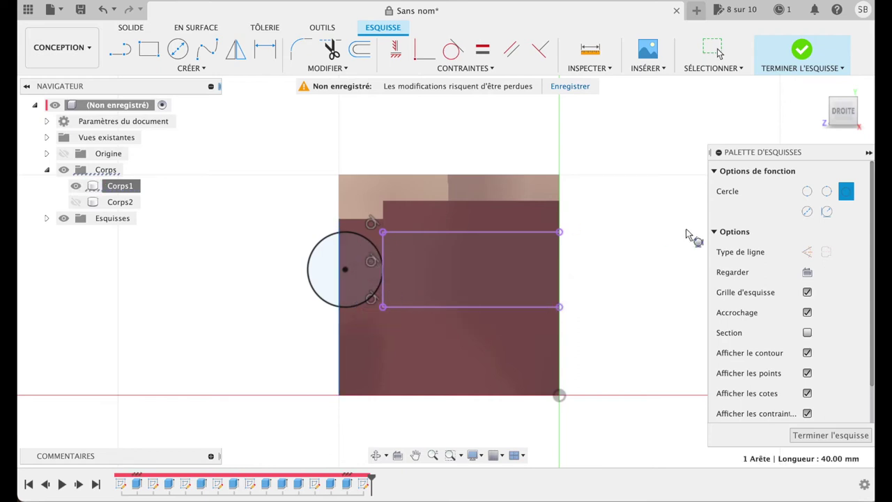
- Draw a 6 mm center-diameter circle inside the rectangle
{"action": "left_click", "coordinate": [806, 192]}
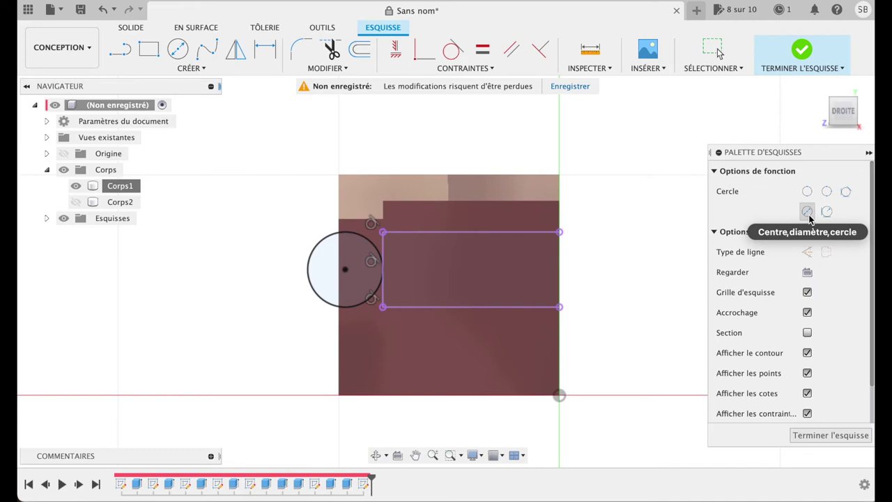
{"action": "left_click", "coordinate": [807, 212]}
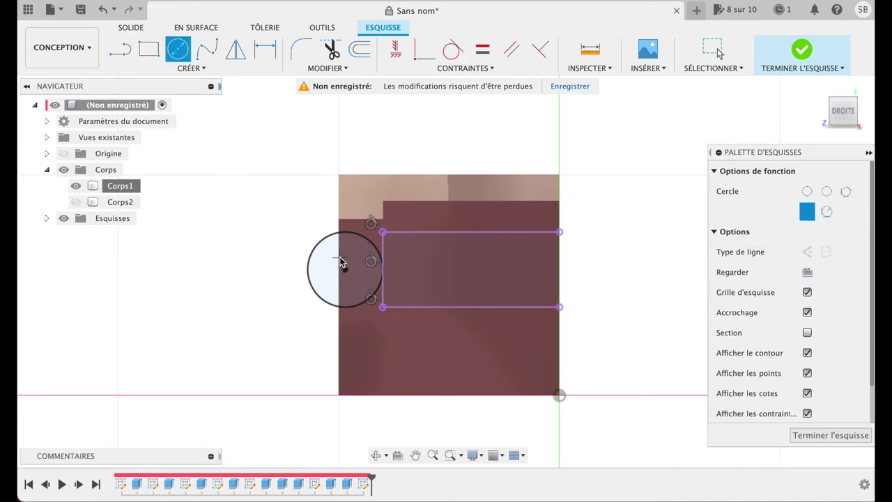
{"action": "left_click", "coordinate": [423, 278]}
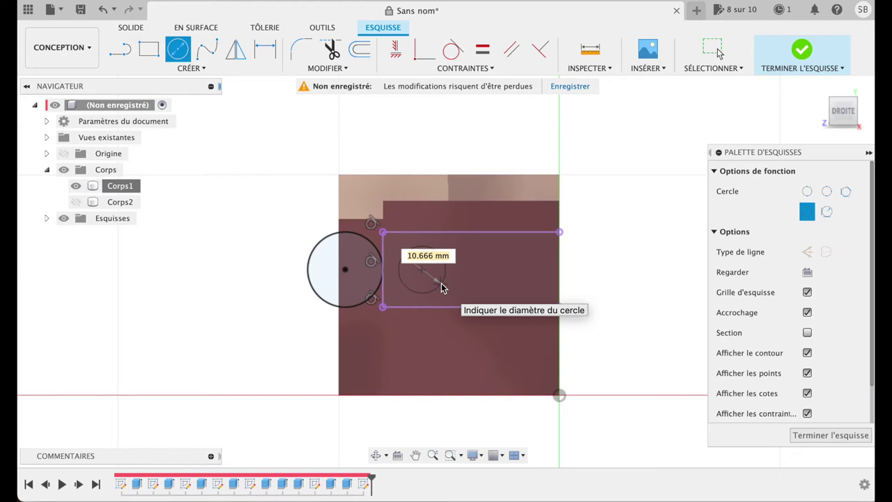
{"action": "type", "text": "6"}
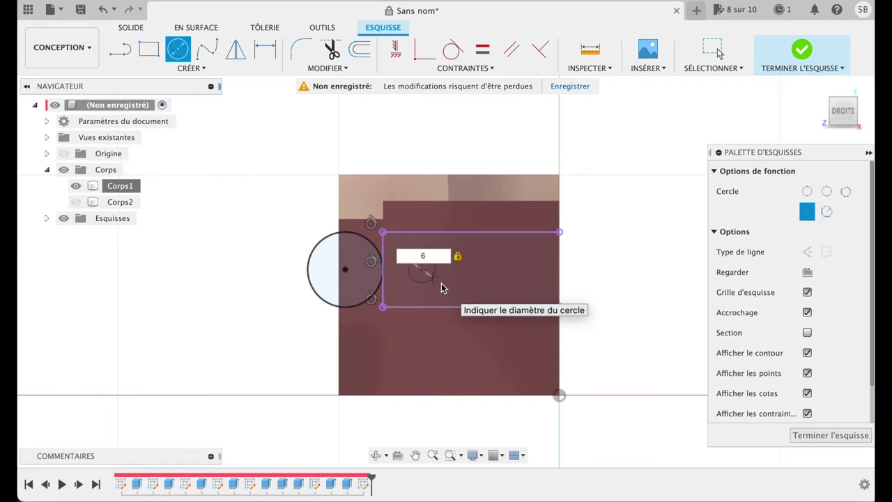
{"action": "key", "text": "Return"}
{"action": "key", "text": "Escape"}
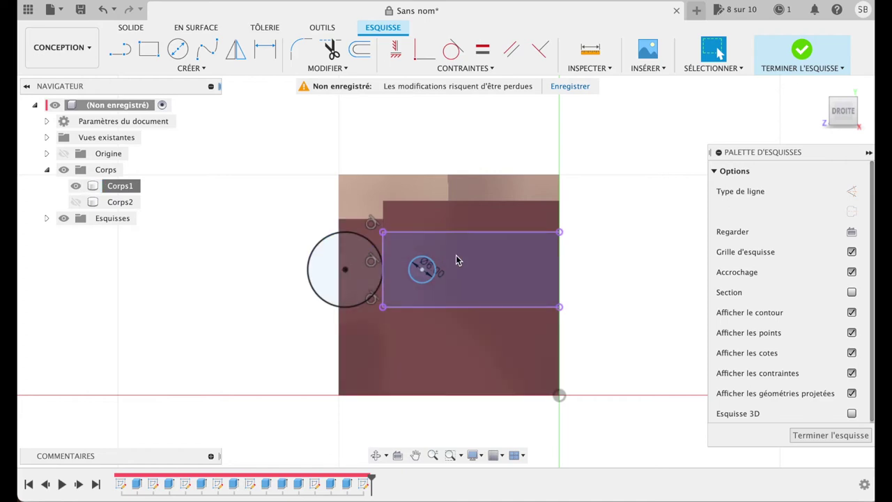
- Add a second 6 mm circle further right and delete the large left circle
{"action": "left_click", "coordinate": [184, 70]}
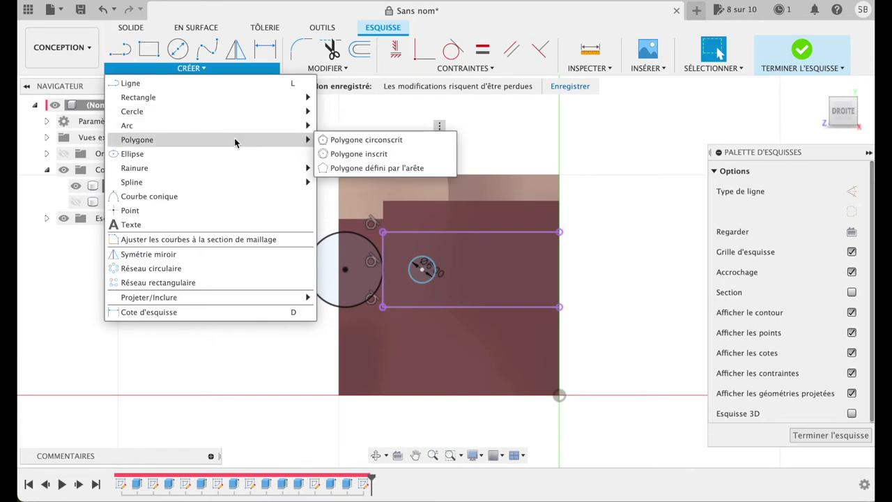
{"action": "mouse_move", "coordinate": [209, 111]}
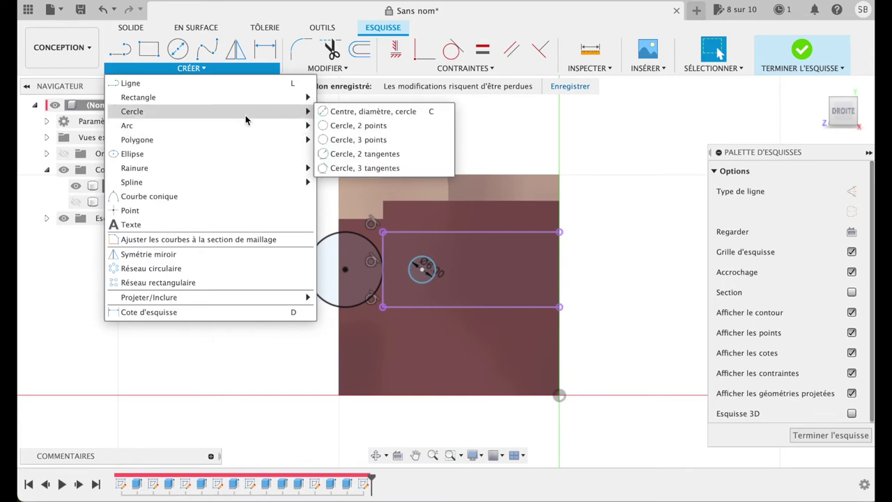
{"action": "left_click", "coordinate": [357, 115]}
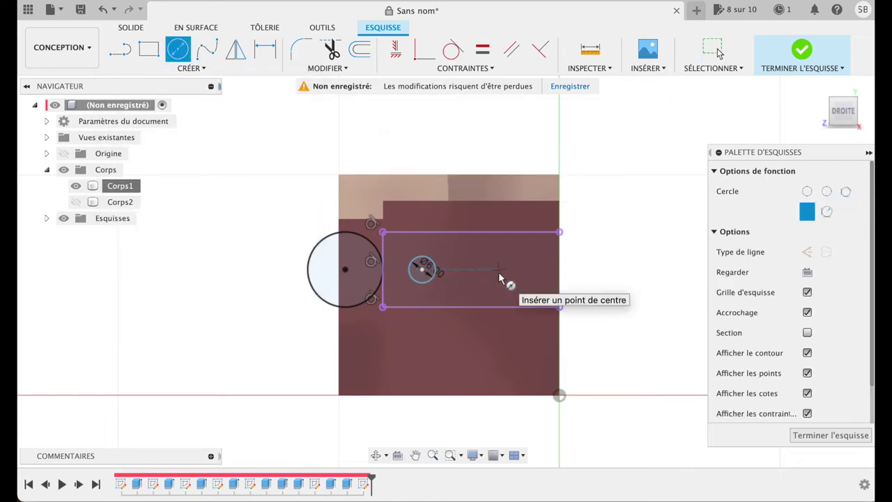
{"action": "left_click", "coordinate": [507, 276]}
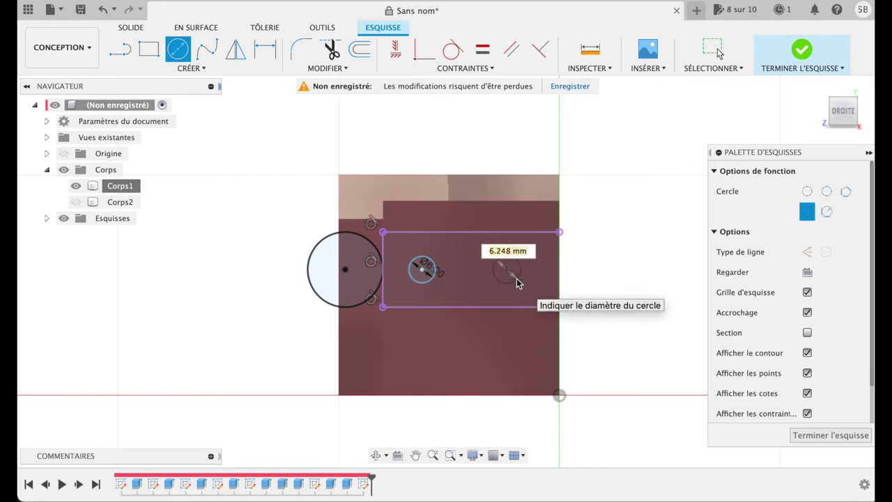
{"action": "type", "text": "6"}
{"action": "key", "text": "Return"}
{"action": "key", "text": "Escape"}
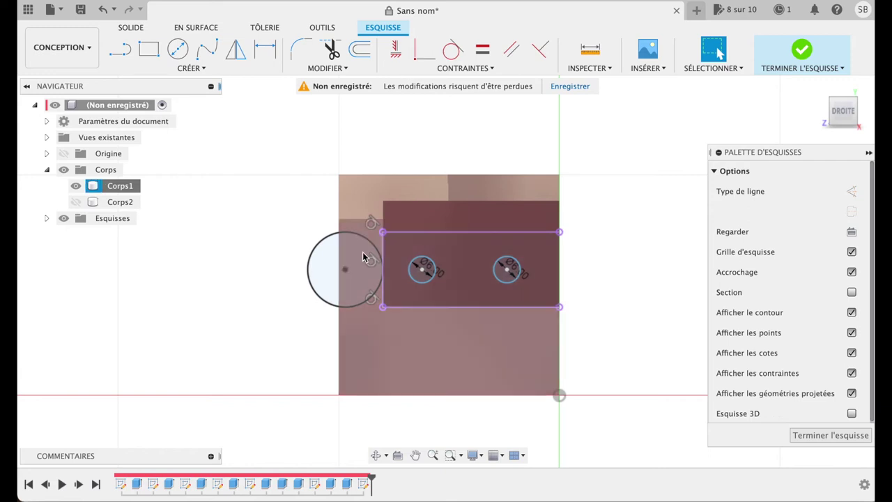
{"action": "left_click", "coordinate": [319, 247]}
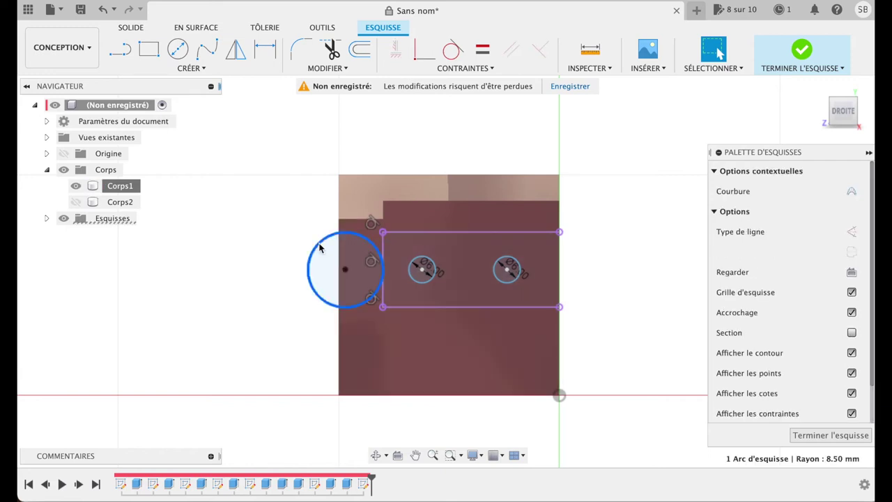
{"action": "key", "text": "Delete"}
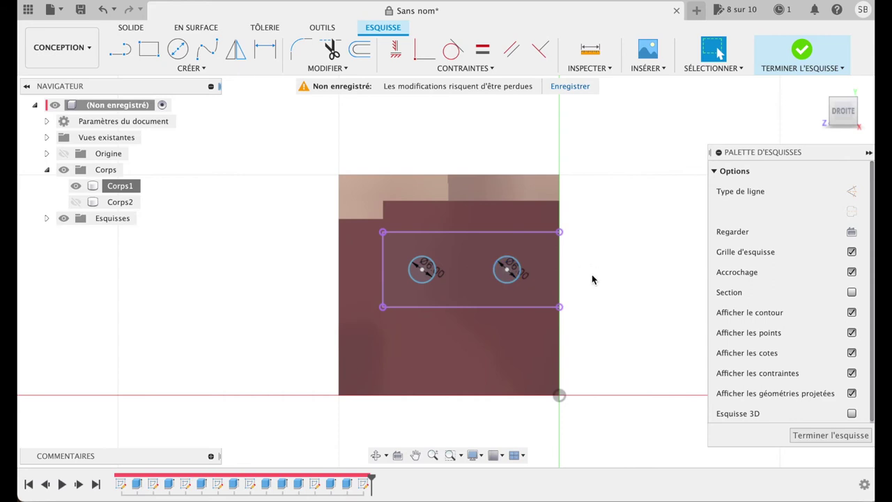
- Extrude both 6 mm circles as a two-sided cut, −35.302 mm and −13.183 mm, into Corps1
{"action": "key", "text": "e"}
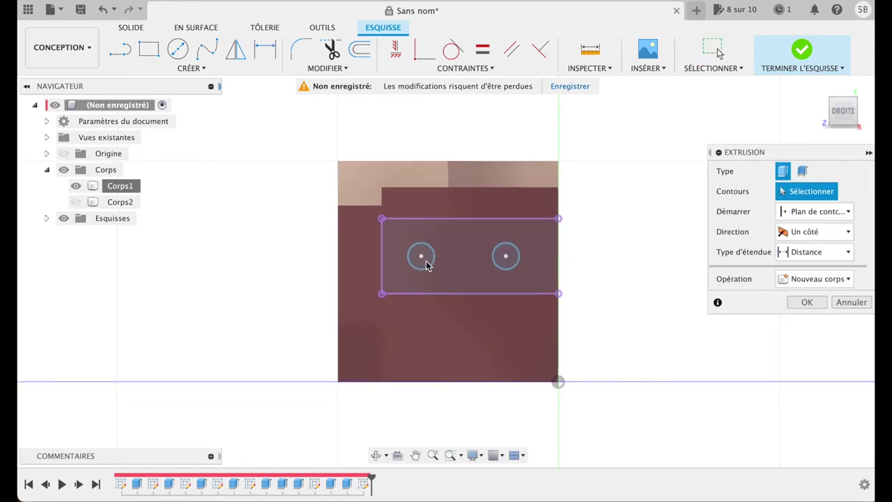
{"action": "left_click", "coordinate": [424, 262]}
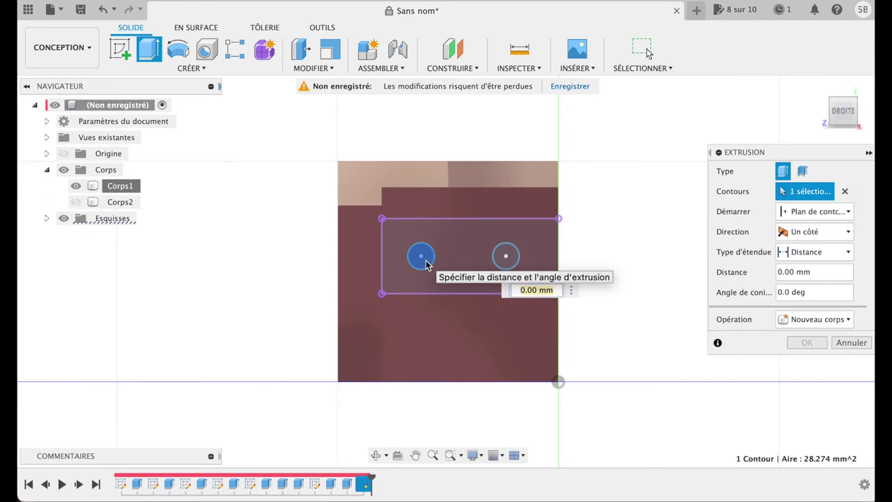
{"action": "left_click", "coordinate": [509, 265]}
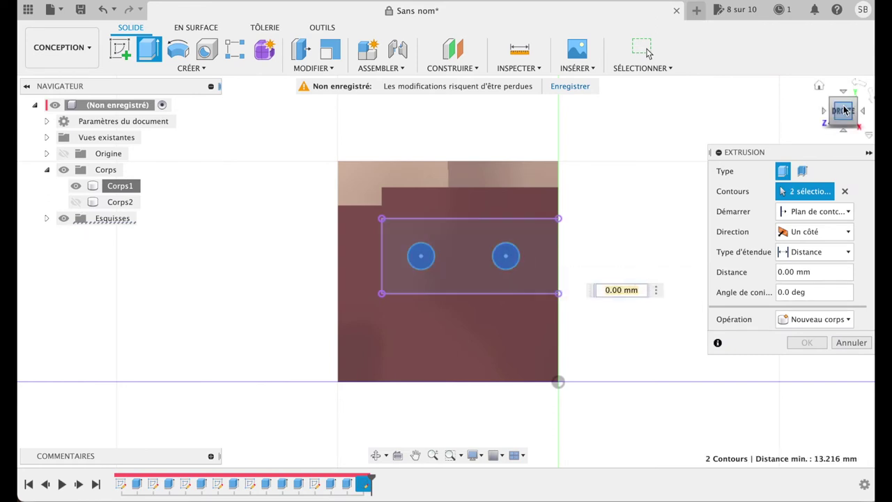
{"action": "left_click_drag", "start_coordinate": [826, 108], "coordinate": [744, 115]}
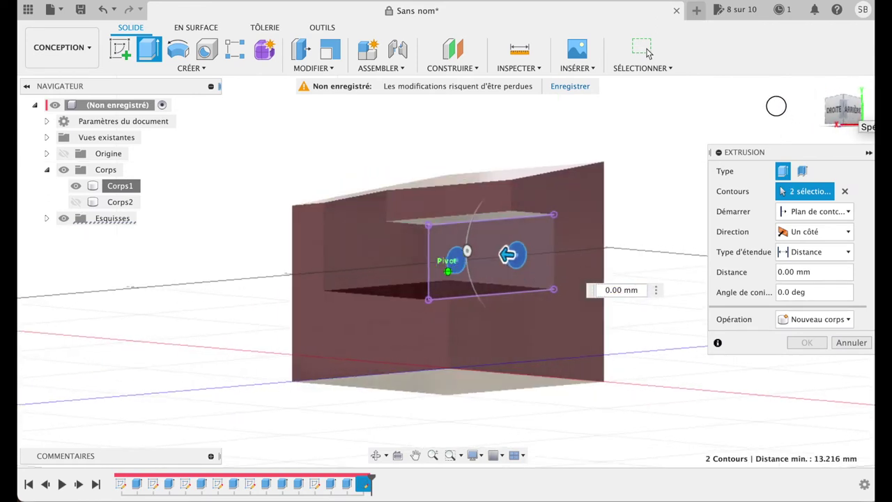
{"action": "left_click_drag", "start_coordinate": [743, 114], "coordinate": [735, 122]}
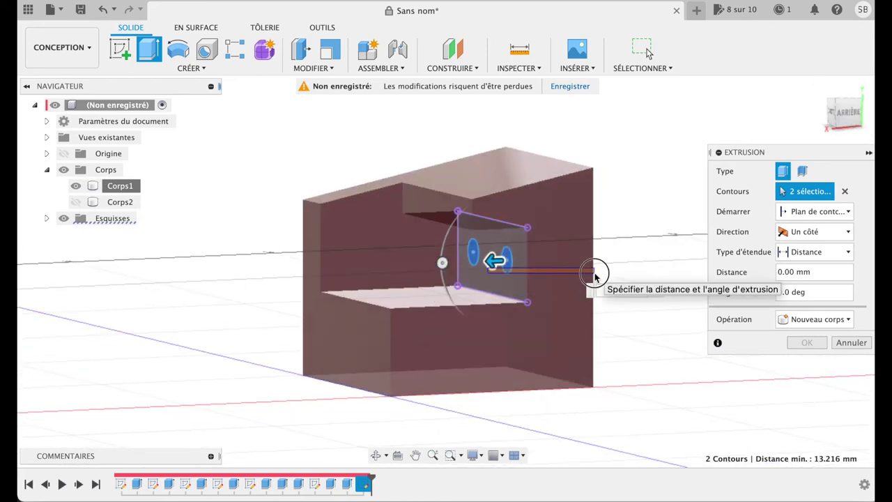
{"action": "left_click_drag", "start_coordinate": [502, 270], "coordinate": [634, 262]}
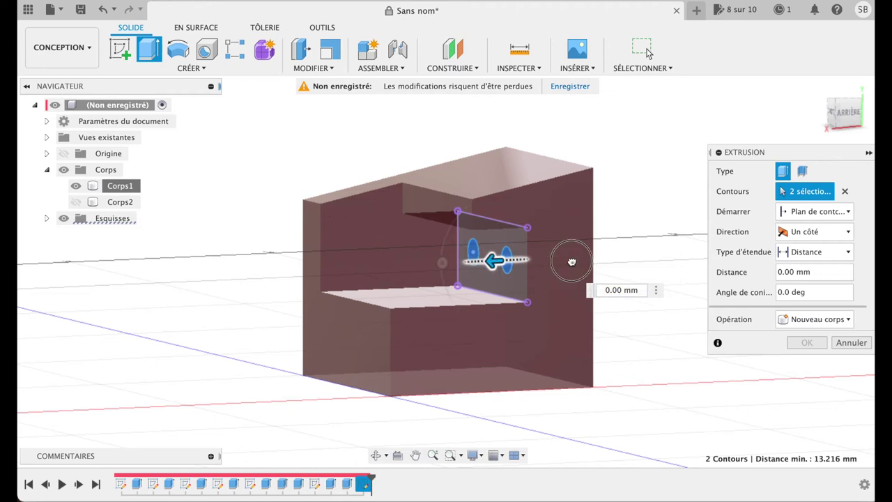
{"action": "left_click", "coordinate": [811, 234]}
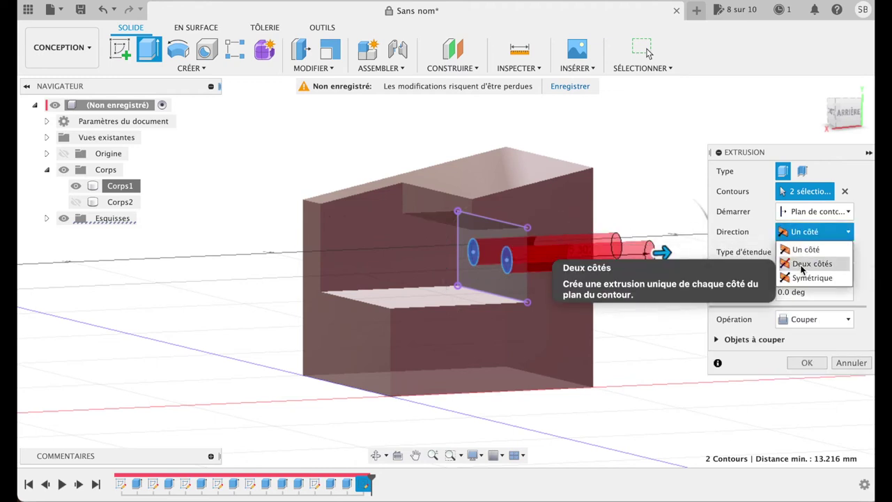
{"action": "left_click", "coordinate": [808, 263]}
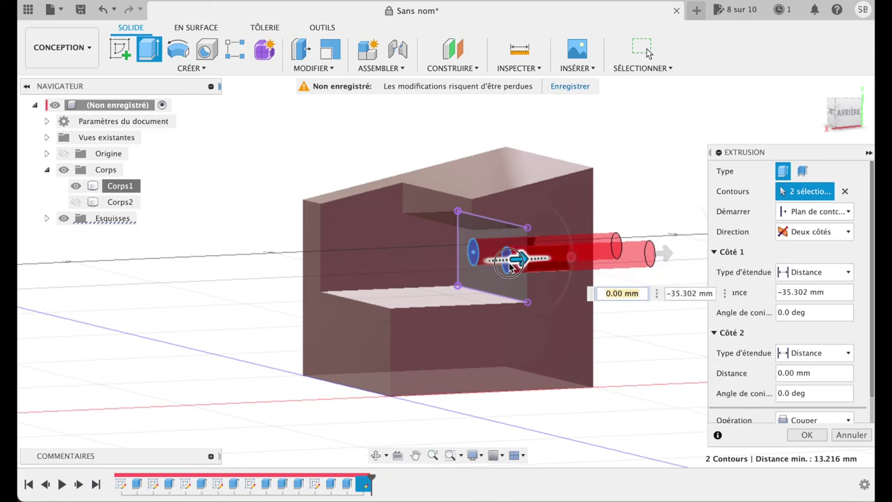
{"action": "left_click_drag", "start_coordinate": [524, 265], "coordinate": [440, 262]}
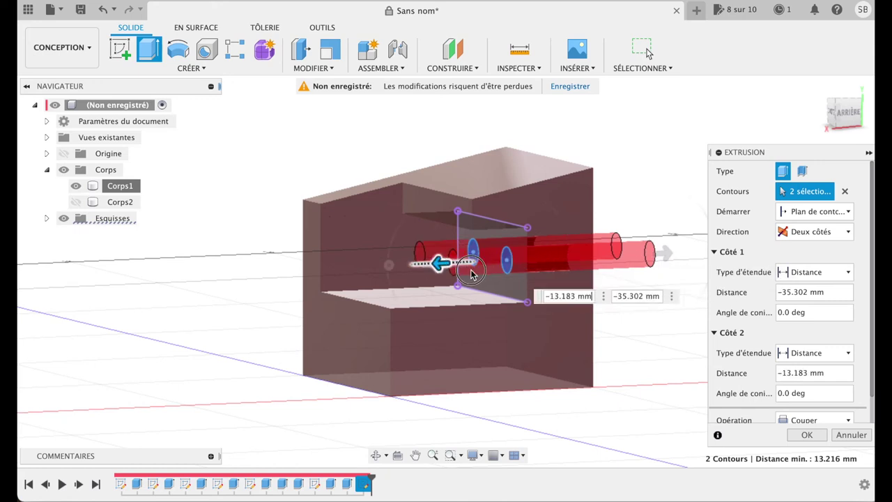
{"action": "left_click", "coordinate": [808, 435]}
{"action": "mouse_move", "coordinate": [845, 112]}
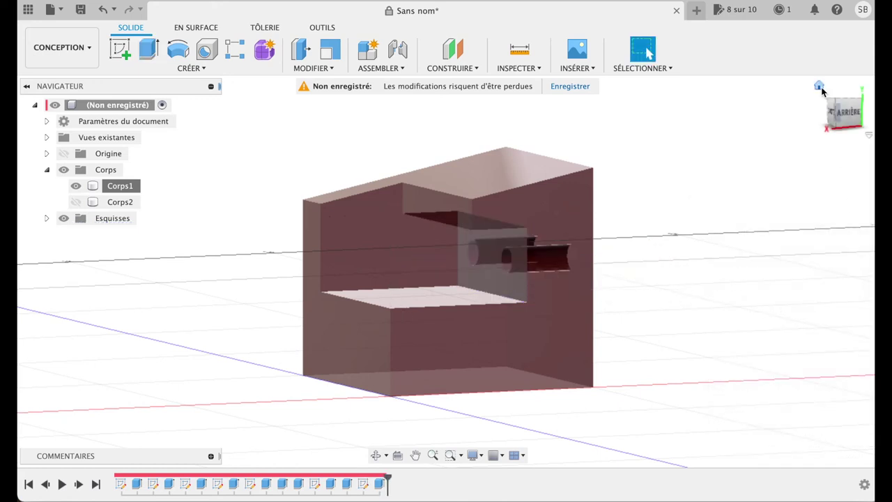
{"action": "left_click", "coordinate": [819, 87]}
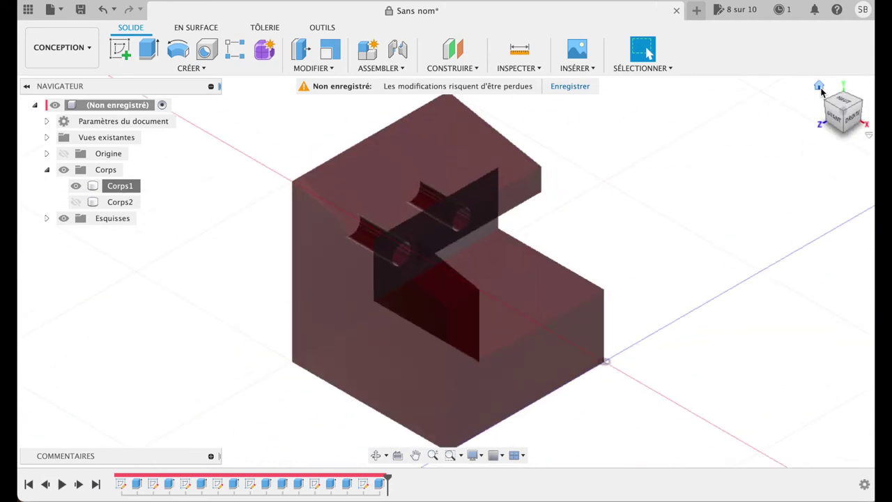
{"action": "left_click", "coordinate": [861, 124]}
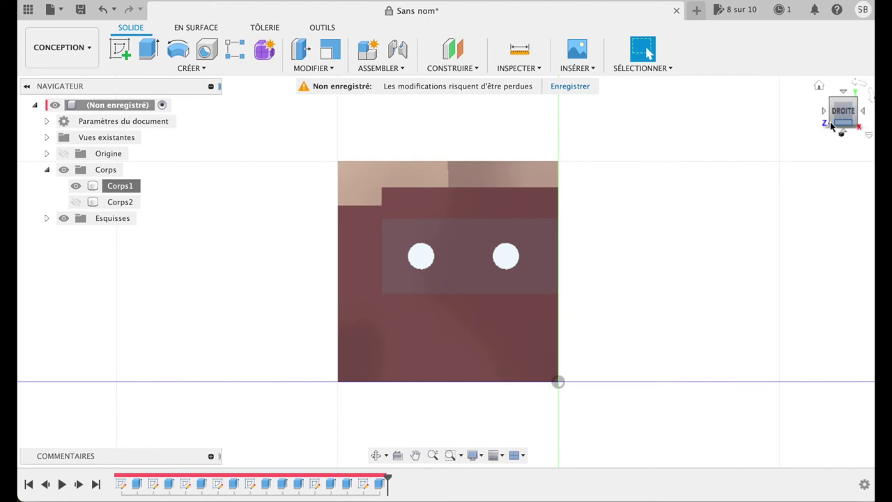
{"action": "left_click", "coordinate": [825, 111]}
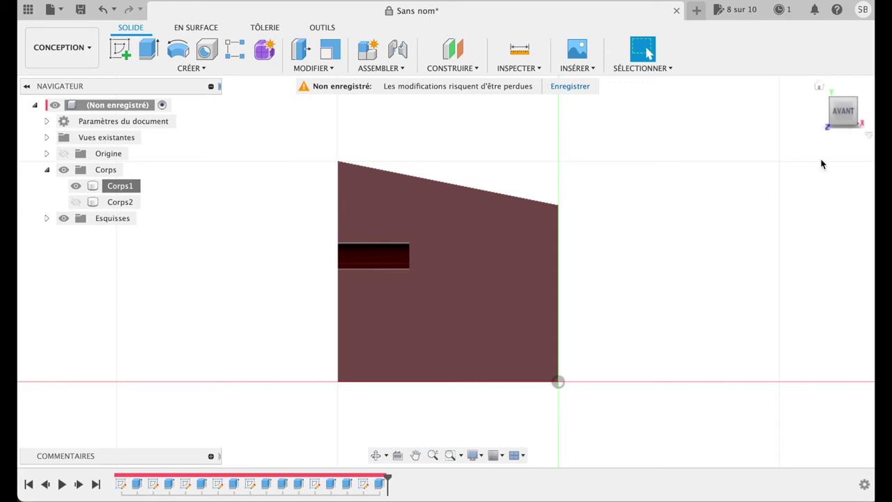
{"action": "mouse_move", "coordinate": [824, 114]}
{"action": "left_mouse_down"}
{"action": "mouse_move", "coordinate": [773, 117]}
{"action": "mouse_move", "coordinate": [756, 109]}
{"action": "mouse_move", "coordinate": [755, 93]}
{"action": "mouse_move", "coordinate": [745, 125]}
{"action": "left_mouse_up"}
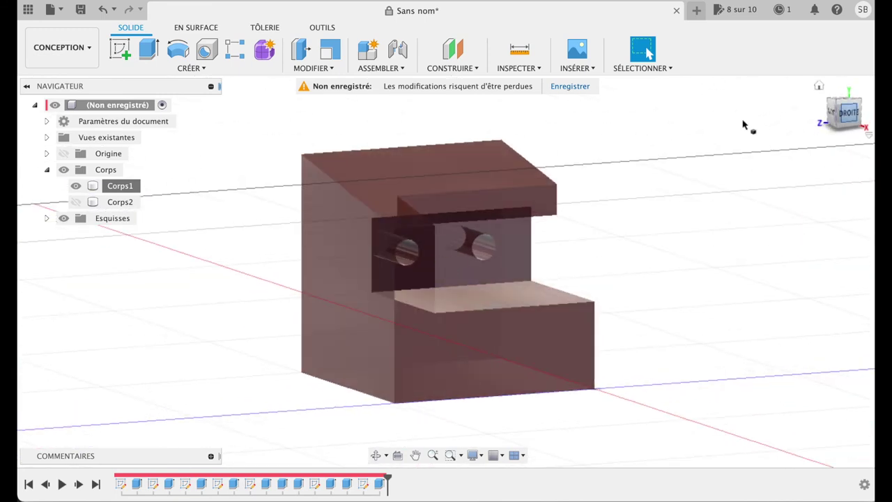
{"action": "left_click", "coordinate": [425, 227]}
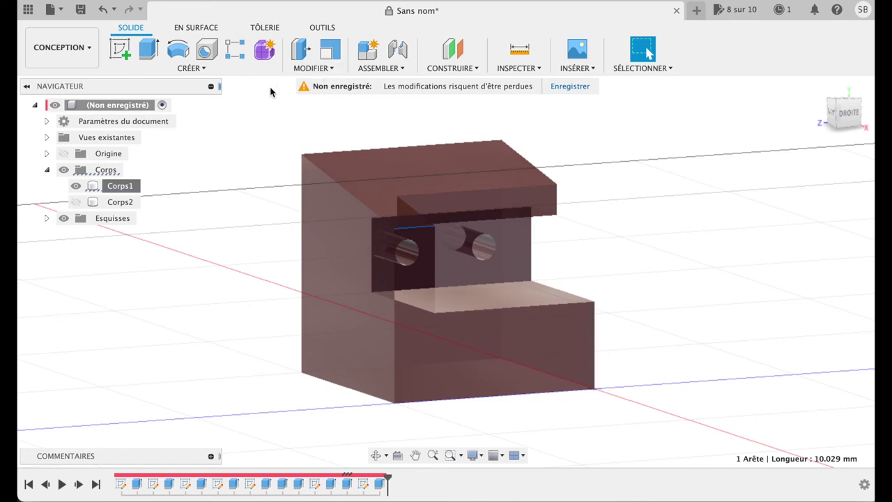
{"action": "left_click", "coordinate": [304, 69]}
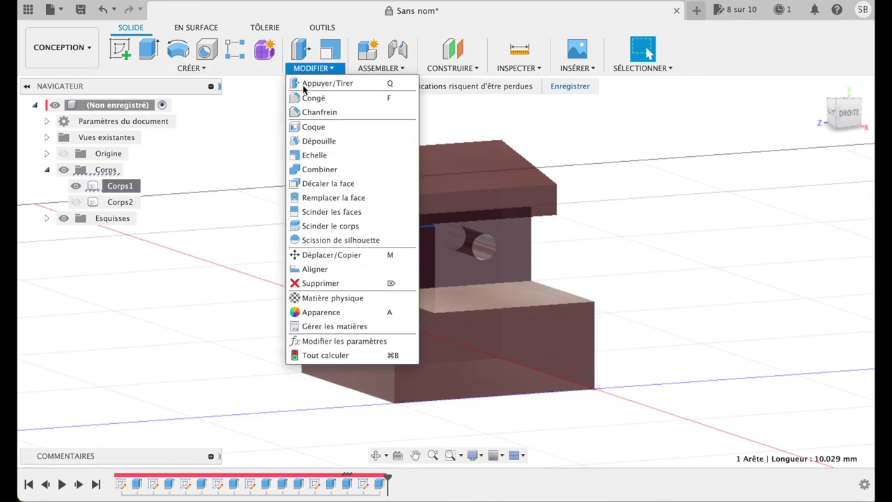
- Round the selected edge of the recess with a 6 mm fillet
{"action": "left_click", "coordinate": [307, 98]}
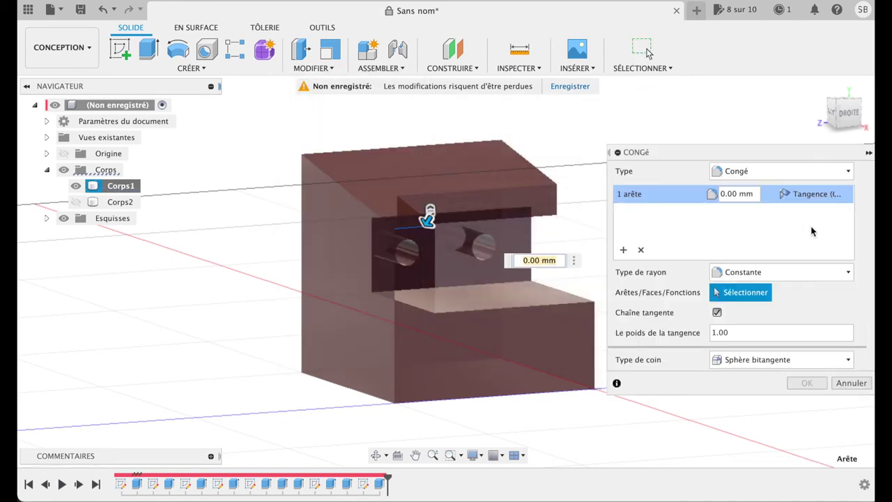
{"action": "left_click", "coordinate": [766, 195]}
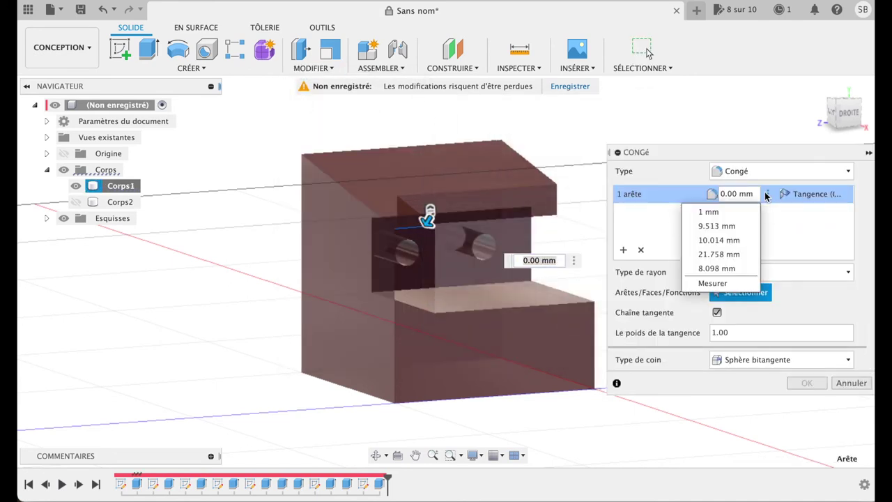
{"action": "left_click", "coordinate": [751, 195]}
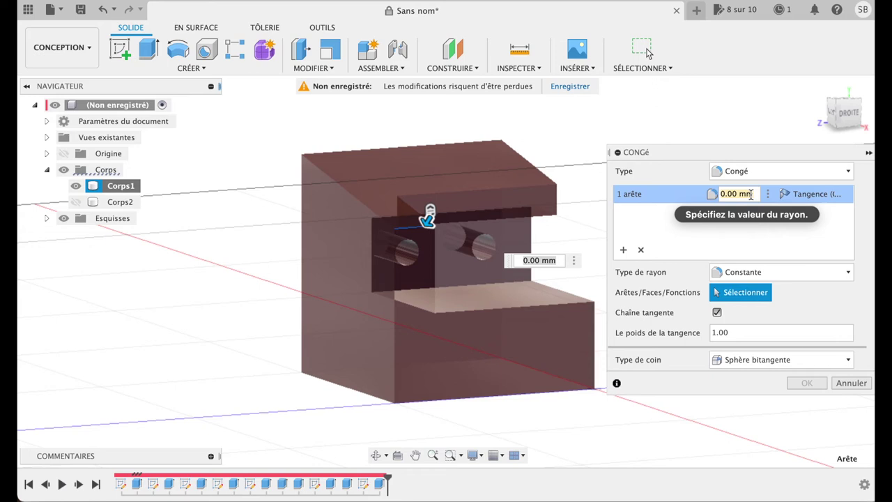
{"action": "type", "text": "6"}
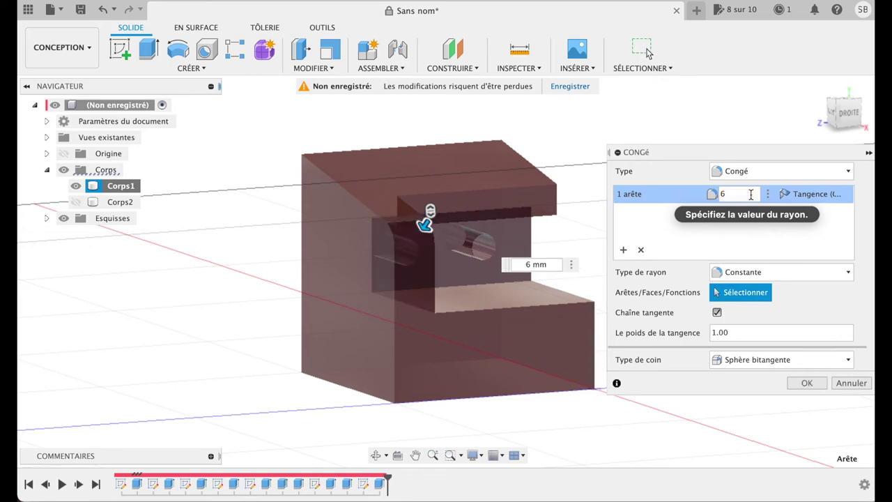
{"action": "left_click", "coordinate": [806, 383]}
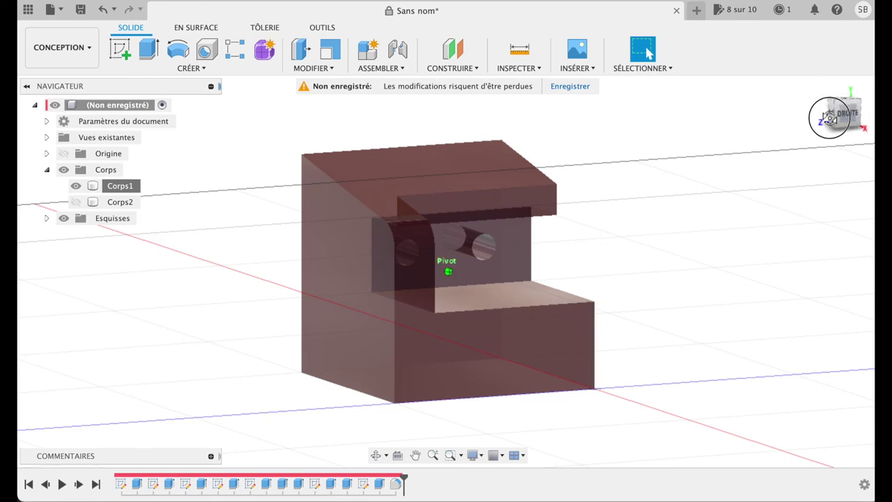
- Turn the view to face the block's front and bring up Corps1's options
{"action": "left_click_drag", "start_coordinate": [835, 118], "coordinate": [790, 116]}
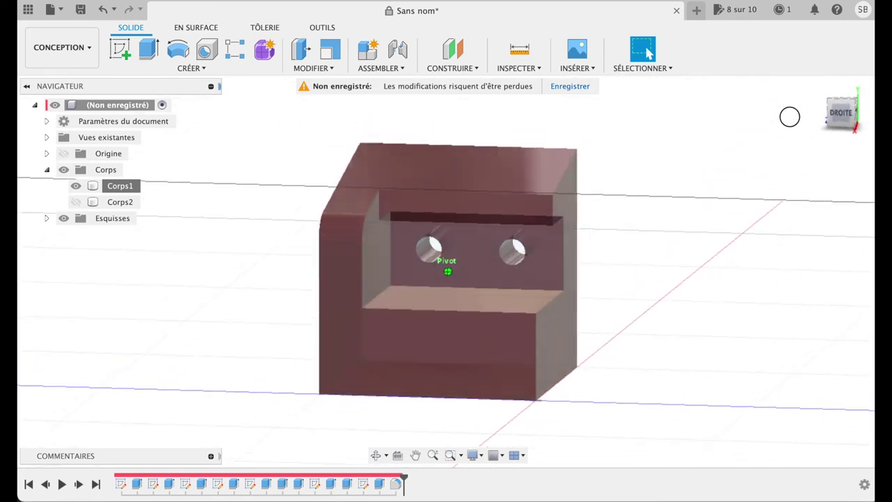
{"action": "key", "text": "Escape"}
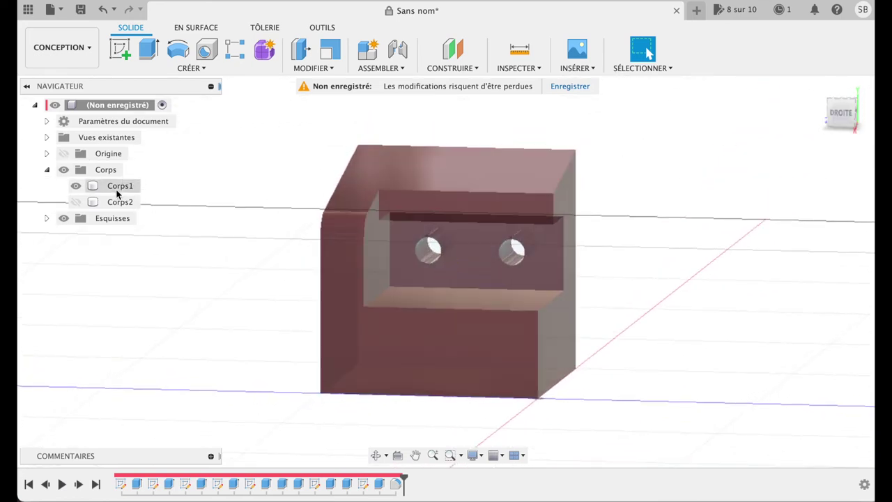
{"action": "right_click", "coordinate": [117, 187]}
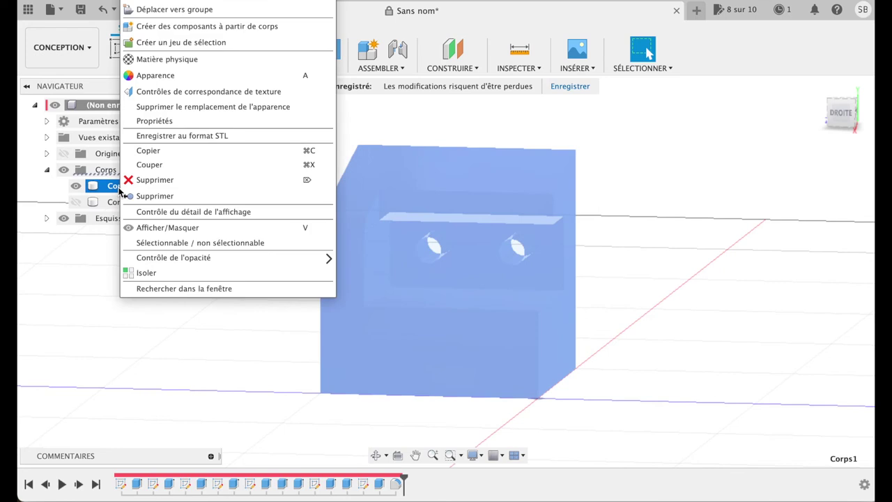
- Apply the white Rilsan Invent Natural – PA 11 appearance to Corps1, replacing earlier appearances
{"action": "left_click", "coordinate": [158, 77]}
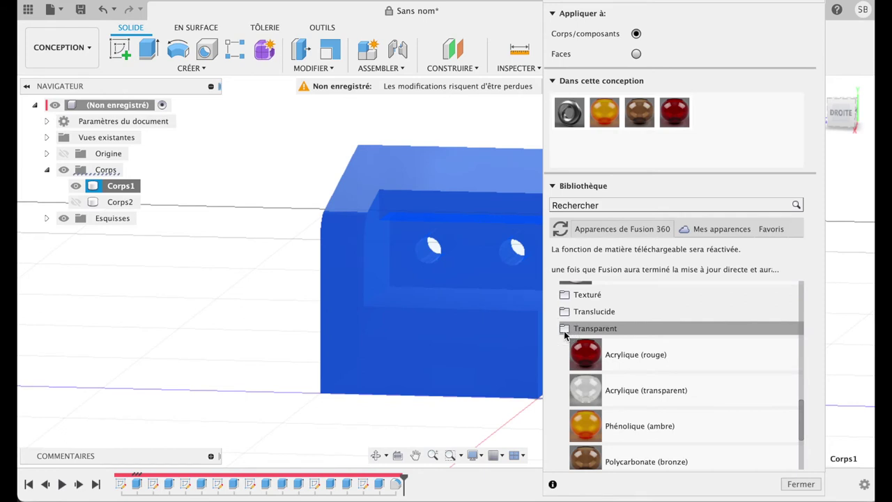
{"action": "left_click", "coordinate": [581, 328]}
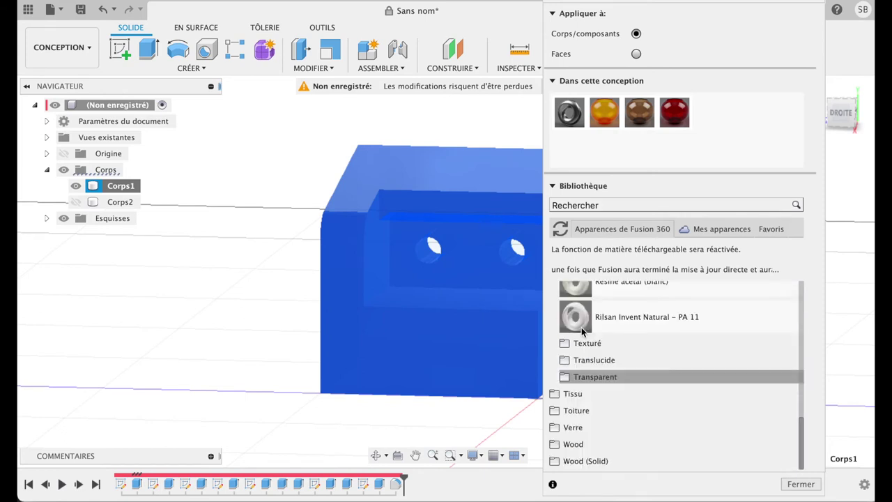
{"action": "left_click_drag", "start_coordinate": [581, 320], "coordinate": [458, 276]}
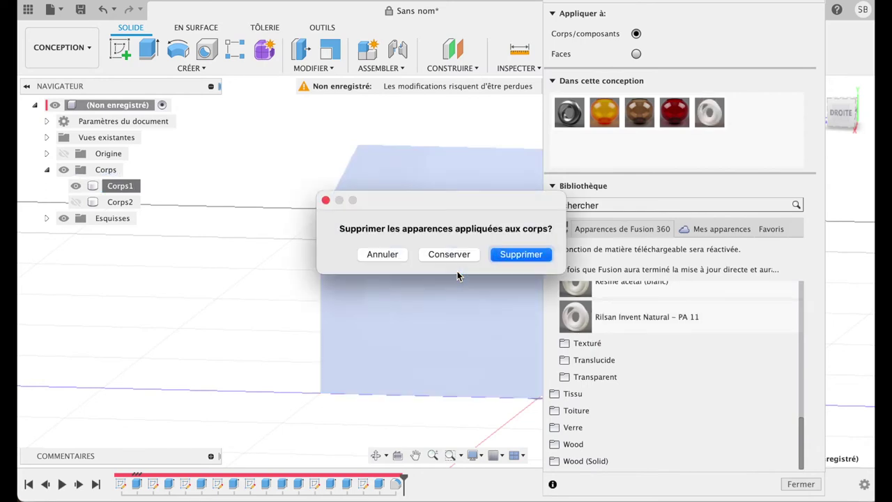
{"action": "left_click", "coordinate": [515, 255]}
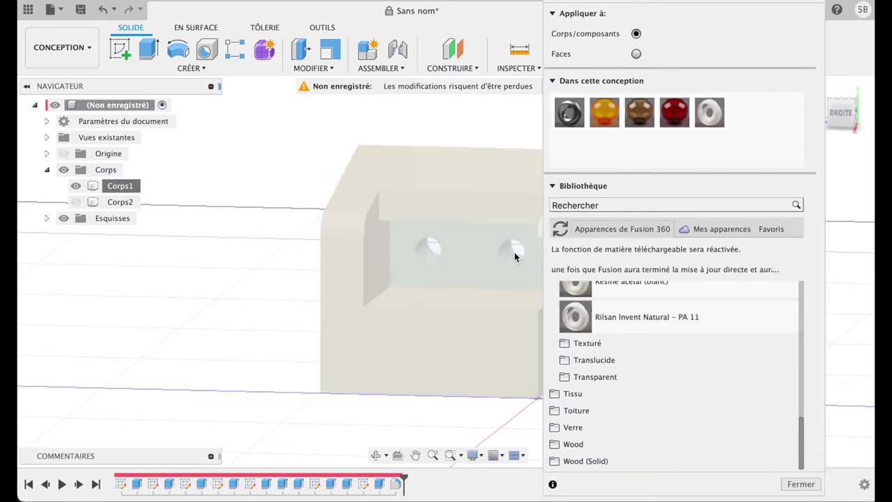
- Drag the white Orgasol plastic appearance onto the block
{"action": "scroll", "coordinate": [602, 327], "scroll_direction": "up", "scroll_amount": 3}
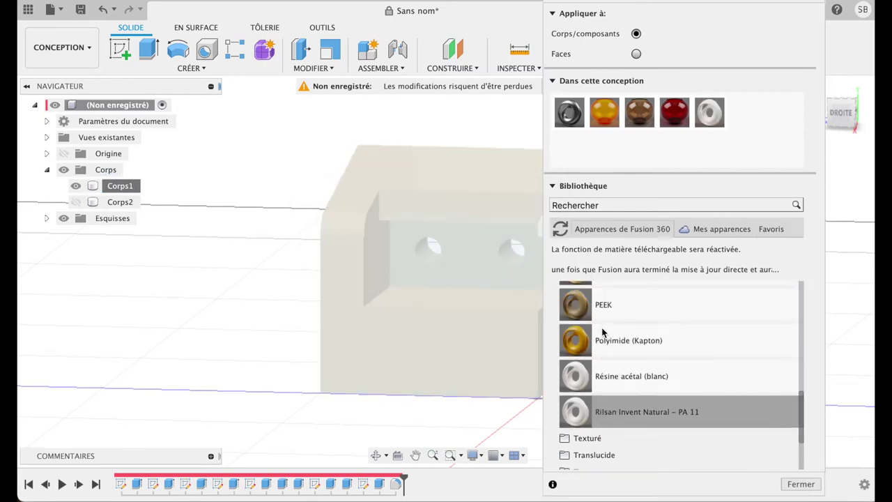
{"action": "scroll", "coordinate": [603, 331], "scroll_direction": "up", "scroll_amount": 3}
{"action": "left_click_drag", "start_coordinate": [603, 333], "coordinate": [493, 313]}
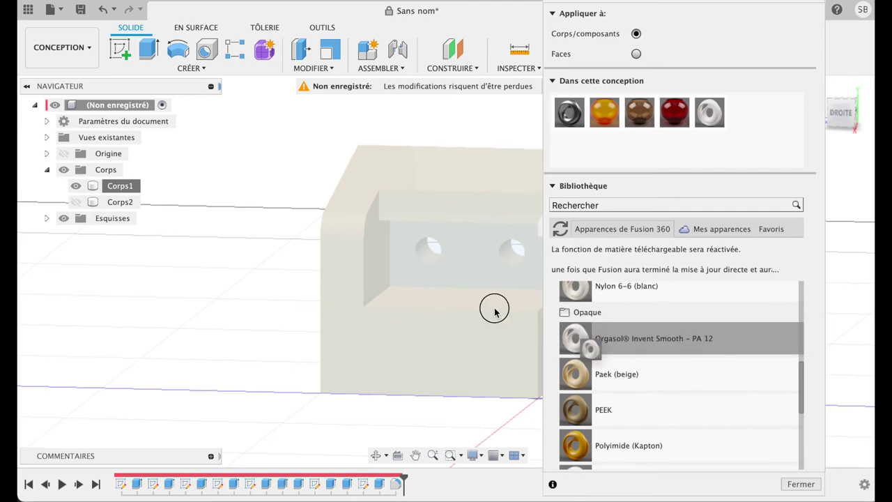
- Apply Orgasol Invent Smooth – PA 12 to Corps1, replacing earlier looks, and close the library
{"action": "left_click_drag", "start_coordinate": [575, 338], "coordinate": [433, 237]}
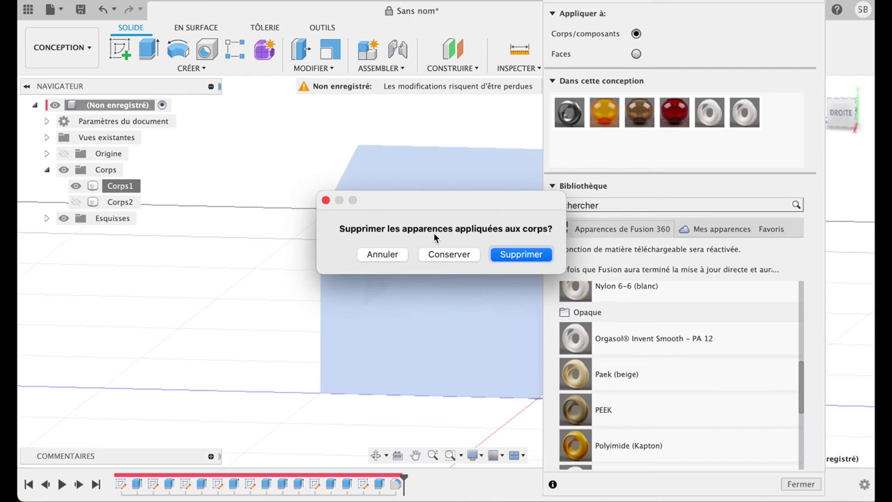
{"action": "left_click", "coordinate": [513, 255]}
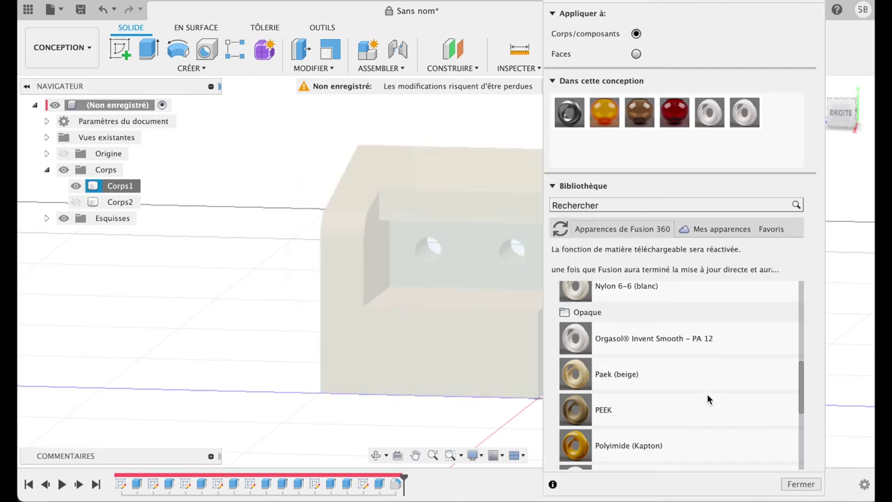
{"action": "left_click", "coordinate": [799, 483]}
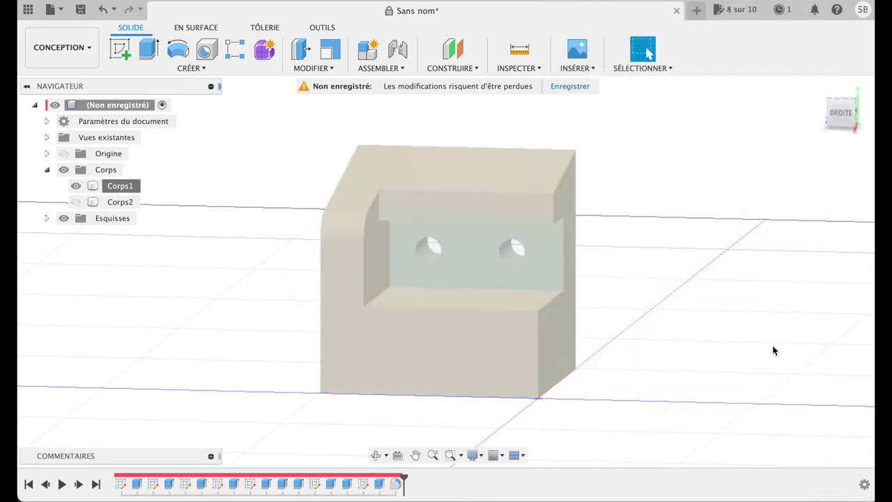
{"action": "left_click_drag", "start_coordinate": [840, 115], "coordinate": [778, 120]}
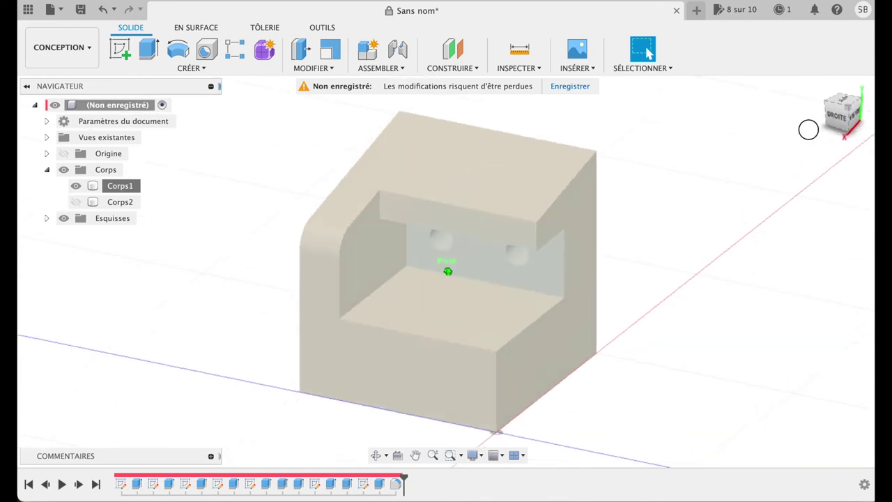
{"action": "mouse_move", "coordinate": [778, 121]}
{"action": "middle_mouse_down", "text": "shift"}
{"action": "mouse_move", "coordinate": [717, 131]}
{"action": "mouse_move", "coordinate": [836, 111]}
{"action": "mouse_move", "coordinate": [871, 127]}
{"action": "mouse_move", "coordinate": [863, 126]}
{"action": "middle_mouse_up", "text": "shift"}
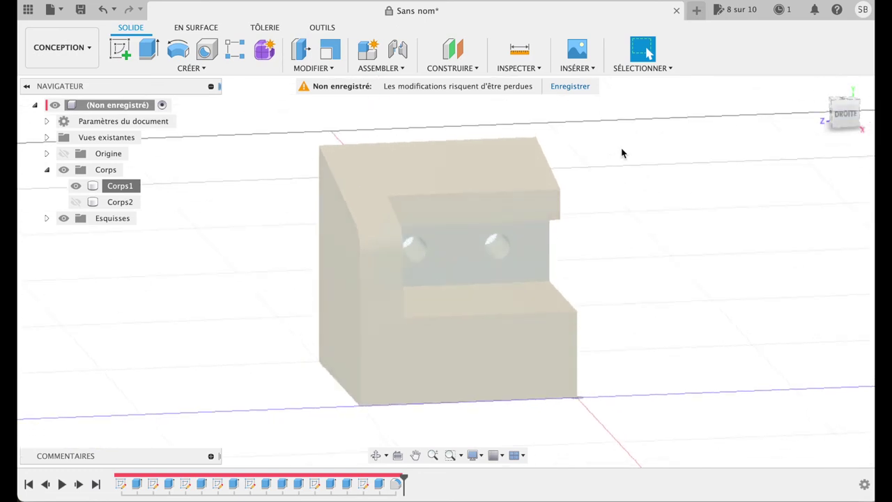
{"action": "left_click", "coordinate": [202, 67]}
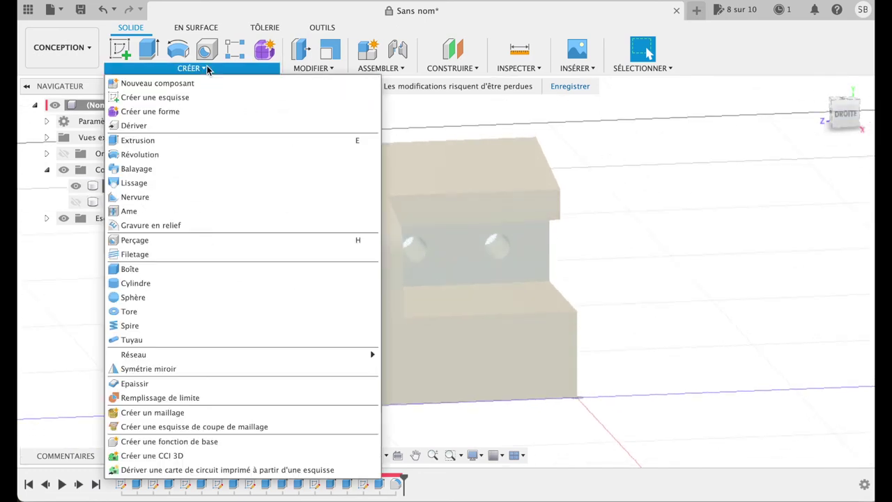
- Mirror the Corps1 body across its end plane as a new body, Corps3
{"action": "left_click", "coordinate": [188, 369]}
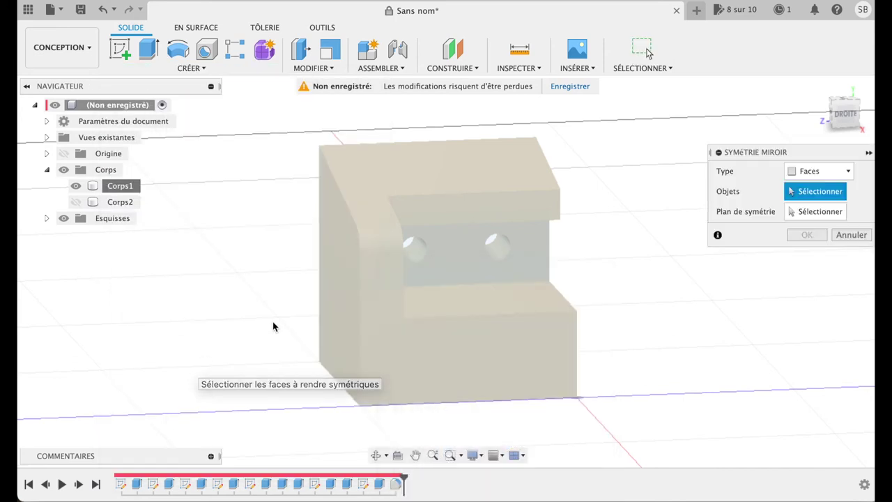
{"action": "left_click", "coordinate": [812, 171]}
{"action": "left_click", "coordinate": [805, 203]}
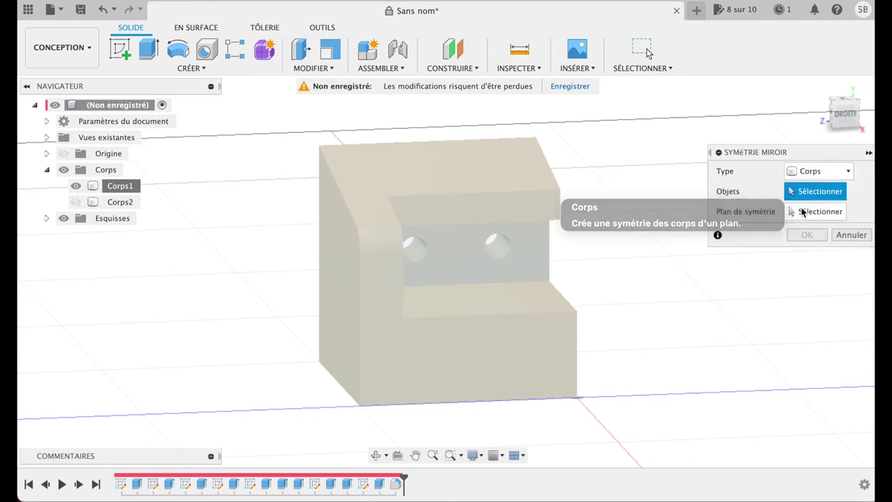
{"action": "left_click", "coordinate": [527, 187]}
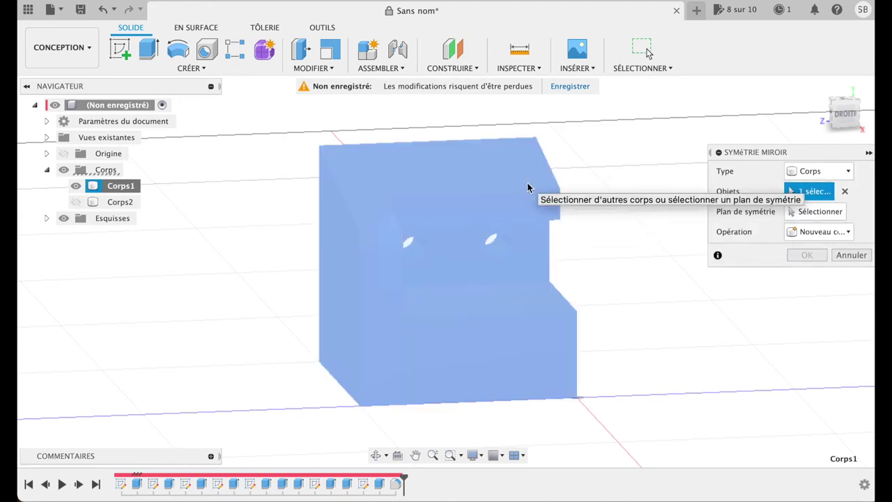
{"action": "left_click", "coordinate": [821, 212]}
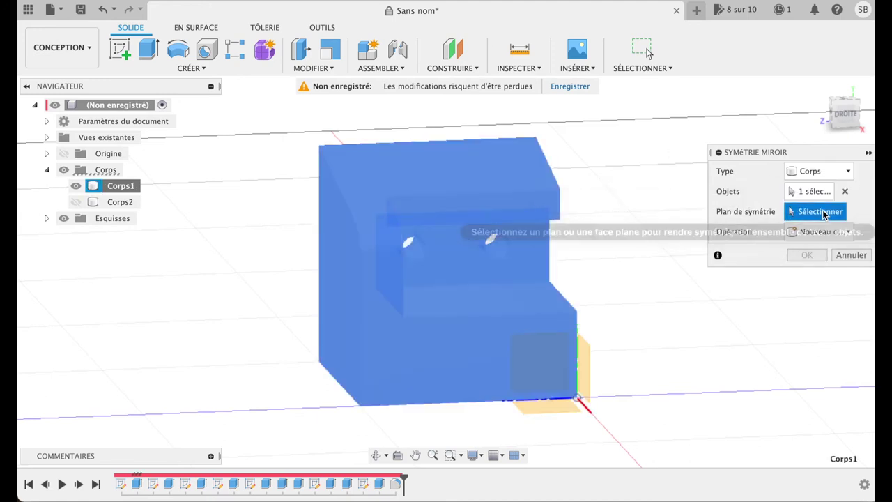
{"action": "left_click", "coordinate": [589, 392]}
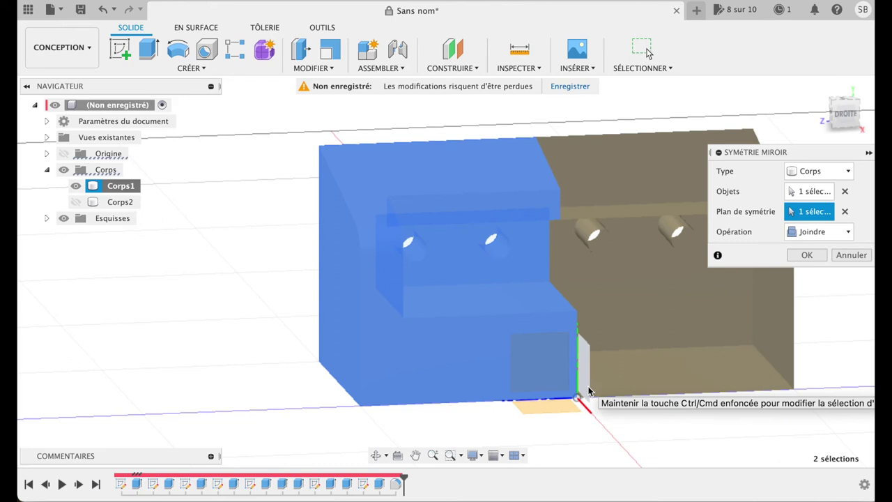
{"action": "left_click", "coordinate": [825, 236]}
{"action": "left_click", "coordinate": [825, 249]}
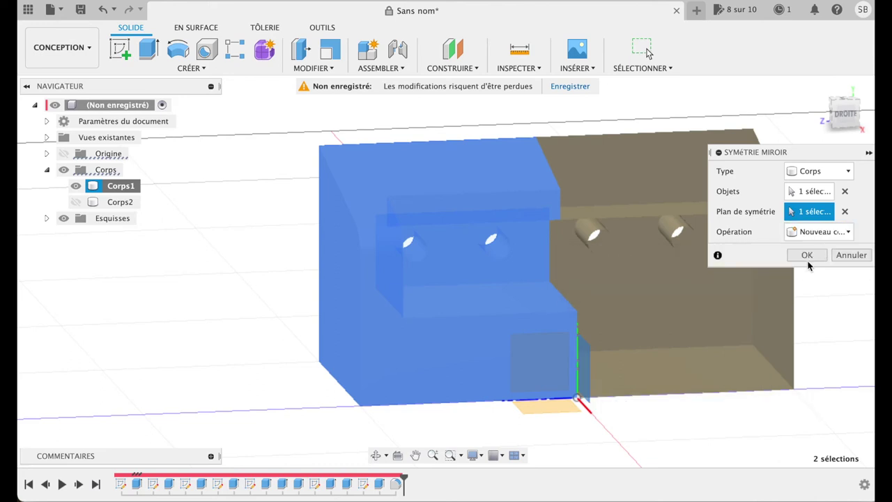
{"action": "left_click", "coordinate": [807, 255]}
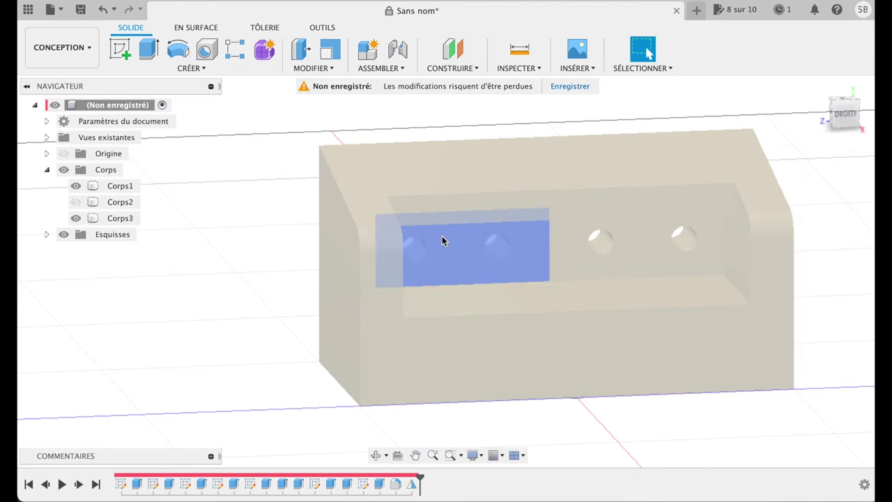
{"action": "left_click", "coordinate": [848, 122]}
- Select Corps3 and drag it roughly 150 mm along Z
{"action": "left_click", "coordinate": [664, 160]}
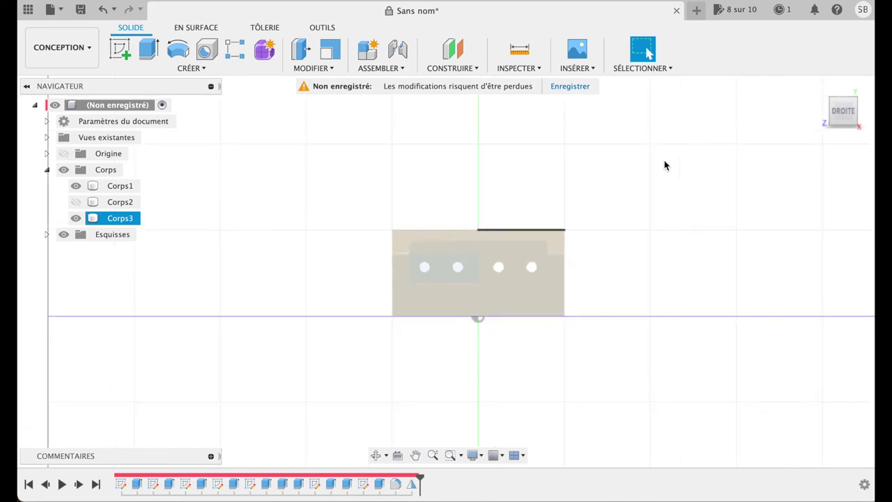
{"action": "left_click", "coordinate": [443, 266]}
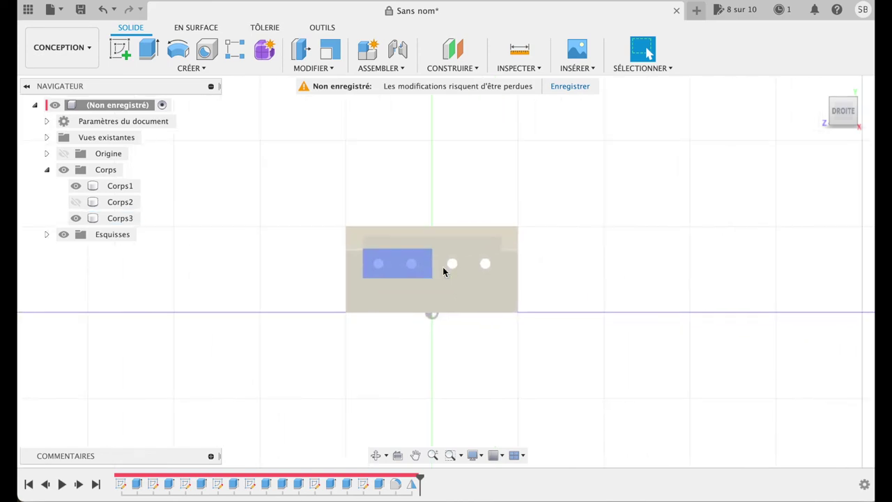
{"action": "left_click", "coordinate": [123, 219]}
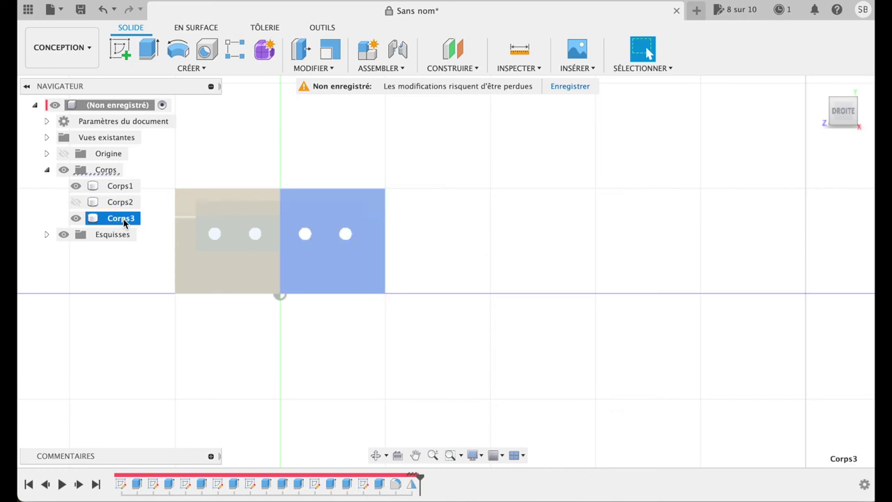
{"action": "key", "text": "m"}
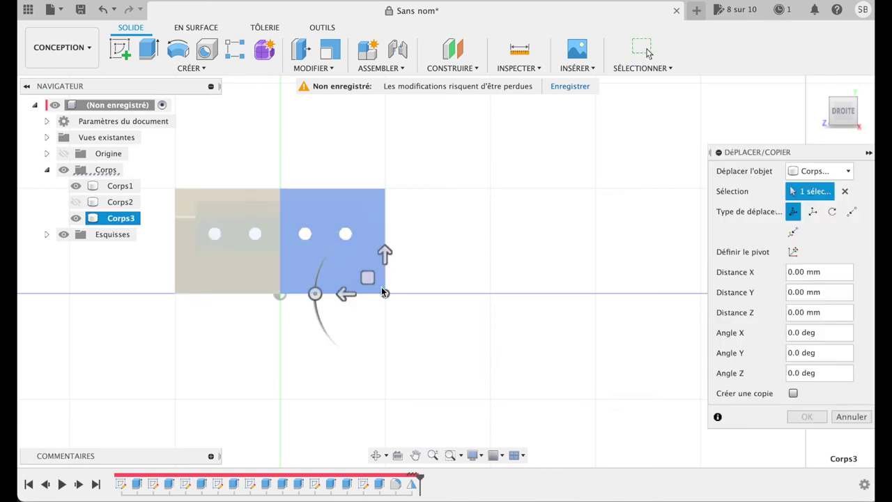
{"action": "left_click_drag", "start_coordinate": [345, 295], "coordinate": [593, 297]}
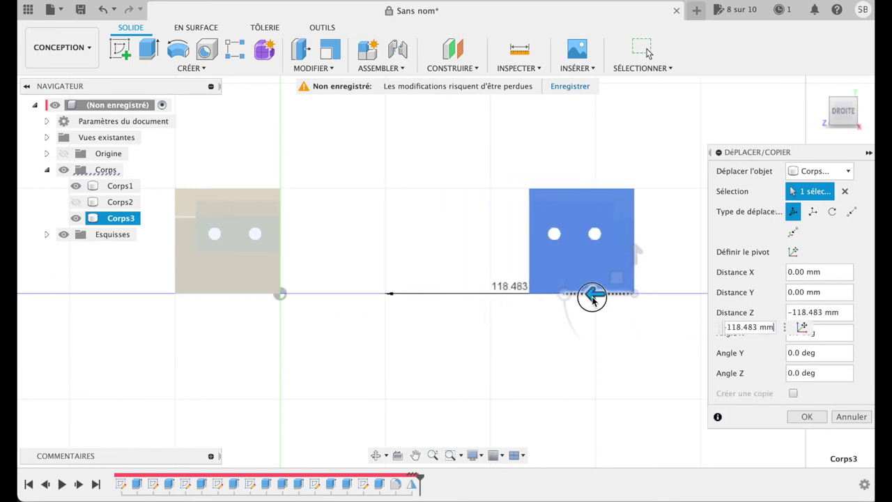
{"action": "mouse_move", "coordinate": [592, 296]}
{"action": "left_mouse_down"}
{"action": "mouse_move", "coordinate": [629, 309]}
{"action": "mouse_move", "coordinate": [625, 317]}
{"action": "left_mouse_up"}
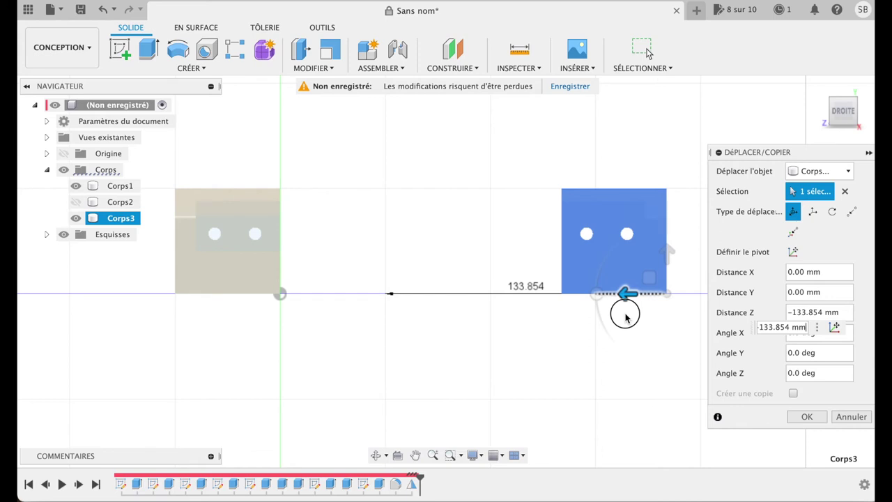
{"action": "mouse_move", "coordinate": [625, 317]}
{"action": "left_mouse_down"}
{"action": "mouse_move", "coordinate": [663, 325]}
{"action": "mouse_move", "coordinate": [659, 332]}
{"action": "left_mouse_up"}
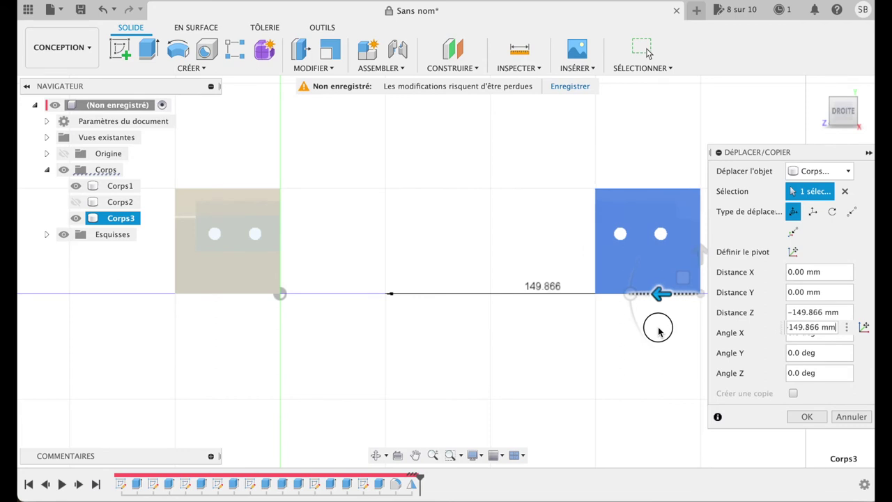
{"action": "left_click_drag", "start_coordinate": [659, 332], "coordinate": [657, 327]}
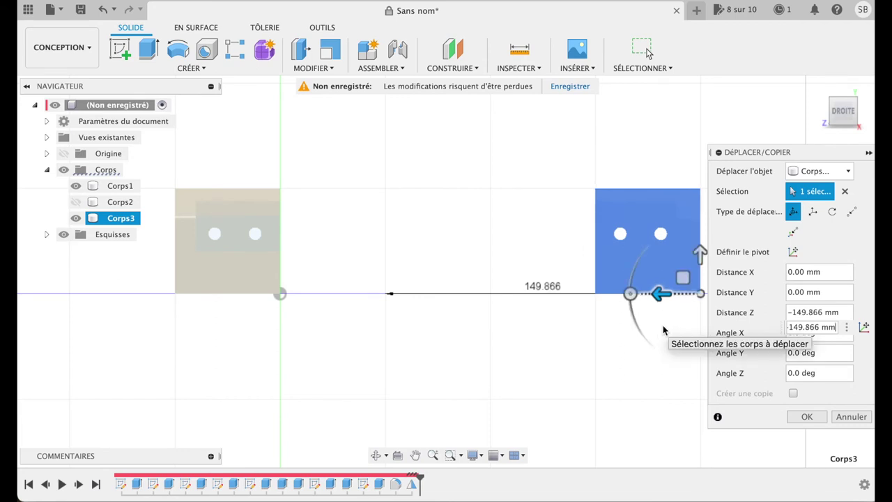
- Set the Z move distance to exactly −150 mm and confirm it
{"action": "left_click", "coordinate": [844, 312]}
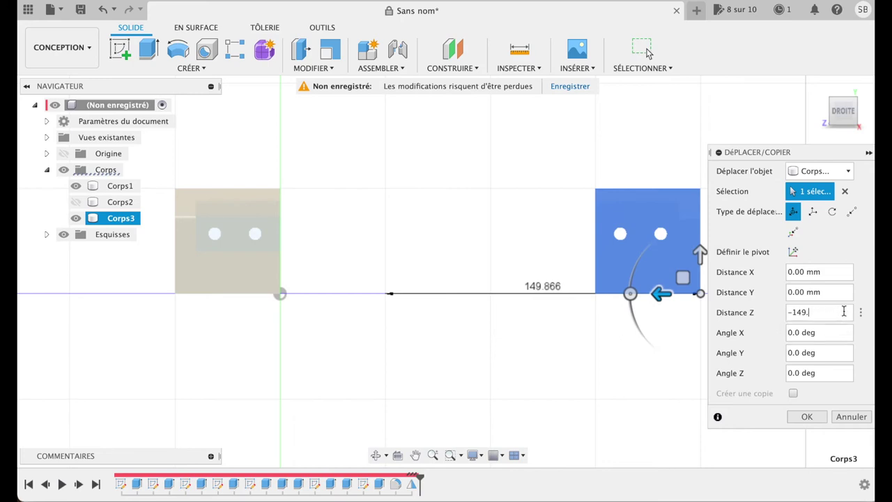
{"action": "type", "text": "50"}
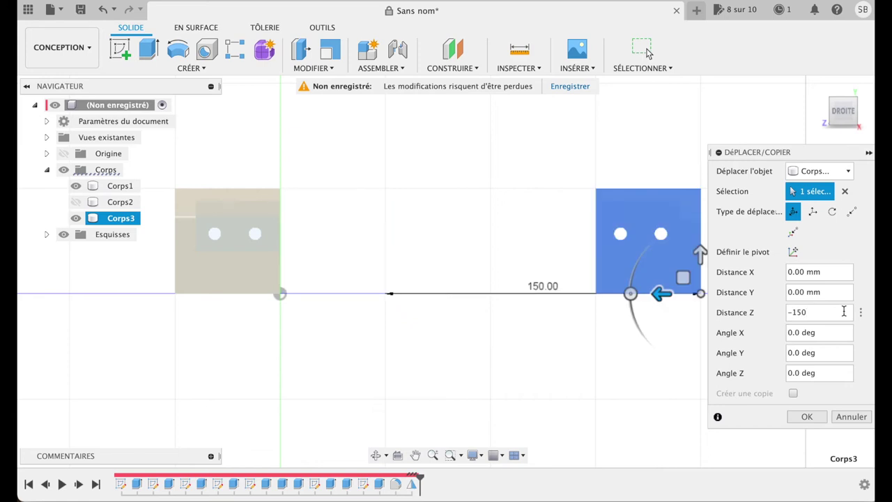
{"action": "key", "text": "Return"}
{"action": "left_click", "coordinate": [818, 85]}
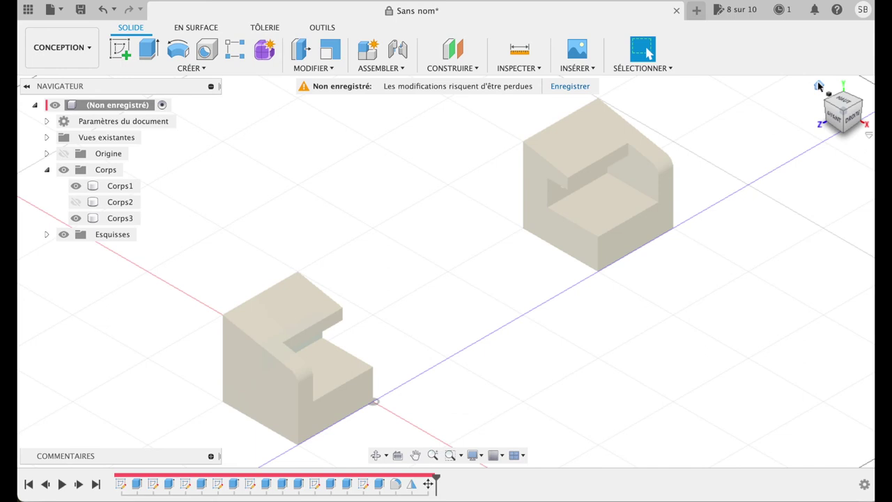
{"action": "left_click", "coordinate": [856, 119]}
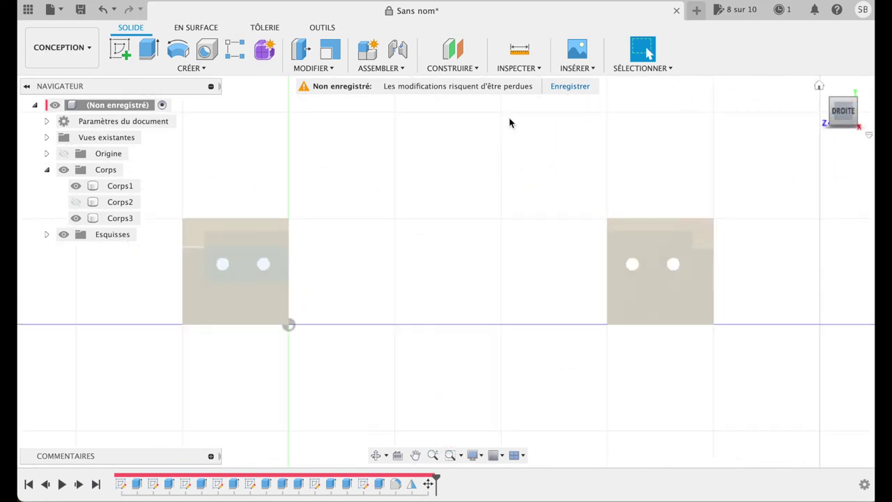
- Start a new sketch, Esquisse8, on the blocks' flat side face
{"action": "left_click", "coordinate": [121, 55]}
{"action": "left_click", "coordinate": [271, 296]}
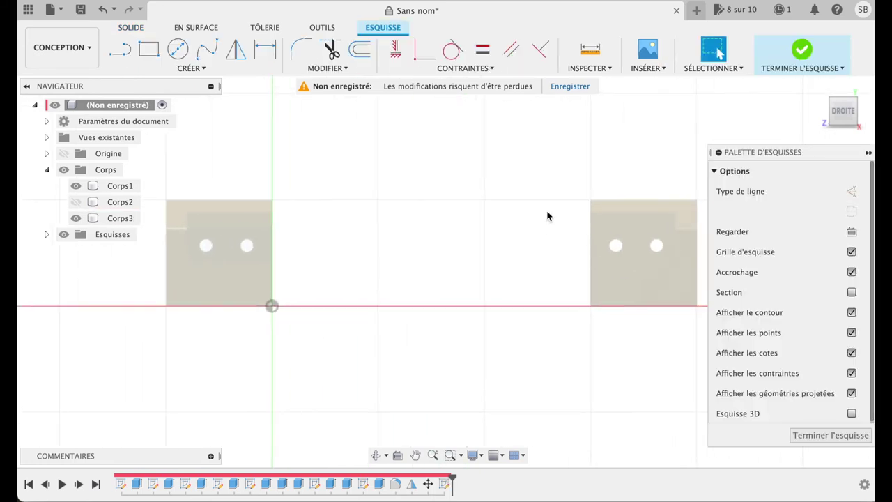
{"action": "left_click", "coordinate": [146, 52]}
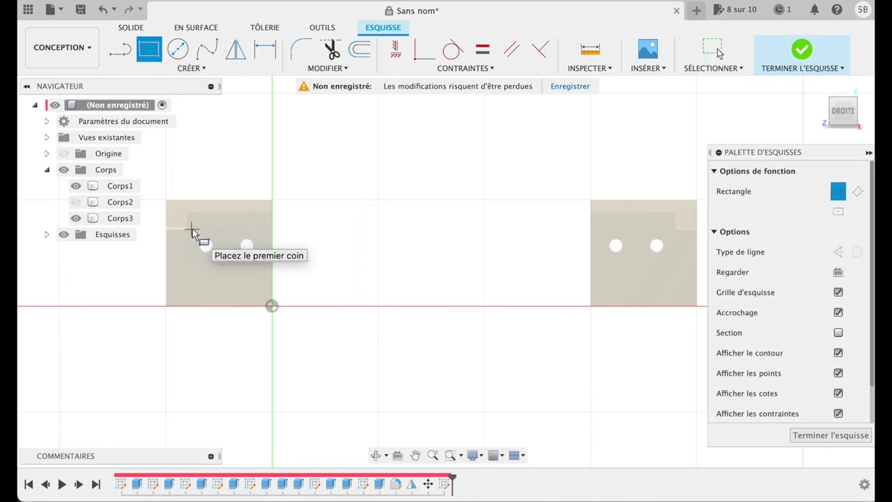
{"action": "scroll", "coordinate": [193, 232], "scroll_direction": "up", "scroll_amount": 3}
{"action": "scroll", "coordinate": [193, 233], "scroll_direction": "left", "scroll_amount": 3}
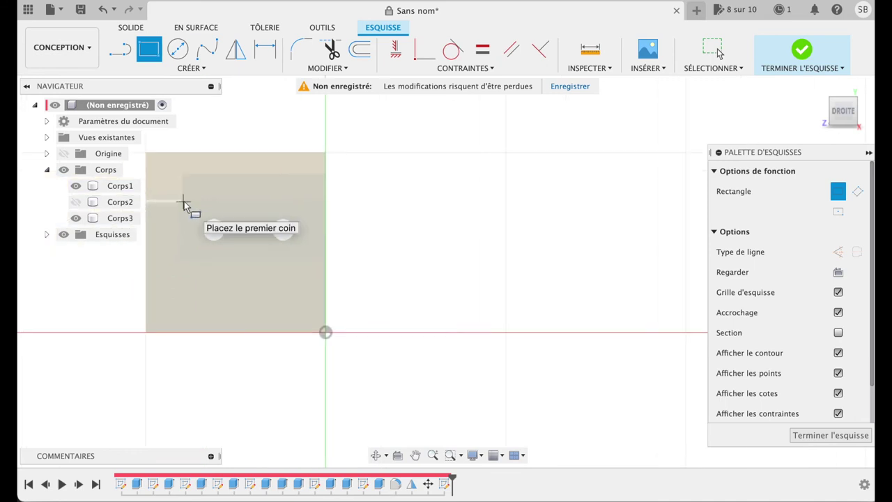
{"action": "key", "text": "Escape"}
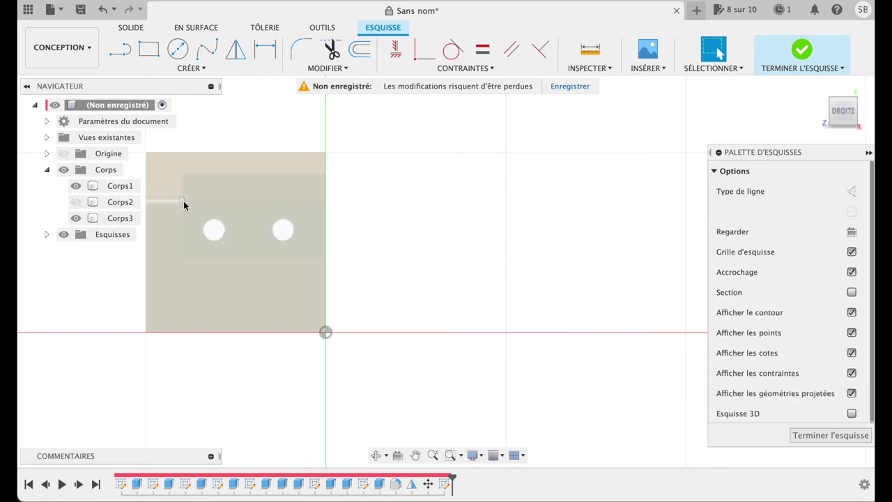
{"action": "left_click", "coordinate": [47, 236]}
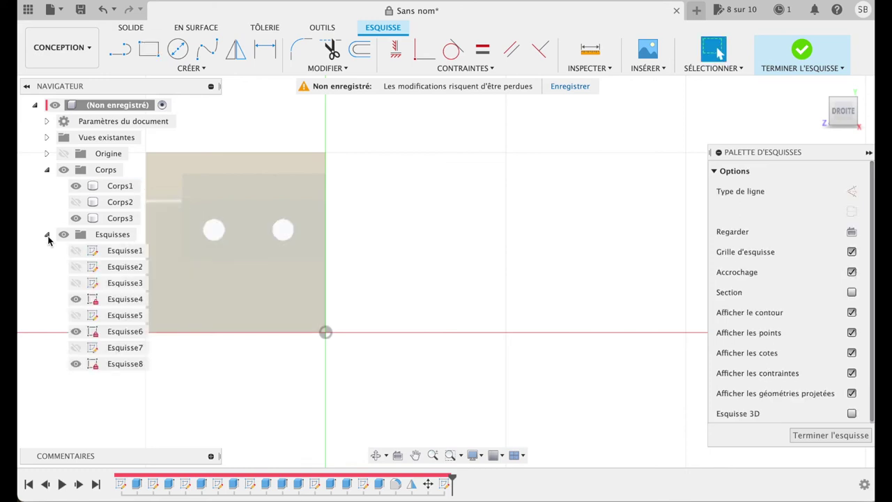
- Hide Esquisse4 and the other sketches, showing only Esquisse7's outline and holes
{"action": "left_click", "coordinate": [76, 301]}
{"action": "left_click", "coordinate": [77, 366]}
{"action": "left_click", "coordinate": [76, 347]}
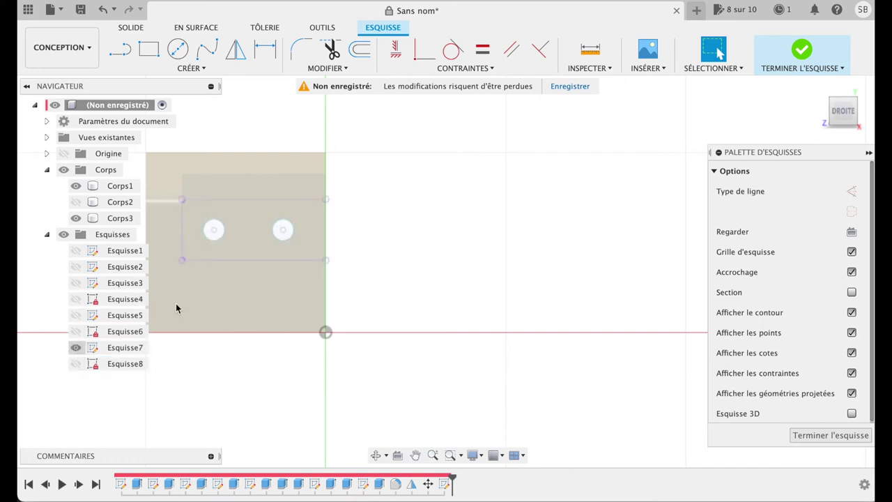
- Draw a 230 × 17 mm rectangle from the outline's top-left corner
{"action": "left_click", "coordinate": [148, 49]}
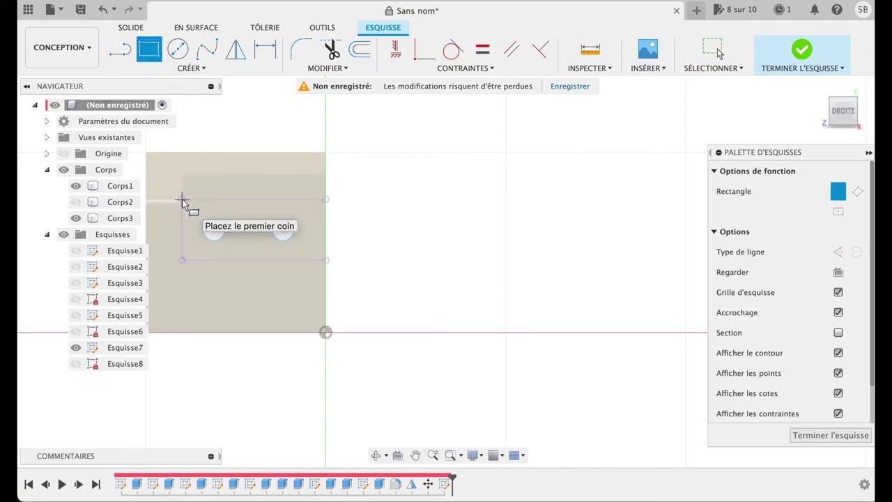
{"action": "left_click", "coordinate": [182, 200]}
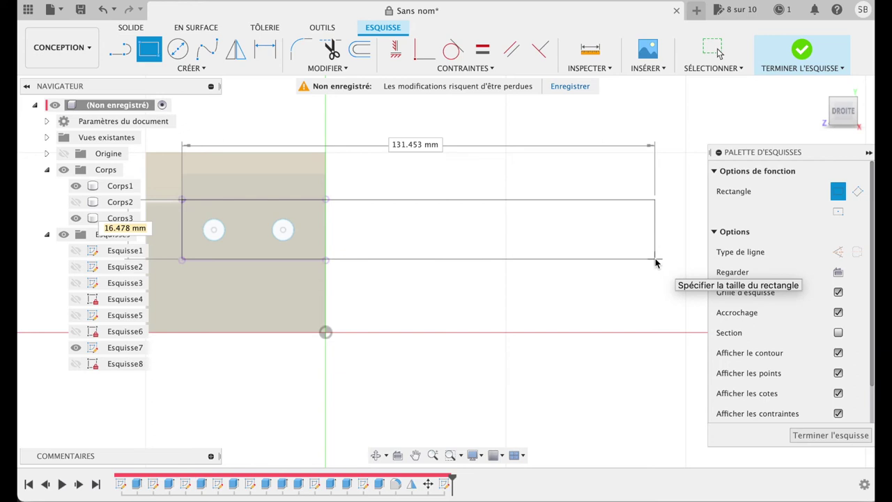
{"action": "type", "text": "17"}
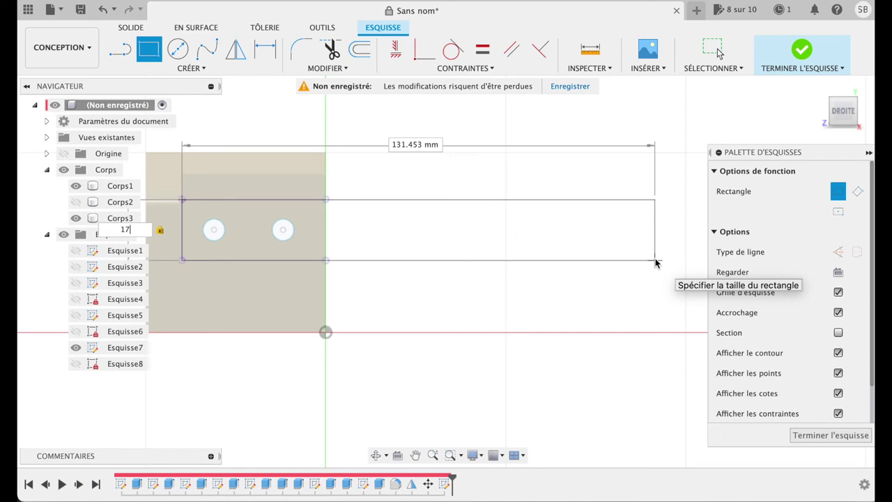
{"action": "scroll", "coordinate": [655, 263], "scroll_direction": "right", "scroll_amount": 2}
{"action": "scroll", "coordinate": [655, 262], "scroll_direction": "right", "scroll_amount": 2}
{"action": "scroll", "coordinate": [655, 263], "scroll_direction": "right", "scroll_amount": 3}
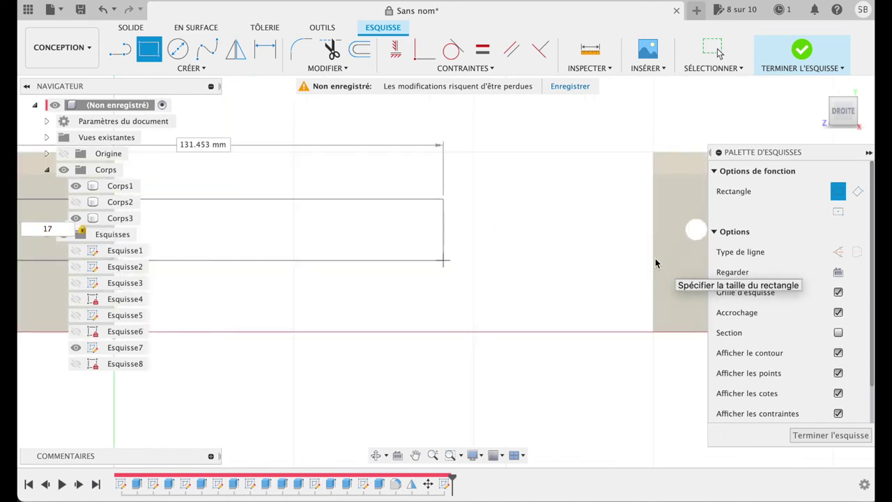
{"action": "scroll", "coordinate": [655, 263], "scroll_direction": "right", "scroll_amount": 4}
{"action": "scroll", "coordinate": [655, 263], "scroll_direction": "right", "scroll_amount": 3}
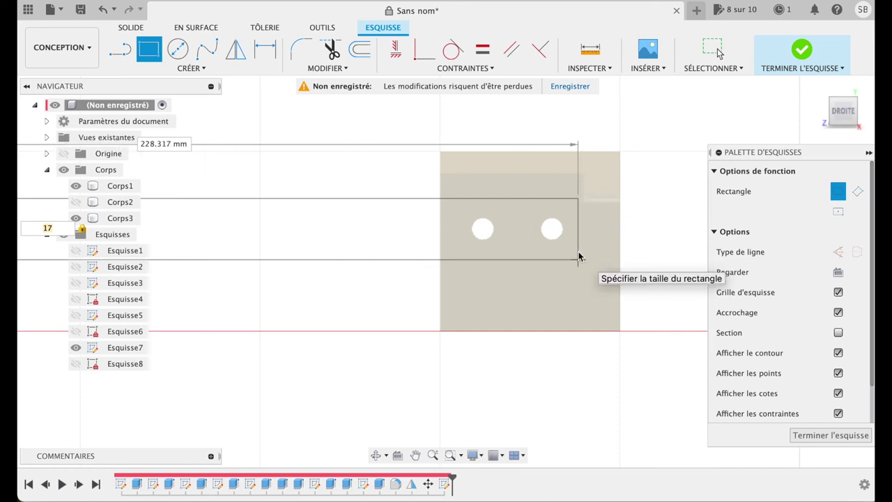
{"action": "scroll", "coordinate": [578, 257], "scroll_direction": "left", "scroll_amount": 1}
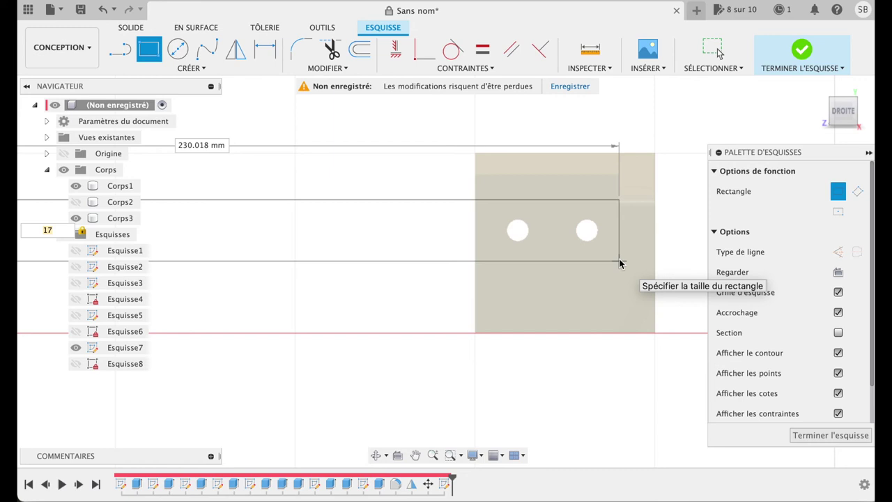
{"action": "key", "text": "Tab"}
{"action": "type", "text": "2"}
{"action": "key", "text": "Return"}
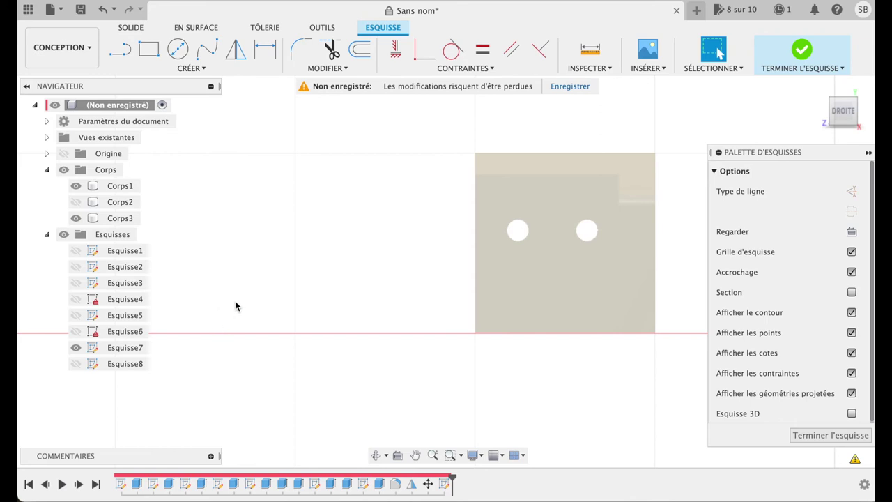
{"action": "scroll", "coordinate": [234, 305], "scroll_direction": "right", "scroll_amount": 10}
- Draw another 230 × 17 mm rectangle from the outline's top-left corner
{"action": "scroll", "coordinate": [235, 306], "scroll_direction": "left", "scroll_amount": 5}
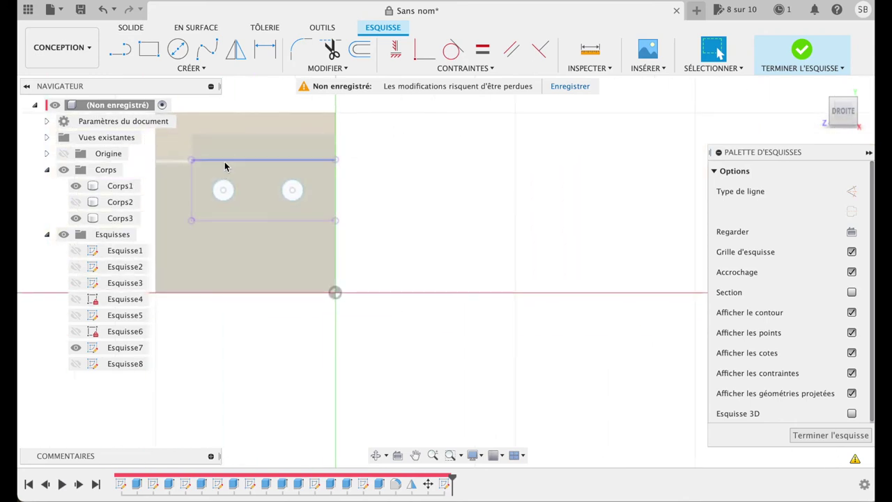
{"action": "left_click", "coordinate": [152, 52]}
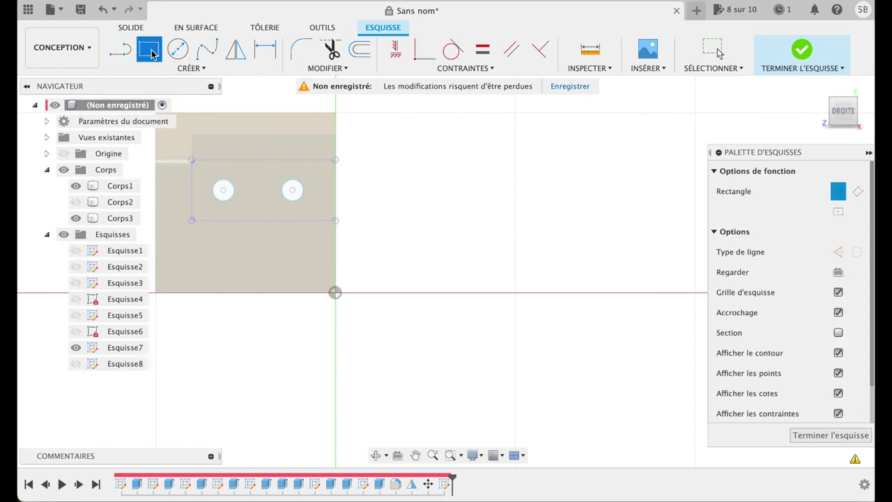
{"action": "left_click", "coordinate": [191, 160]}
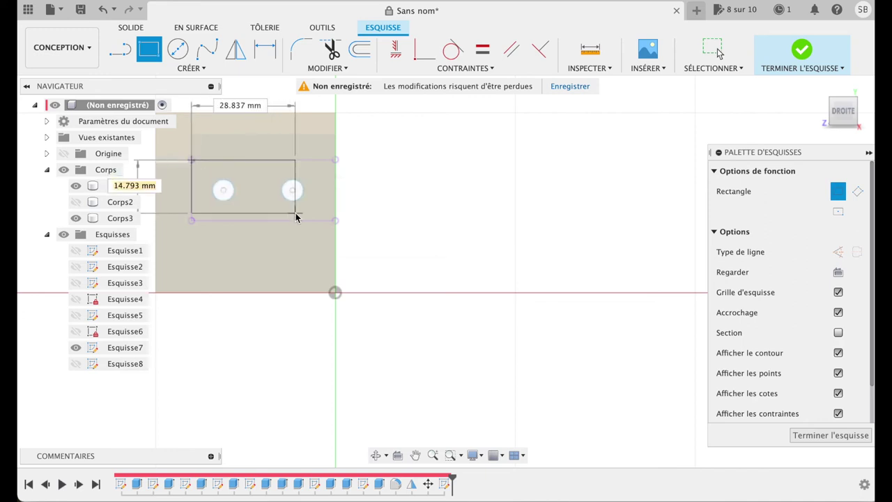
{"action": "type", "text": "17"}
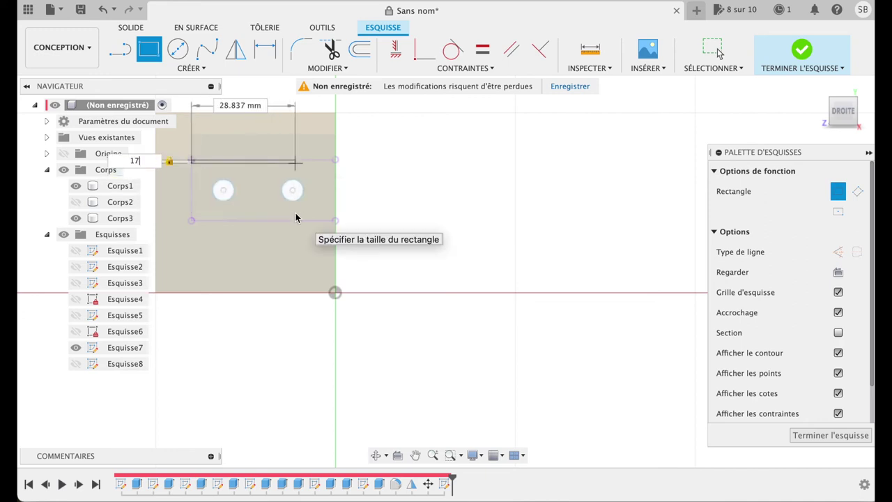
{"action": "key", "text": "Tab"}
{"action": "type", "text": "230"}
{"action": "key", "text": "Tab"}
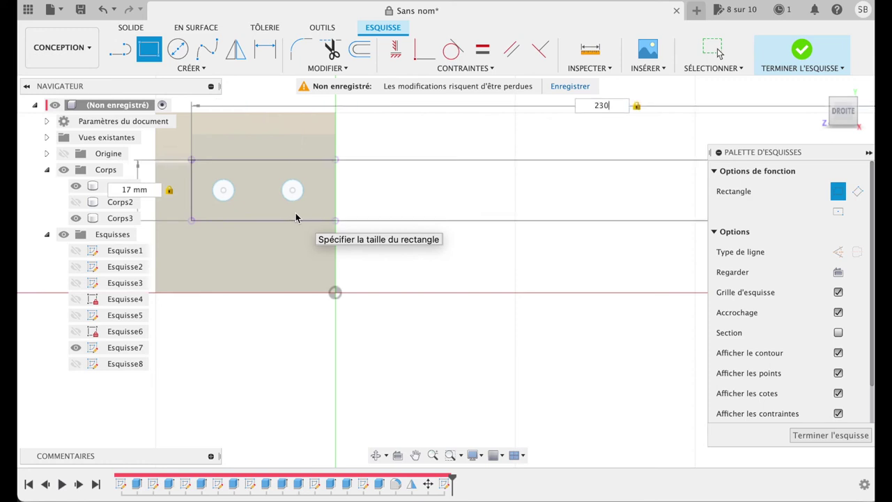
{"action": "key", "text": "Return"}
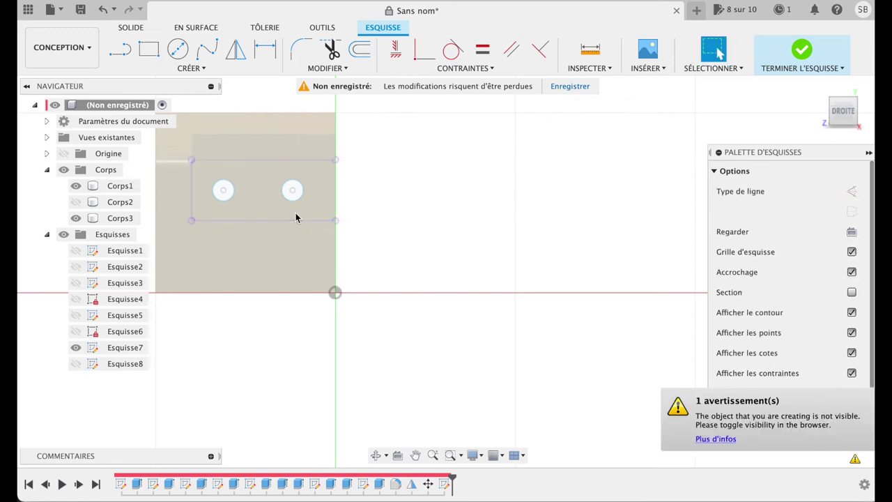
- Hide the Esquisse7 outline and begin a new rectangle below the two holes
{"action": "left_click", "coordinate": [76, 202]}
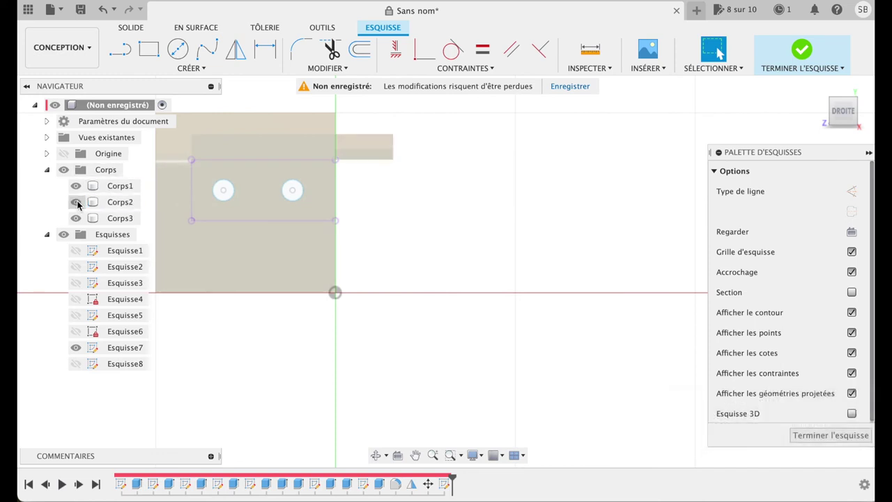
{"action": "left_click", "coordinate": [76, 202]}
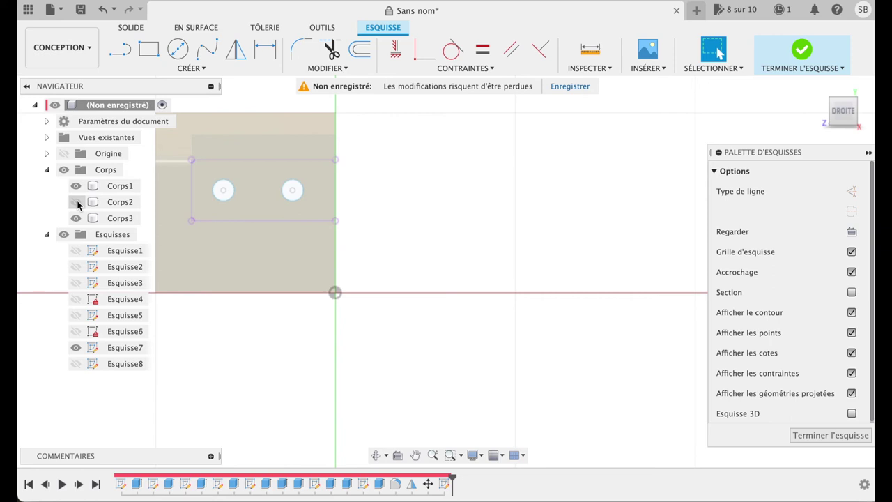
{"action": "left_click", "coordinate": [76, 347]}
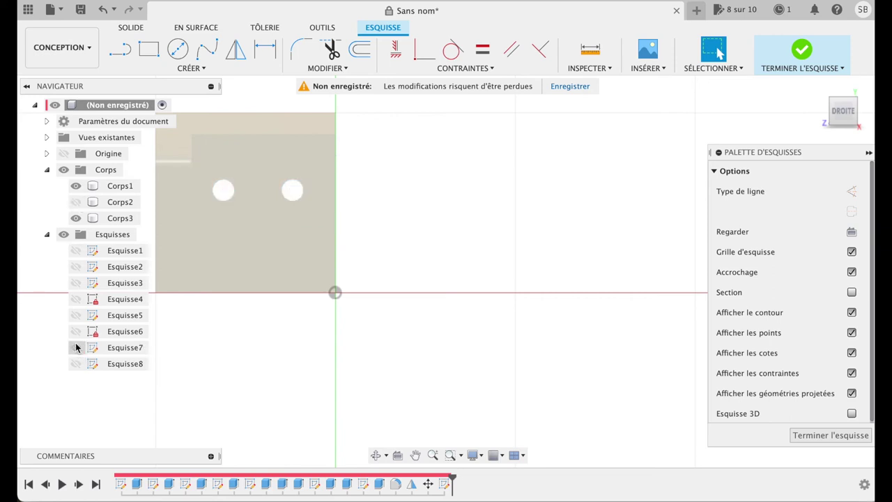
{"action": "left_click", "coordinate": [154, 54]}
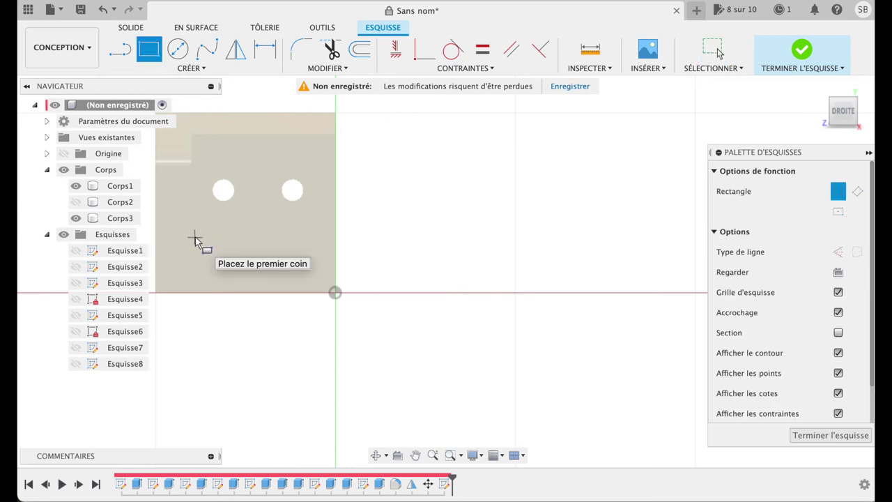
{"action": "left_click", "coordinate": [195, 238]}
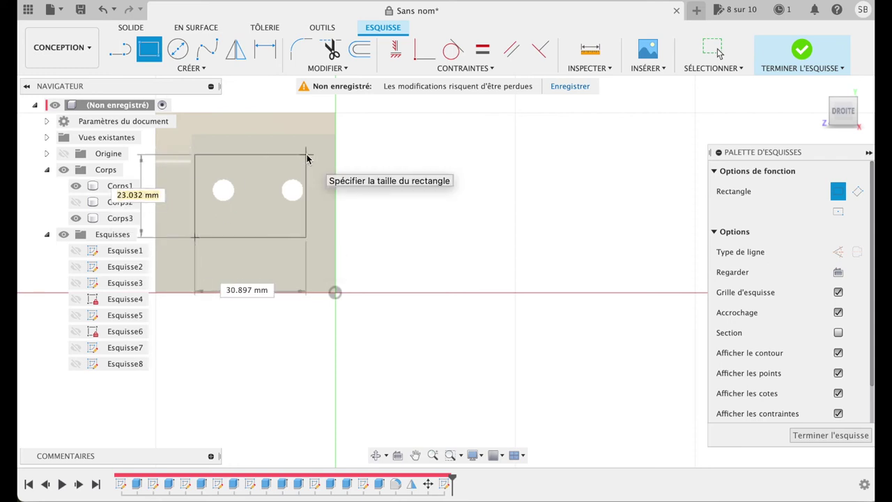
- Draw a 17 mm tall, 230 mm wide rectangle across the side block and finish Esquisse8
{"action": "type", "text": "17"}
{"action": "key", "text": "Tab"}
{"action": "type", "text": "2"}
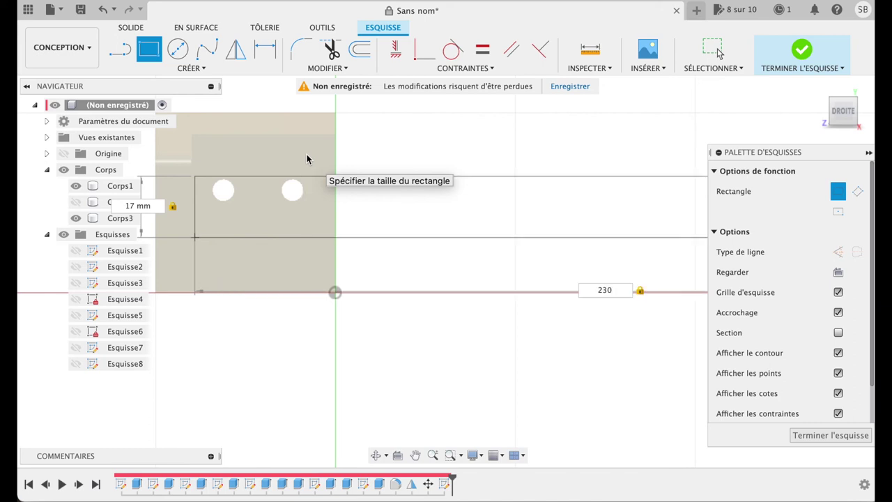
{"action": "left_click", "coordinate": [306, 159]}
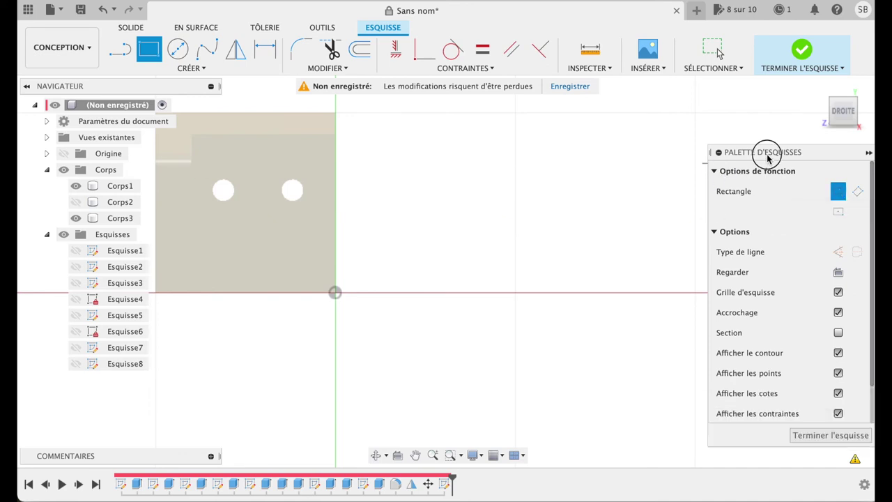
{"action": "left_click_drag", "start_coordinate": [772, 153], "coordinate": [636, 99]}
{"action": "left_click", "coordinate": [701, 379]}
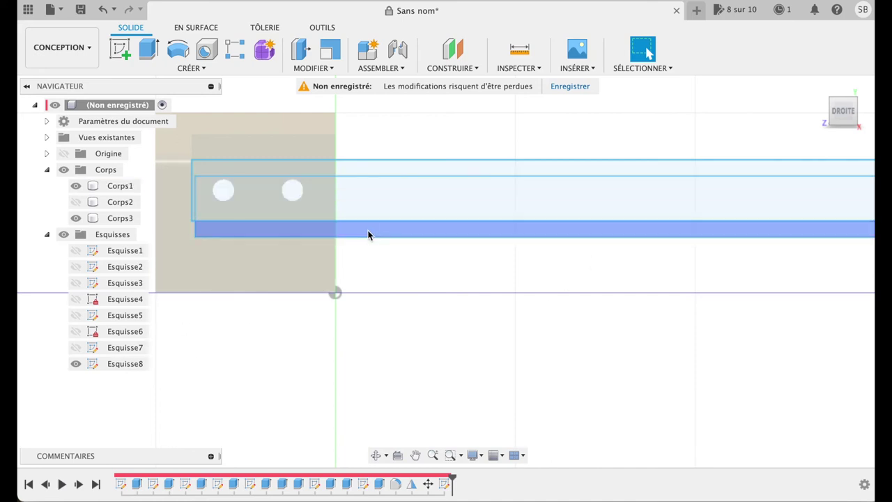
- Delete the two redundant 230 mm lines and both 17 mm end lines
{"action": "left_click", "coordinate": [396, 178]}
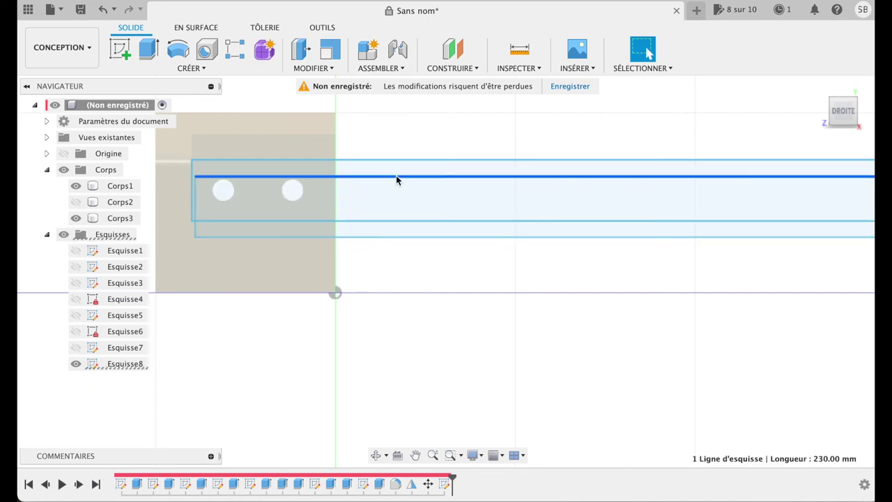
{"action": "key", "text": "Delete"}
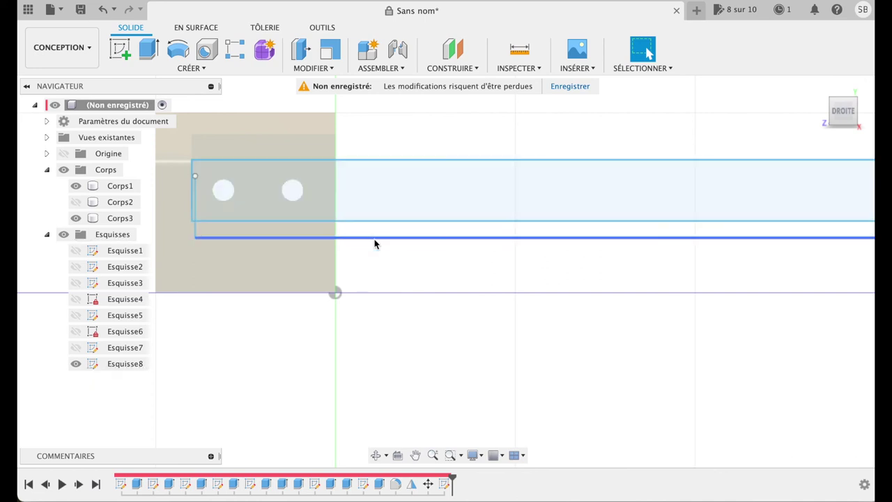
{"action": "left_click", "coordinate": [374, 239]}
{"action": "key", "text": "Delete"}
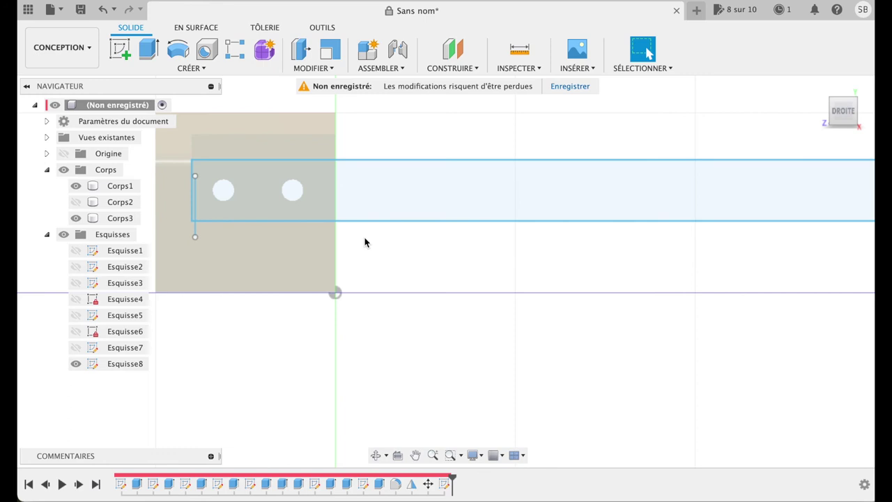
{"action": "left_click", "coordinate": [195, 205]}
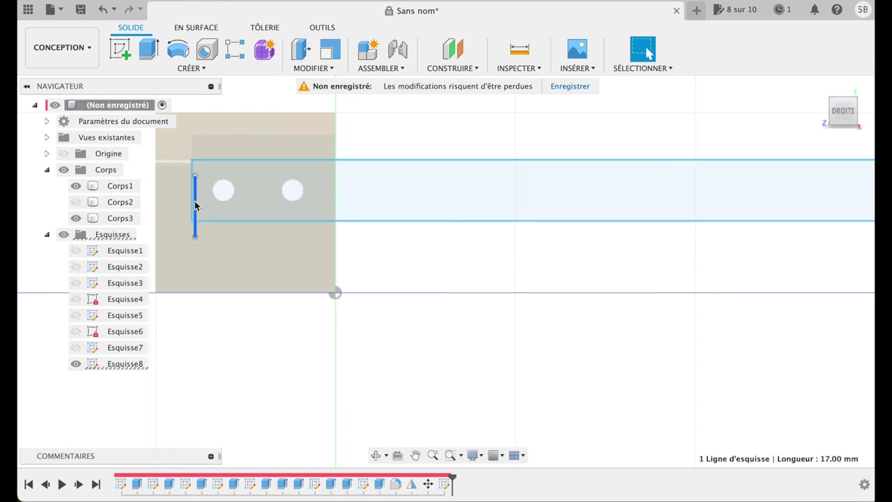
{"action": "key", "text": "Delete"}
{"action": "scroll", "coordinate": [601, 281], "scroll_direction": "right", "scroll_amount": 5}
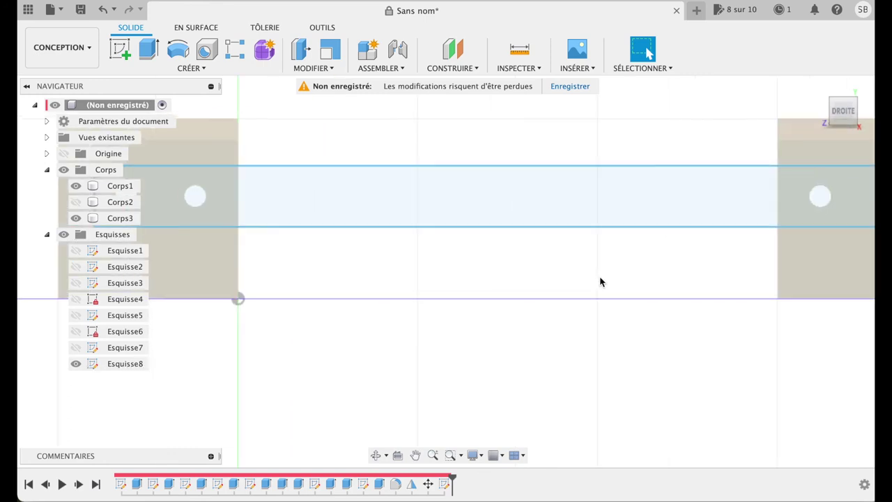
{"action": "scroll", "coordinate": [600, 282], "scroll_direction": "right", "scroll_amount": 5}
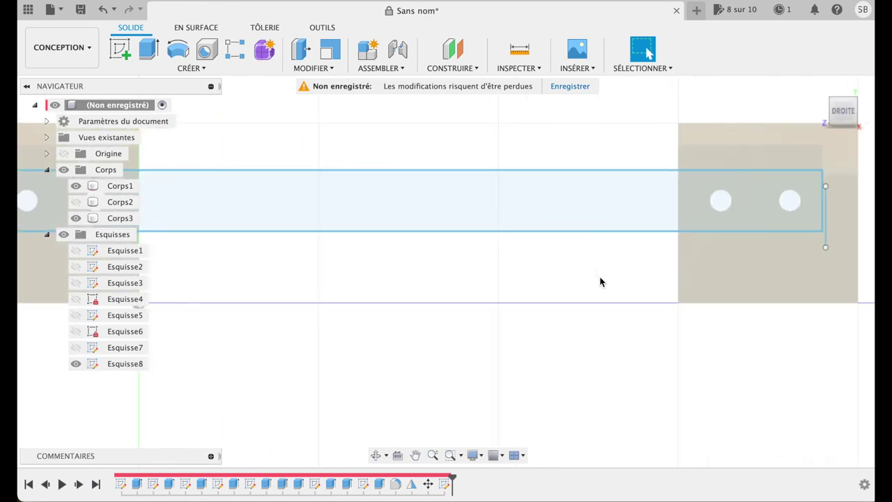
{"action": "left_click", "coordinate": [828, 220]}
{"action": "key", "text": "Delete"}
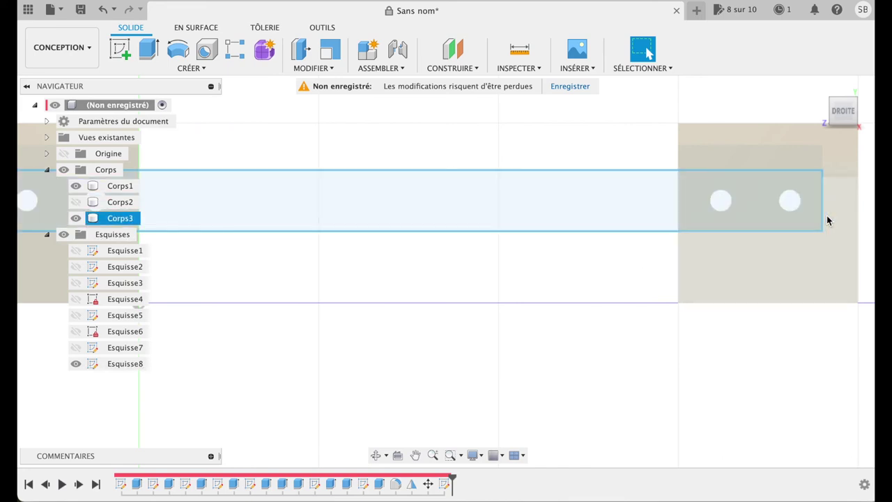
- Select the remaining band profile and start an Extrude on it, viewed in 3D
{"action": "left_click", "coordinate": [555, 187]}
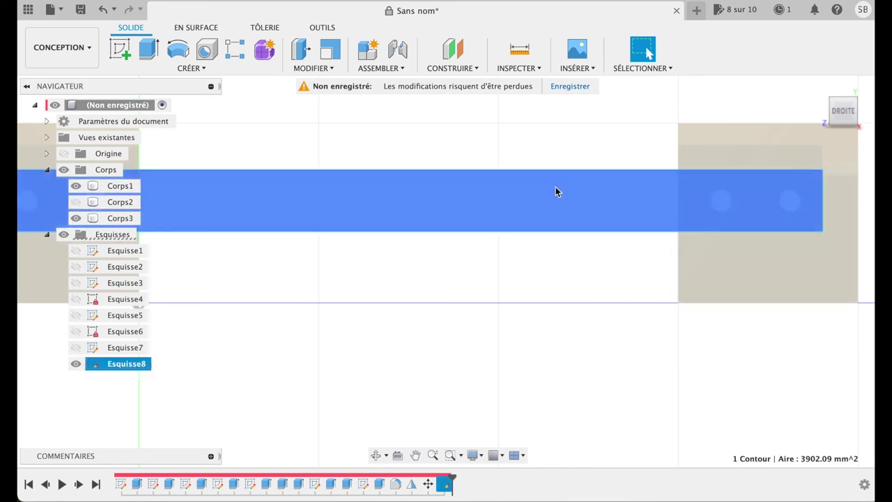
{"action": "key", "text": "e"}
{"action": "mouse_move", "coordinate": [816, 112]}
{"action": "left_mouse_down"}
{"action": "mouse_move", "coordinate": [744, 104]}
{"action": "mouse_move", "coordinate": [735, 116]}
{"action": "left_mouse_up"}
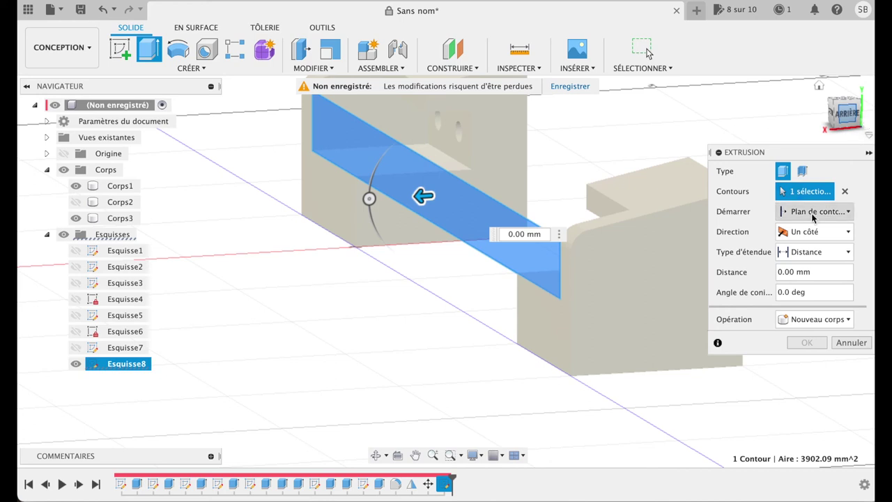
- Extrude the band two-sided, 68.618 mm and 34.228 mm, as a new body Corps4
{"action": "left_click", "coordinate": [812, 235]}
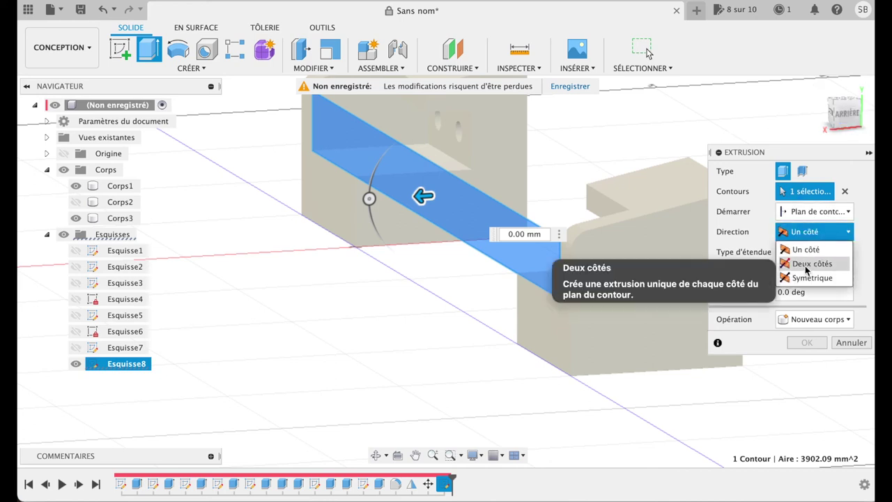
{"action": "left_click", "coordinate": [810, 263]}
{"action": "left_click_drag", "start_coordinate": [423, 195], "coordinate": [184, 259]}
{"action": "left_click_drag", "start_coordinate": [450, 195], "coordinate": [568, 188]}
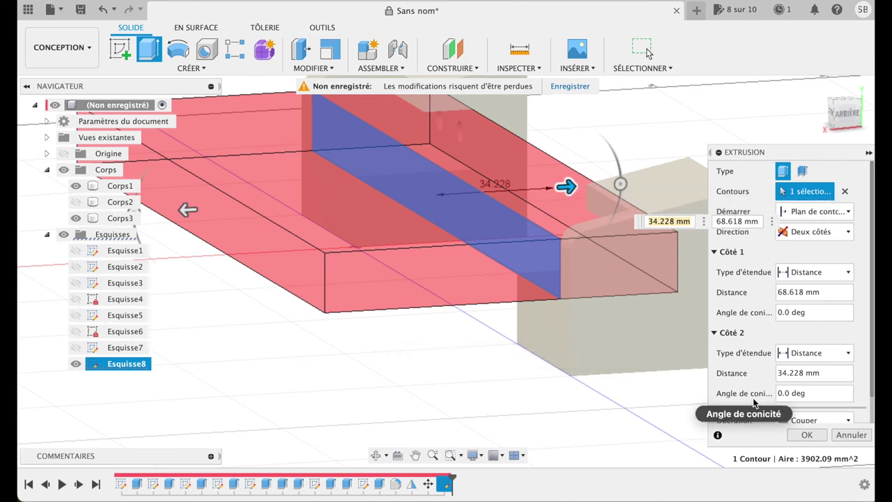
{"action": "left_click_drag", "start_coordinate": [724, 152], "coordinate": [736, 91]}
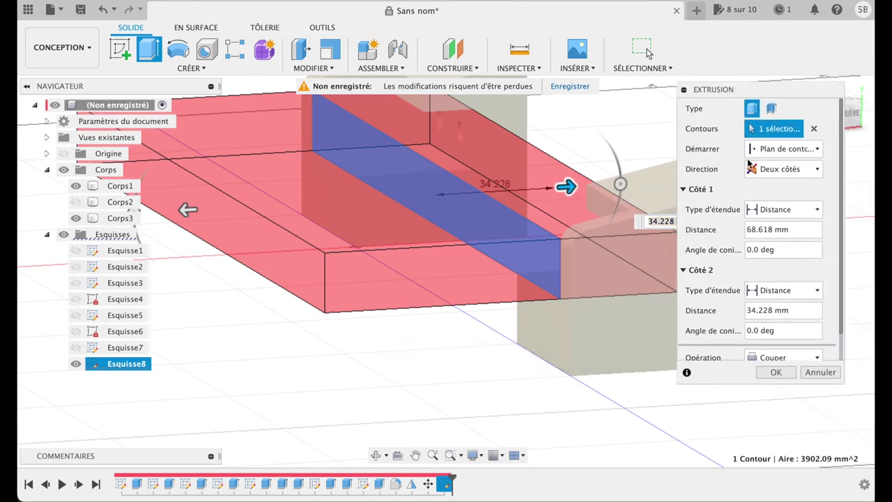
{"action": "left_click", "coordinate": [784, 361]}
{"action": "left_click", "coordinate": [787, 418]}
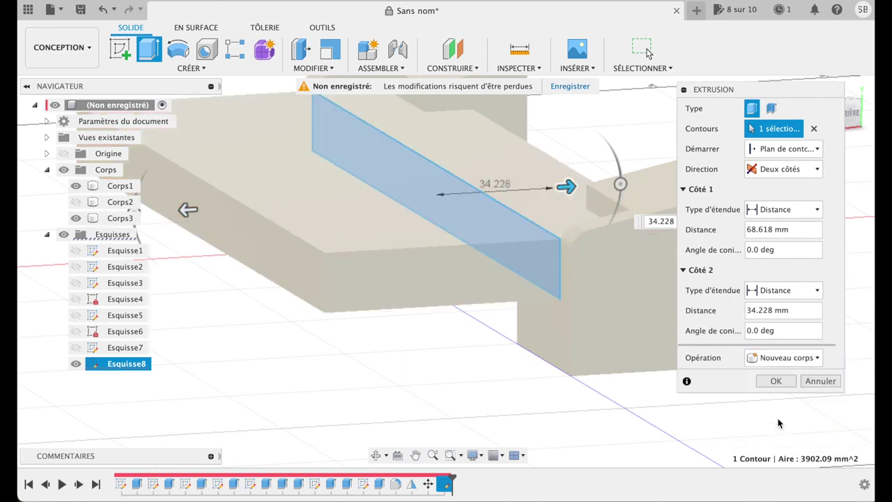
{"action": "left_click", "coordinate": [775, 382]}
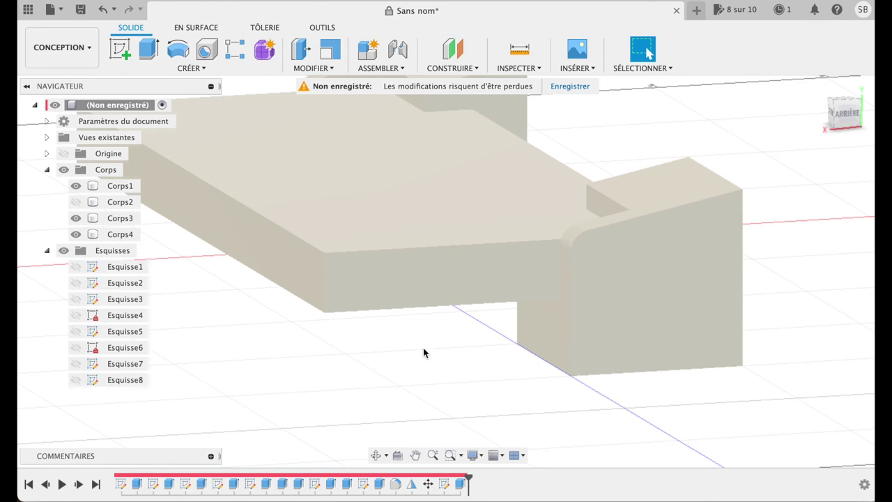
- Open the appearance library for shelf body Corps4 and browse to the wood appearances
{"action": "left_click", "coordinate": [132, 234]}
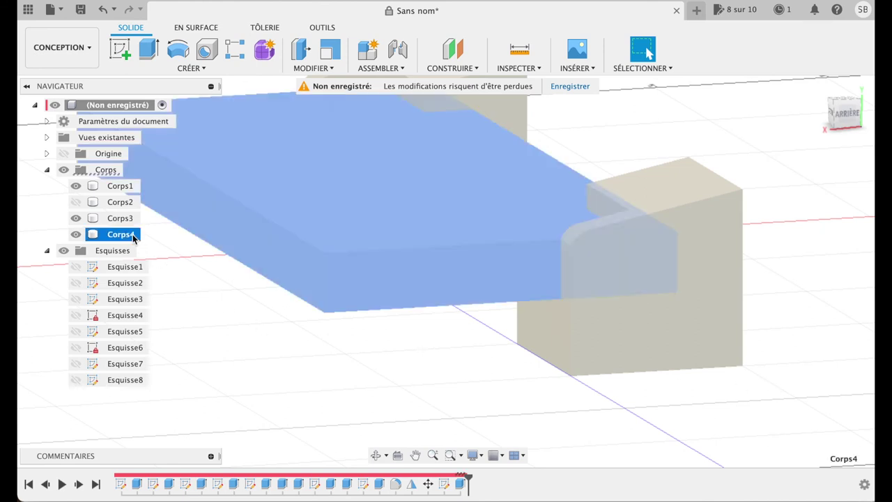
{"action": "right_click", "coordinate": [133, 237]}
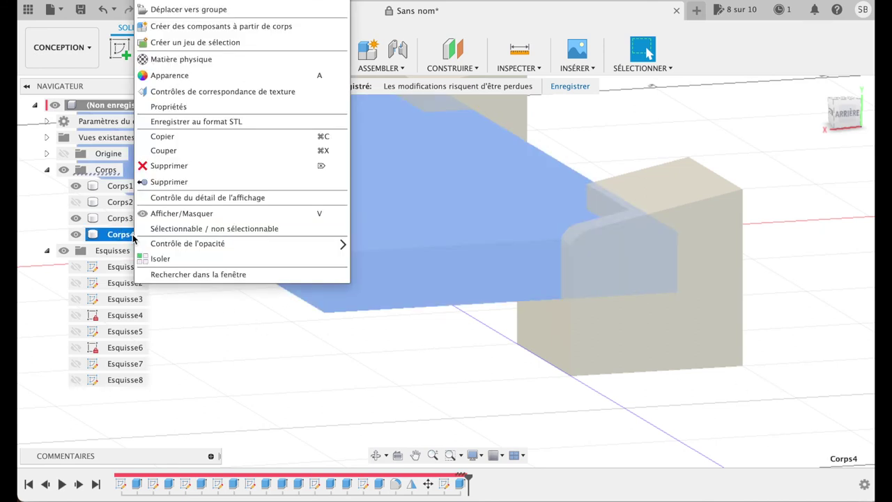
{"action": "left_click", "coordinate": [223, 75]}
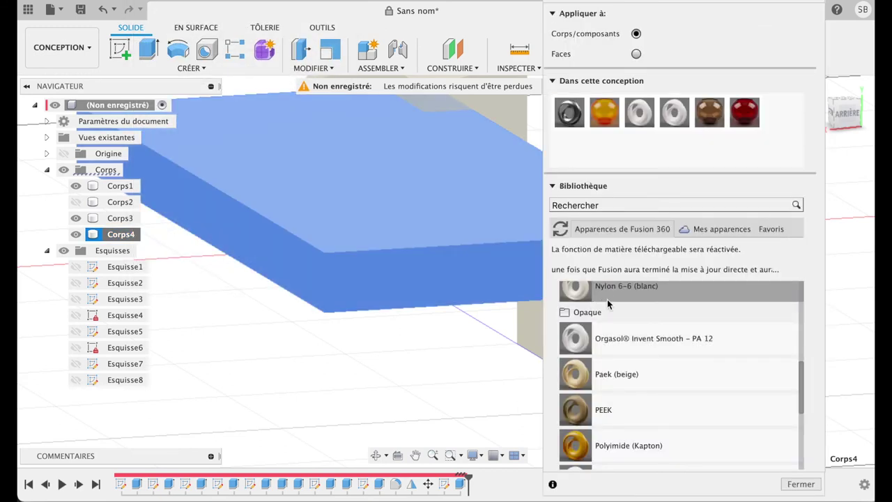
{"action": "scroll", "coordinate": [607, 303], "scroll_direction": "up", "scroll_amount": 2}
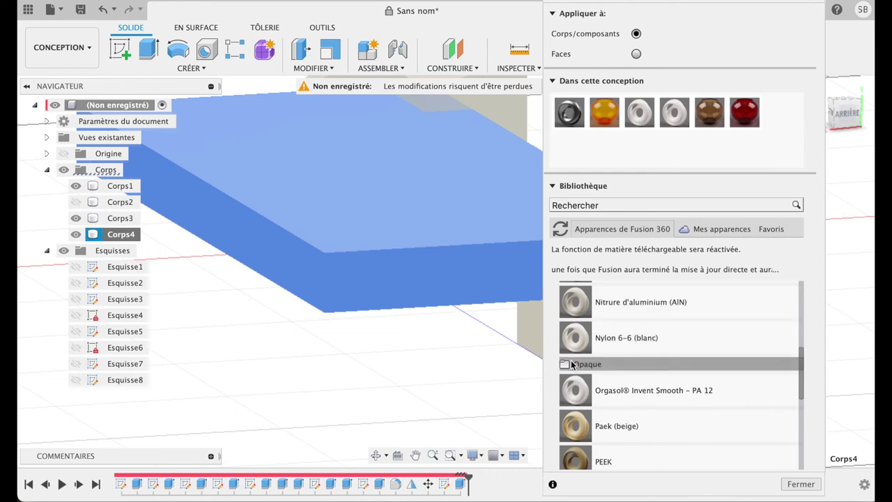
{"action": "left_click", "coordinate": [583, 365]}
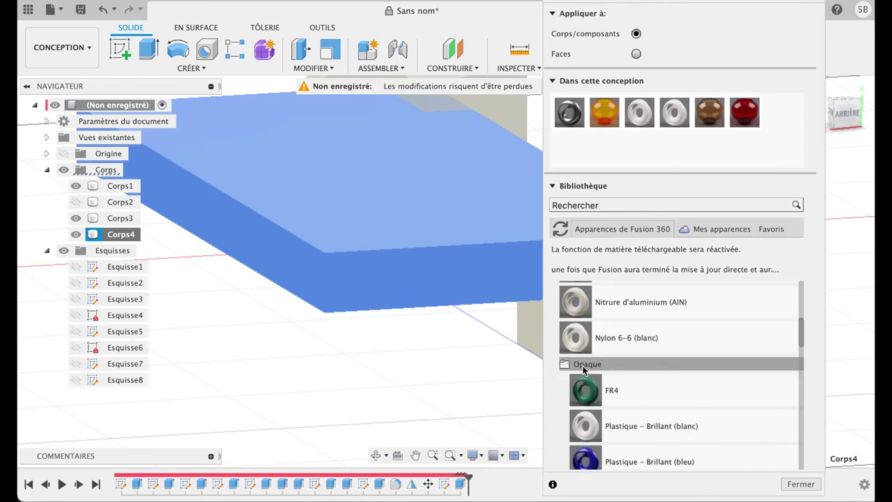
{"action": "left_click", "coordinate": [583, 368]}
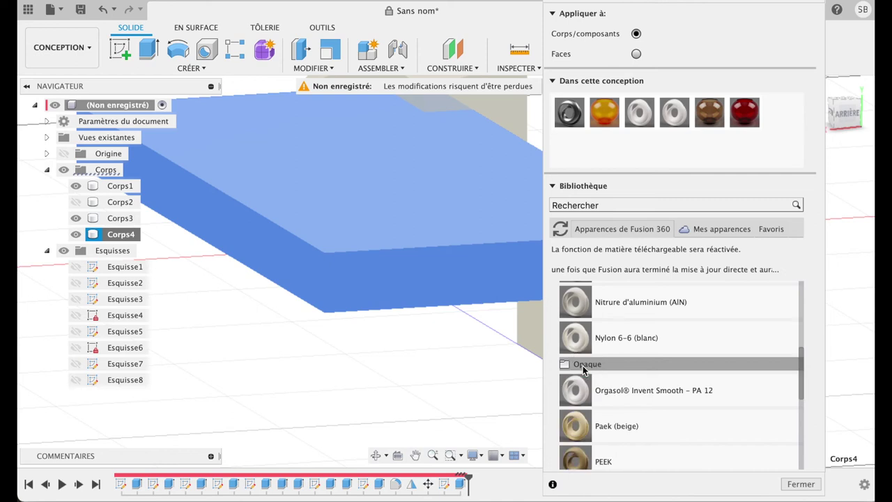
{"action": "scroll", "coordinate": [584, 368], "scroll_direction": "up", "scroll_amount": 10}
{"action": "scroll", "coordinate": [583, 368], "scroll_direction": "up", "scroll_amount": 1}
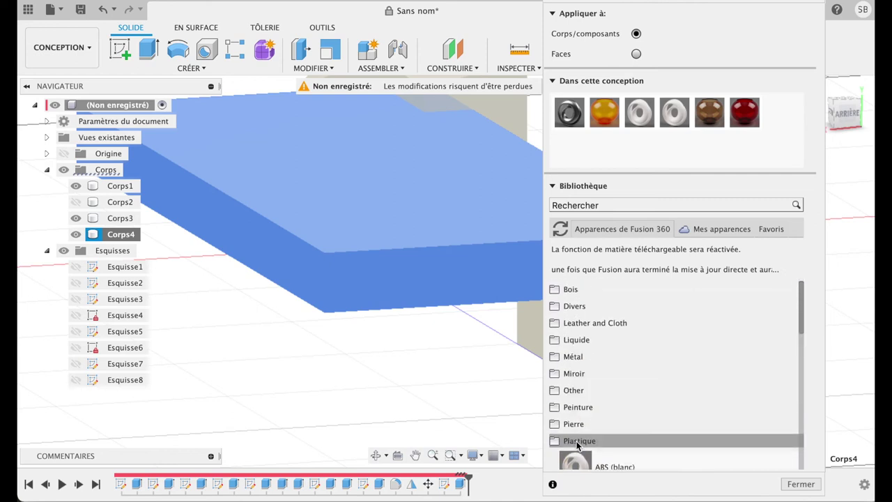
{"action": "left_click", "coordinate": [565, 292]}
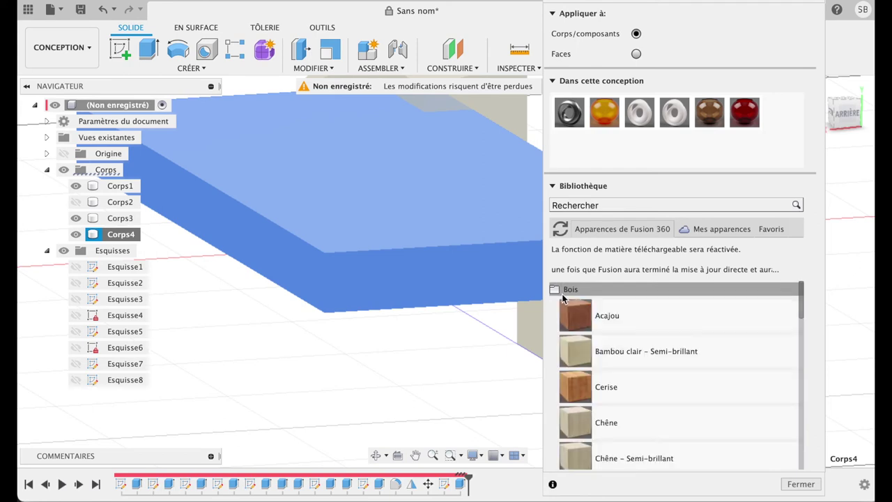
- Apply Cerise cherry wood to the shelf, close the library and return to the home view
{"action": "scroll", "coordinate": [637, 414], "scroll_direction": "down", "scroll_amount": 1}
{"action": "scroll", "coordinate": [638, 420], "scroll_direction": "down", "scroll_amount": 4}
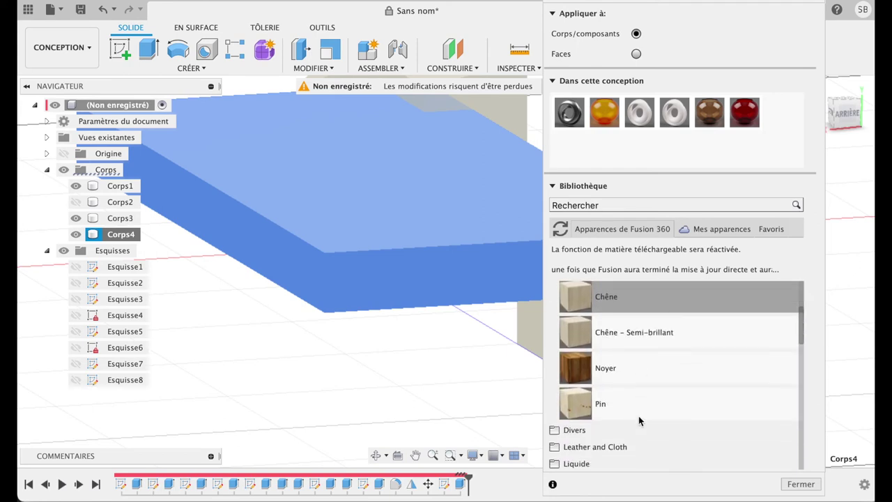
{"action": "scroll", "coordinate": [638, 420], "scroll_direction": "up", "scroll_amount": 1}
{"action": "scroll", "coordinate": [638, 420], "scroll_direction": "up", "scroll_amount": 1}
{"action": "scroll", "coordinate": [638, 420], "scroll_direction": "up", "scroll_amount": 1}
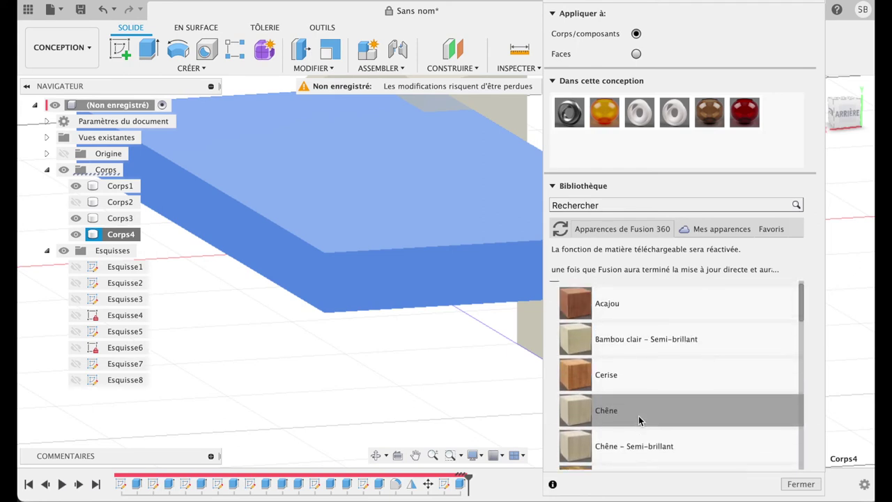
{"action": "left_click_drag", "start_coordinate": [569, 376], "coordinate": [568, 372]}
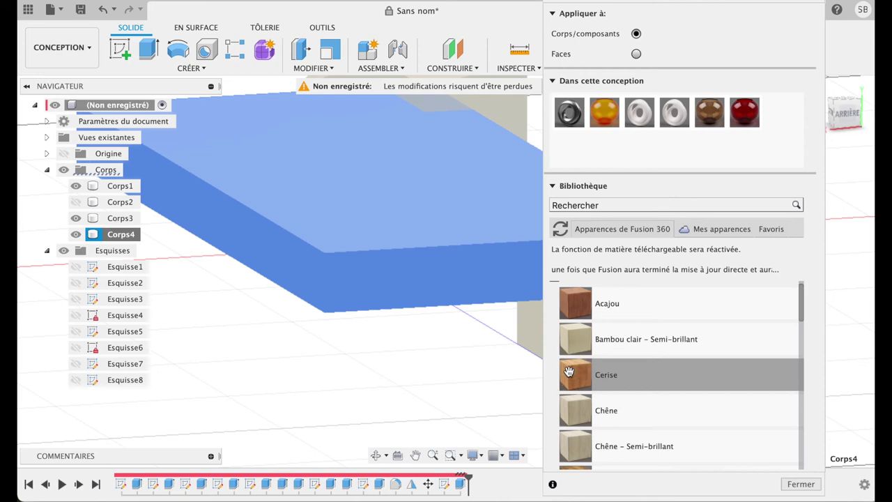
{"action": "left_click_drag", "start_coordinate": [569, 371], "coordinate": [460, 283]}
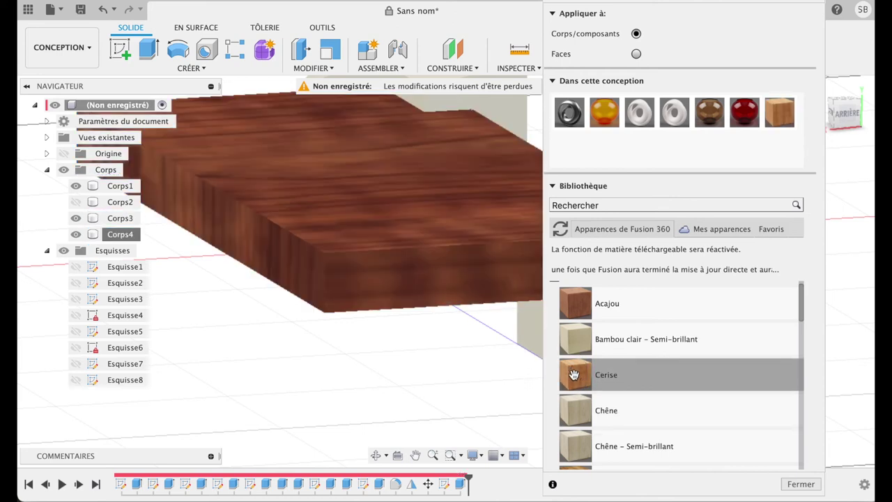
{"action": "left_click", "coordinate": [573, 375]}
{"action": "left_click", "coordinate": [800, 484]}
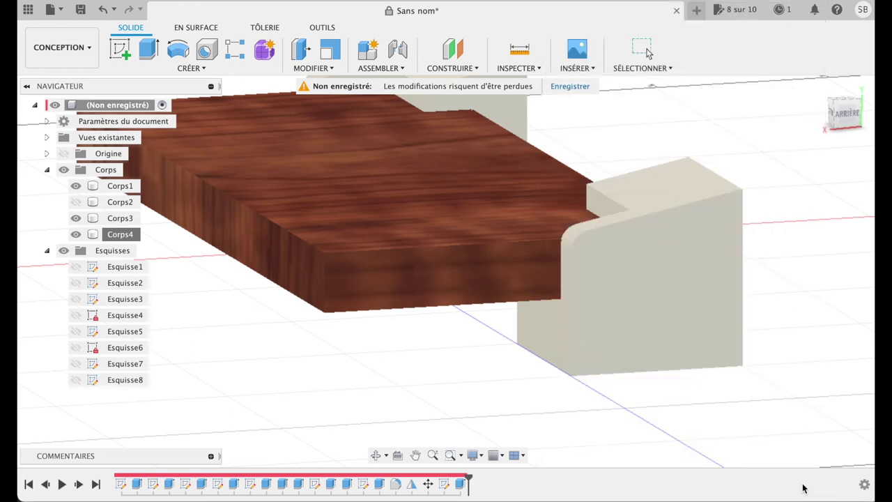
{"action": "left_click", "coordinate": [820, 86]}
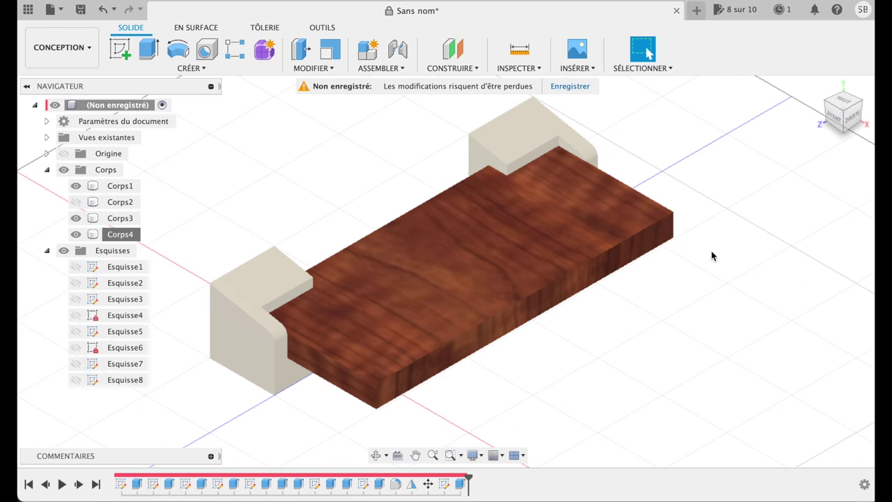
{"action": "left_click", "coordinate": [67, 48]}
{"action": "left_click", "coordinate": [60, 130]}
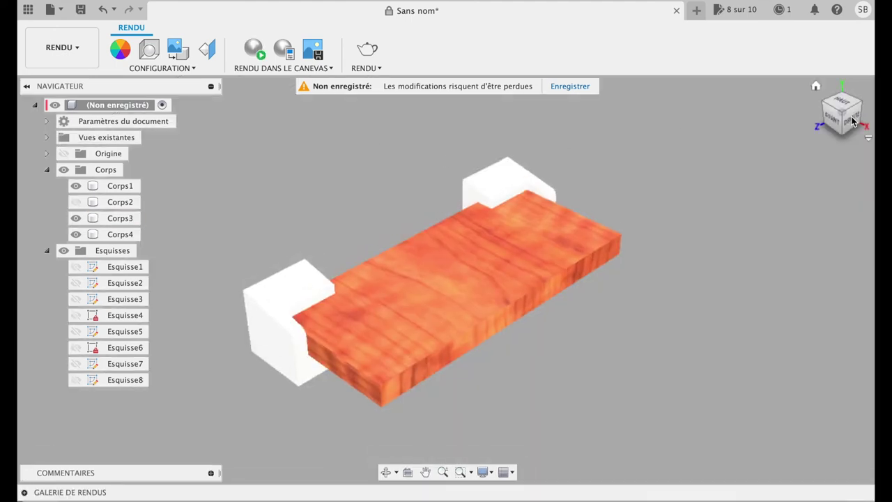
{"action": "mouse_move", "coordinate": [852, 122]}
{"action": "middle_mouse_down", "text": "shift"}
{"action": "mouse_move", "coordinate": [762, 138]}
{"action": "mouse_move", "coordinate": [715, 113]}
{"action": "mouse_move", "coordinate": [718, 104]}
{"action": "middle_mouse_up", "text": "shift"}
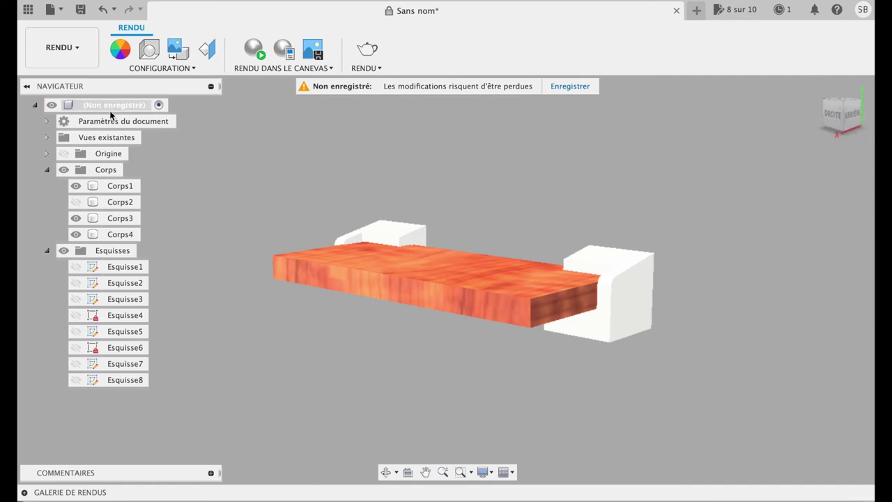
{"action": "left_click", "coordinate": [64, 62]}
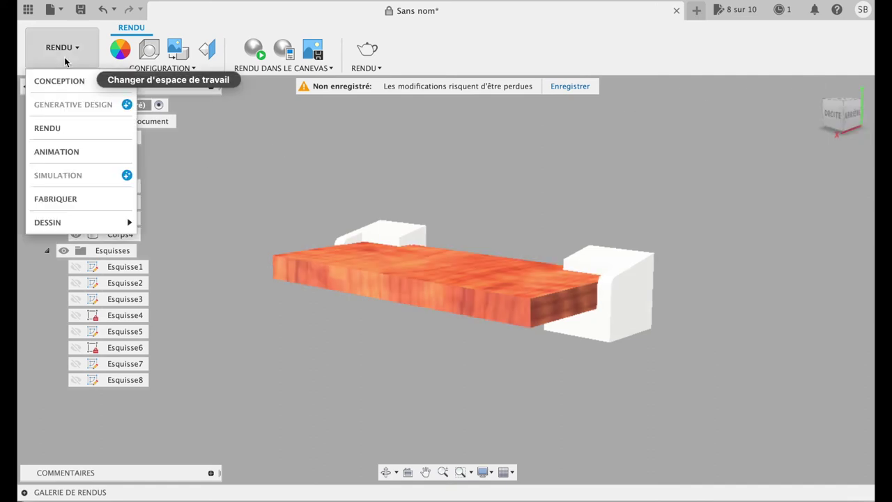
{"action": "left_click", "coordinate": [60, 80]}
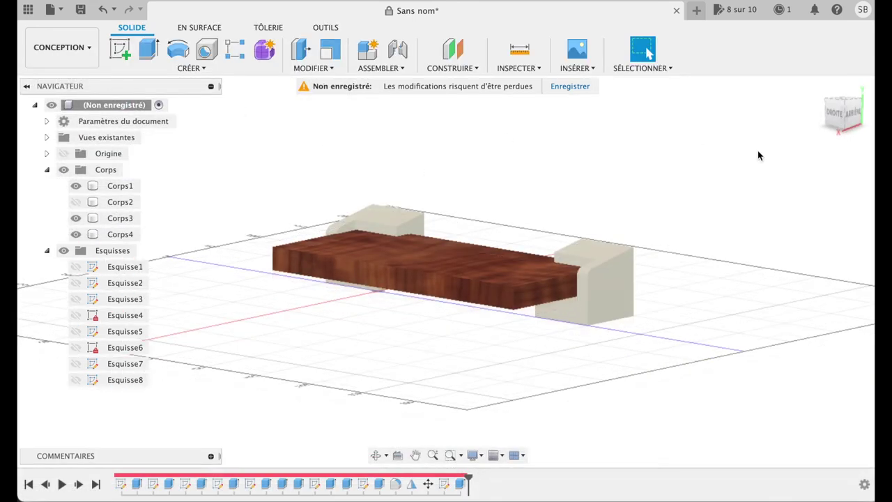
{"action": "left_click", "coordinate": [835, 118]}
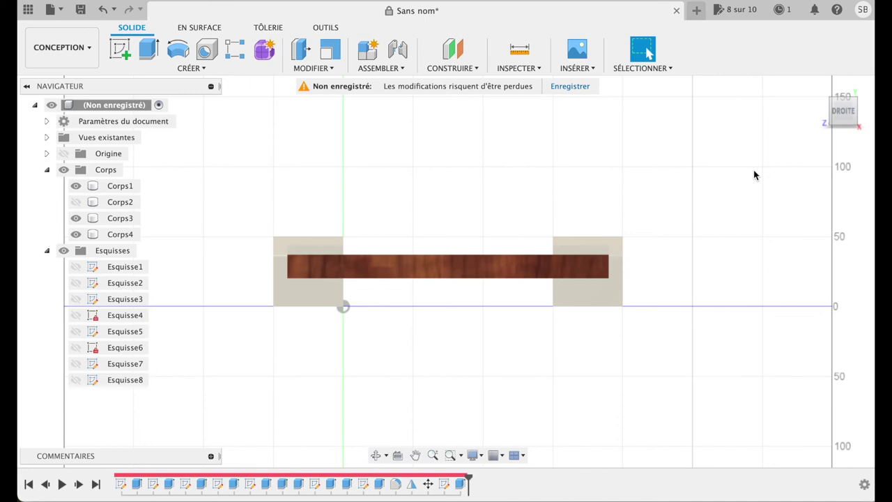
- Zoom out from the right-side view and start a new sketch on the side plane
{"action": "scroll", "coordinate": [750, 175], "scroll_direction": "down", "scroll_amount": 2}
{"action": "scroll", "coordinate": [737, 178], "scroll_direction": "down", "scroll_amount": 2}
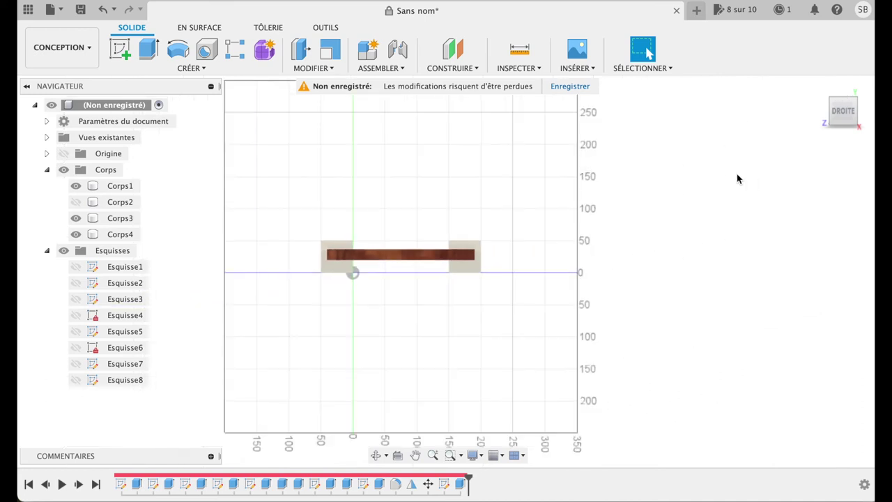
{"action": "left_click", "coordinate": [128, 57]}
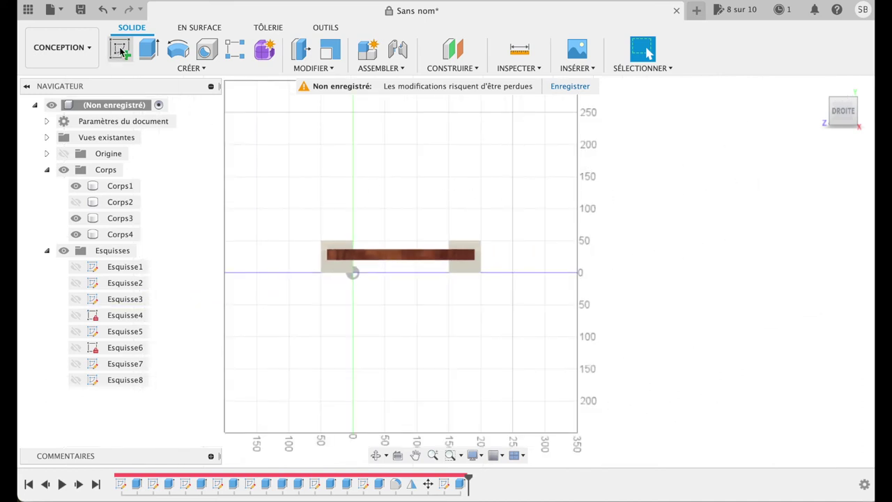
{"action": "left_click", "coordinate": [323, 227]}
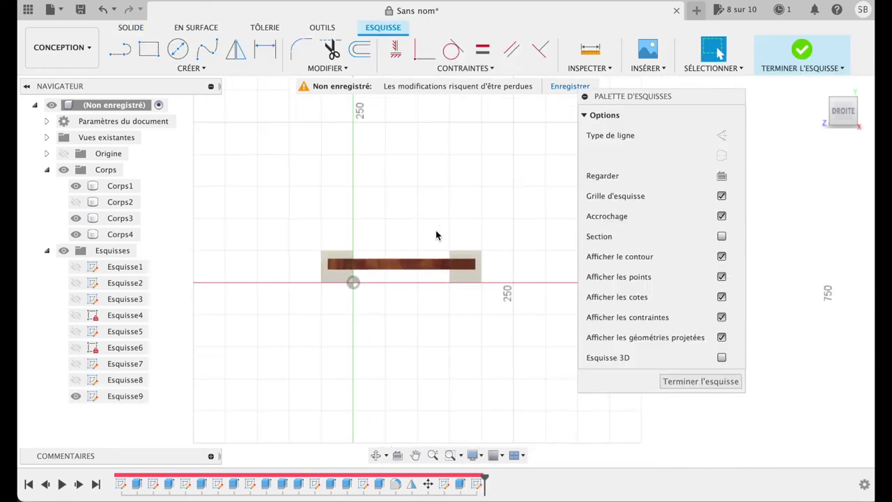
- Draw a 450 × 750 mm two-point rectangle around the shelf and start extruding it
{"action": "scroll", "coordinate": [408, 247], "scroll_direction": "down", "scroll_amount": 2}
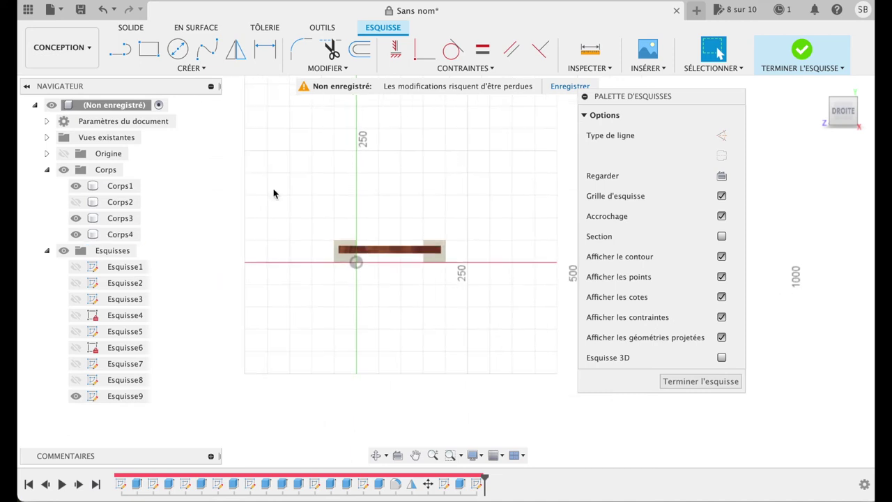
{"action": "left_click", "coordinate": [148, 49]}
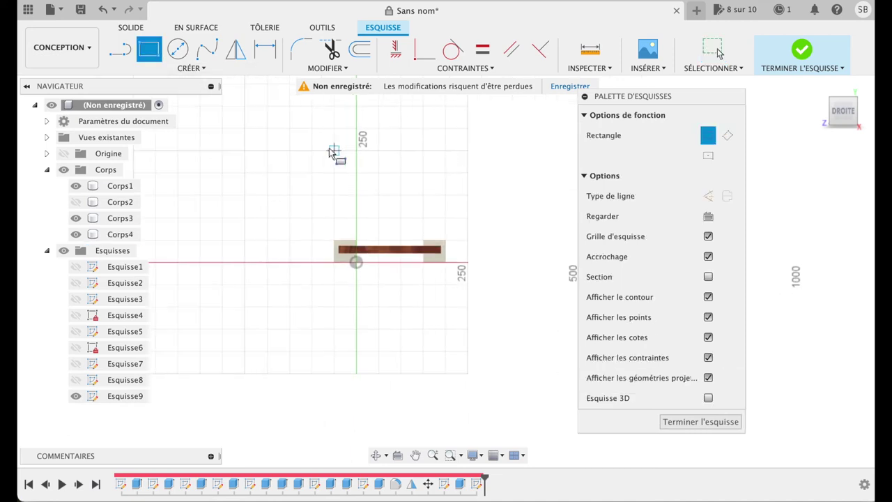
{"action": "left_click", "coordinate": [289, 128]}
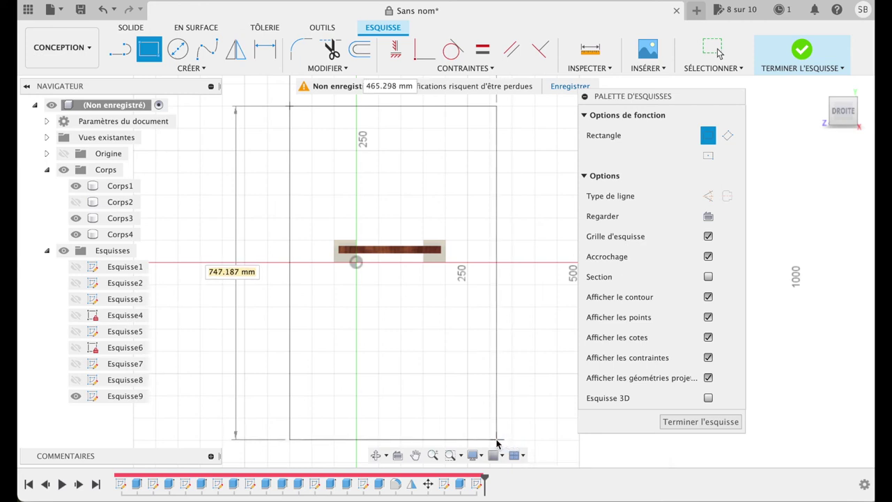
{"action": "left_click", "coordinate": [489, 443]}
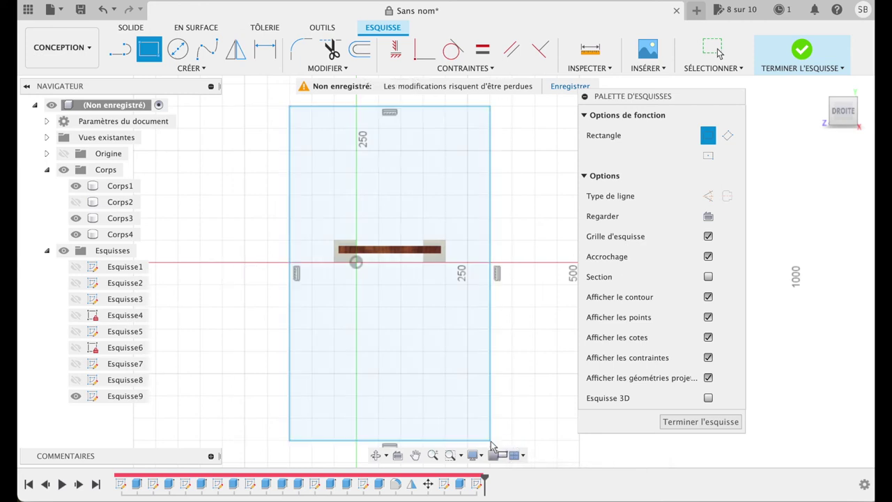
{"action": "key", "text": "e"}
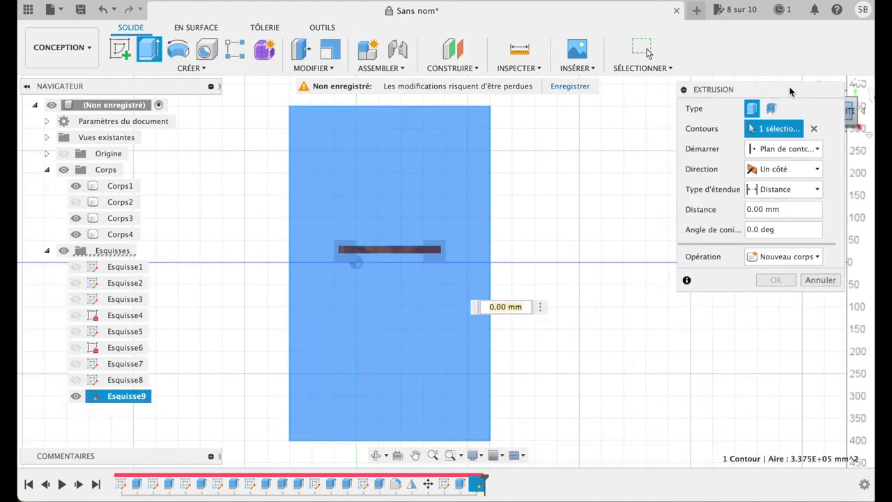
- Extrude the rectangle two-sided, −98.236 / 49.874 mm, as new wall body Corps5
{"action": "left_click_drag", "start_coordinate": [794, 91], "coordinate": [747, 104]}
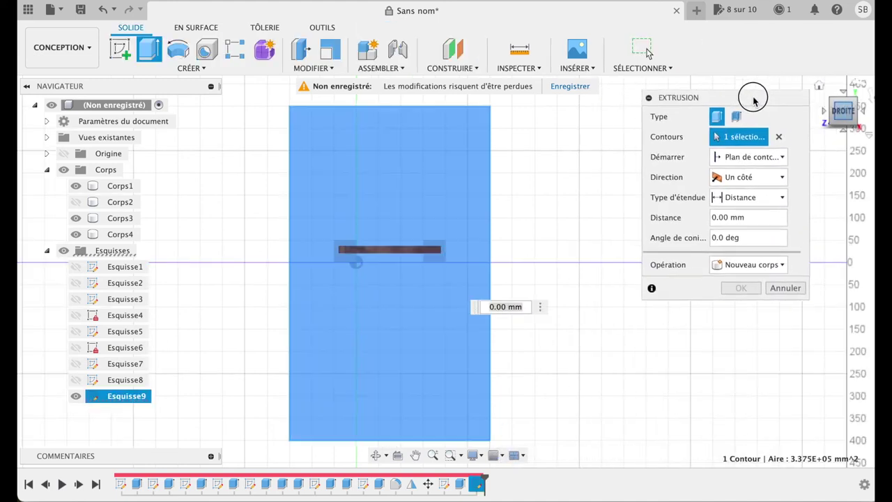
{"action": "left_click", "coordinate": [846, 117]}
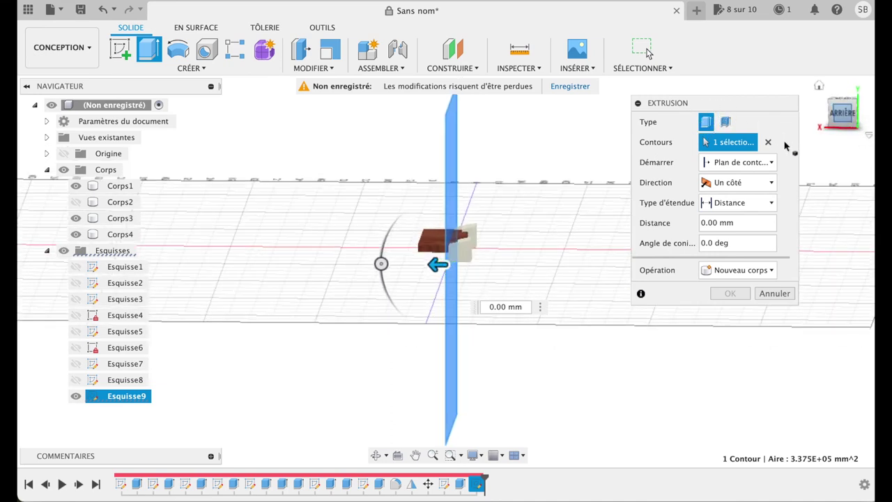
{"action": "left_click", "coordinate": [842, 115]}
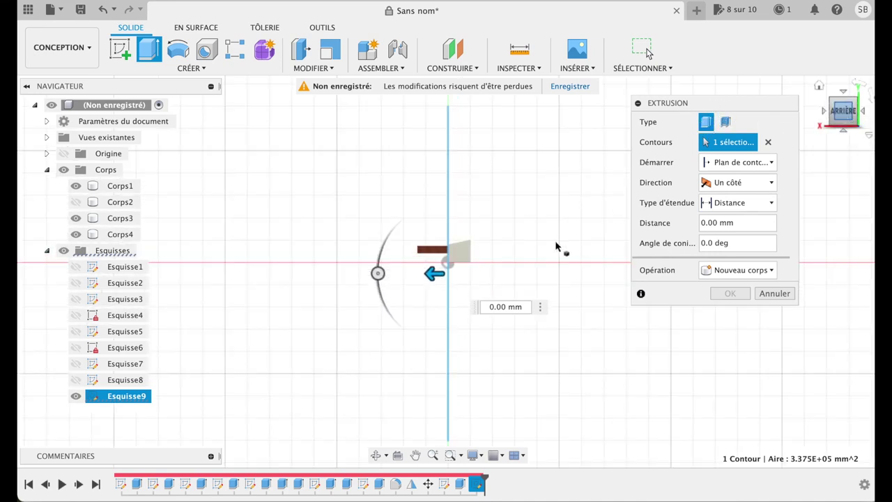
{"action": "left_click_drag", "start_coordinate": [433, 272], "coordinate": [508, 271]}
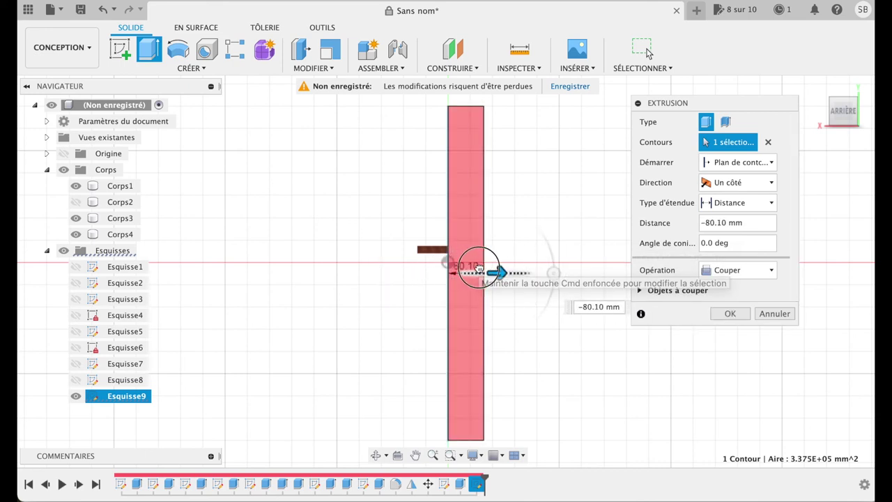
{"action": "left_click", "coordinate": [743, 183]}
{"action": "left_click", "coordinate": [729, 215]}
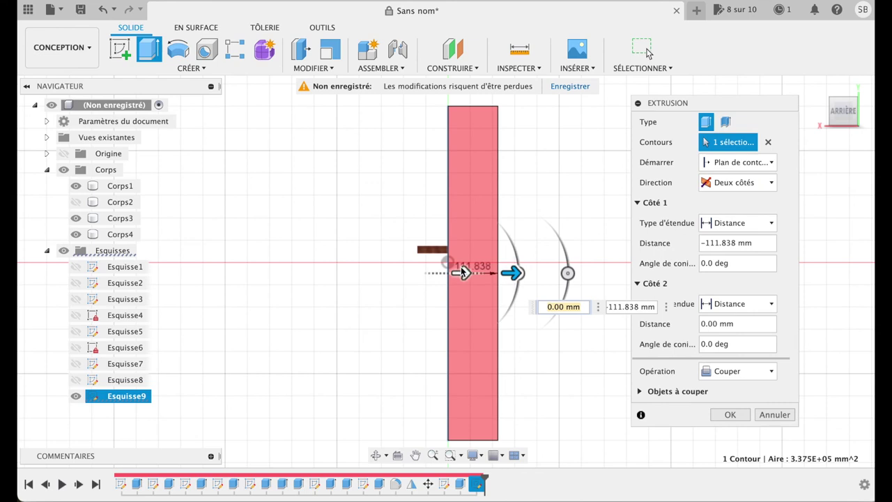
{"action": "mouse_move", "coordinate": [463, 272]}
{"action": "left_mouse_down"}
{"action": "mouse_move", "coordinate": [492, 274]}
{"action": "mouse_move", "coordinate": [485, 277]}
{"action": "left_mouse_up"}
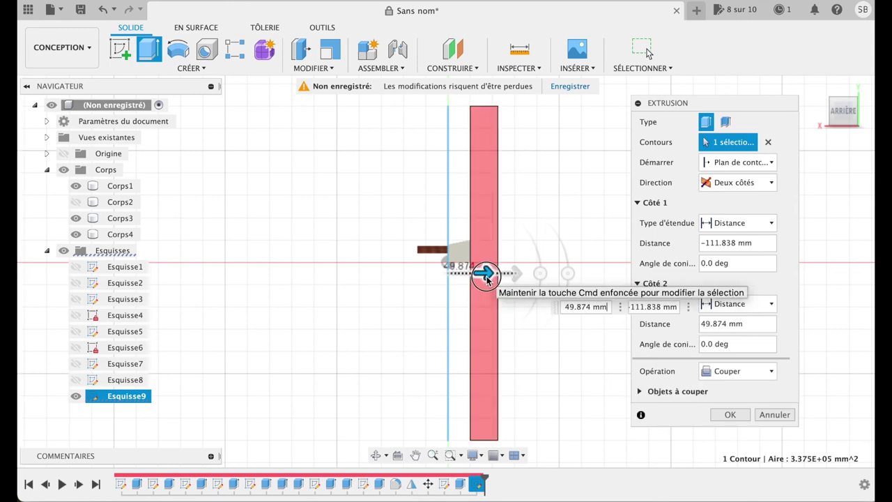
{"action": "left_click_drag", "start_coordinate": [513, 273], "coordinate": [507, 275]}
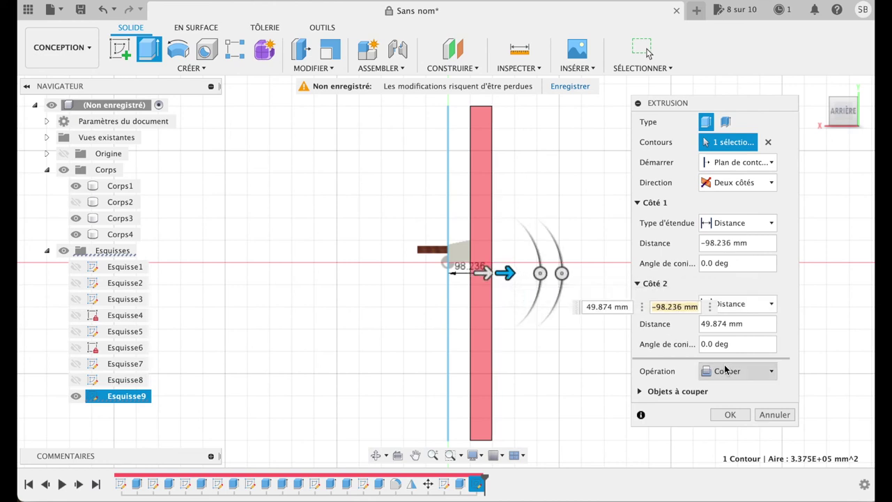
{"action": "left_click", "coordinate": [724, 371]}
{"action": "left_click", "coordinate": [738, 430]}
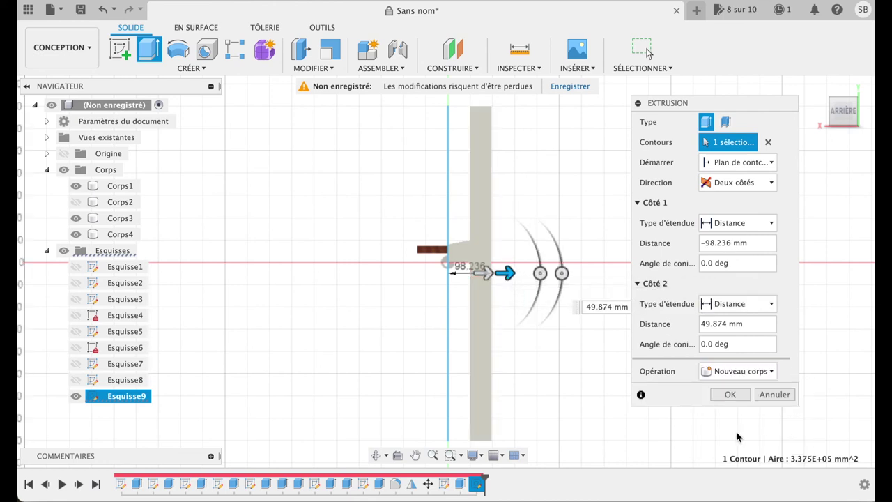
{"action": "left_click", "coordinate": [733, 394]}
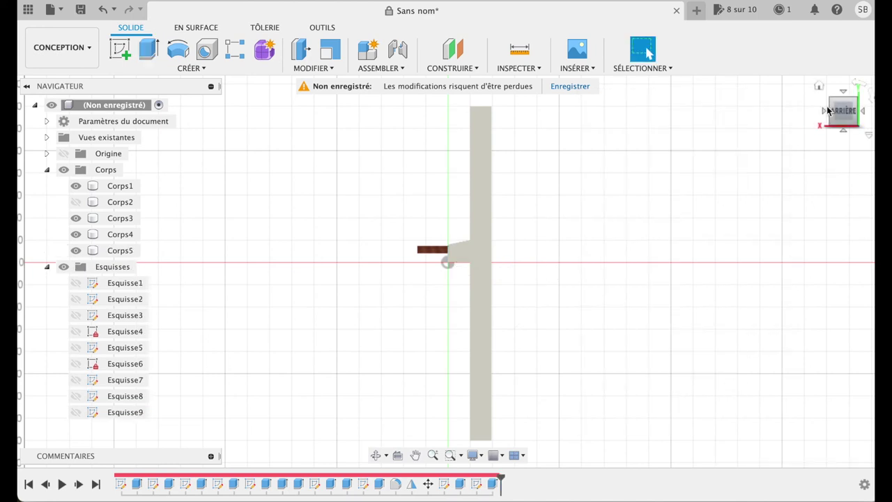
- Return to the home view and open the context menu for wall body Corps5
{"action": "left_click", "coordinate": [816, 89]}
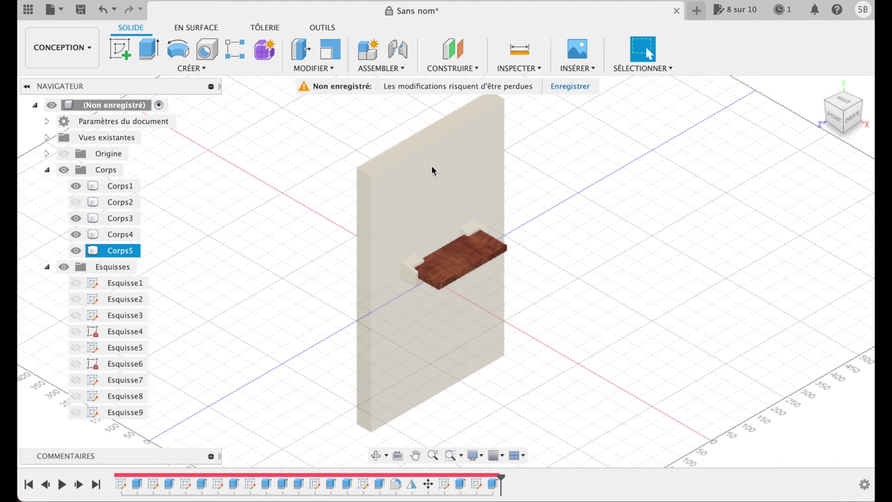
{"action": "left_click", "coordinate": [122, 255]}
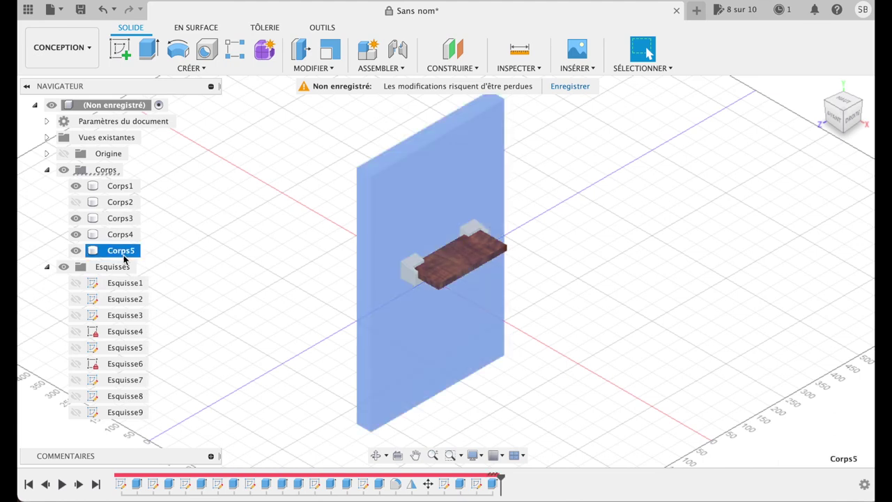
{"action": "right_click", "coordinate": [124, 258]}
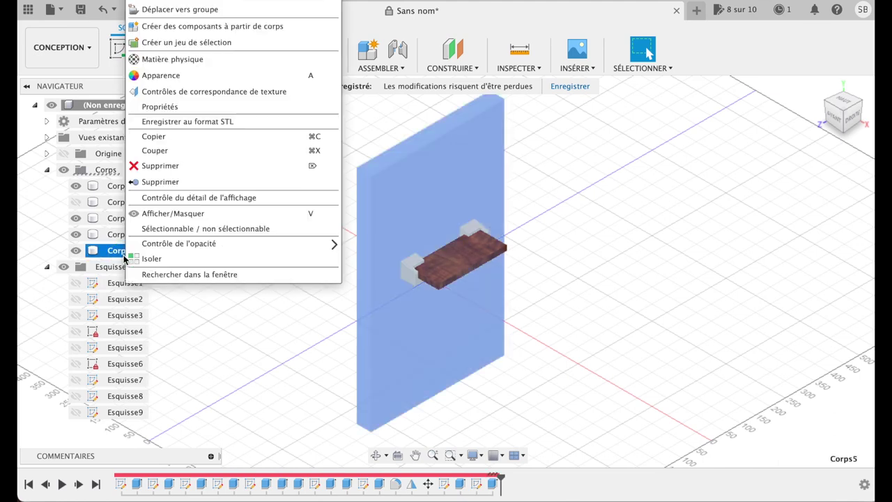
- Try Granit – Bleu perle and Rouge on the wall, settling on Granit – Noir et blanc
{"action": "left_click", "coordinate": [186, 75]}
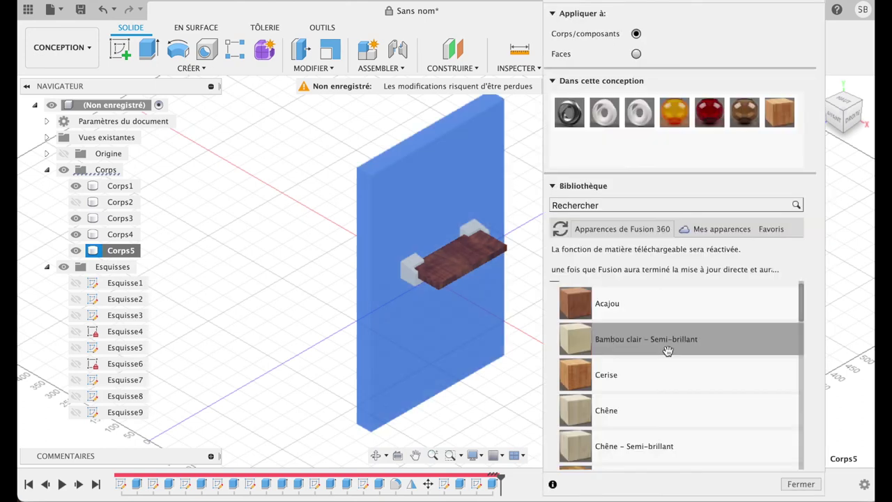
{"action": "scroll", "coordinate": [668, 349], "scroll_direction": "down", "scroll_amount": 1}
{"action": "scroll", "coordinate": [667, 347], "scroll_direction": "down", "scroll_amount": 10}
{"action": "scroll", "coordinate": [668, 345], "scroll_direction": "down", "scroll_amount": 2}
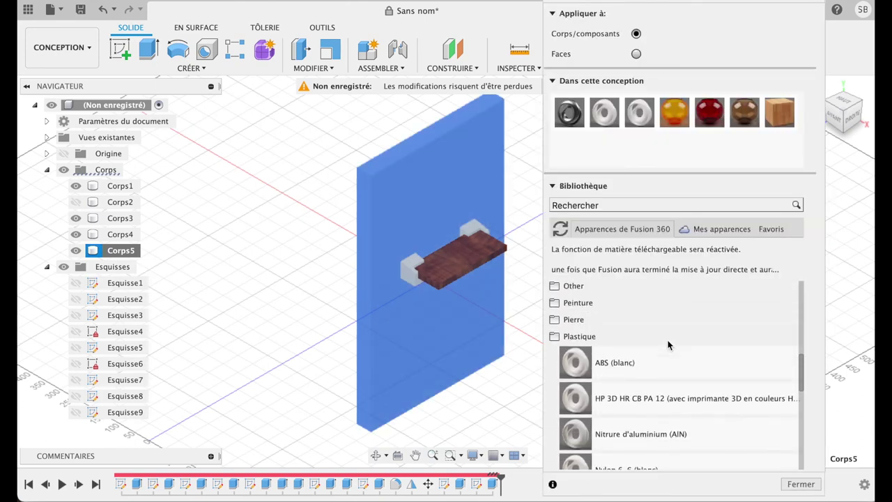
{"action": "scroll", "coordinate": [668, 345], "scroll_direction": "up", "scroll_amount": 3}
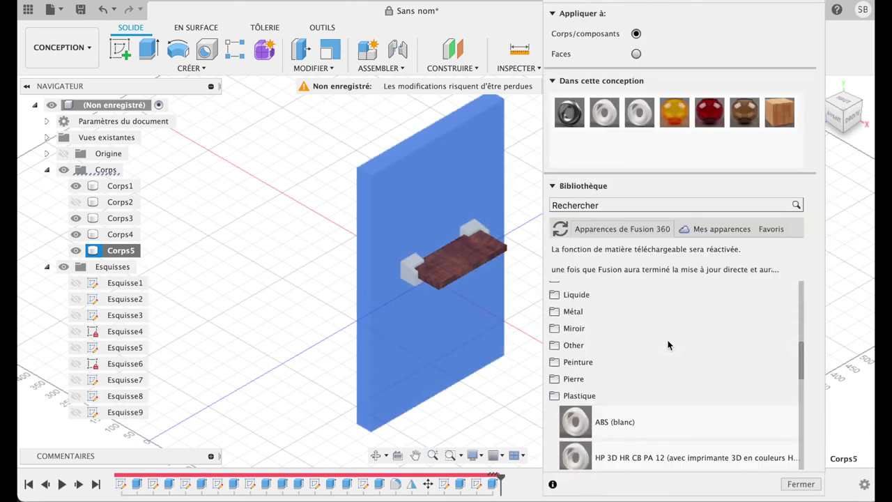
{"action": "left_click", "coordinate": [565, 379]}
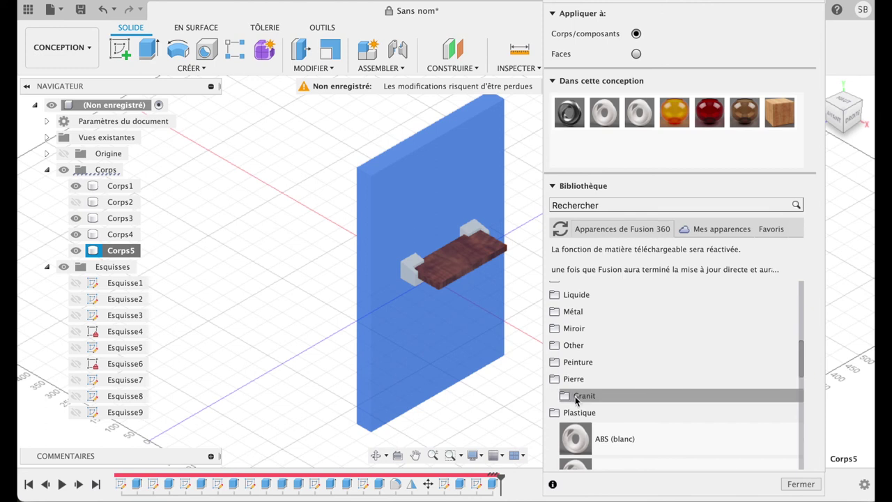
{"action": "left_click", "coordinate": [575, 396]}
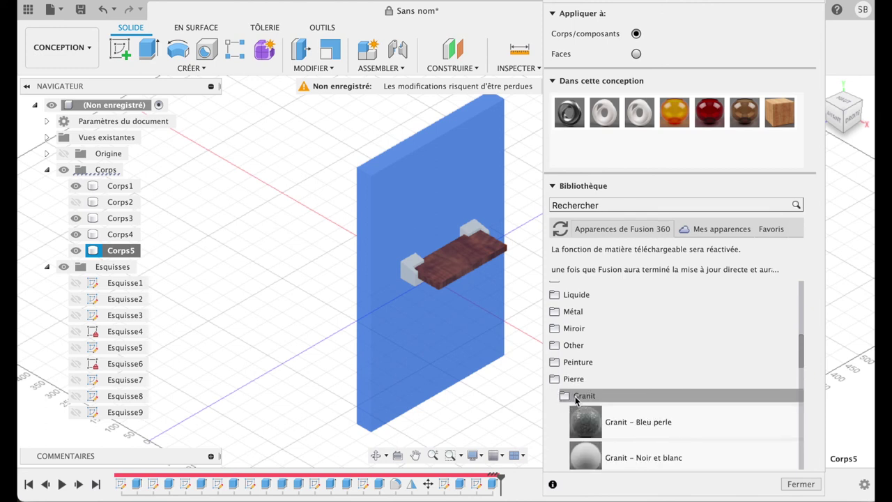
{"action": "scroll", "coordinate": [666, 368], "scroll_direction": "down", "scroll_amount": 3}
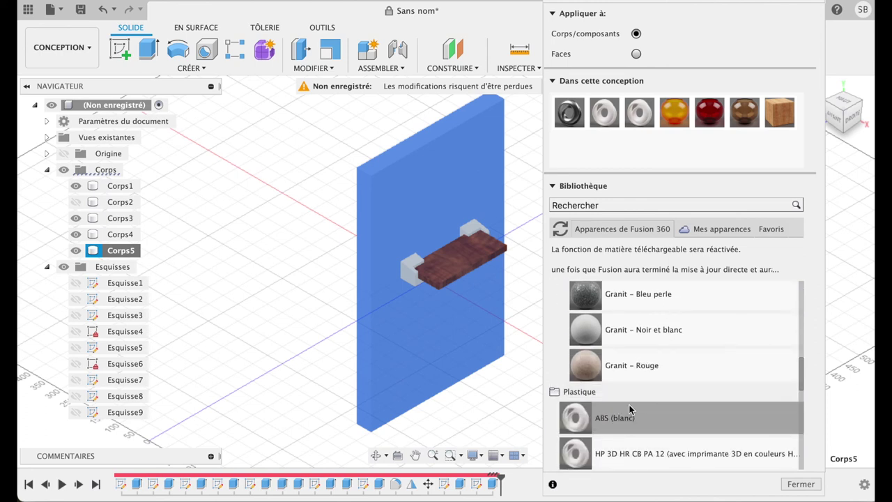
{"action": "left_click", "coordinate": [564, 308]}
{"action": "left_click_drag", "start_coordinate": [564, 308], "coordinate": [481, 340]}
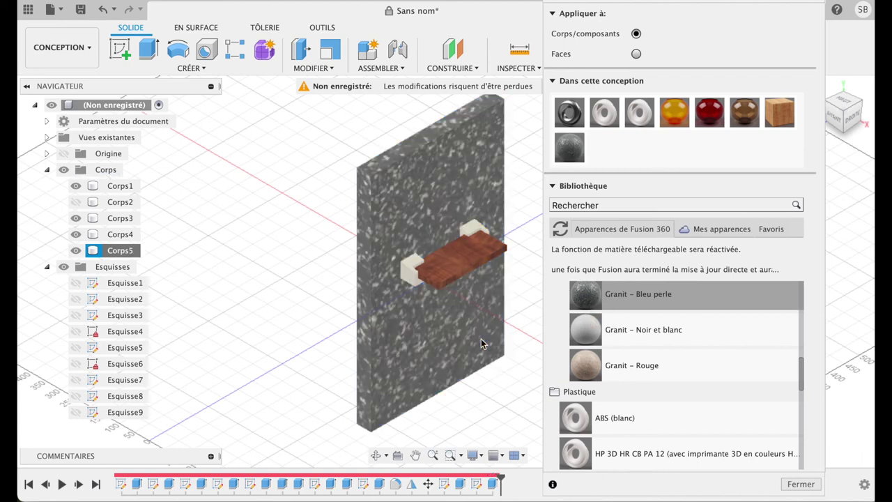
{"action": "left_click", "coordinate": [588, 364]}
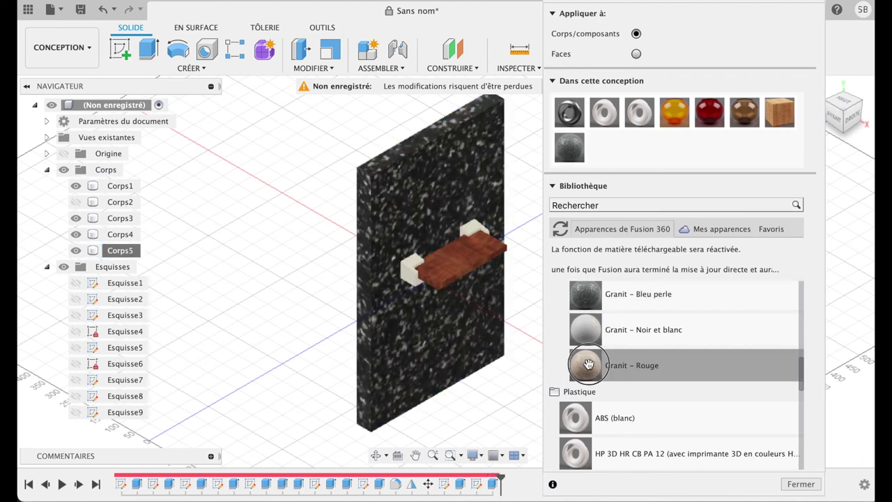
{"action": "left_click_drag", "start_coordinate": [587, 363], "coordinate": [468, 349]}
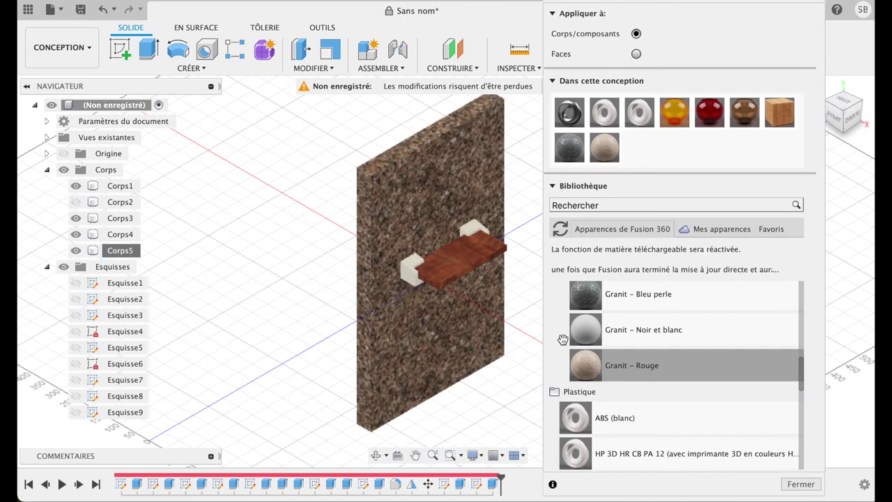
{"action": "left_click_drag", "start_coordinate": [581, 330], "coordinate": [472, 339]}
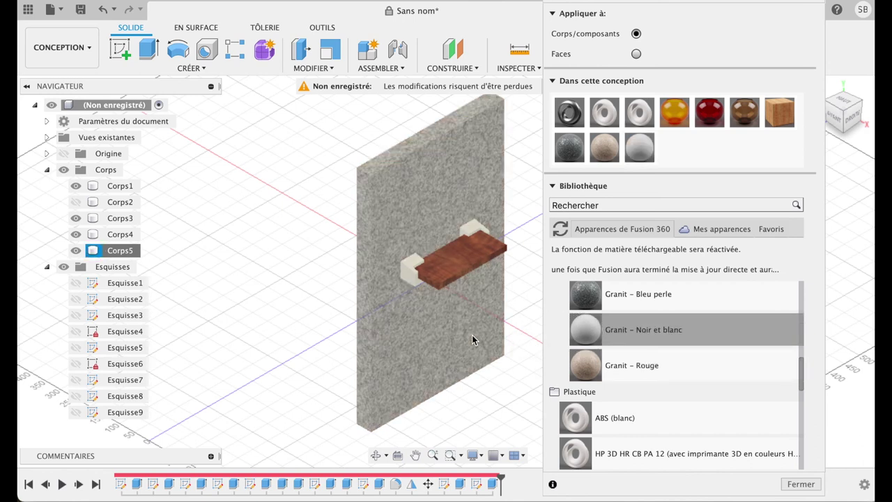
- Browse the roofing, textured plastic and fabric appearances, then close the appearances panel
{"action": "scroll", "coordinate": [690, 402], "scroll_direction": "down", "scroll_amount": 2}
{"action": "scroll", "coordinate": [693, 406], "scroll_direction": "down", "scroll_amount": 1}
{"action": "scroll", "coordinate": [693, 406], "scroll_direction": "down", "scroll_amount": 3}
{"action": "scroll", "coordinate": [694, 407], "scroll_direction": "down", "scroll_amount": 2}
{"action": "scroll", "coordinate": [692, 407], "scroll_direction": "down", "scroll_amount": 3}
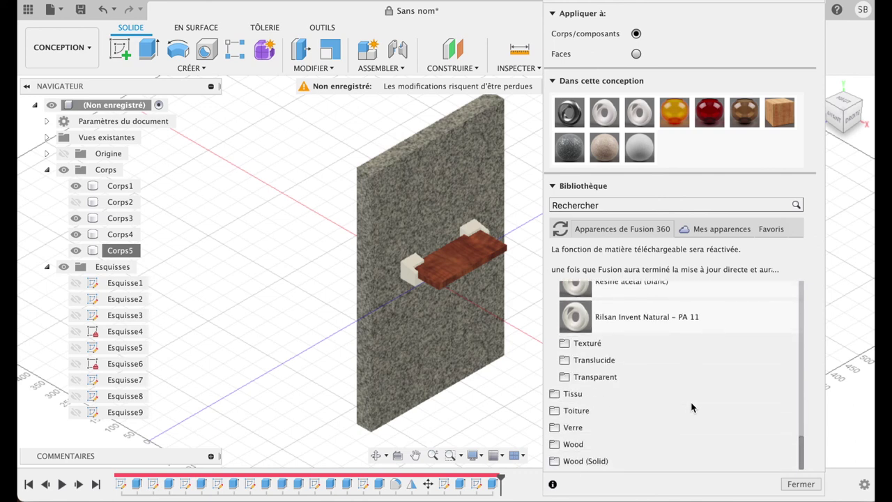
{"action": "left_click", "coordinate": [553, 415]}
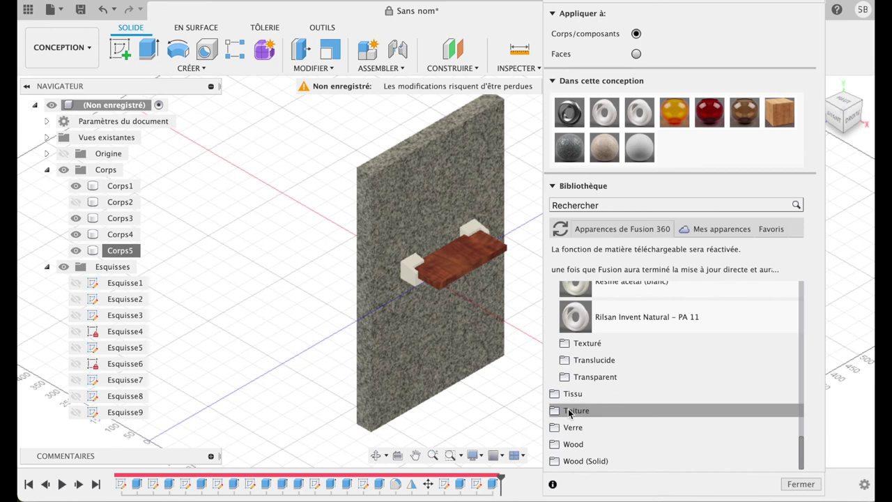
{"action": "left_click", "coordinate": [568, 413]}
{"action": "scroll", "coordinate": [671, 422], "scroll_direction": "down", "scroll_amount": 2}
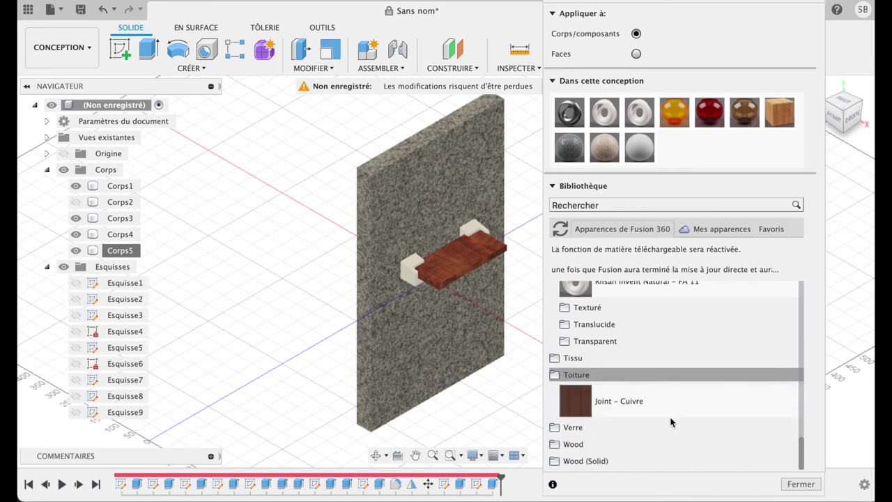
{"action": "scroll", "coordinate": [671, 422], "scroll_direction": "up", "scroll_amount": 3}
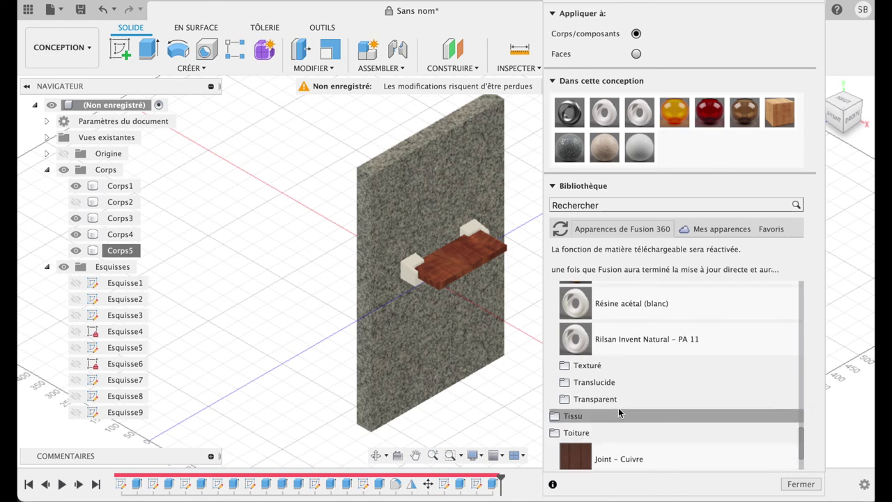
{"action": "left_click", "coordinate": [564, 367]}
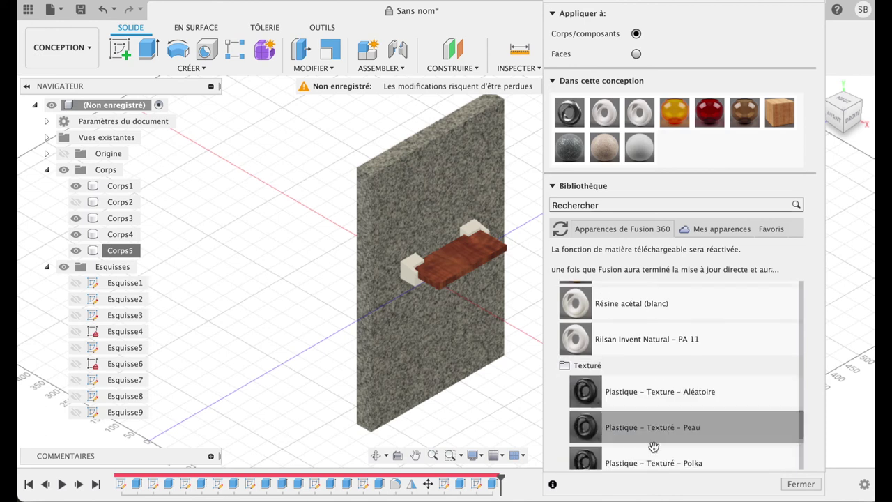
{"action": "scroll", "coordinate": [661, 460], "scroll_direction": "down", "scroll_amount": 10}
{"action": "scroll", "coordinate": [661, 460], "scroll_direction": "down", "scroll_amount": 1}
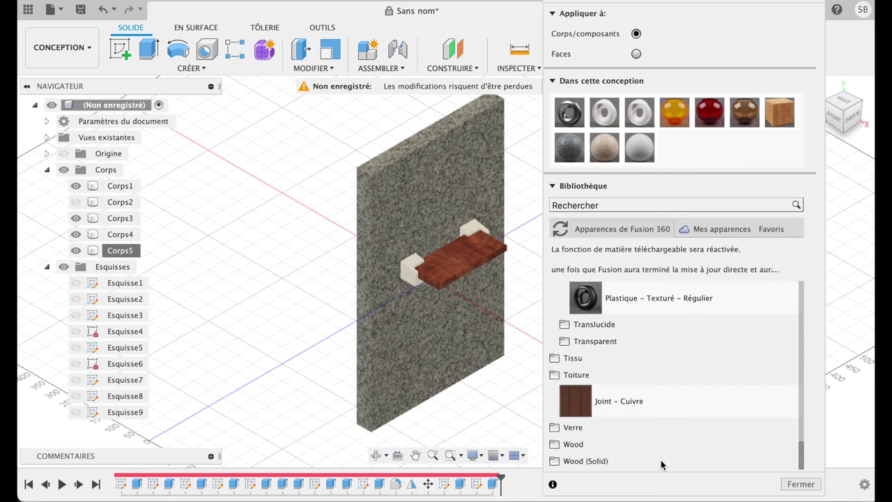
{"action": "left_click", "coordinate": [555, 358]}
{"action": "scroll", "coordinate": [652, 446], "scroll_direction": "down", "scroll_amount": 1}
{"action": "scroll", "coordinate": [649, 450], "scroll_direction": "down", "scroll_amount": 5}
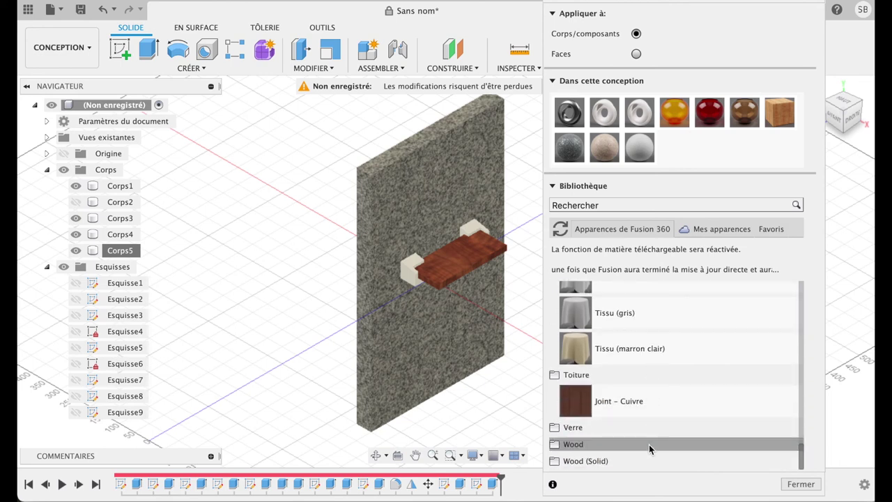
{"action": "left_click", "coordinate": [798, 484]}
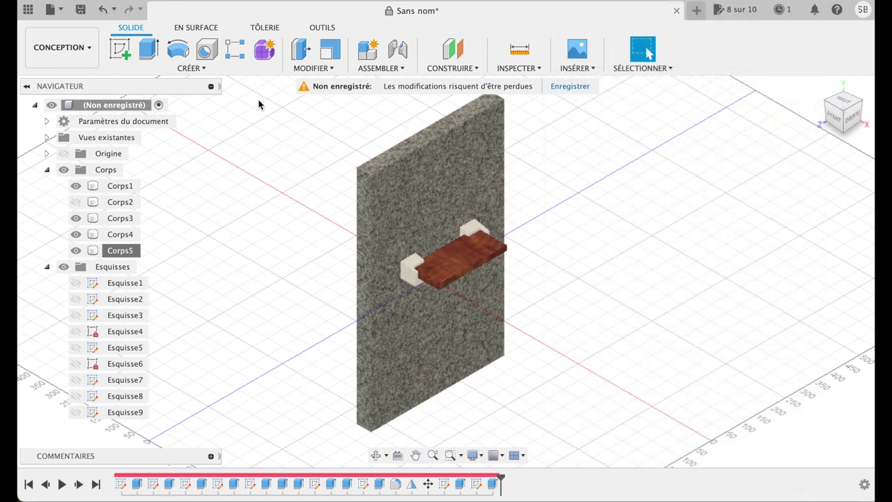
{"action": "left_click", "coordinate": [80, 67]}
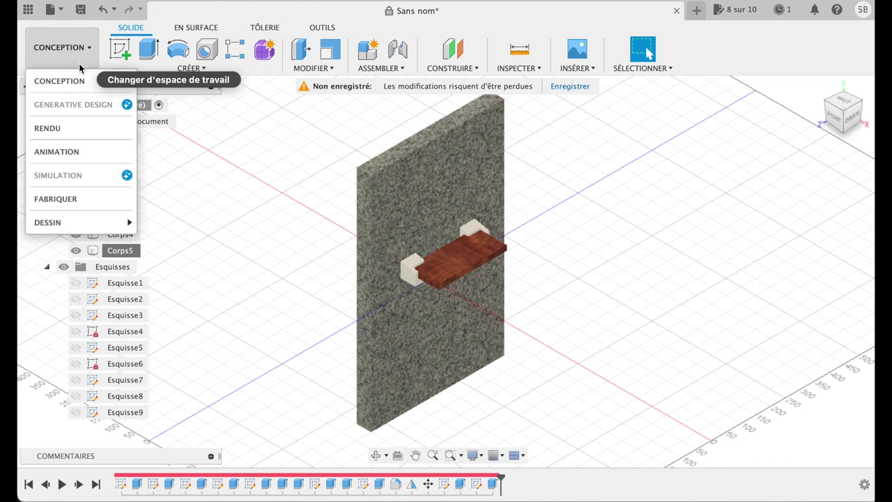
{"action": "left_click", "coordinate": [86, 131]}
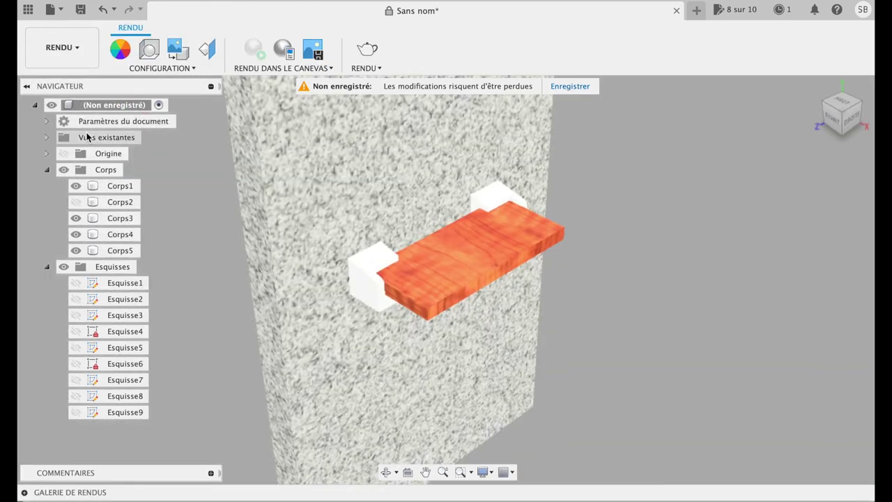
{"action": "middle_click_drag", "start_coordinate": [856, 133], "coordinate": [725, 123], "text": "shift"}
{"action": "key", "text": "F6"}
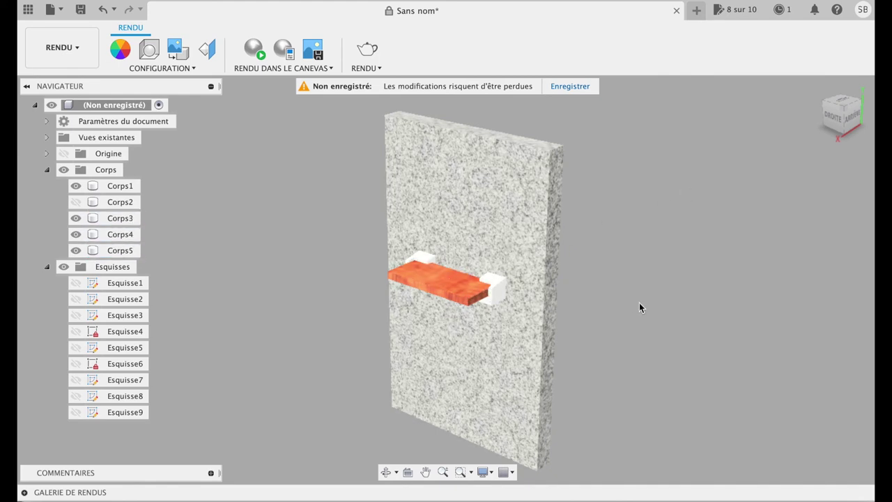
{"action": "left_click", "coordinate": [78, 50]}
{"action": "left_click", "coordinate": [79, 79]}
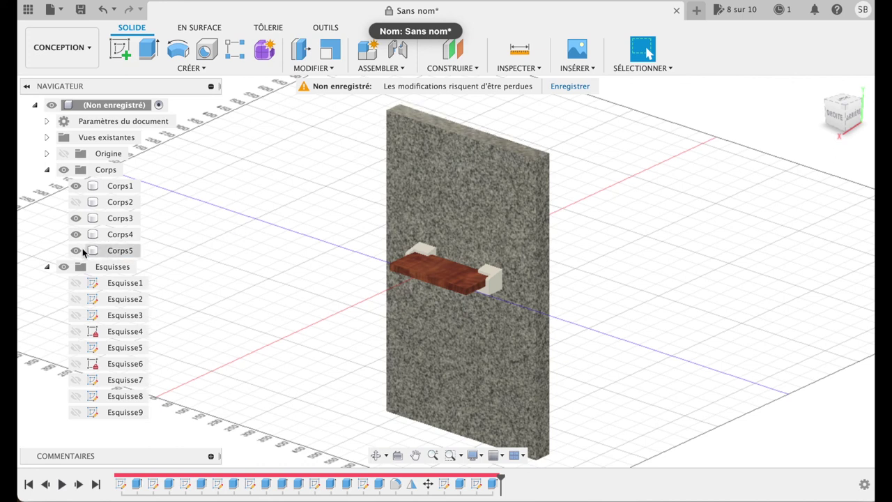
- Hide wall Corps5 and shelf Corps4, return to home view, then show Corps4 again
{"action": "left_click", "coordinate": [75, 239]}
{"action": "left_click", "coordinate": [76, 255]}
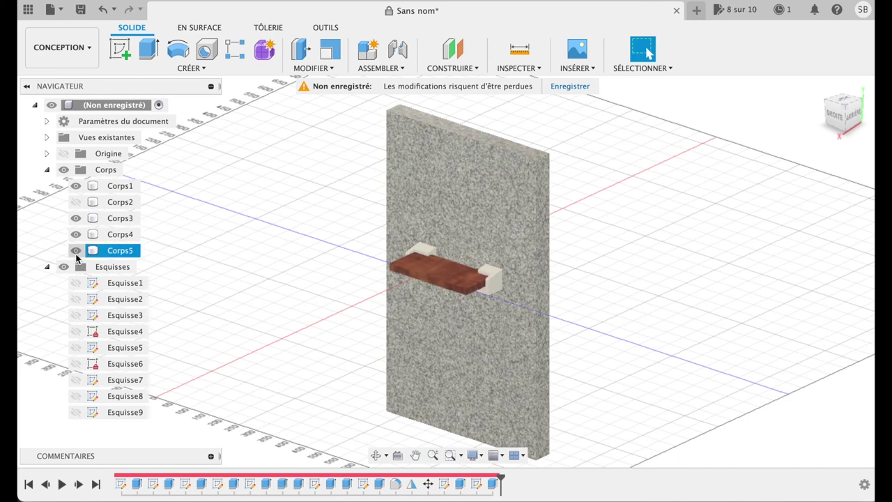
{"action": "left_click", "coordinate": [76, 252]}
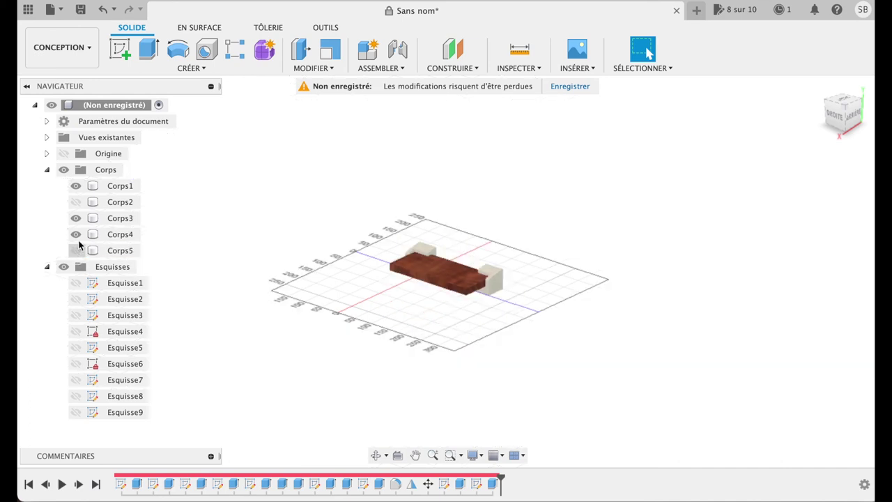
{"action": "left_click", "coordinate": [79, 240]}
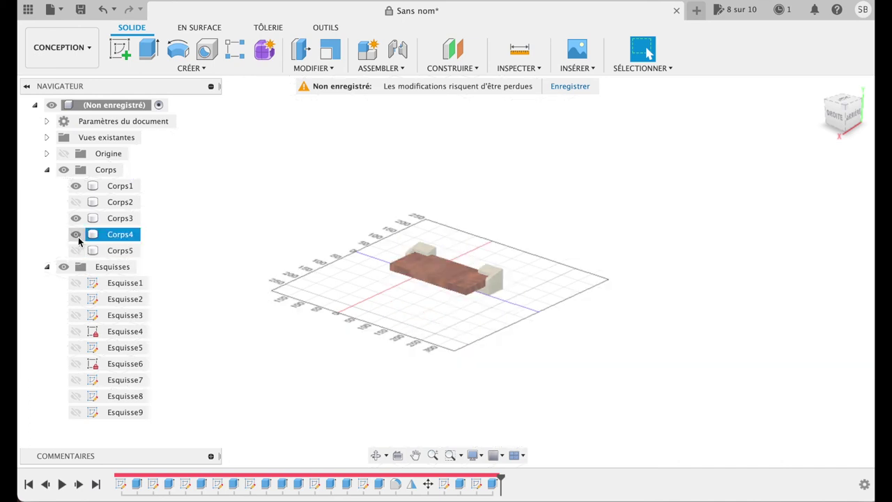
{"action": "left_click", "coordinate": [77, 237]}
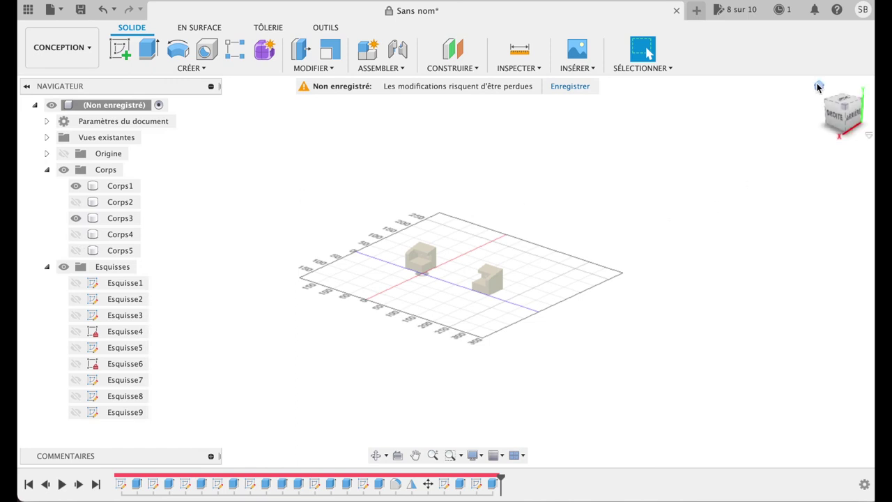
{"action": "left_click", "coordinate": [819, 85]}
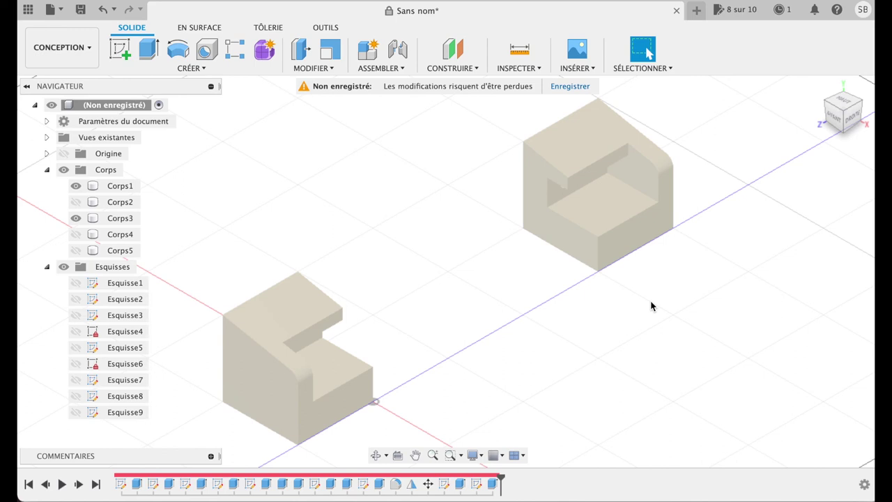
{"action": "left_click", "coordinate": [76, 234]}
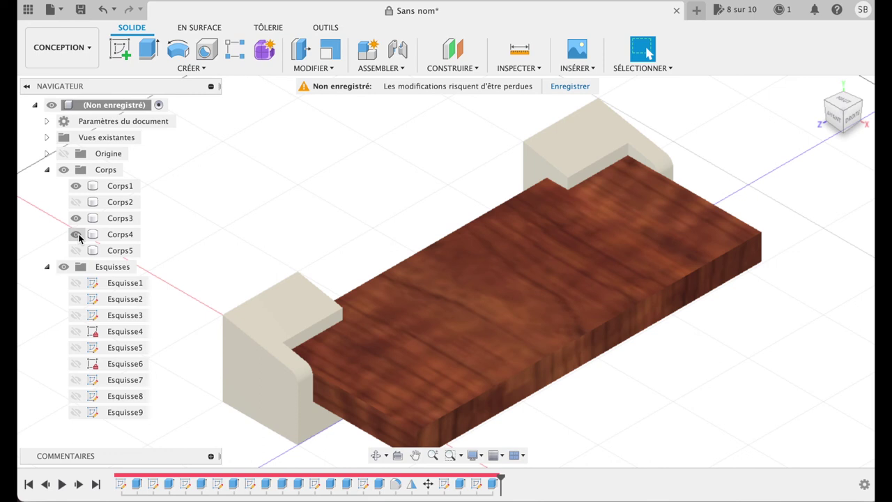
- Rotate Corps3, Corps4 and Corps1 together 270° about the Y axis with Move (M)
{"action": "left_click", "coordinate": [128, 221]}
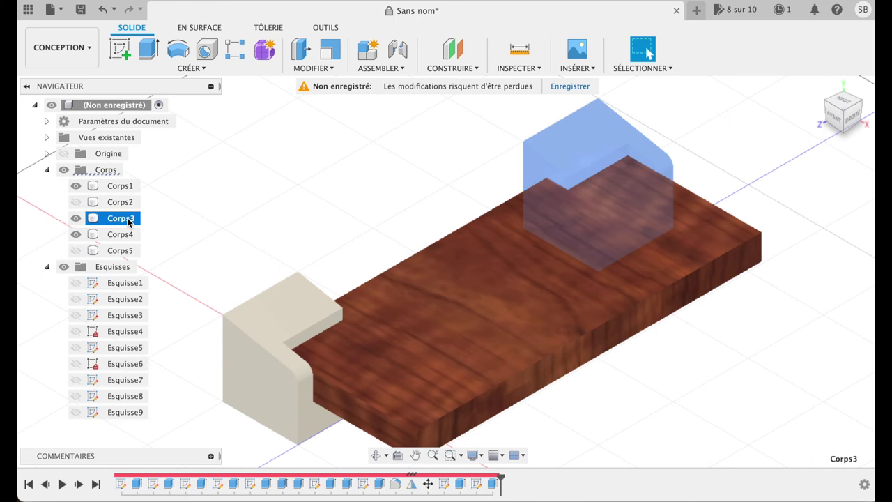
{"action": "left_click", "coordinate": [120, 234], "text": "super"}
{"action": "left_click", "coordinate": [135, 186], "text": "super"}
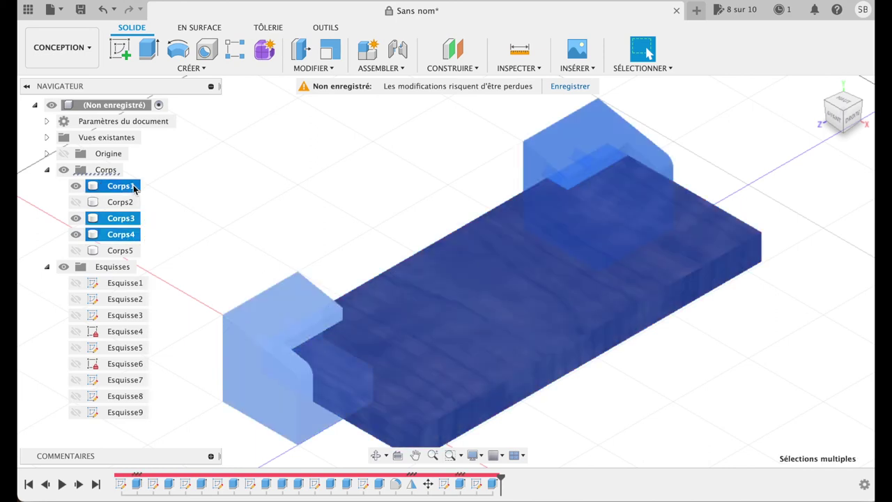
{"action": "key", "text": "m"}
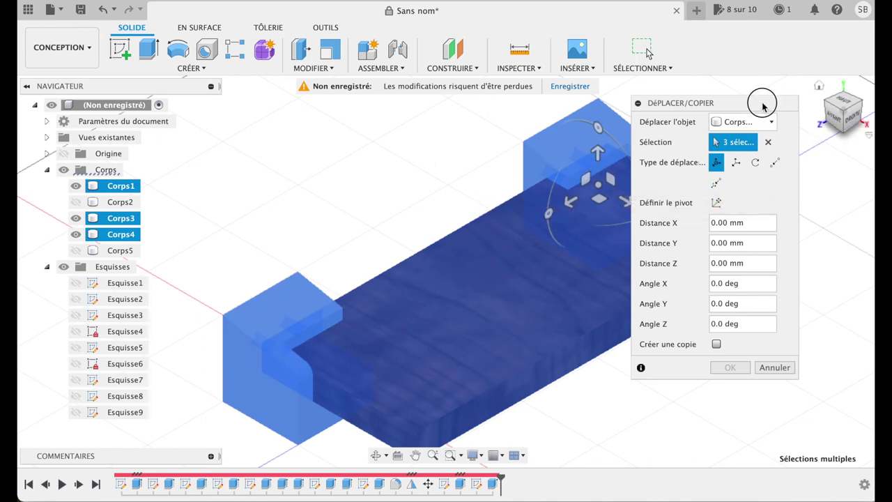
{"action": "left_click_drag", "start_coordinate": [763, 106], "coordinate": [848, 150]}
{"action": "left_click_drag", "start_coordinate": [647, 213], "coordinate": [552, 213]}
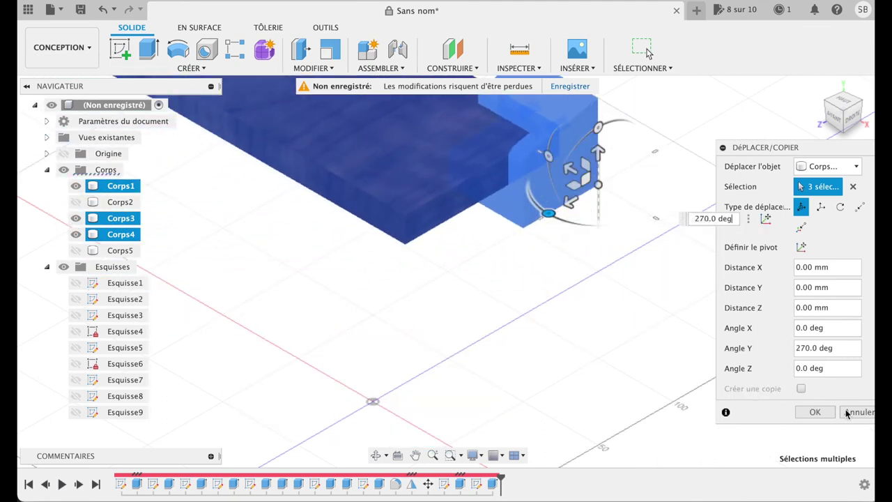
{"action": "left_click", "coordinate": [821, 411]}
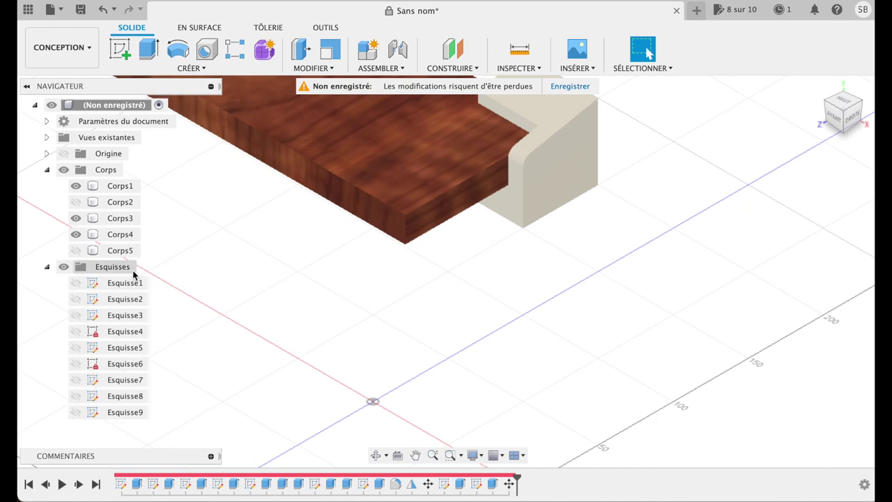
{"action": "left_click", "coordinate": [125, 251]}
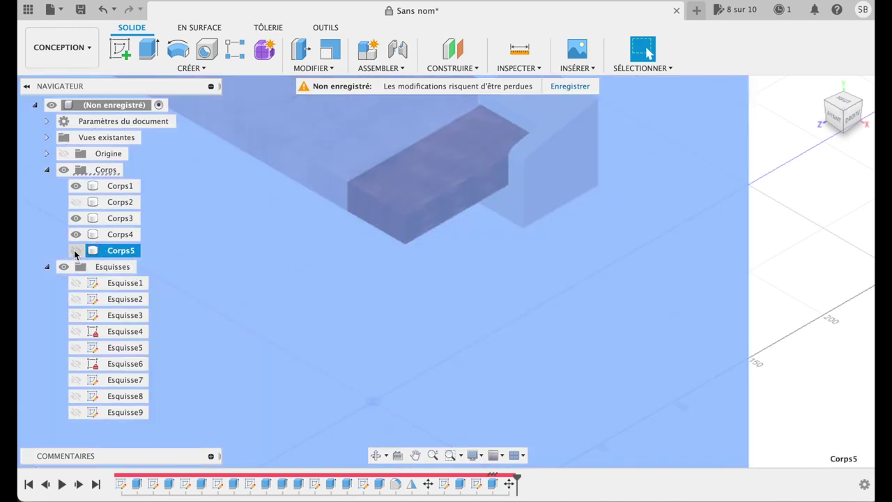
- Show Corps5, then rotate it 270° about Y and shift it −93.868 mm along Z
{"action": "left_click", "coordinate": [75, 250]}
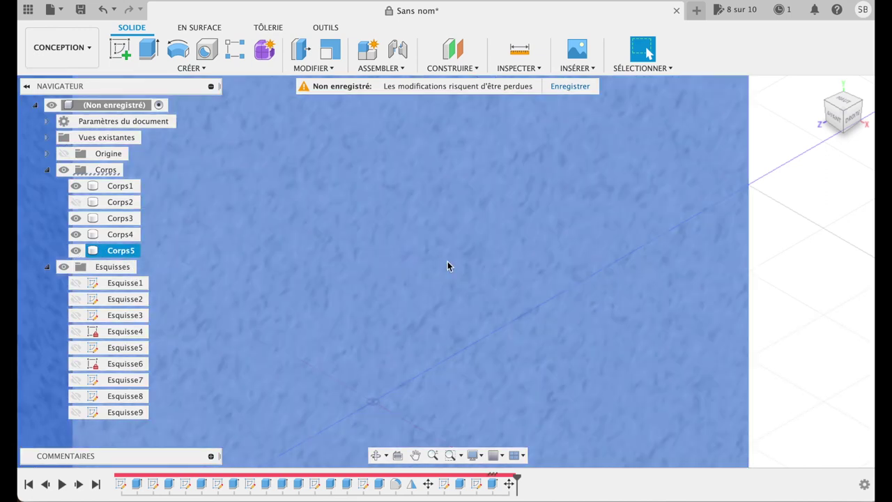
{"action": "left_click", "coordinate": [448, 265]}
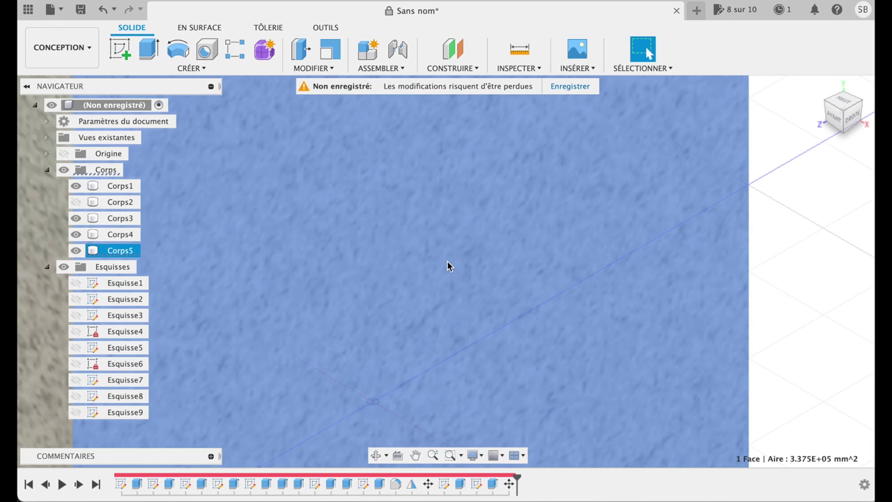
{"action": "right_click", "coordinate": [128, 252]}
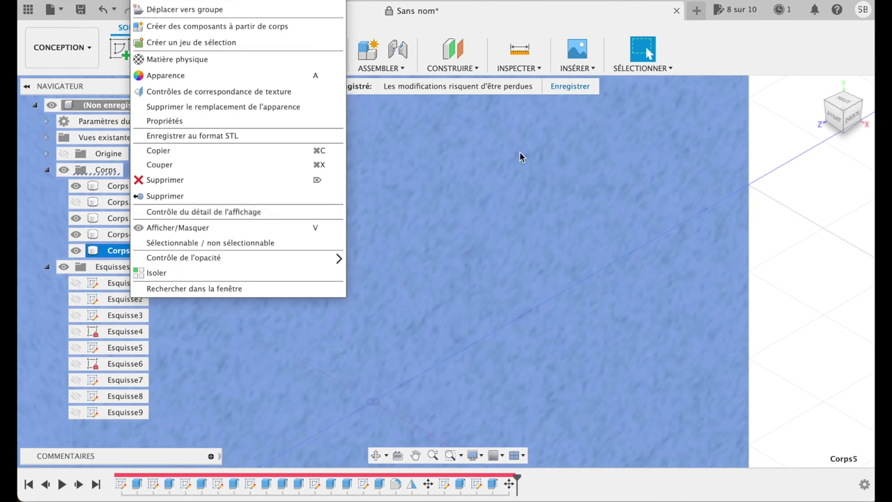
{"action": "left_click", "coordinate": [219, 1]}
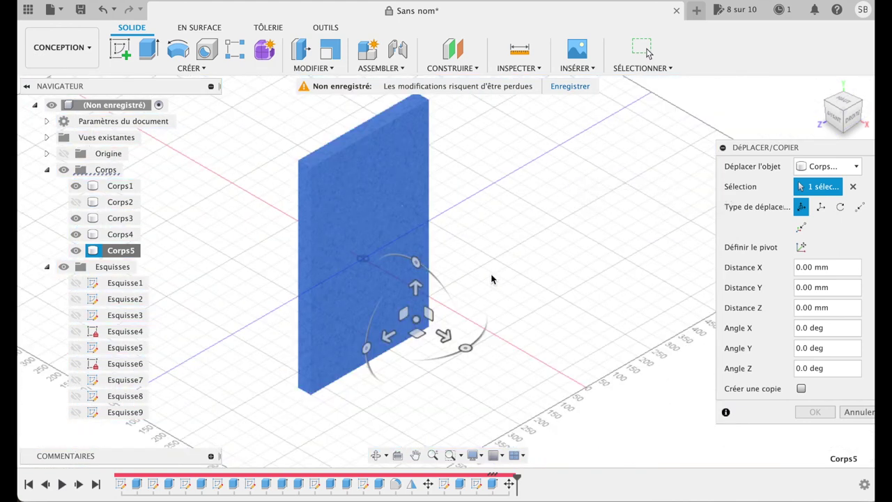
{"action": "left_click", "coordinate": [423, 346]}
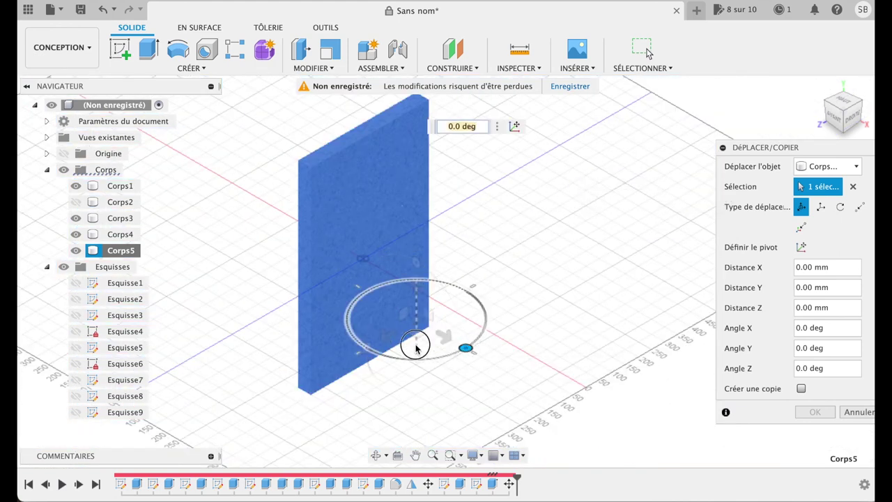
{"action": "left_click_drag", "start_coordinate": [423, 346], "coordinate": [369, 350]}
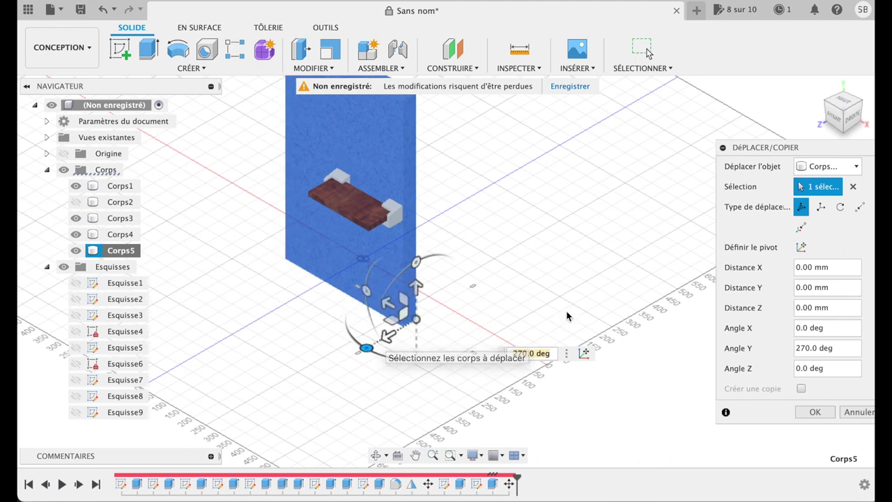
{"action": "left_click_drag", "start_coordinate": [389, 305], "coordinate": [414, 318]}
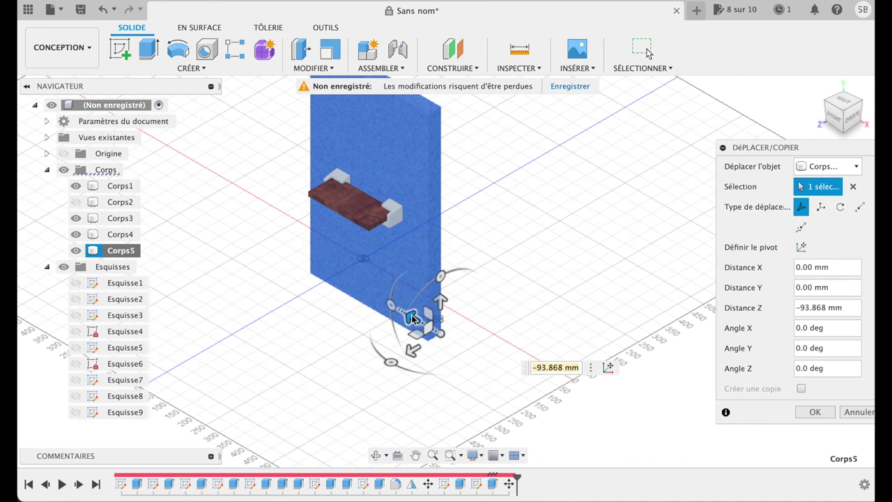
{"action": "left_click", "coordinate": [825, 412]}
{"action": "left_click", "coordinate": [819, 87]}
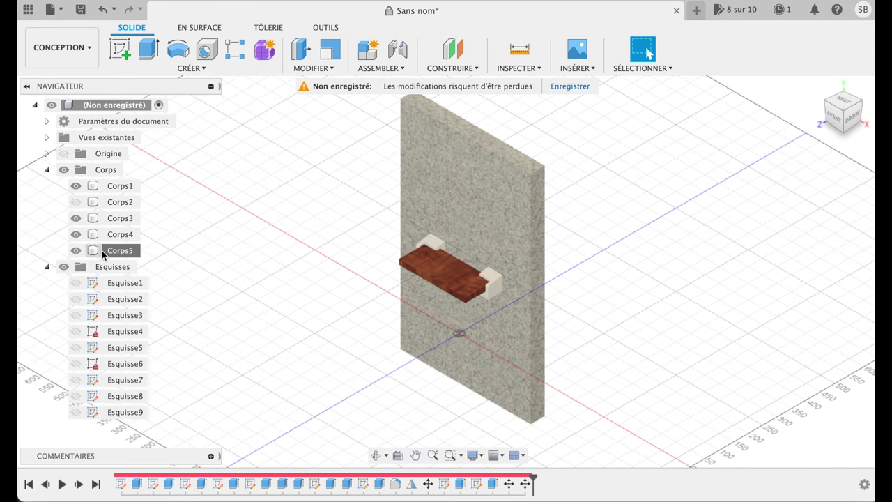
- Hide Corps5 and Corps4, then orbit from the home view to a front view of the blocks
{"action": "left_click", "coordinate": [76, 251]}
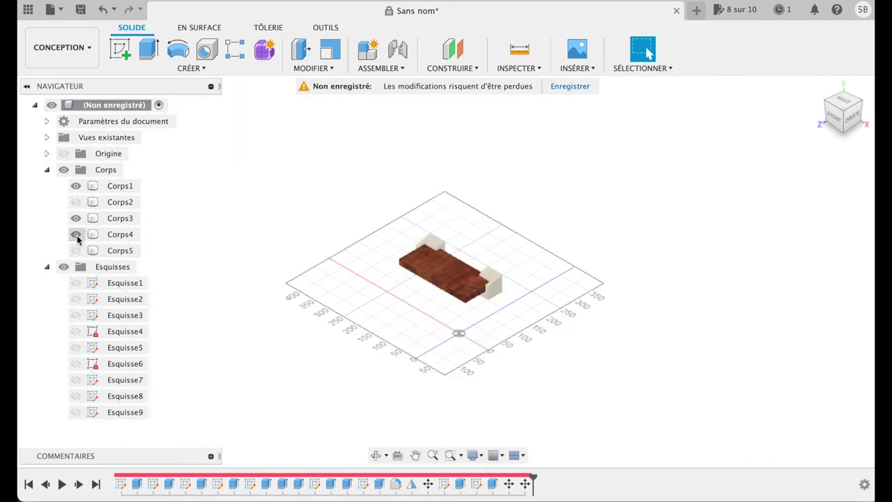
{"action": "left_click", "coordinate": [76, 234]}
{"action": "mouse_move", "coordinate": [842, 110]}
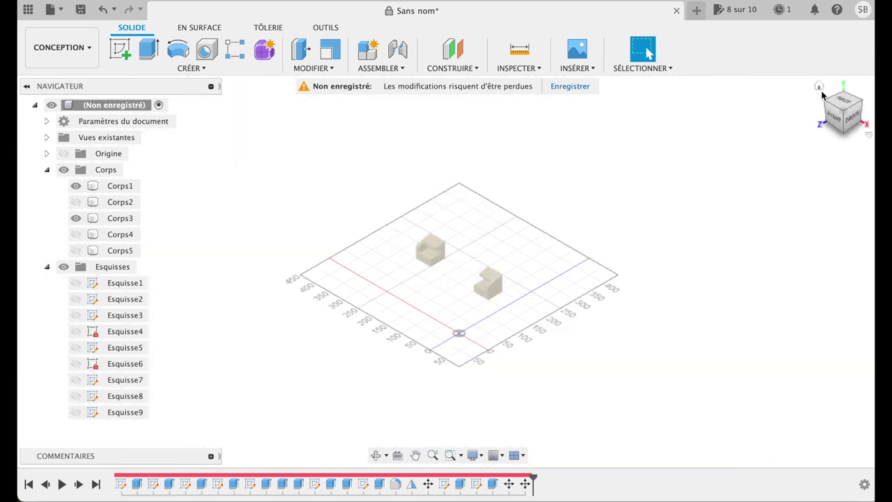
{"action": "left_click", "coordinate": [820, 87]}
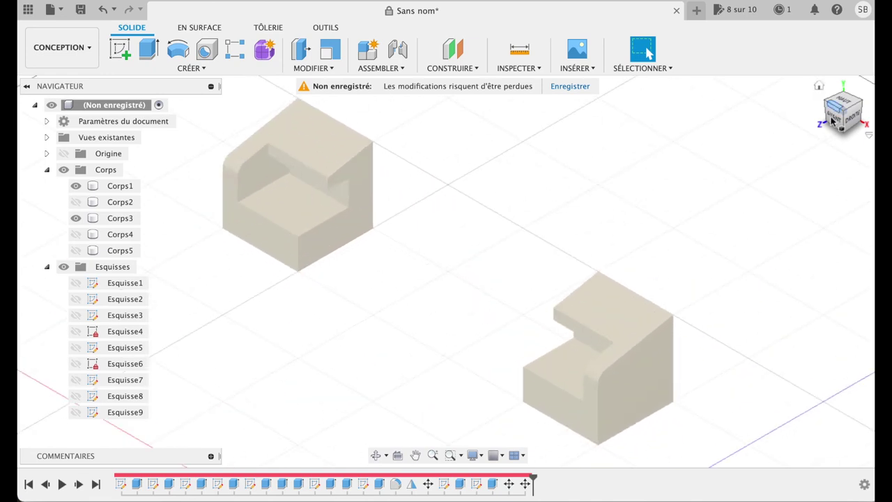
{"action": "mouse_move", "coordinate": [834, 120]}
{"action": "left_mouse_down"}
{"action": "mouse_move", "coordinate": [862, 94]}
{"action": "mouse_move", "coordinate": [862, 102]}
{"action": "left_mouse_up"}
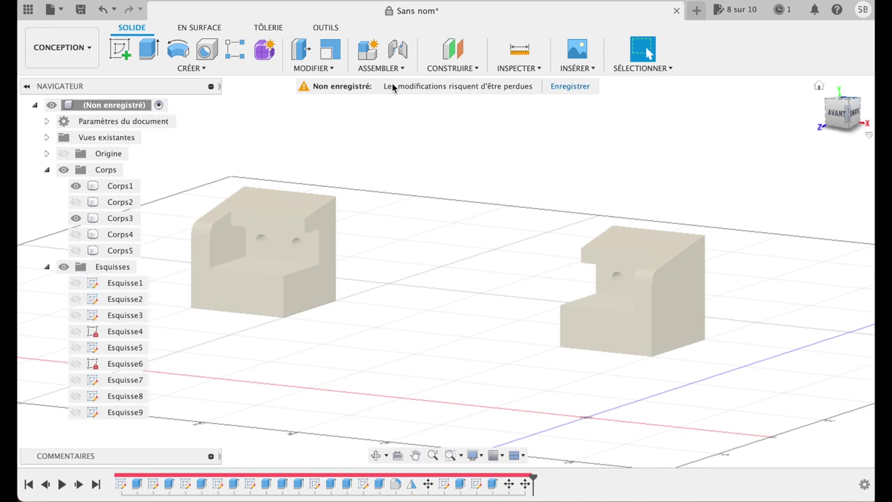
{"action": "left_click", "coordinate": [60, 47]}
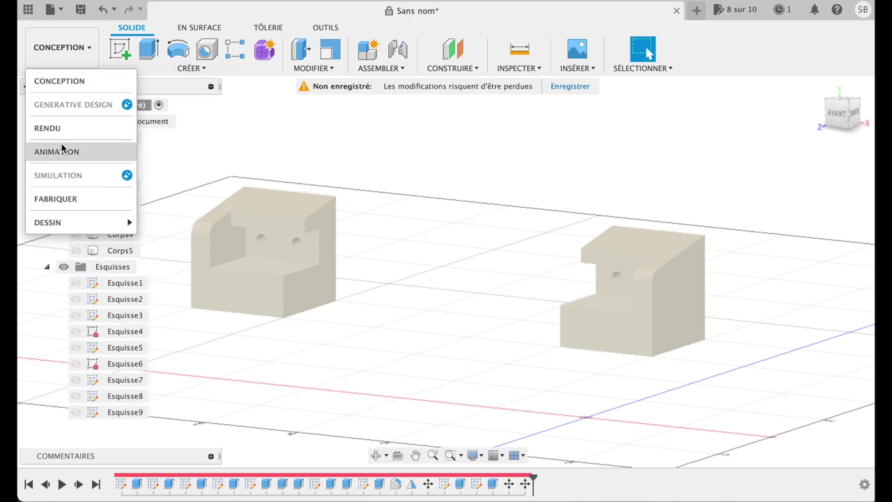
- Switch to the Render (RENDU) workspace and back to Design (CONCEPTION)
{"action": "left_click", "coordinate": [64, 127]}
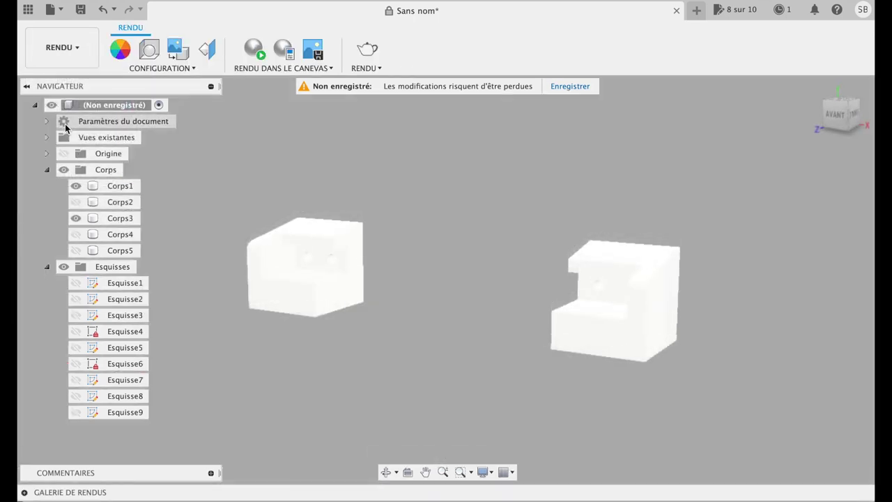
{"action": "left_click", "coordinate": [68, 47]}
{"action": "left_click", "coordinate": [73, 80]}
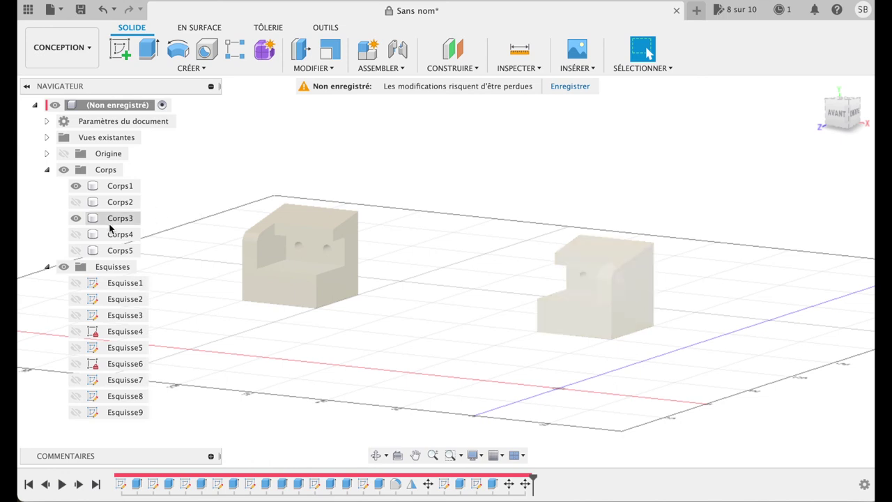
- Hide Corps3 and orbit to face Corps1's two holes for a screenshot
{"action": "left_click", "coordinate": [79, 218]}
{"action": "left_click", "coordinate": [76, 218]}
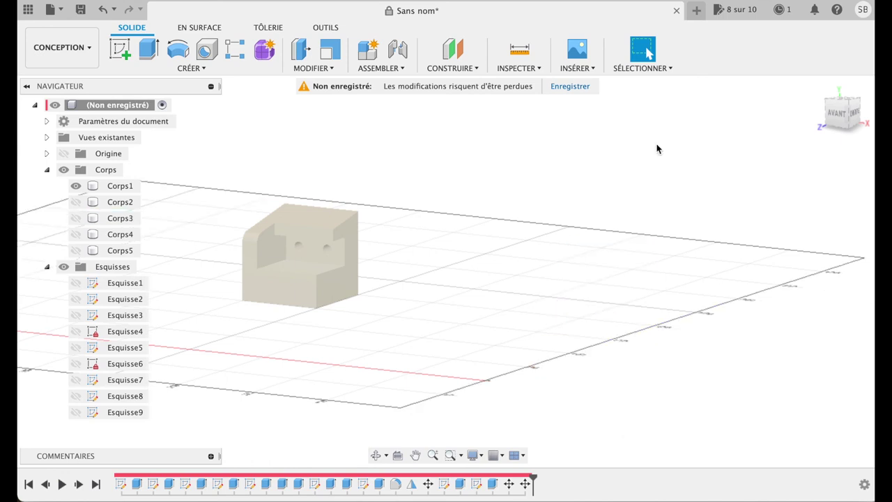
{"action": "left_click", "coordinate": [819, 86]}
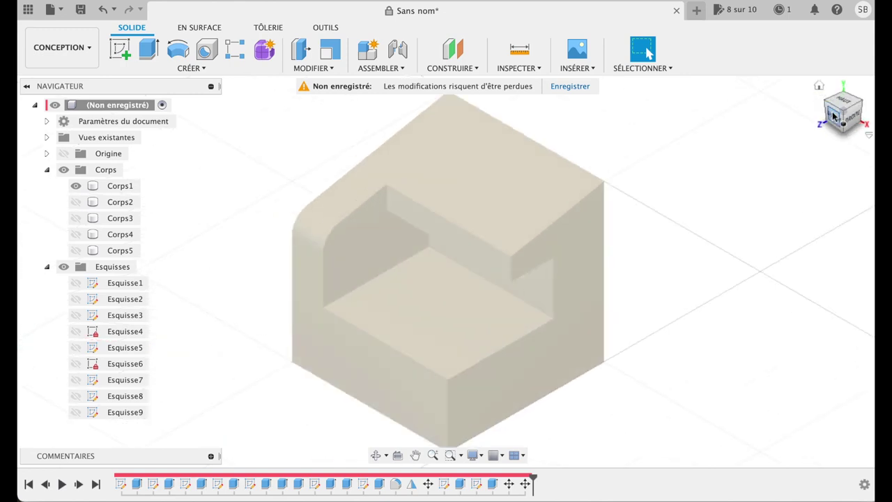
{"action": "left_click_drag", "start_coordinate": [836, 120], "coordinate": [854, 100]}
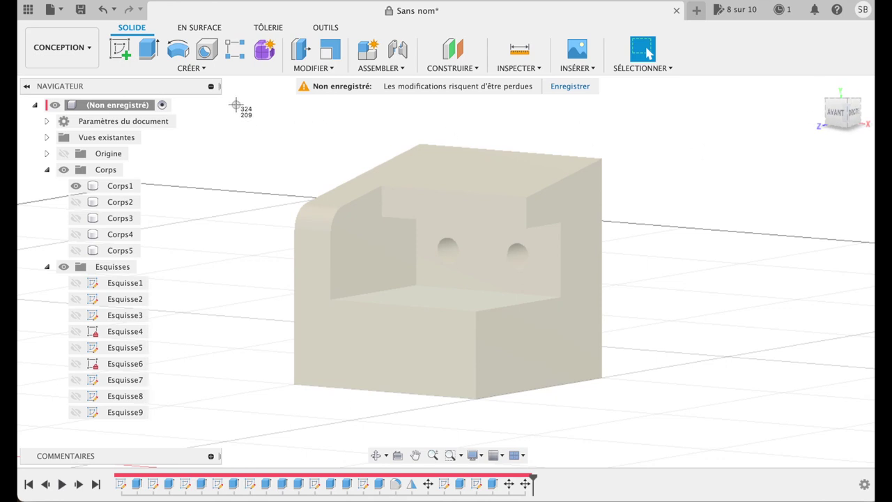
{"action": "left_click_drag", "start_coordinate": [507, 378], "coordinate": [647, 424]}
{"action": "left_click", "coordinate": [63, 47]}
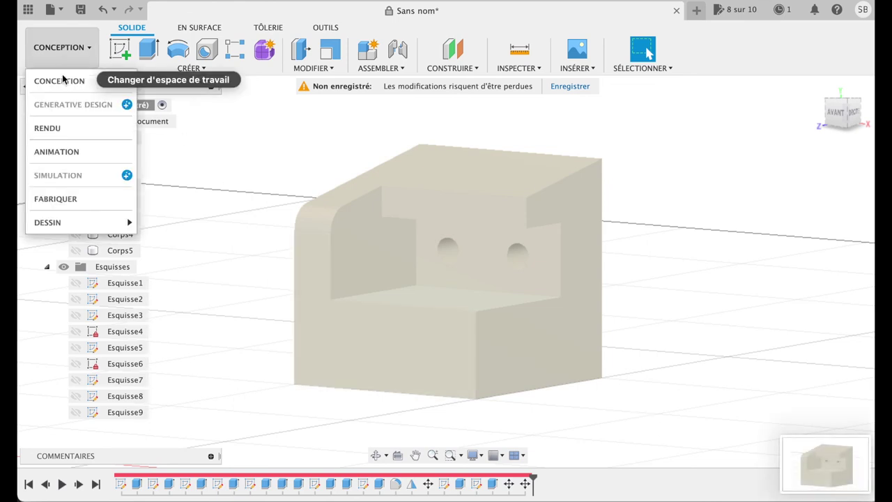
{"action": "left_click", "coordinate": [62, 129]}
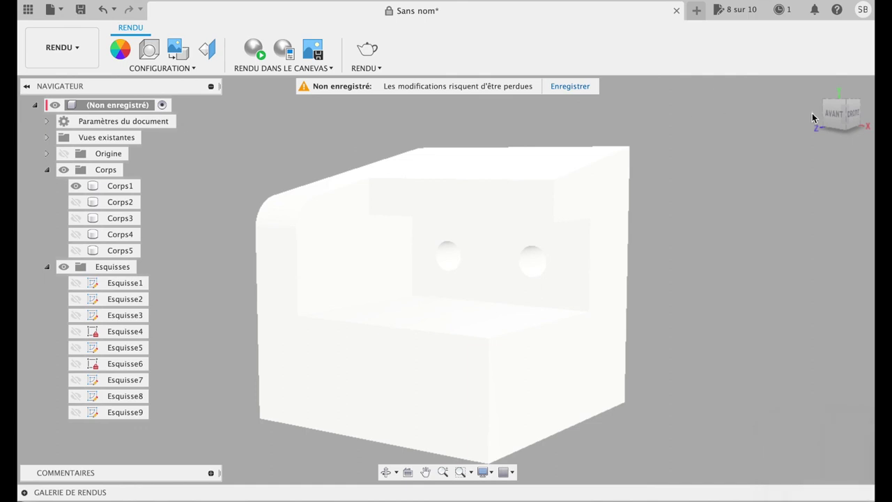
{"action": "mouse_move", "coordinate": [832, 113]}
{"action": "left_mouse_down"}
{"action": "mouse_move", "coordinate": [829, 124]}
{"action": "mouse_move", "coordinate": [785, 109]}
{"action": "mouse_move", "coordinate": [821, 117]}
{"action": "left_mouse_up"}
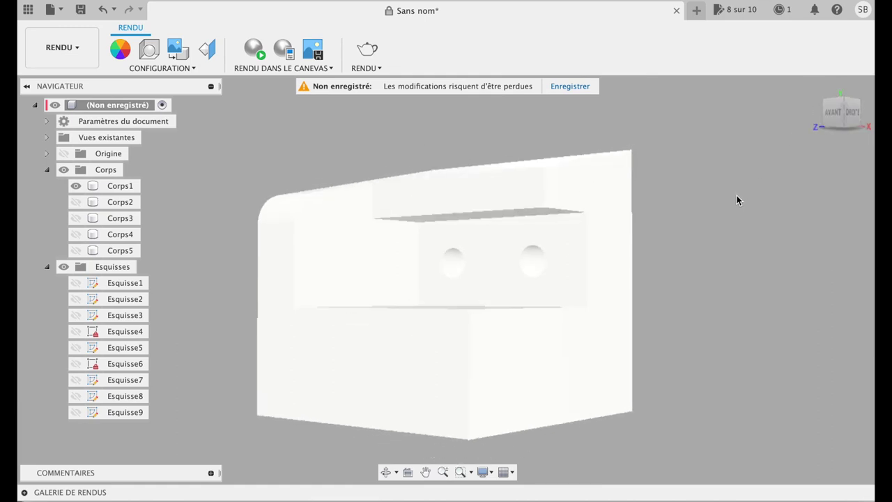
{"action": "key", "text": "super+shift+4"}
{"action": "left_click_drag", "start_coordinate": [201, 106], "coordinate": [682, 463]}
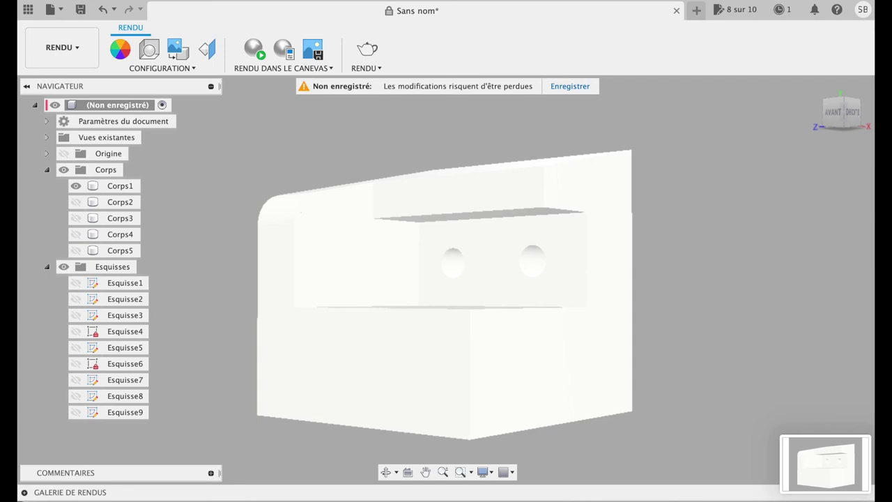
{"action": "left_click", "coordinate": [82, 45]}
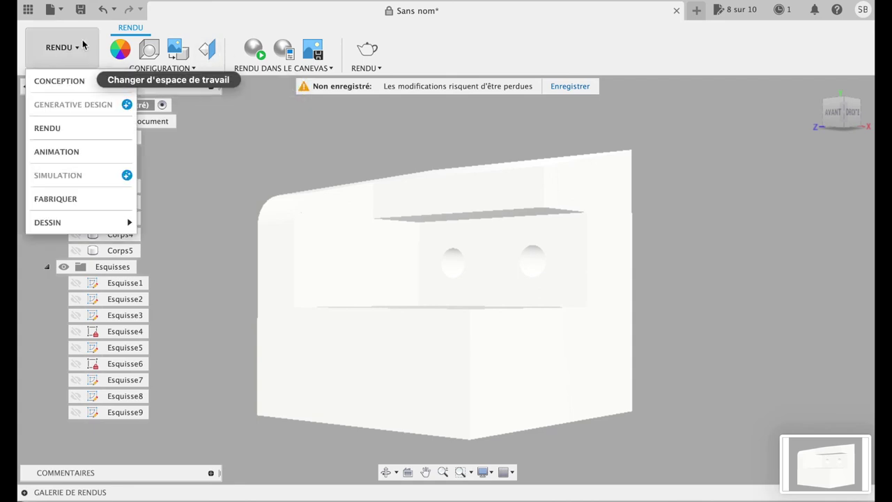
{"action": "left_click", "coordinate": [59, 80]}
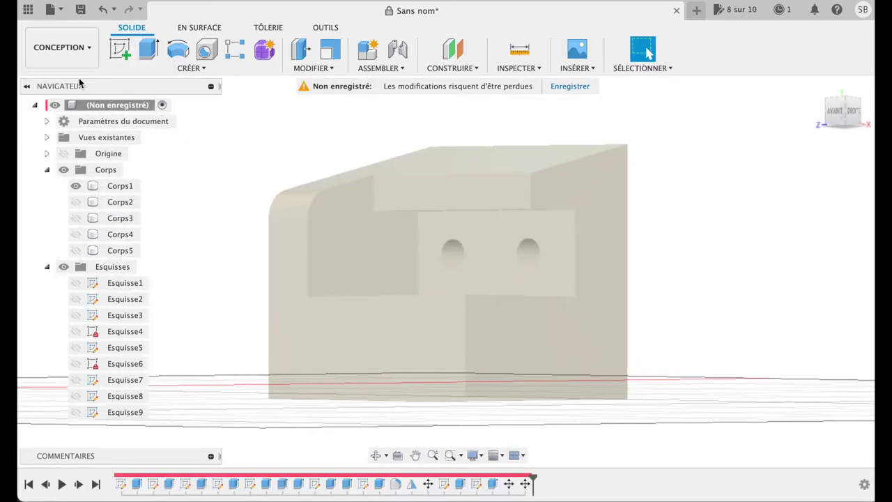
{"action": "mouse_move", "coordinate": [841, 111]}
{"action": "left_click", "coordinate": [820, 87]}
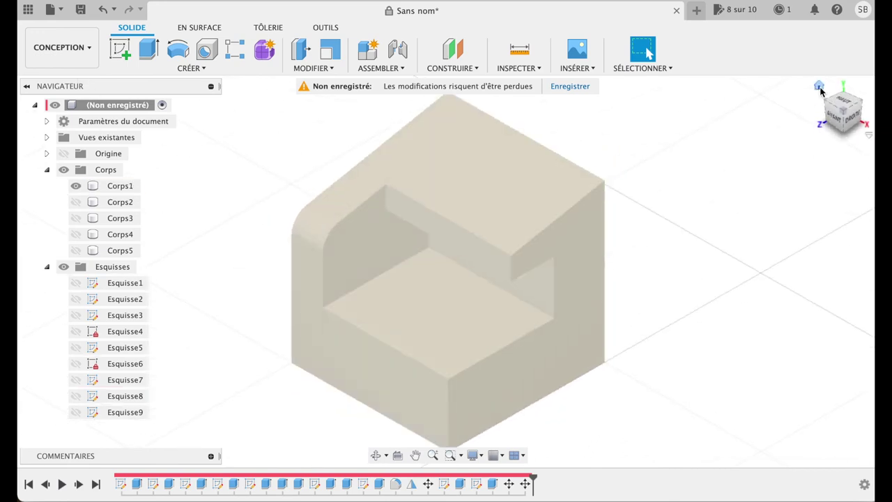